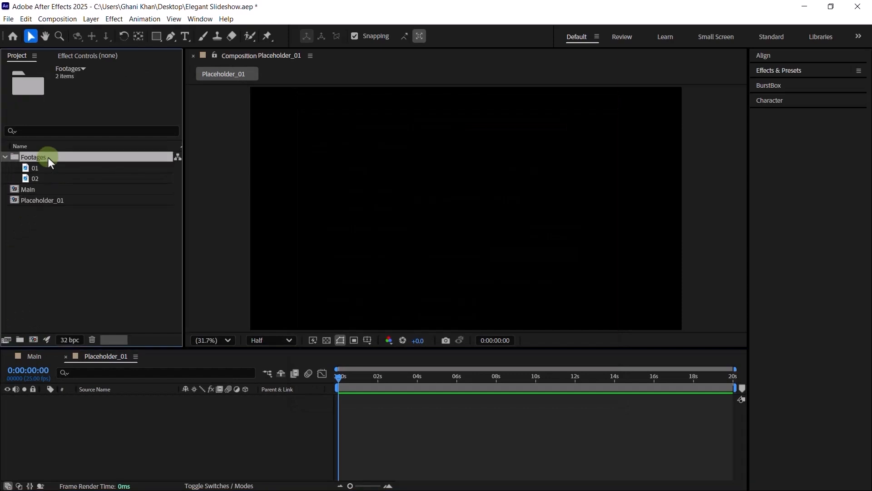
# - Drop canyon photo 01 into Placeholder_01 and set the layer's Scale to 52%
pyautogui.click(43, 167)
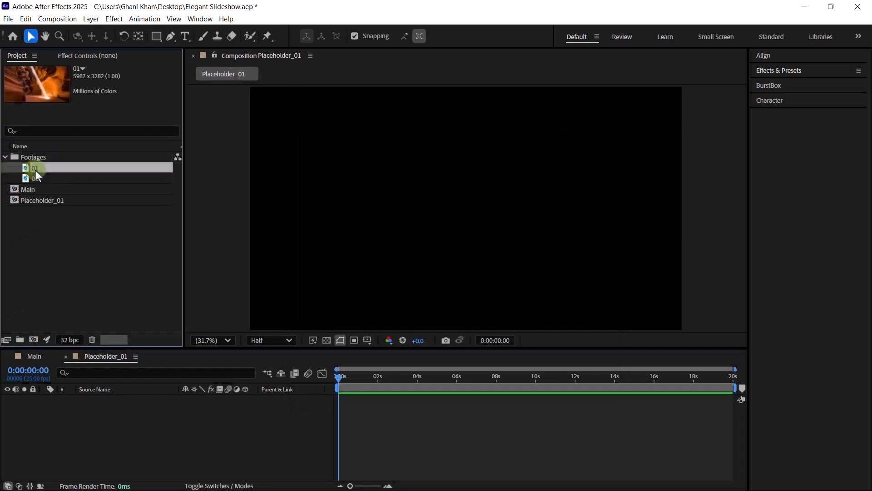
pyautogui.moveTo(35, 170); pyautogui.dragTo(106, 414)
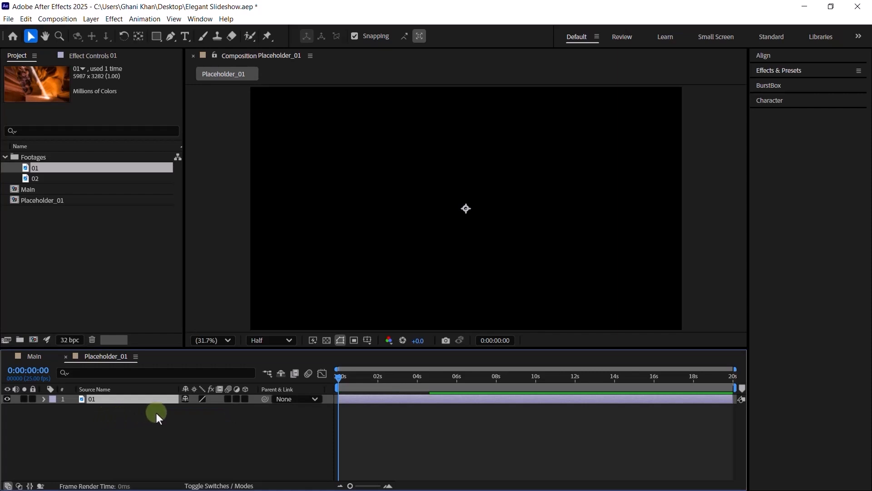
pyautogui.press('s')
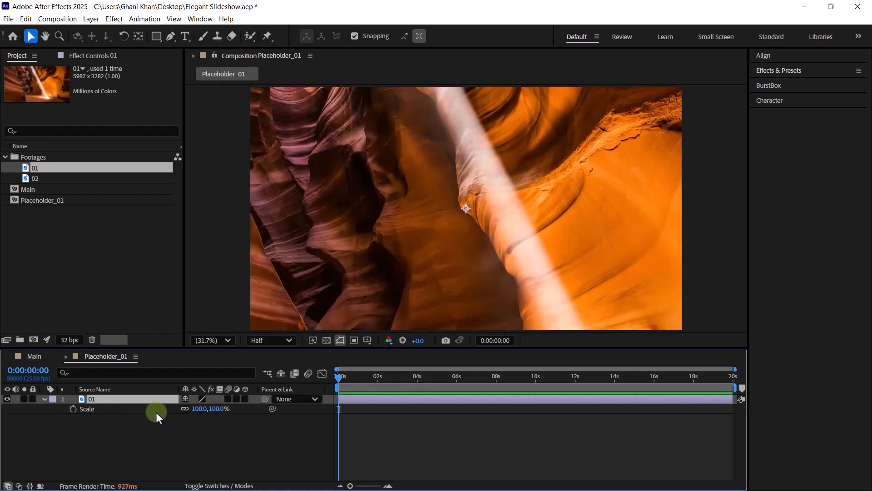
pyautogui.click(198, 411)
pyautogui.write('90')
pyautogui.press('BackSpace')
pyautogui.press('BackSpace')
pyautogui.write('52')
pyautogui.press('Return')
pyautogui.click(69, 316)
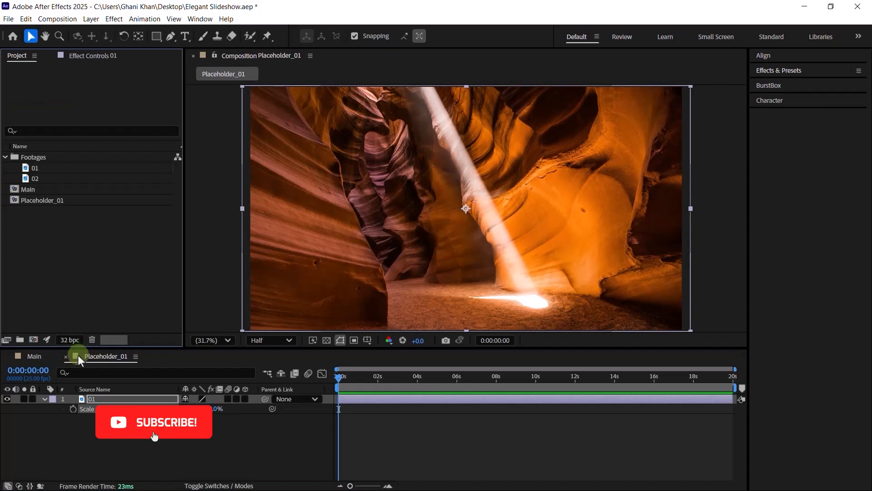
# - Close Placeholder_01 and create a composition named Strips_01 lasting 0:00:05:00
pyautogui.click(65, 357)
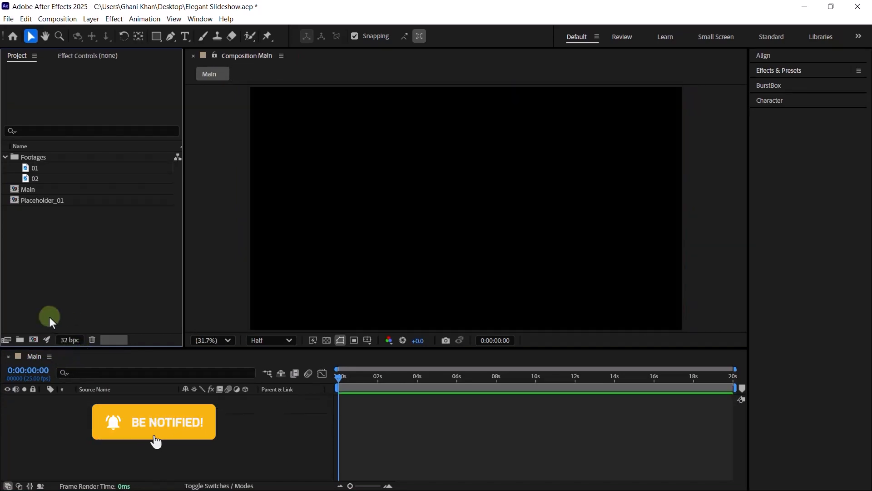
pyautogui.click(4, 157)
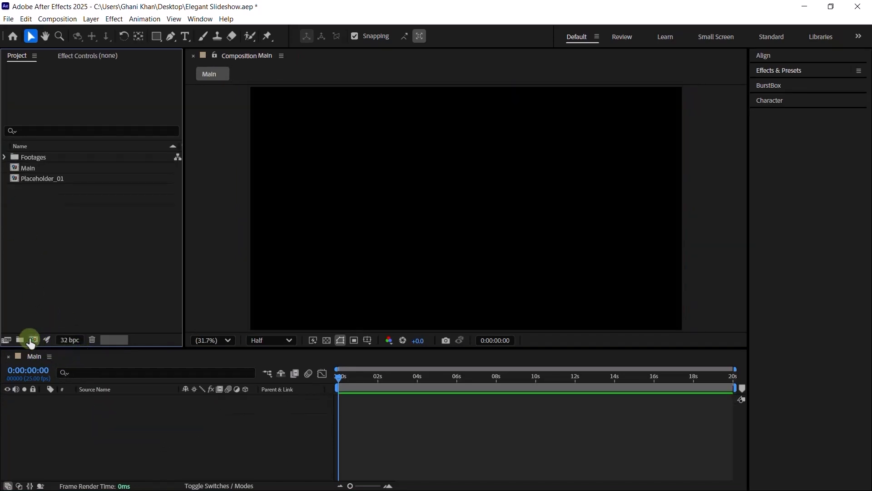
pyautogui.click(33, 339)
pyautogui.write('S')
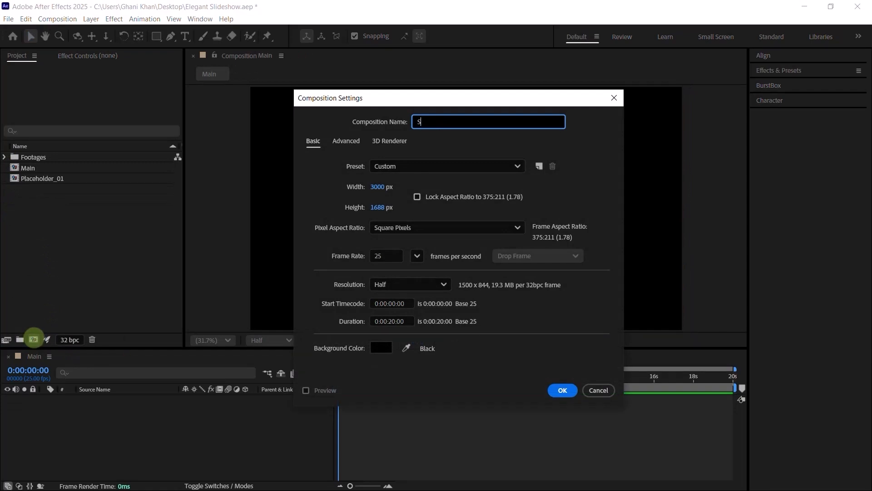
pyautogui.write('trips_01')
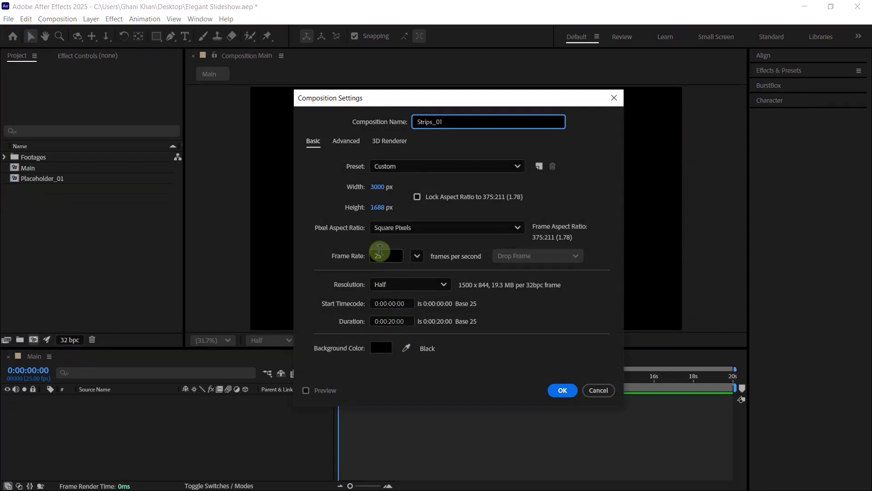
pyautogui.click(391, 320)
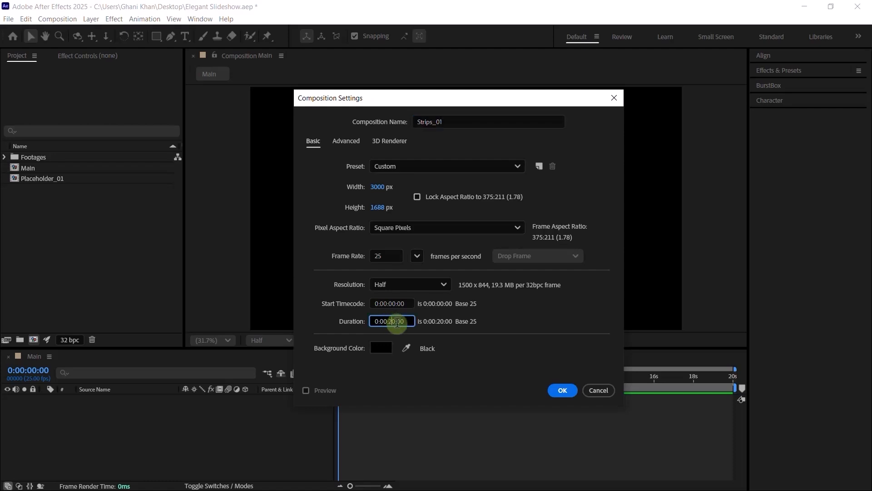
pyautogui.press('BackSpace')
pyautogui.write('5')
pyautogui.press('Return')
pyautogui.click(110, 277)
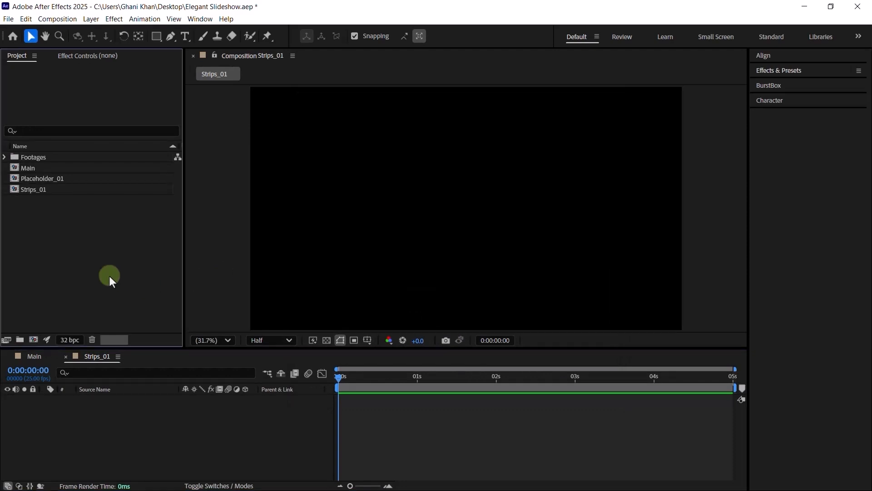
# - Add a black solid of 4108 × 2311 px to Strips_01 and select Black Solid 1
pyautogui.rightClick(148, 439)
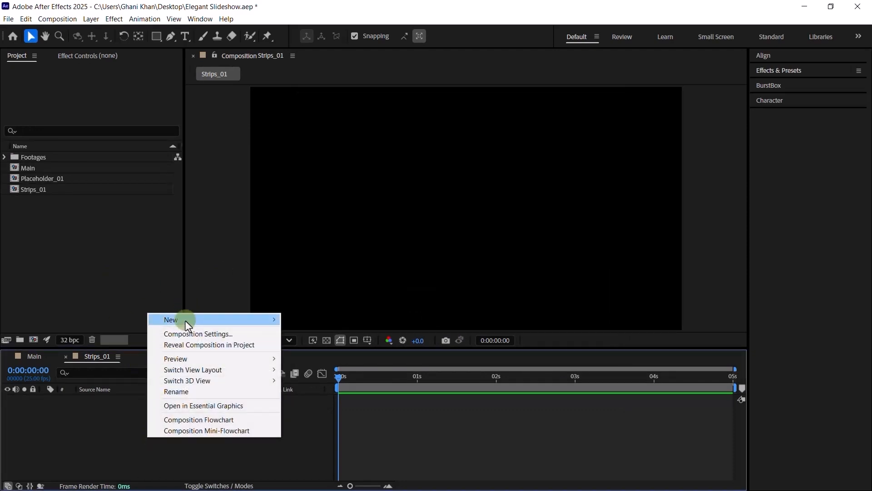
pyautogui.moveTo(189, 323)
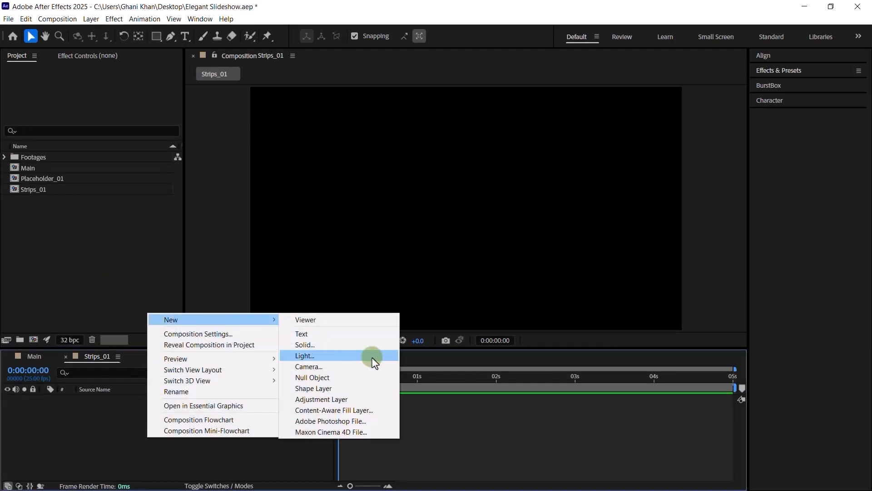
pyautogui.click(322, 345)
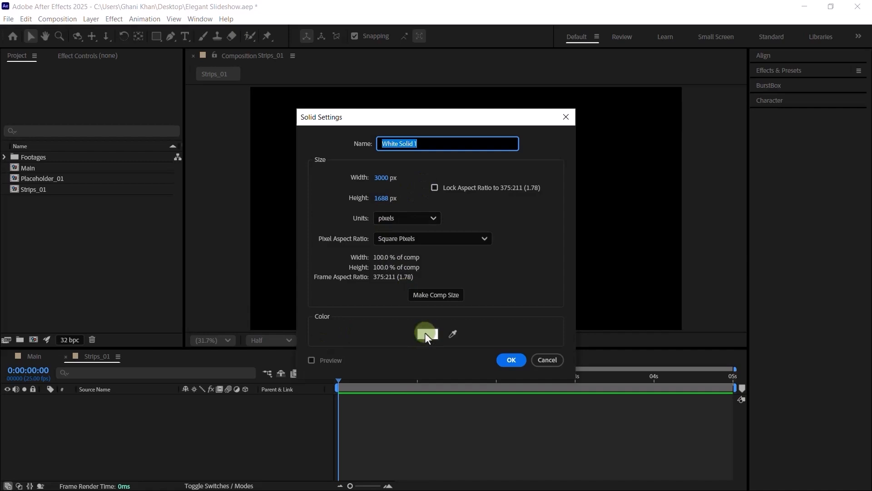
pyautogui.click(425, 333)
pyautogui.click(451, 323)
pyautogui.click(550, 183)
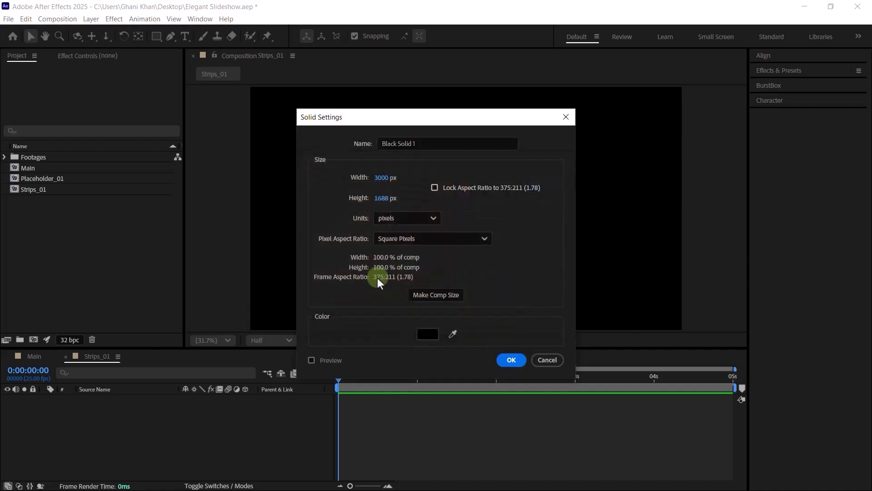
pyautogui.click(386, 178)
pyautogui.write('41')
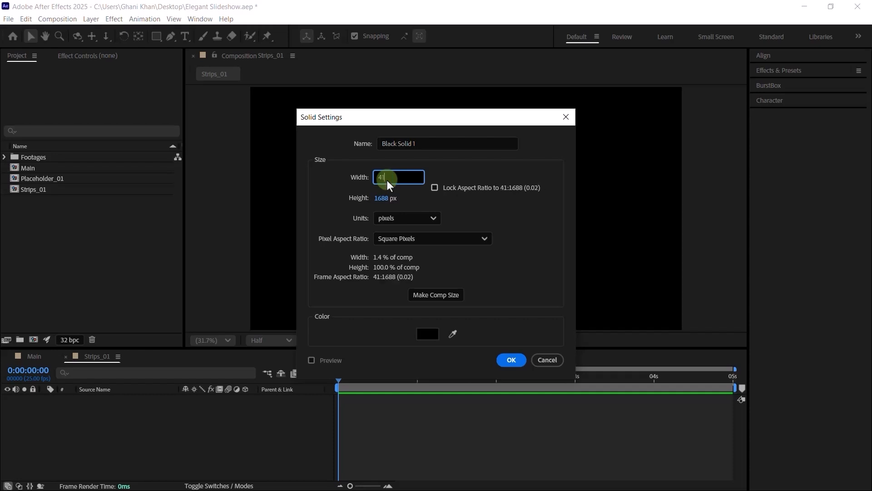
pyautogui.write('08')
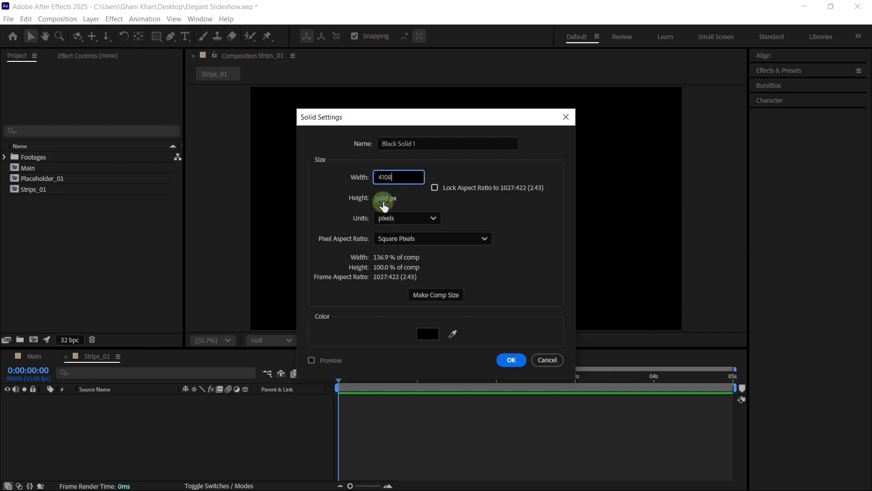
pyautogui.click(383, 200)
pyautogui.write('2')
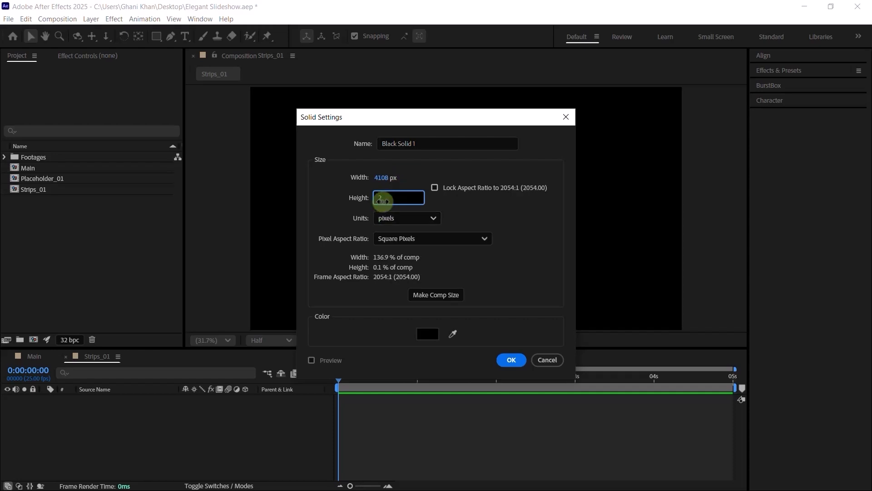
pyautogui.write('311')
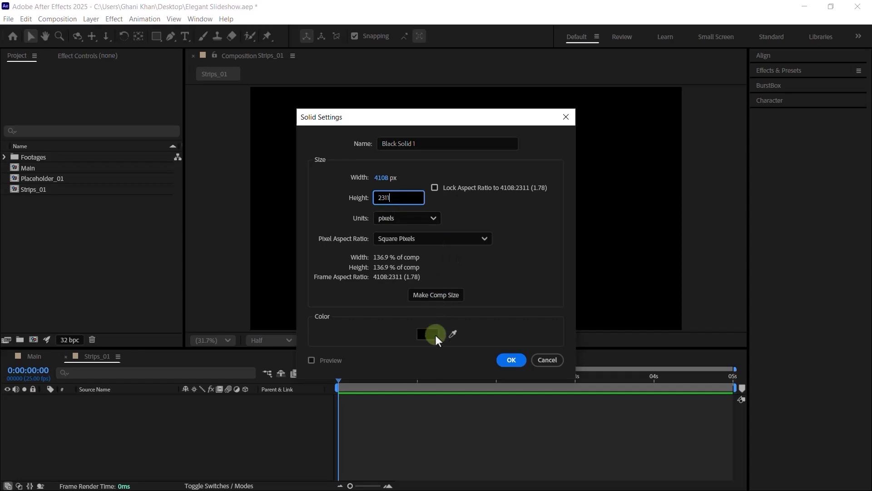
pyautogui.click(513, 360)
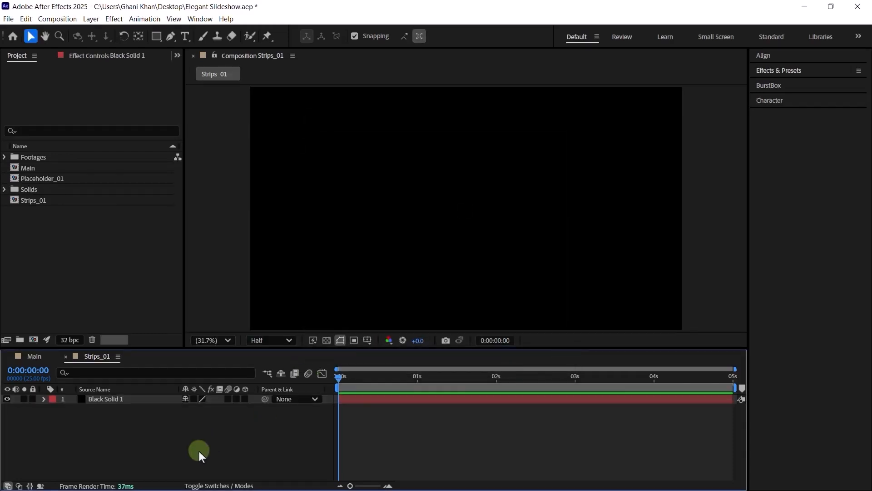
pyautogui.click(126, 400)
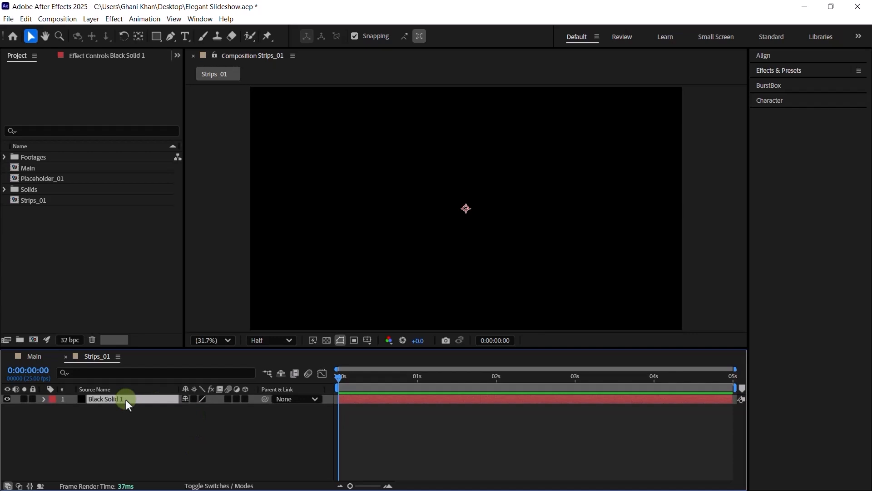
# - Apply Fractal Noise to the solid with Fractal Type Smeary and Noise Type Block
pyautogui.hotkey('ctrl', 'space')
pyautogui.write('fract')
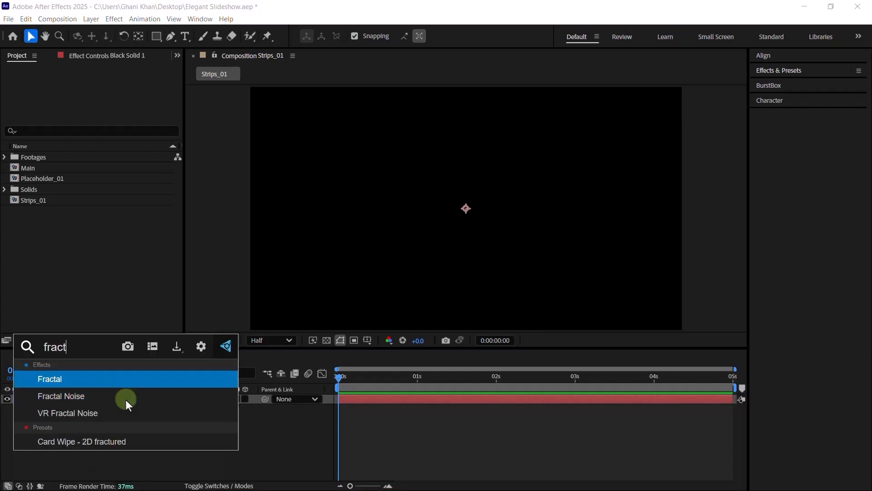
pyautogui.click(126, 396)
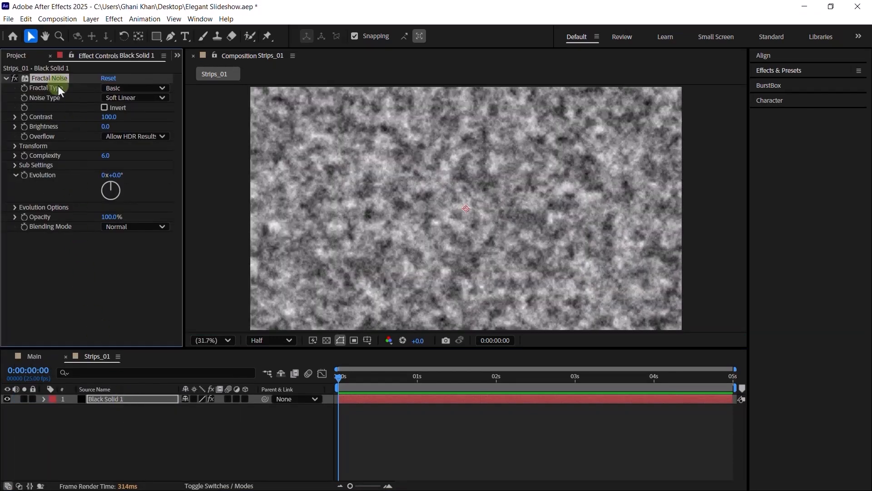
pyautogui.click(117, 87)
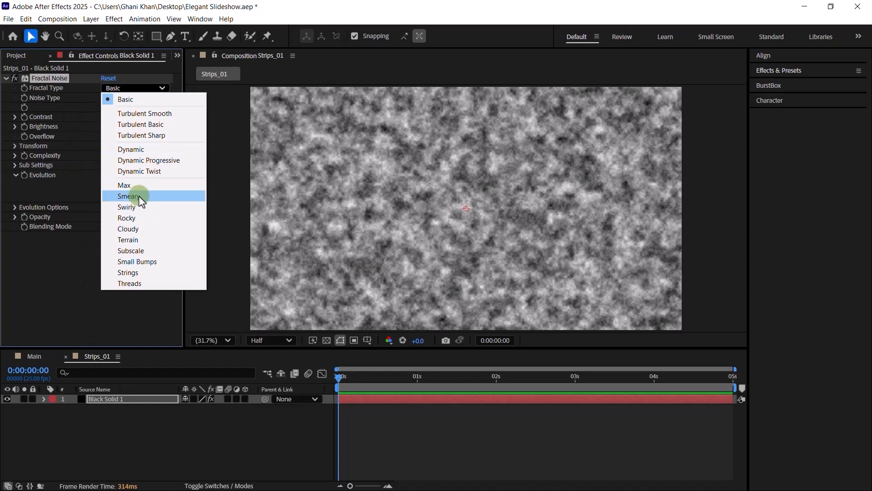
pyautogui.click(142, 201)
pyautogui.click(114, 98)
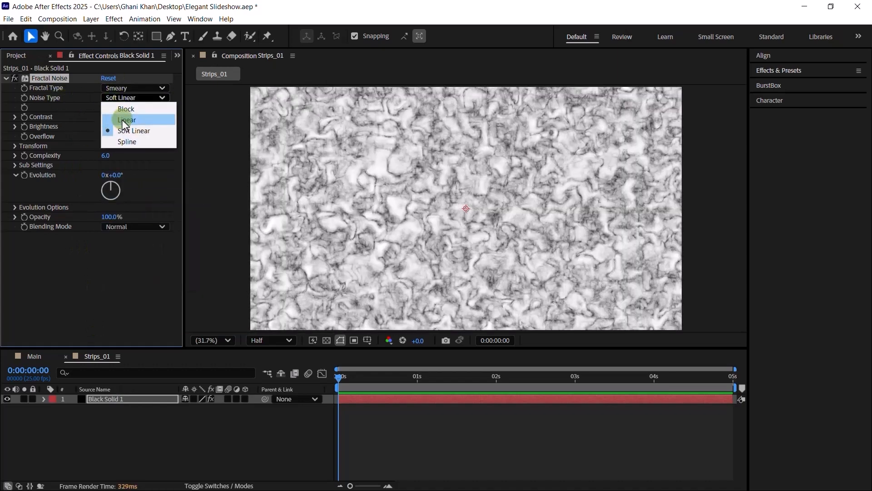
pyautogui.click(127, 109)
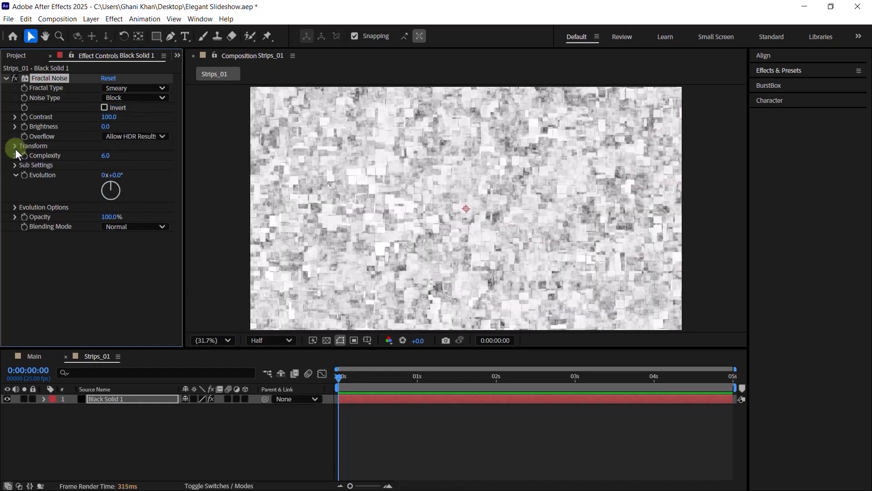
# - Turn off Uniform Scaling and set noise Scale Width 7485 and Scale Height 280
pyautogui.click(16, 148)
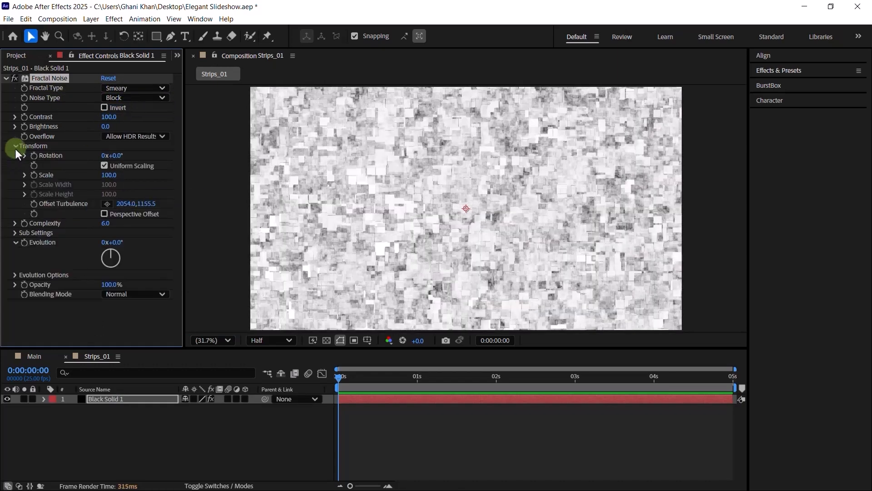
pyautogui.click(105, 165)
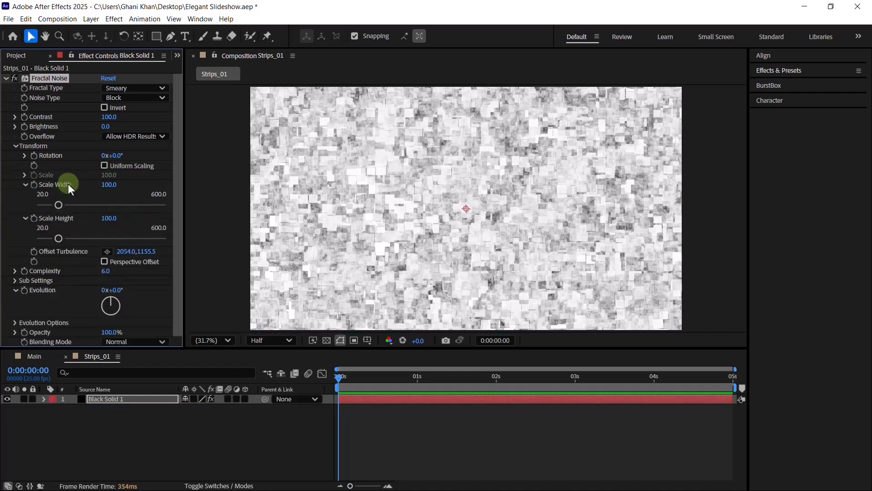
pyautogui.click(107, 185)
pyautogui.write('7495')
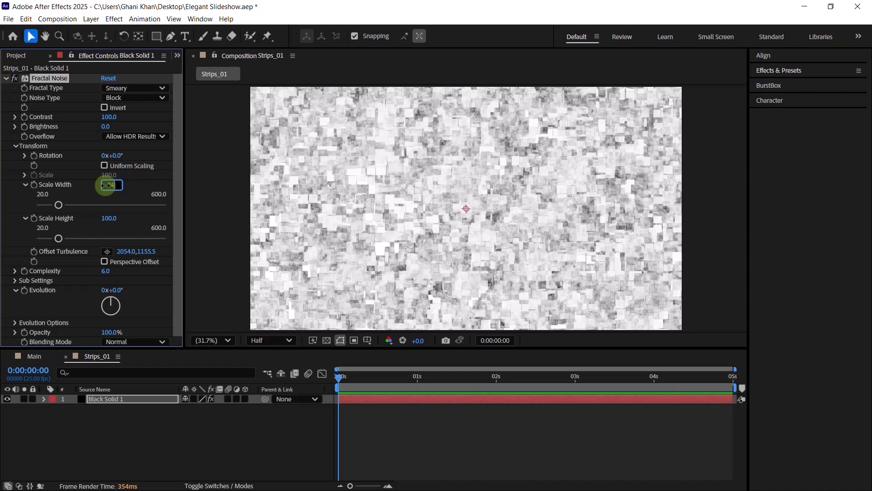
pyautogui.press('Return')
pyautogui.click(111, 218)
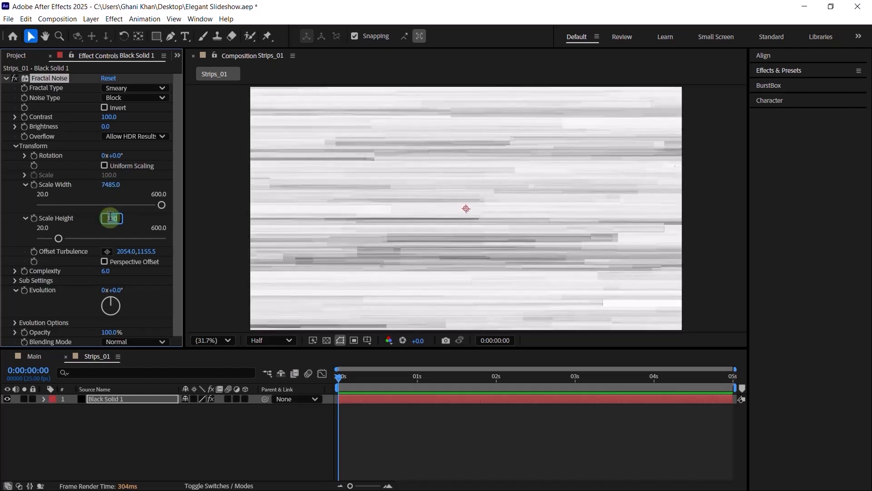
pyautogui.press('BackSpace')
pyautogui.write('280.')
pyautogui.press('Return')
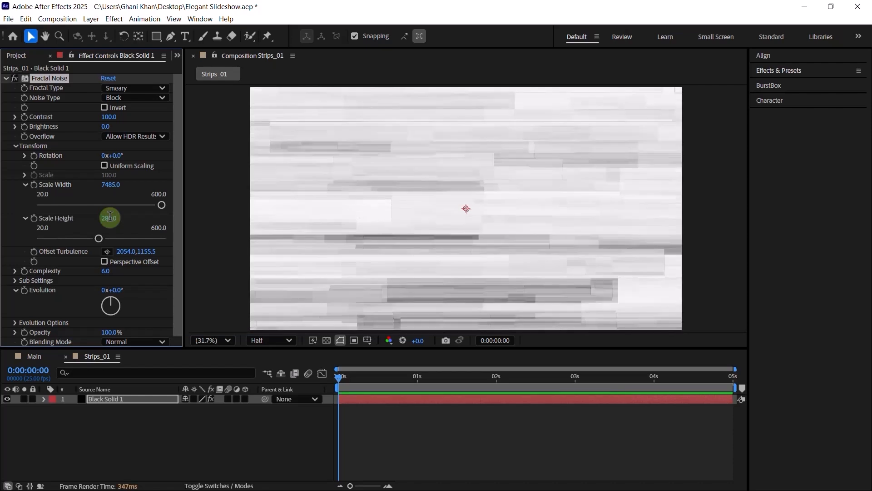
# - Set Fractal Noise Complexity to 1 and Evolution to -12x-255°
pyautogui.click(108, 271)
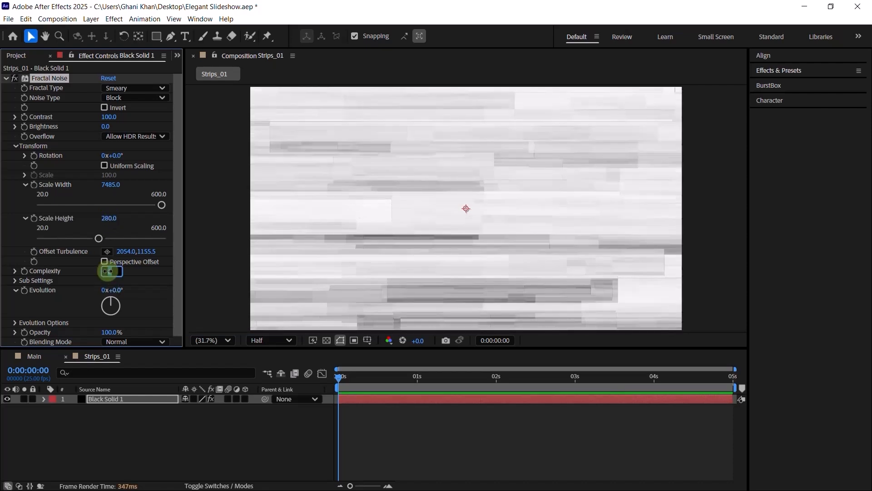
pyautogui.write('1')
pyautogui.press('Return')
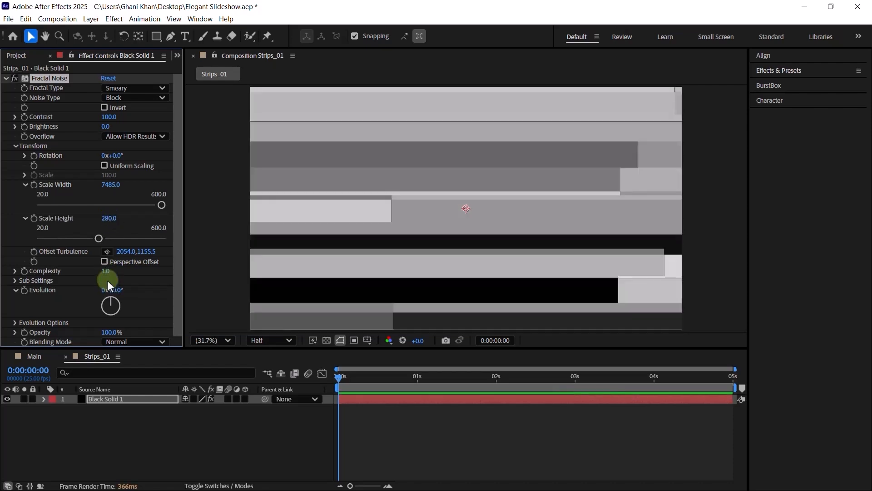
pyautogui.click(104, 291)
pyautogui.write('12')
pyautogui.press('Tab')
pyautogui.write('255')
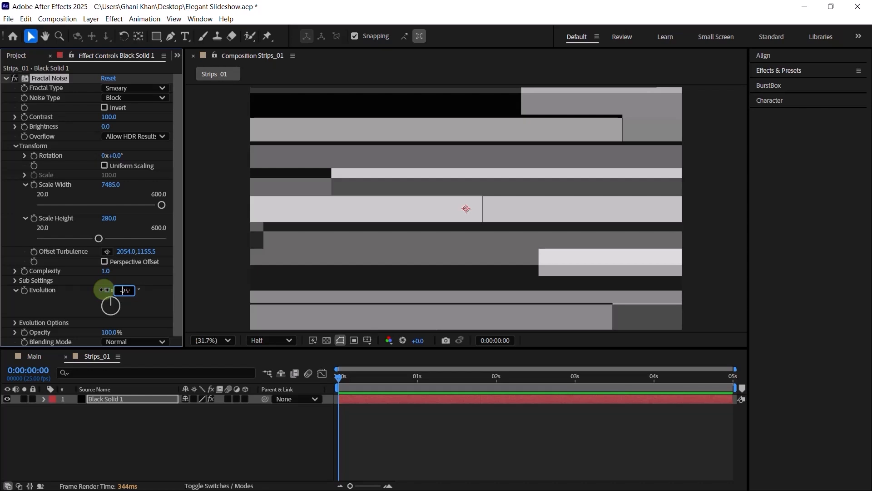
pyautogui.press('Return')
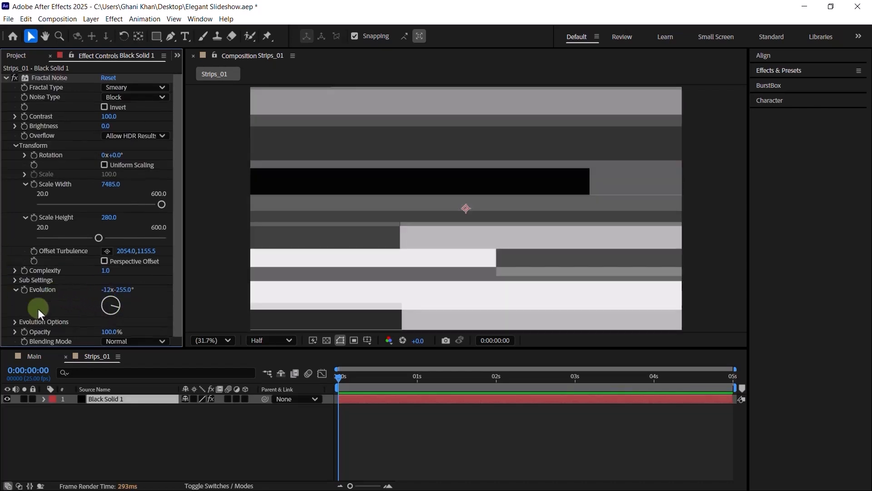
# - Set Sub Influence to 41 and Sub Scaling to 905
pyautogui.click(13, 281)
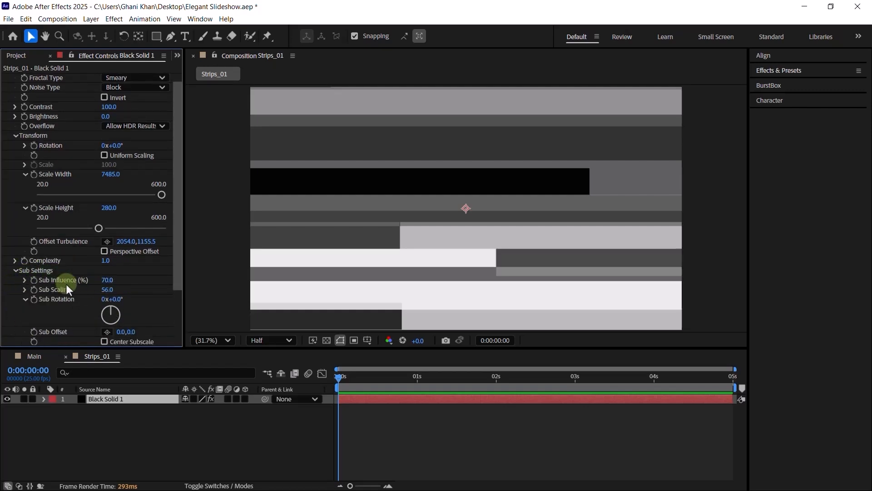
pyautogui.click(108, 280)
pyautogui.write('41')
pyautogui.press('Return')
pyautogui.click(111, 290)
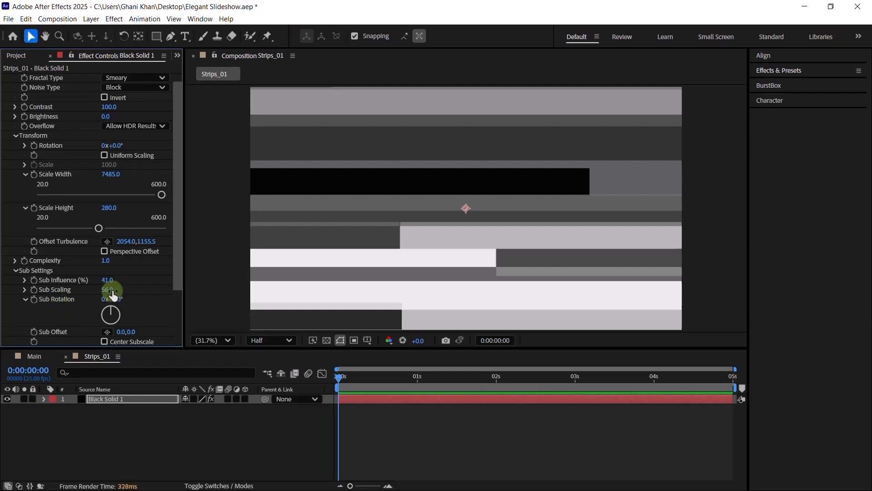
pyautogui.write('905')
pyautogui.press('Return')
# - Keyframe Offset Turbulence at 3 seconds with value 2960, 1620
pyautogui.click(575, 379)
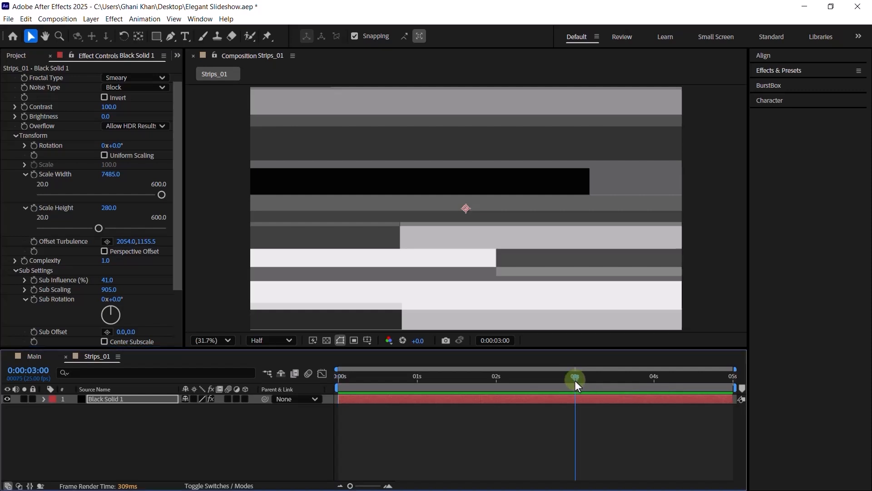
pyautogui.click(35, 242)
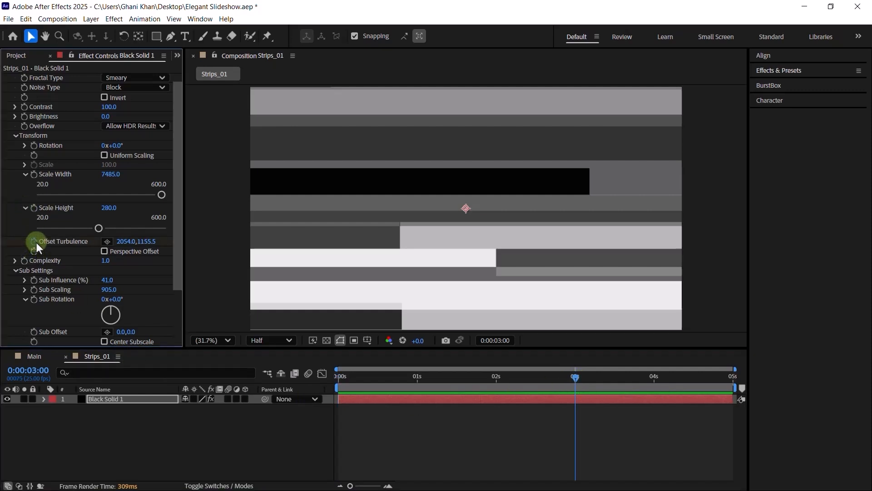
pyautogui.click(120, 242)
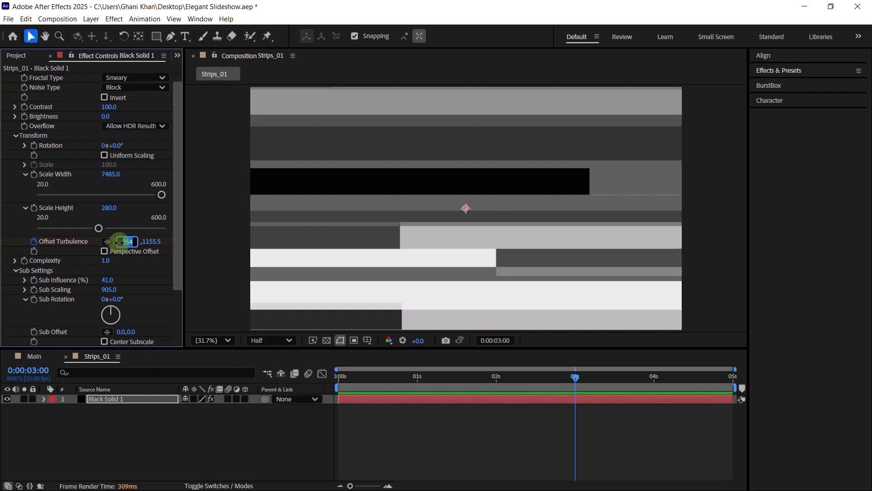
pyautogui.write('2960')
pyautogui.press('Return')
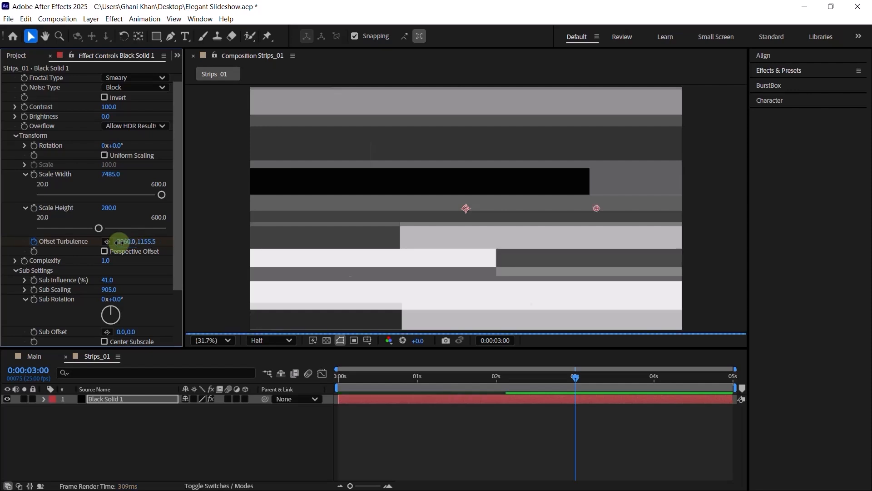
pyautogui.click(149, 242)
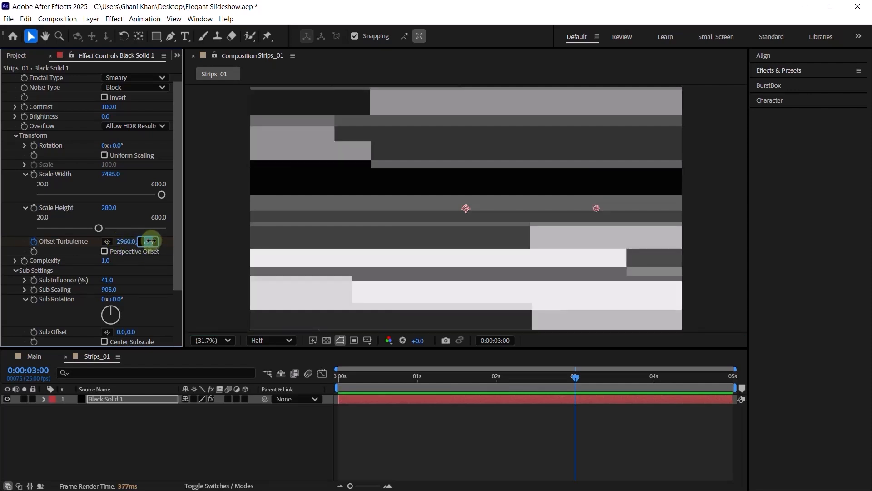
pyautogui.write('1620')
pyautogui.press('Return')
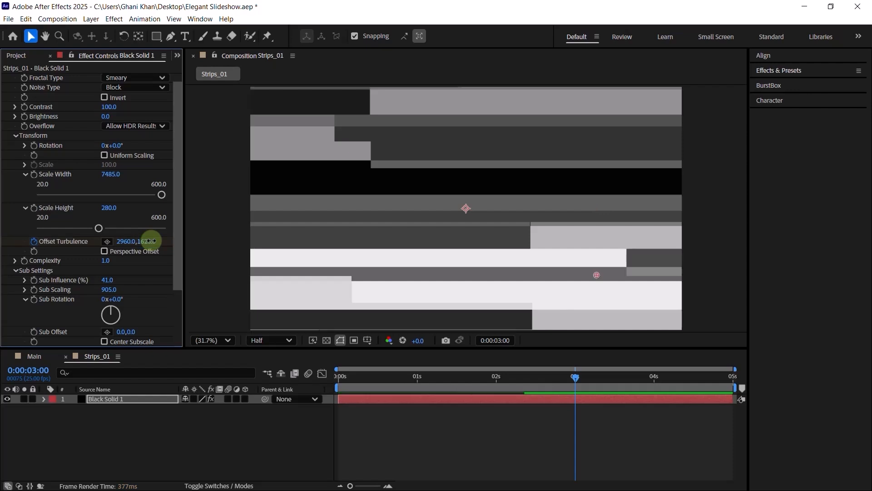
# - At 0 seconds, set the starting Offset Turbulence X to 1233
pyautogui.click(432, 384)
pyautogui.press('Home')
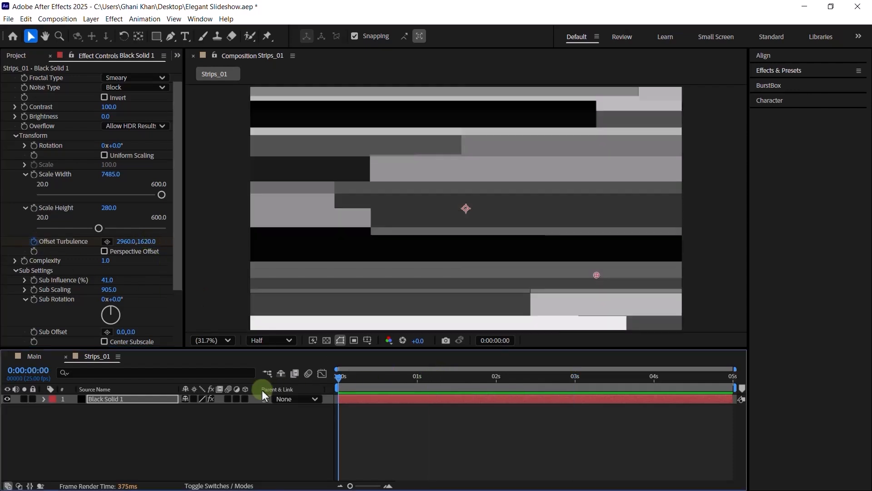
pyautogui.click(129, 242)
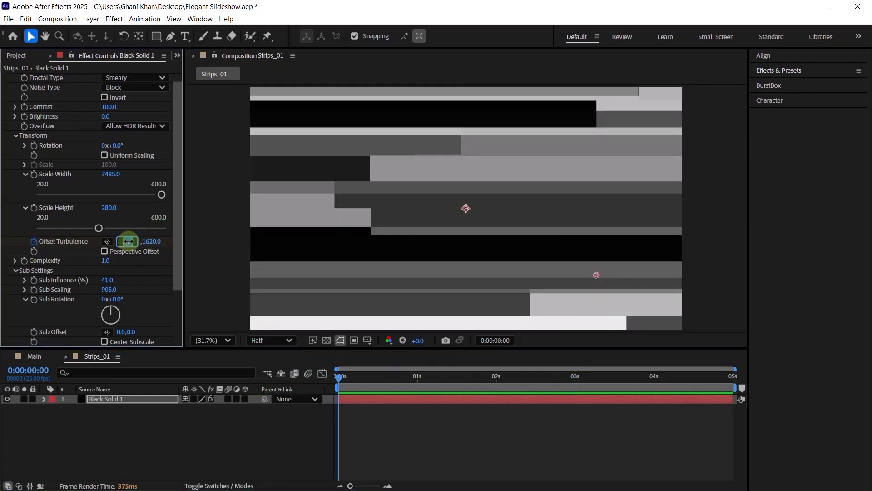
pyautogui.write('1230')
pyautogui.press('Return')
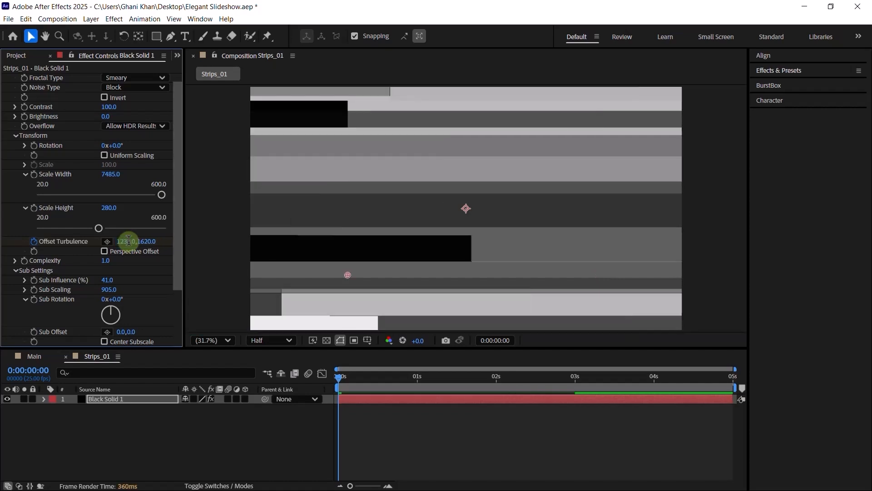
pyautogui.scroll(-3, 65, 269)
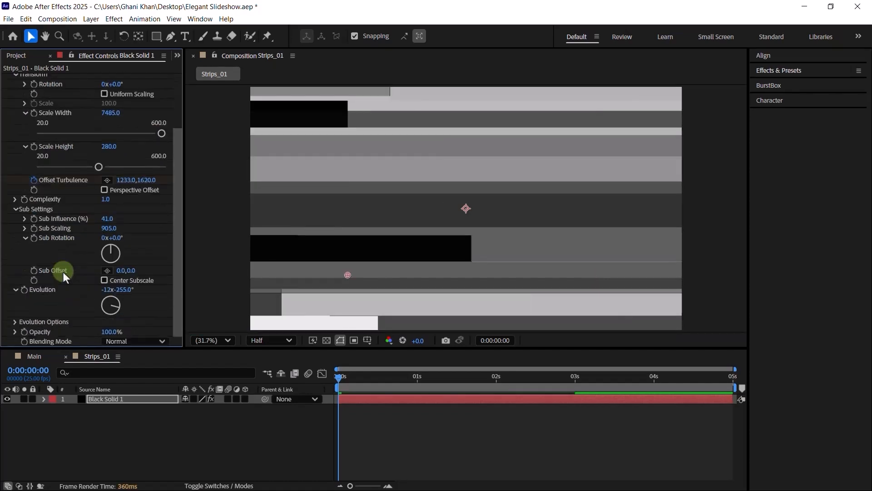
pyautogui.scroll(4, 21, 132)
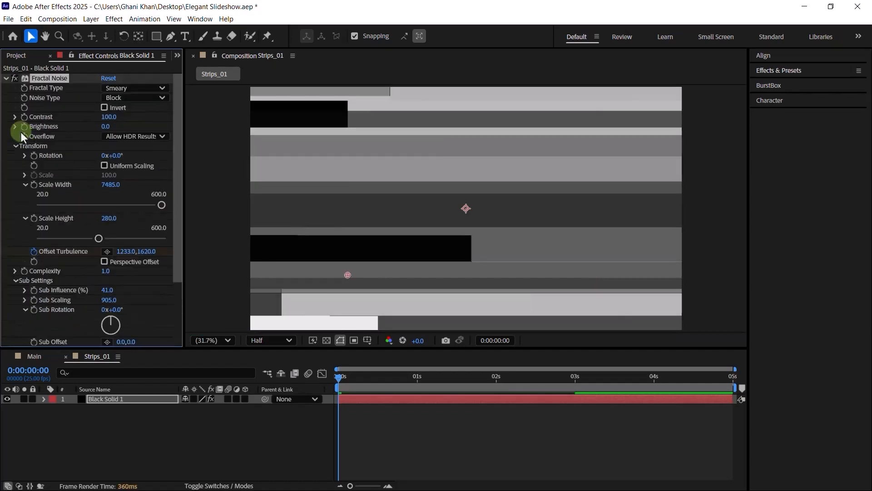
# - Apply CC Toner to the noise solid and switch Tones to Duotone
pyautogui.click(6, 78)
pyautogui.hotkey('ctrl', 'space')
pyautogui.write('cc ton')
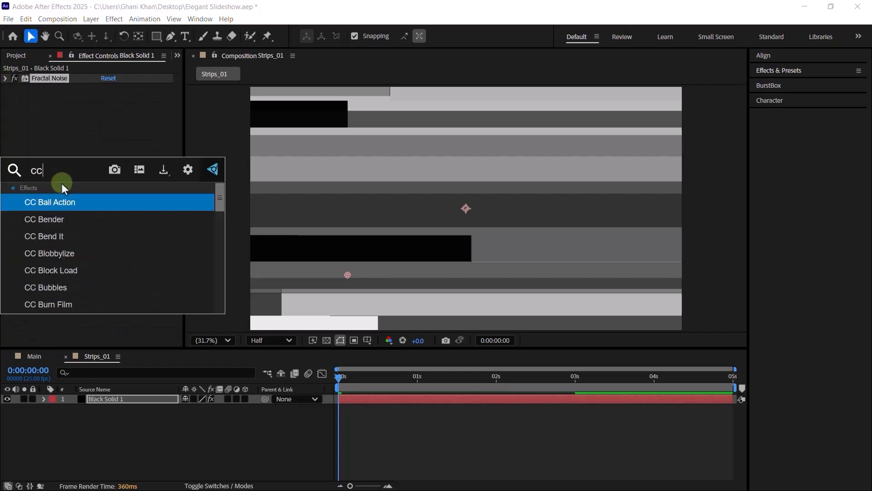
pyautogui.press('Return')
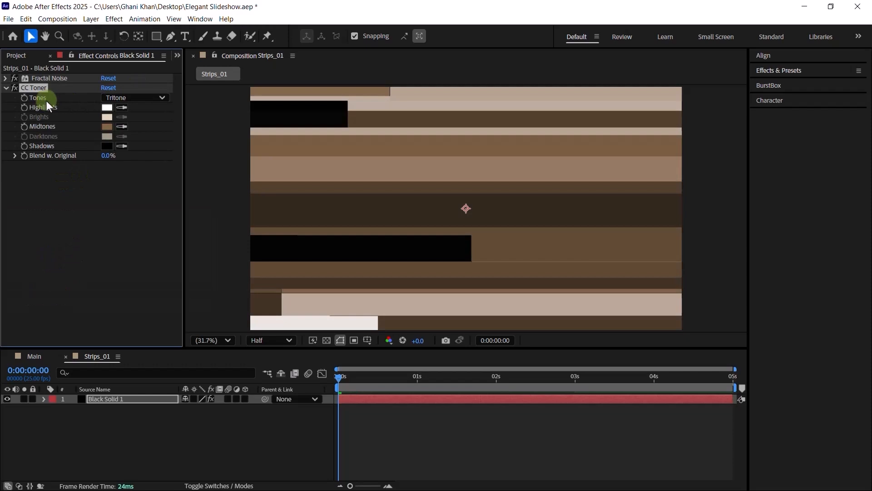
pyautogui.click(116, 99)
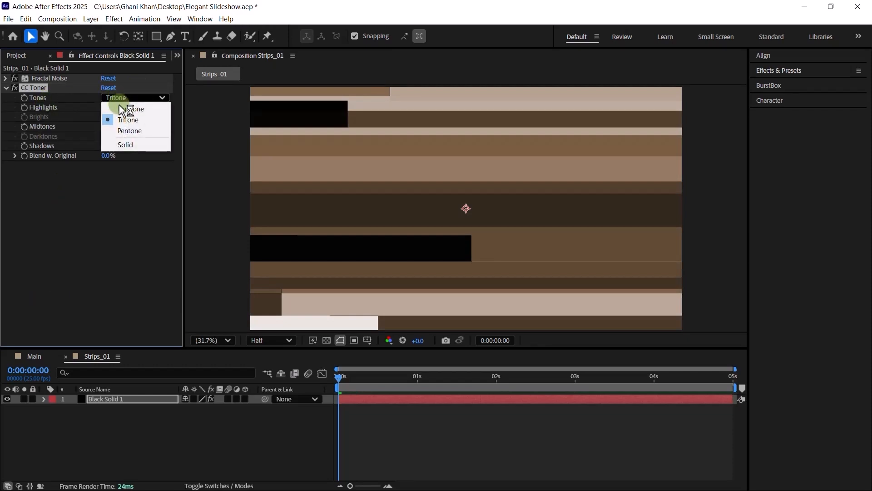
pyautogui.click(132, 109)
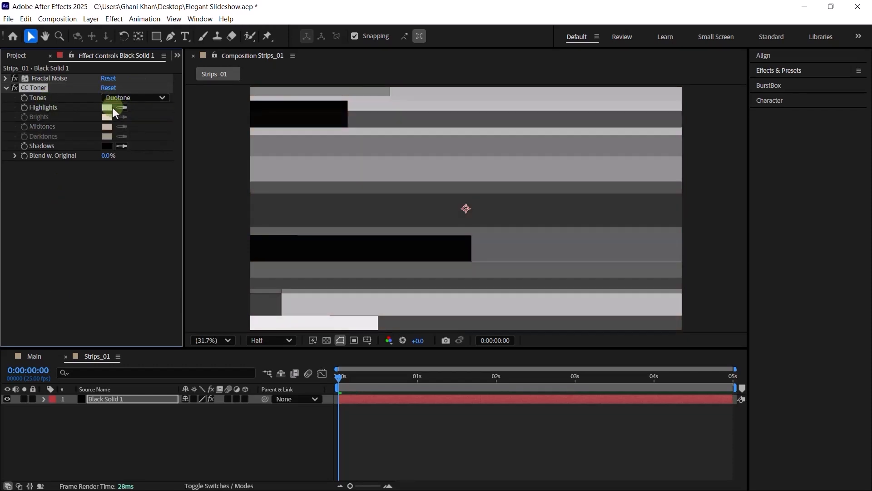
# - Set the CC Toner Highlights colour to #898989
pyautogui.click(107, 107)
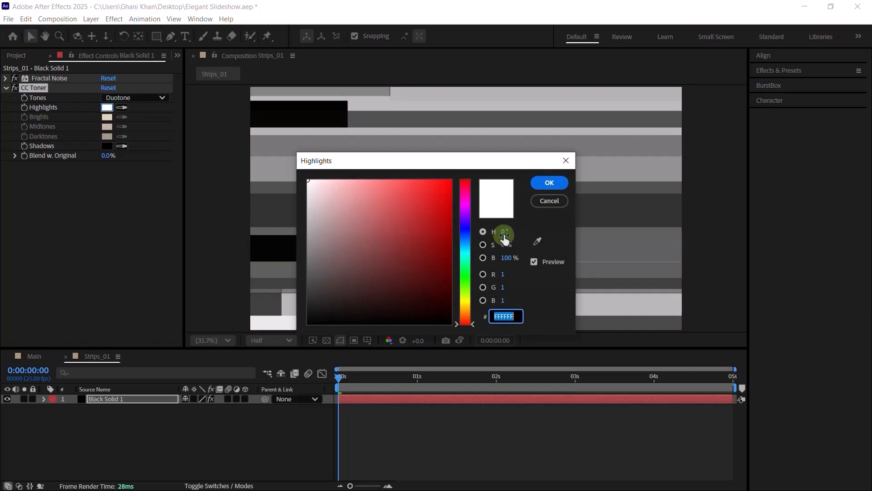
pyautogui.click(507, 257)
pyautogui.write('5')
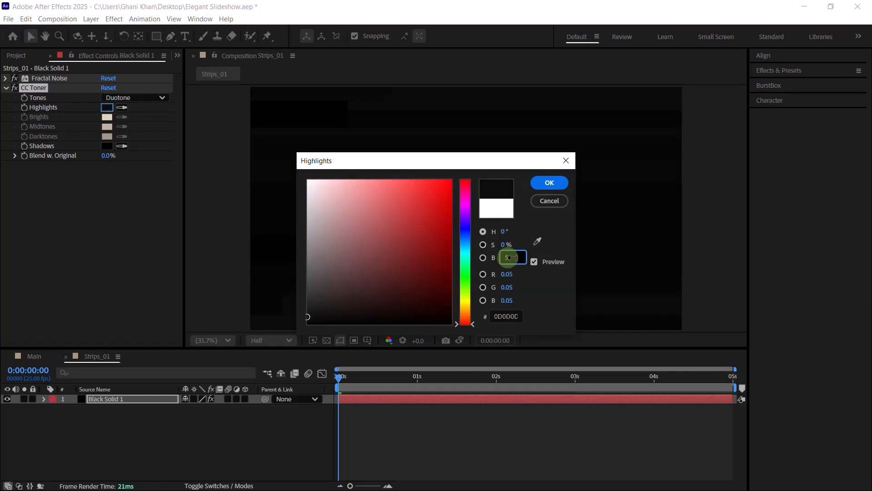
pyautogui.click(538, 299)
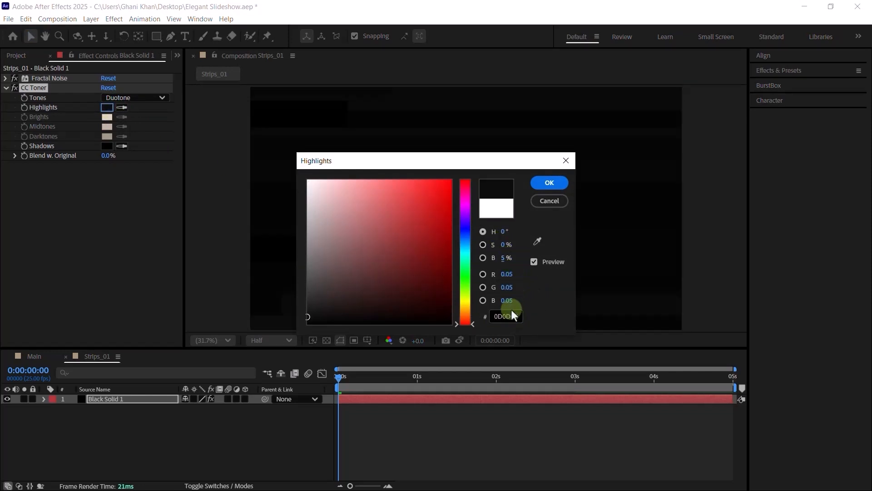
pyautogui.click(506, 257)
pyautogui.write('54')
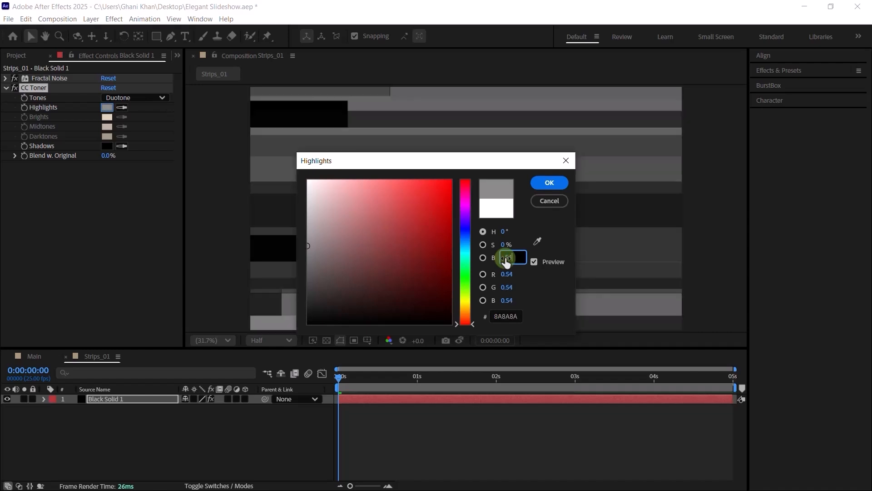
pyautogui.click(514, 316)
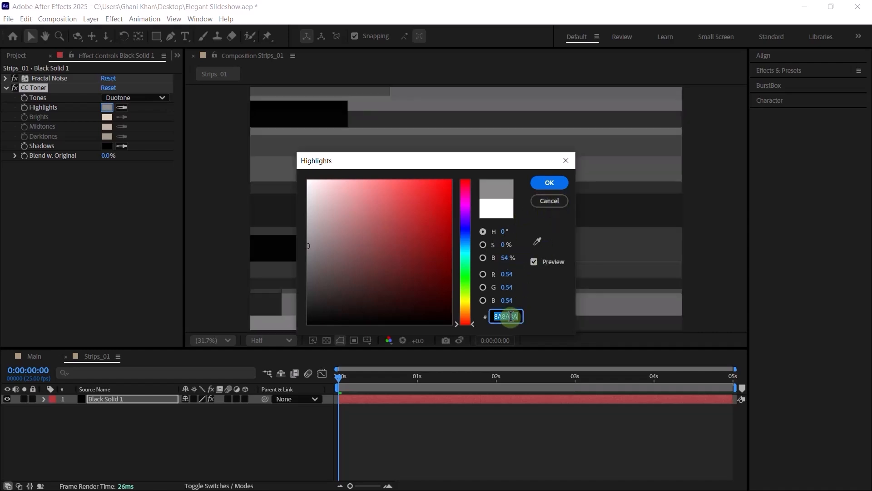
pyautogui.write('898989')
pyautogui.click(559, 182)
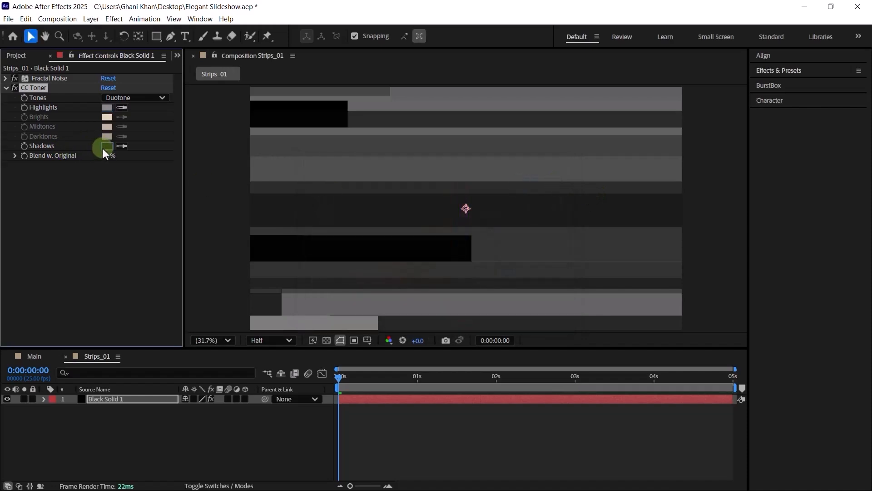
# - Set the CC Toner Shadows colour to #151515
pyautogui.click(104, 147)
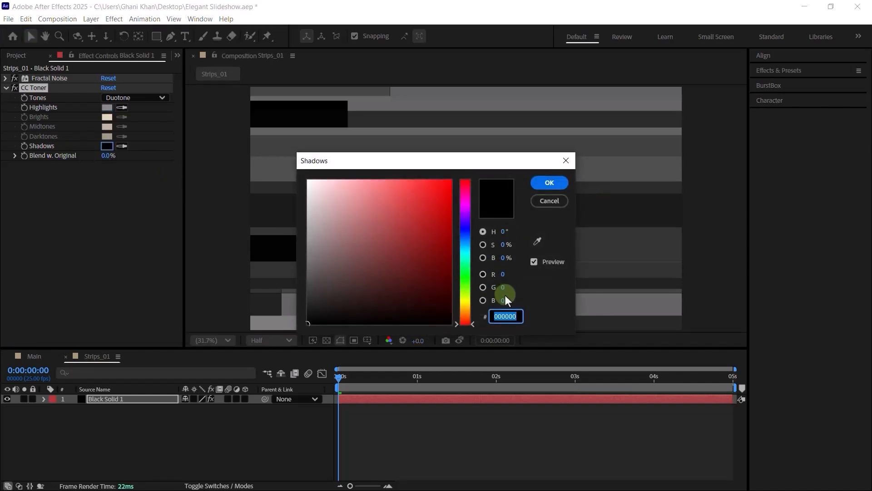
pyautogui.write('151515')
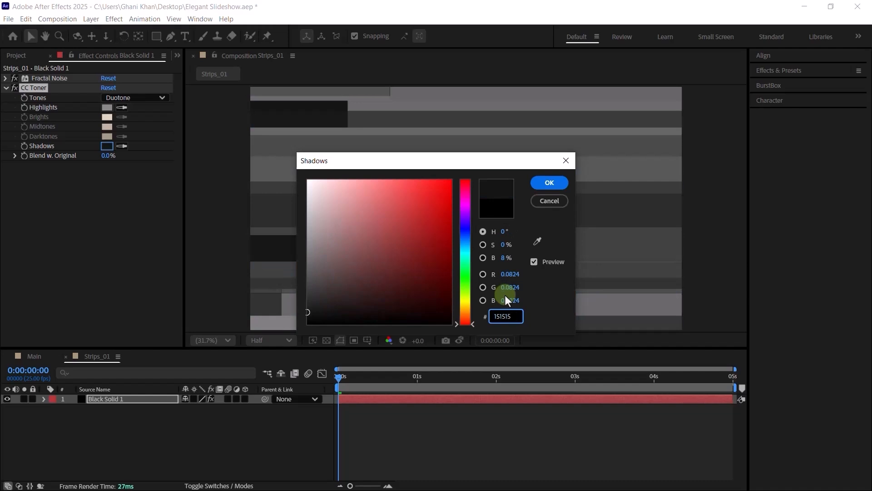
pyautogui.press('Return')
pyautogui.click(165, 399)
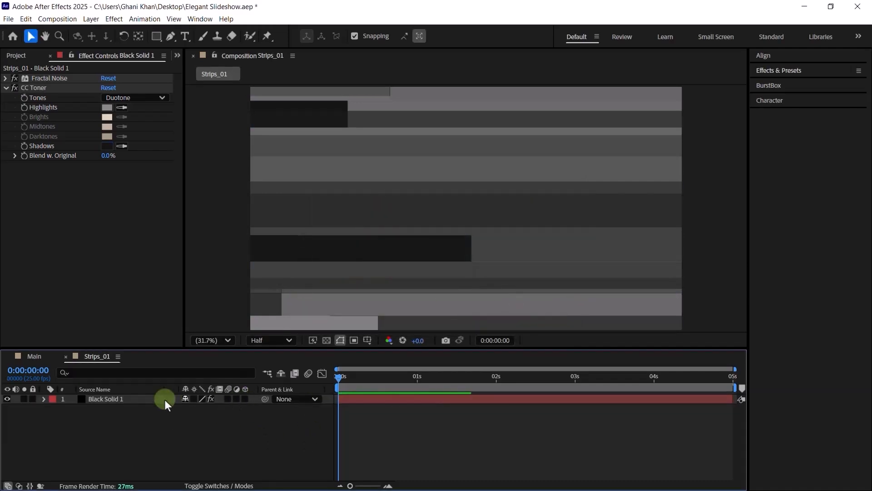
# - Make Black Solid 1 a 3D layer and scale it to 88%
pyautogui.click(245, 398)
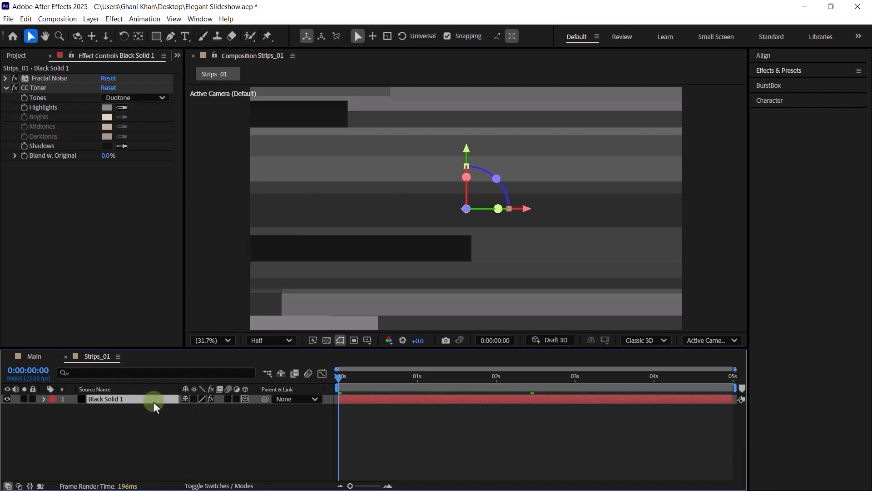
pyautogui.press('s')
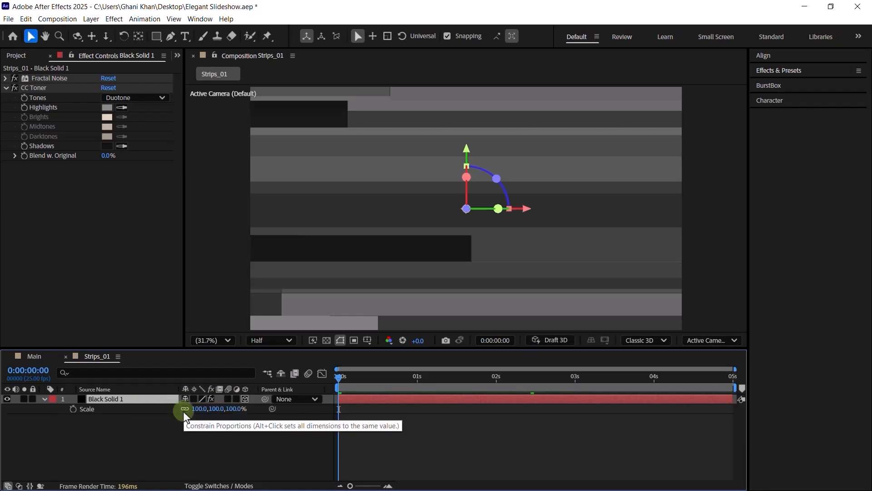
pyautogui.click(201, 408)
pyautogui.write('88')
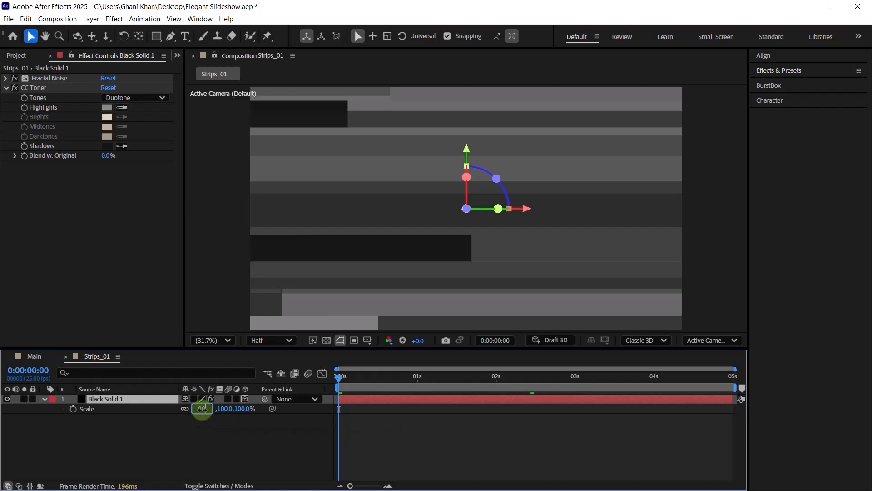
pyautogui.press('Return')
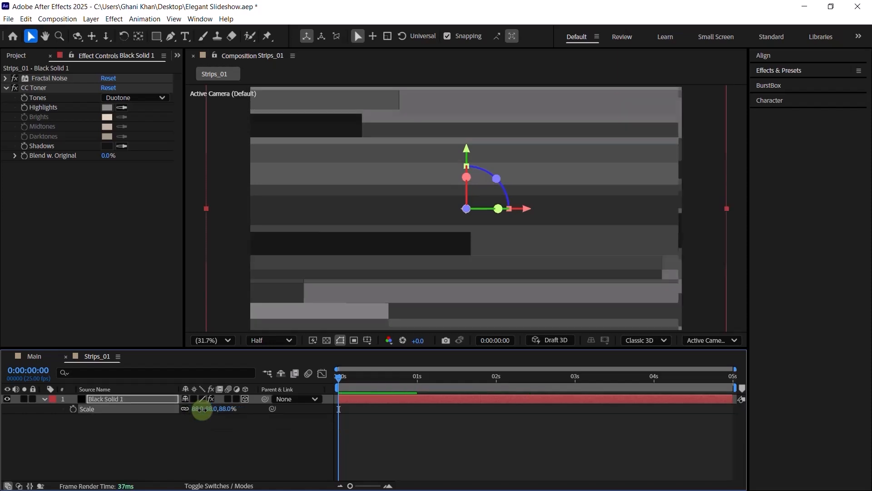
# - Rotate Black Solid 1 180° on Z and move the playhead to 0:00:01:01
pyautogui.press('r')
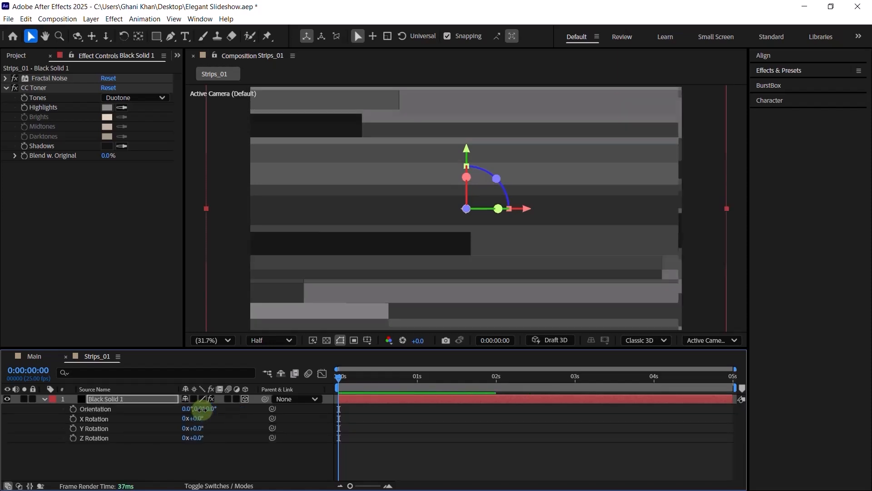
pyautogui.click(114, 438)
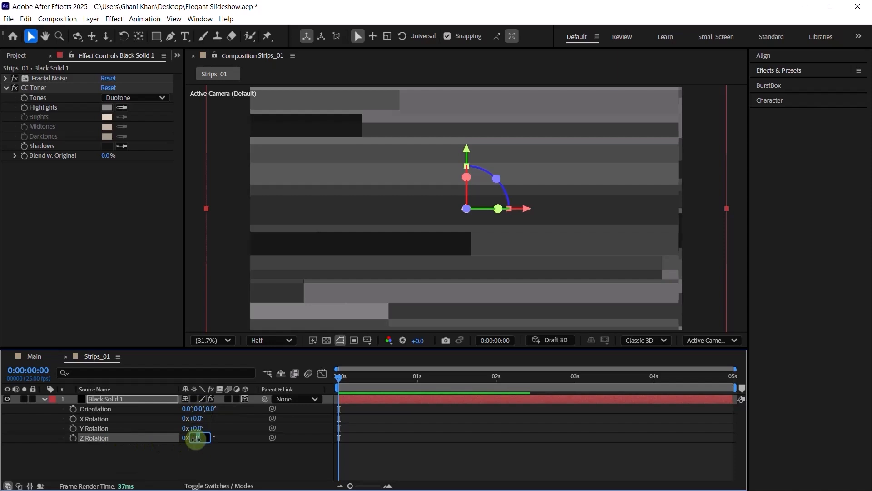
pyautogui.click(194, 438)
pyautogui.write('180')
pyautogui.press('Return')
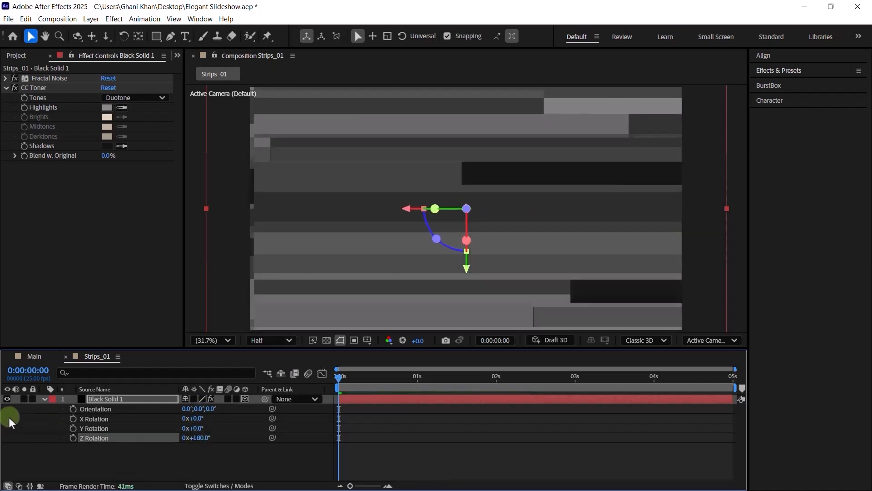
pyautogui.click(44, 398)
pyautogui.moveTo(371, 377); pyautogui.dragTo(420, 384)
pyautogui.click(140, 446)
pyautogui.click(117, 405)
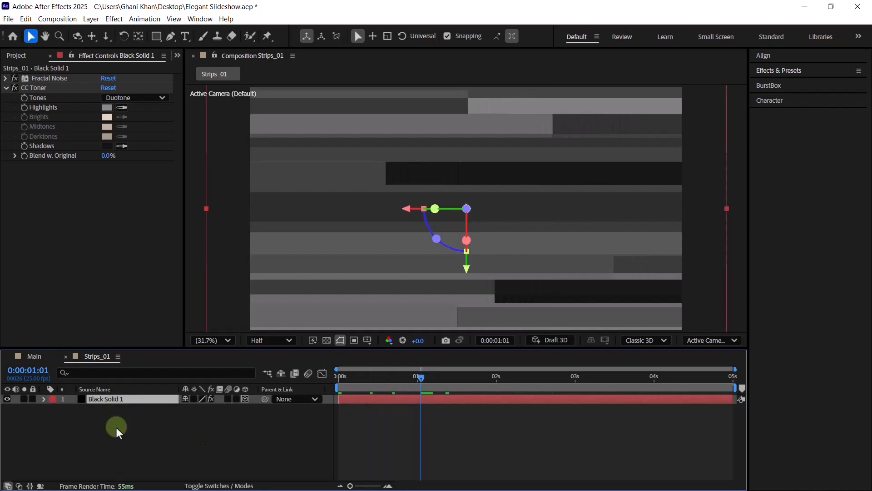
# - Add a new adjustment layer above Black Solid 1
pyautogui.rightClick(117, 426)
pyautogui.moveTo(141, 309)
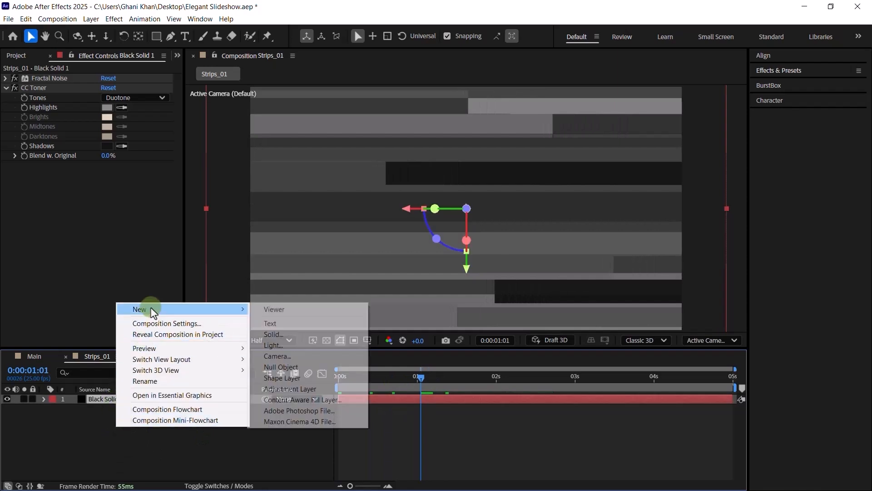
pyautogui.click(280, 389)
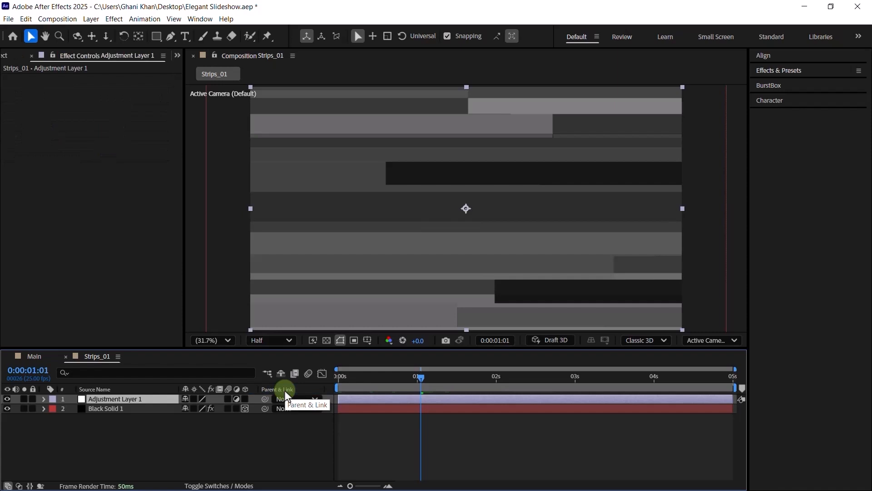
# - Apply CC Lens to the adjustment layer and set its Size to 199
pyautogui.hotkey('ctrl', 'space')
pyautogui.write('Le')
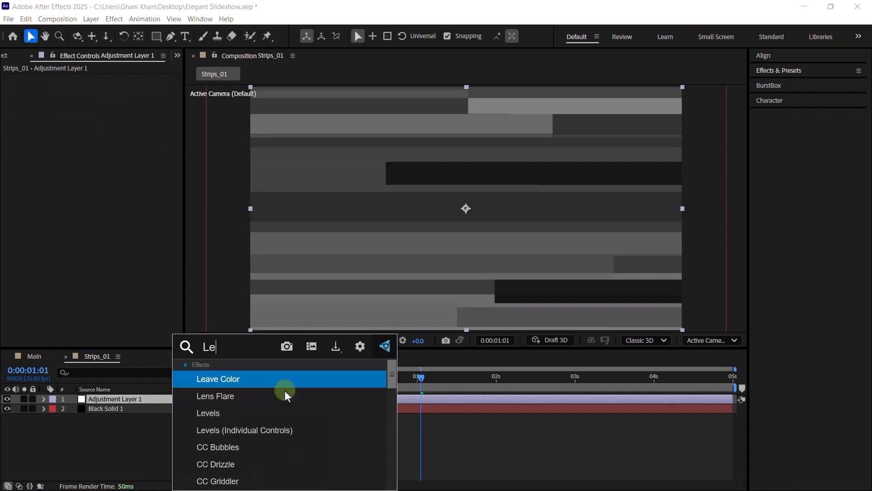
pyautogui.write('n')
pyautogui.click(287, 395)
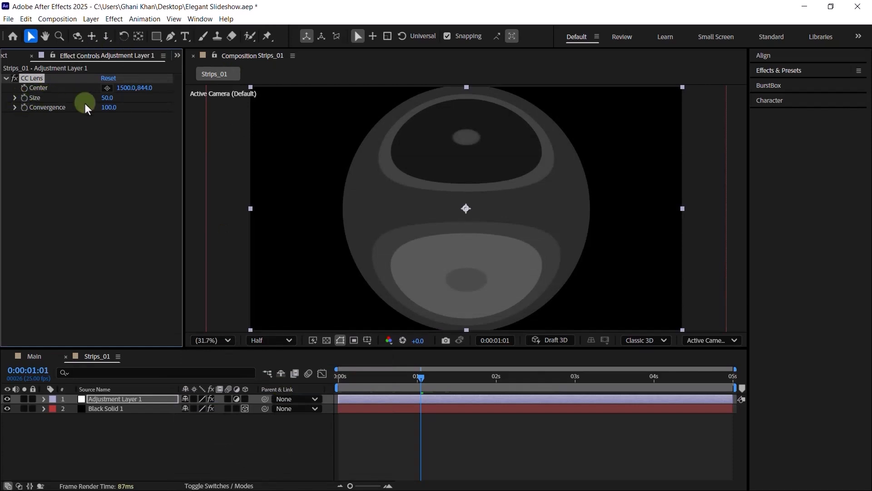
pyautogui.moveTo(112, 100); pyautogui.dragTo(112, 98)
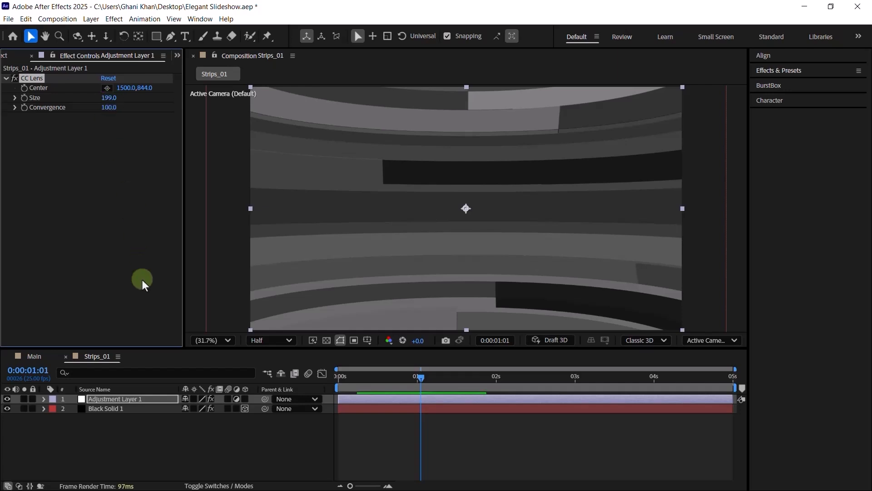
pyautogui.click(140, 438)
pyautogui.click(16, 61)
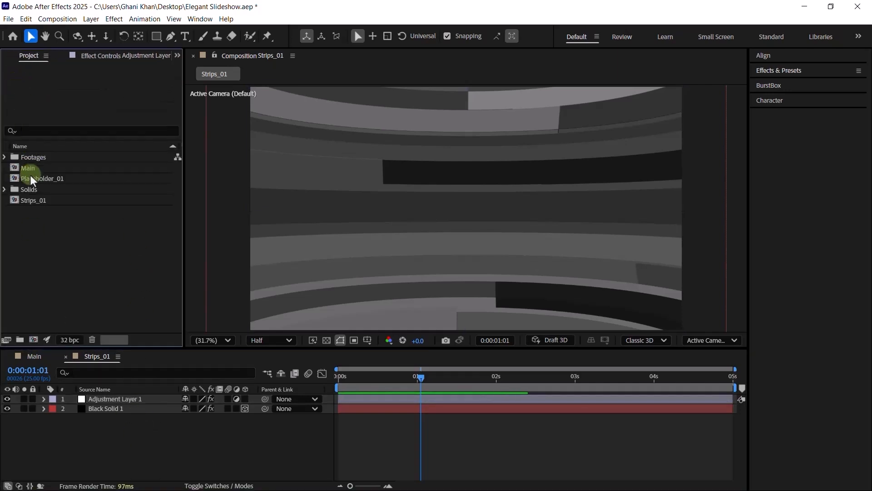
# - Duplicate Strips_01 as Strips_02 and open the copy
pyautogui.click(34, 178)
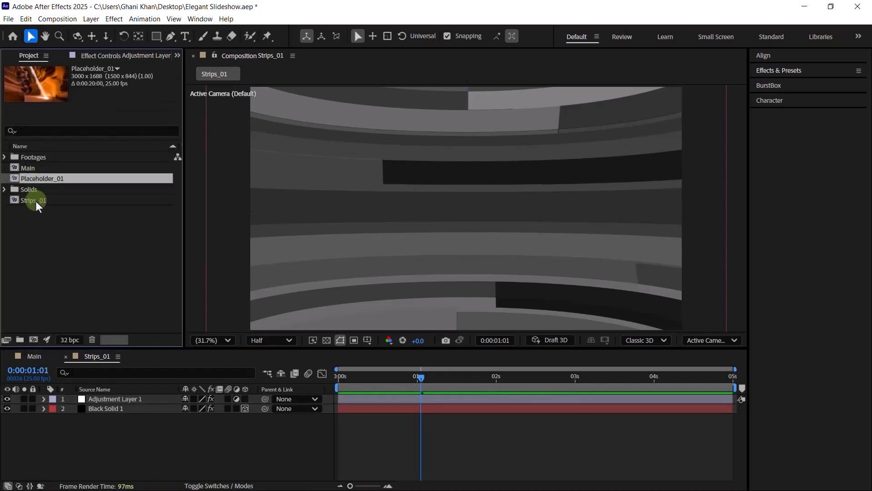
pyautogui.click(36, 201)
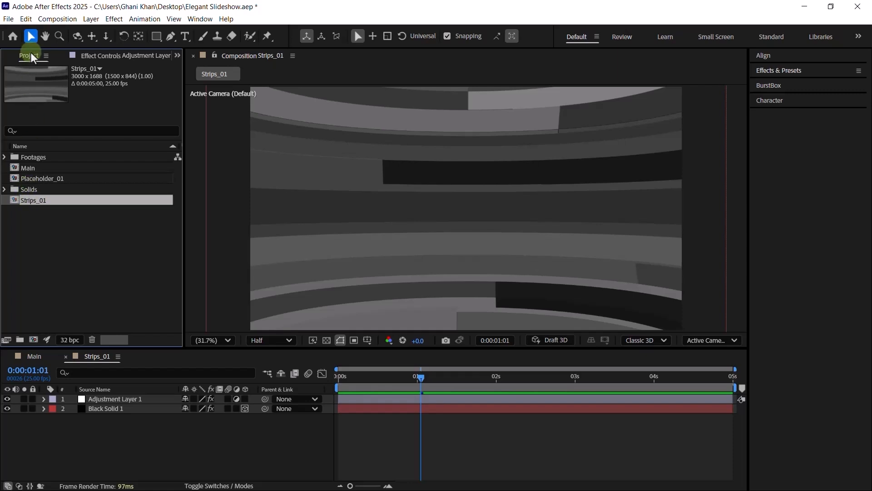
pyautogui.click(26, 20)
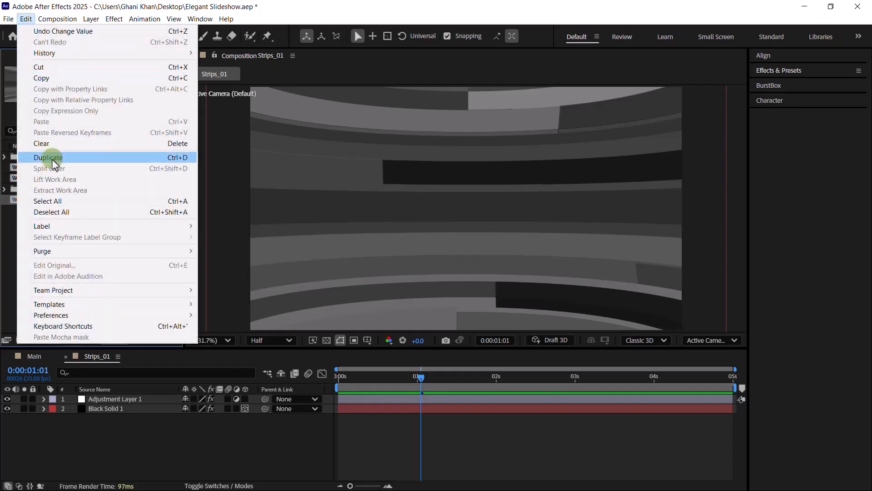
pyautogui.click(53, 159)
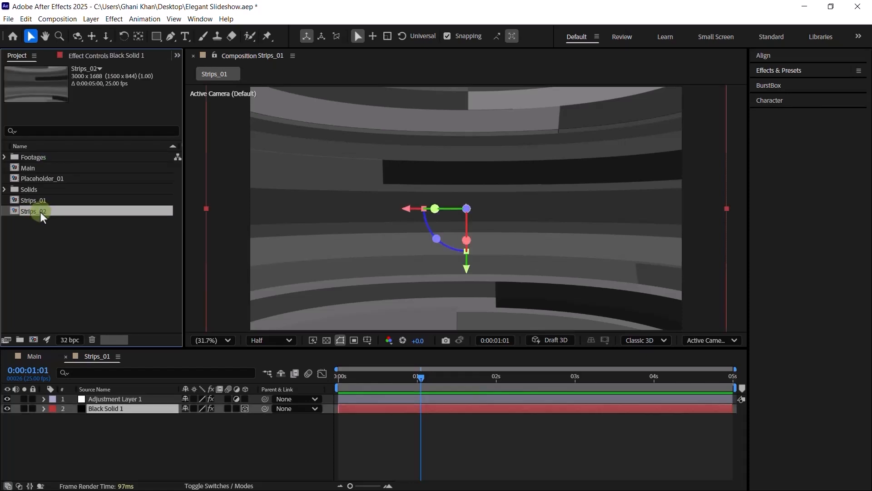
pyautogui.doubleClick(40, 212)
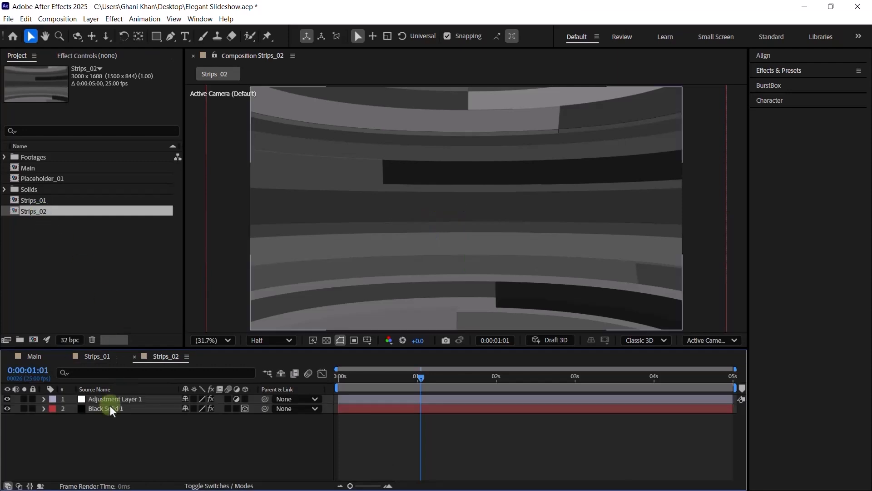
# - In Strips_02, change the Black Solid 1 noise Evolution to 7x+343°
pyautogui.click(104, 408)
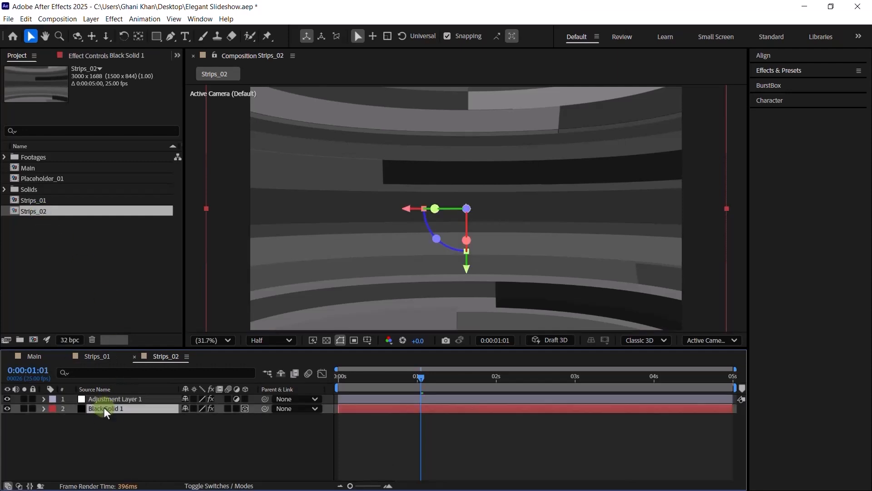
pyautogui.press('u')
pyautogui.press('u')
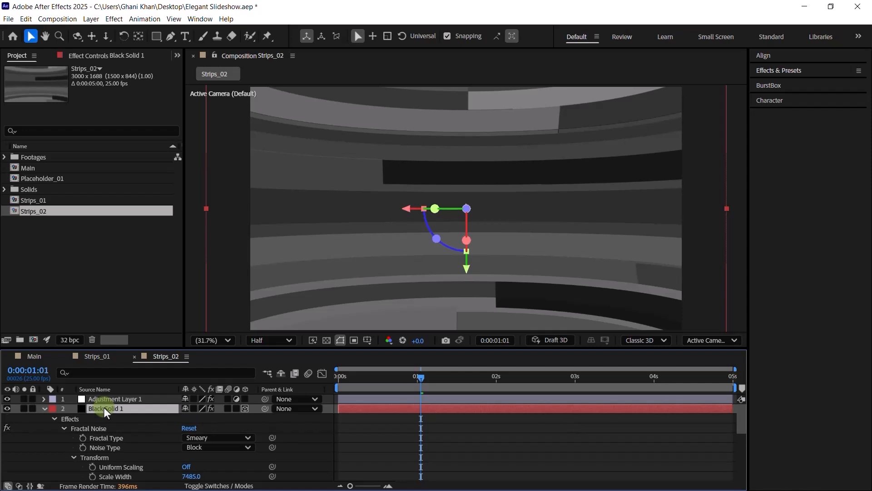
pyautogui.scroll(-3, 111, 427)
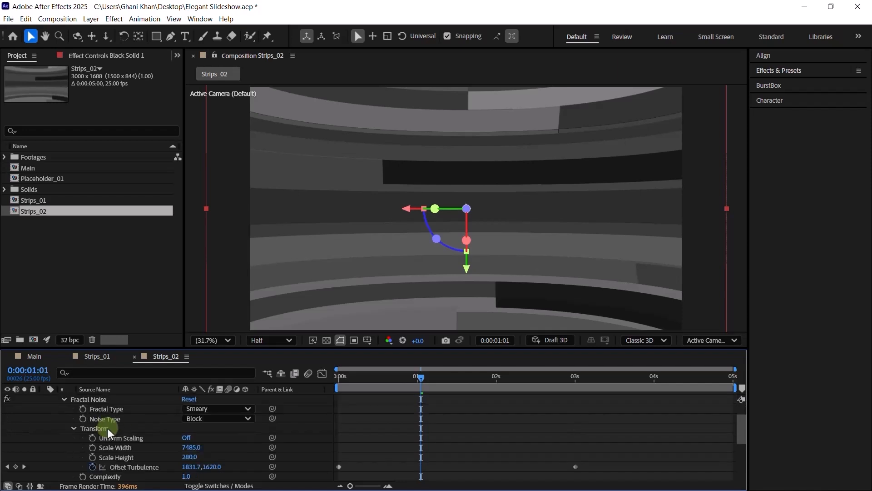
pyautogui.scroll(-3, 109, 430)
pyautogui.click(132, 428)
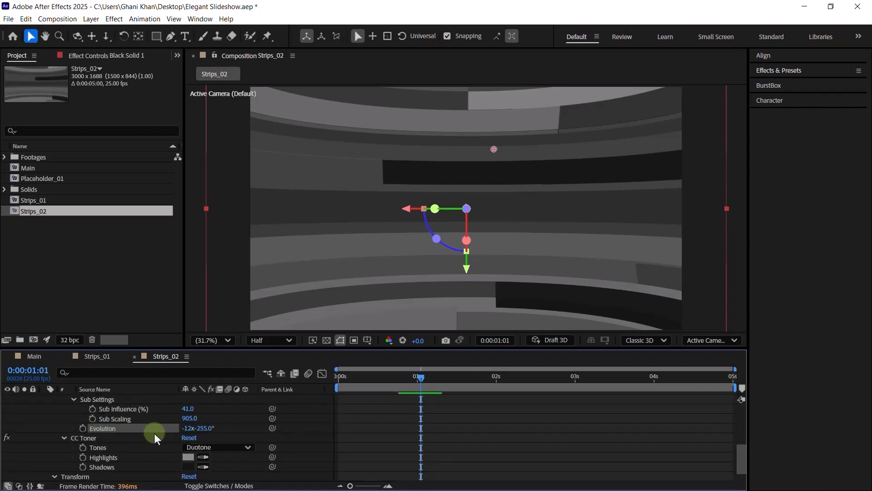
pyautogui.moveTo(187, 430); pyautogui.dragTo(183, 428)
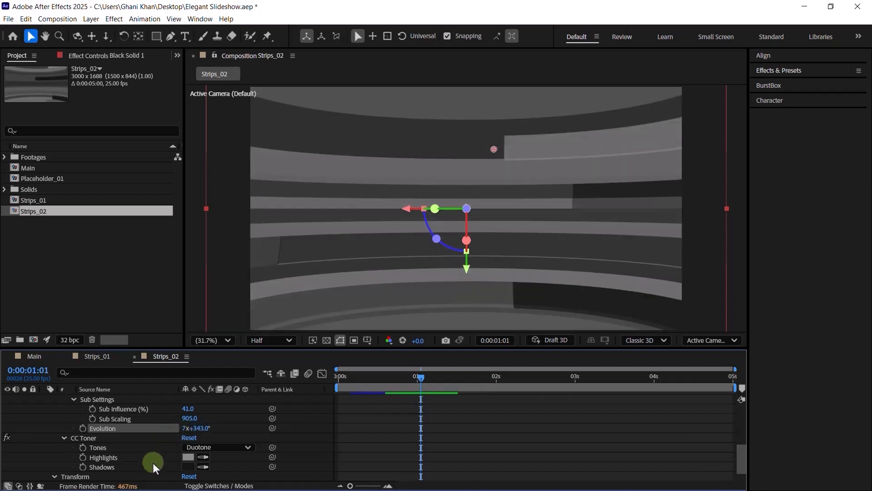
# - Set Strips_02's Z Rotation to -12° and return to Strips_01
pyautogui.scroll(-1, 153, 463)
pyautogui.click(116, 476)
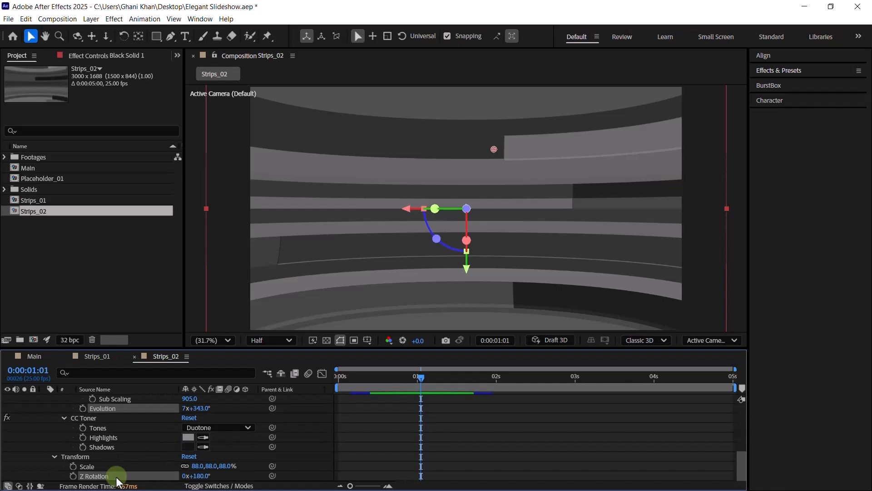
pyautogui.click(200, 476)
pyautogui.write('-')
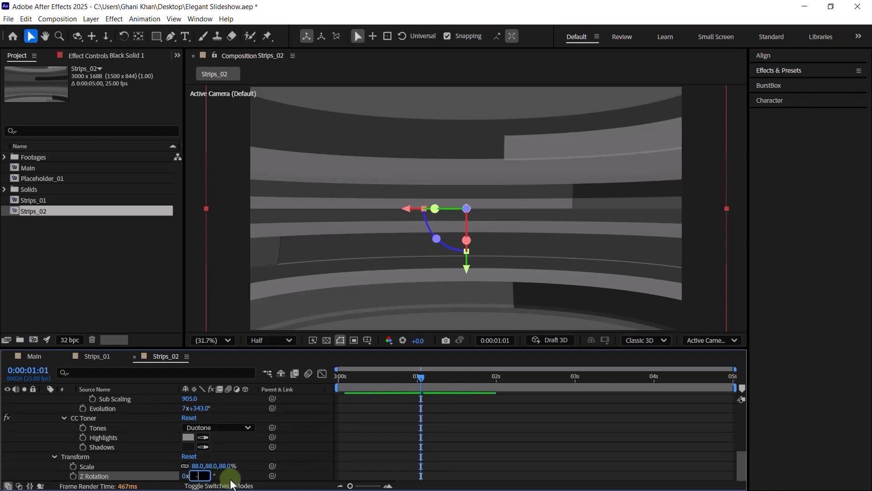
pyautogui.write('12')
pyautogui.press('Return')
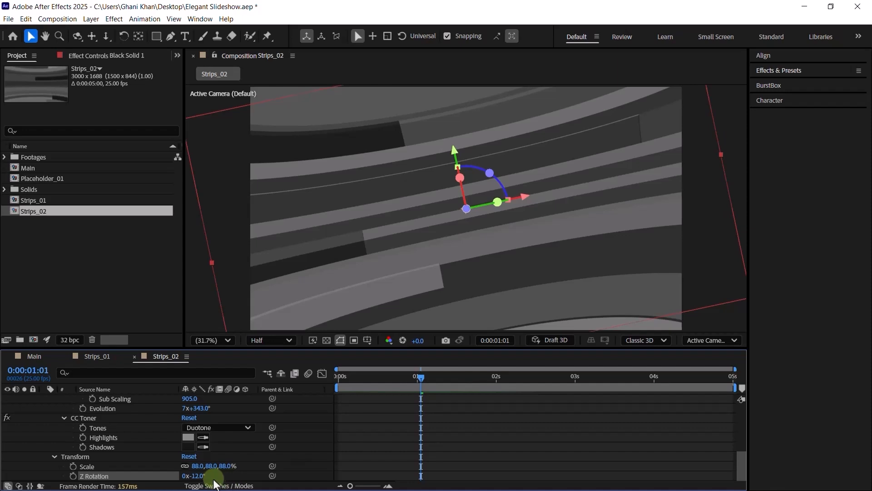
pyautogui.click(100, 356)
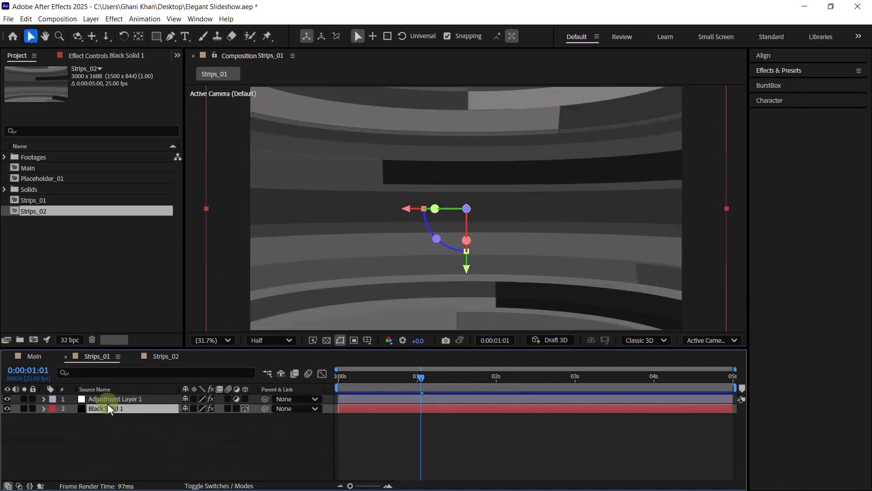
# - Make Black Solid 1's Z Rotation -180° in Strips_01, then close the Strips_01 and Strips_02 timelines
pyautogui.press('u')
pyautogui.press('u')
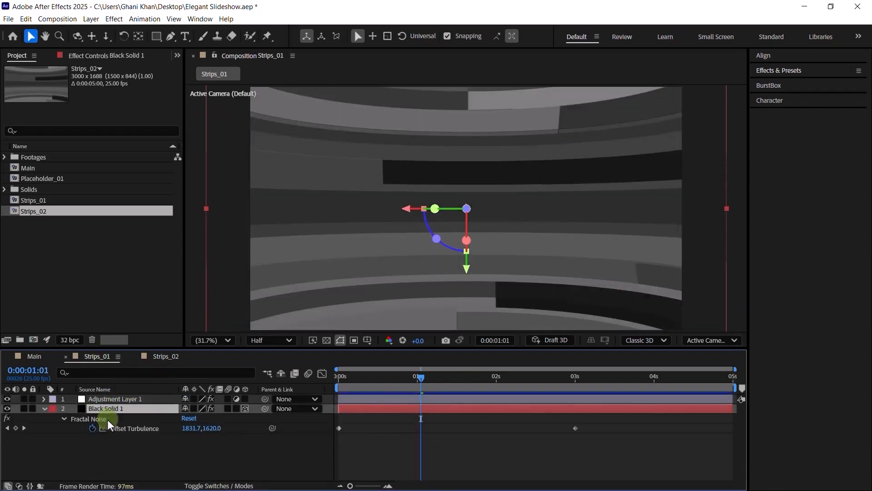
pyautogui.scroll(-5, 111, 421)
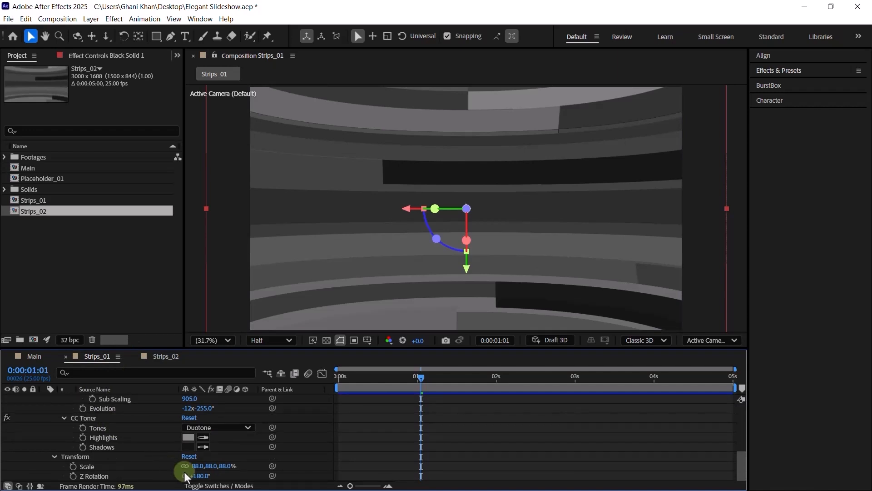
pyautogui.click(199, 476)
pyautogui.press('Left')
pyautogui.write('-')
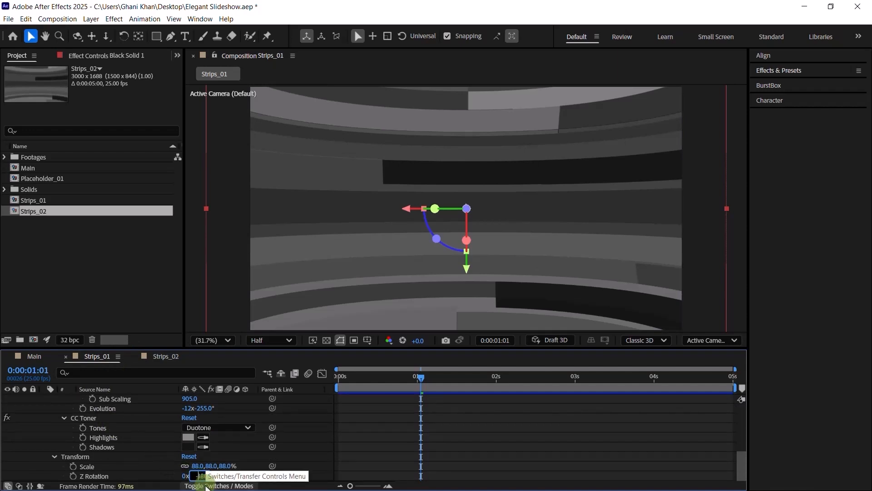
pyautogui.click(386, 433)
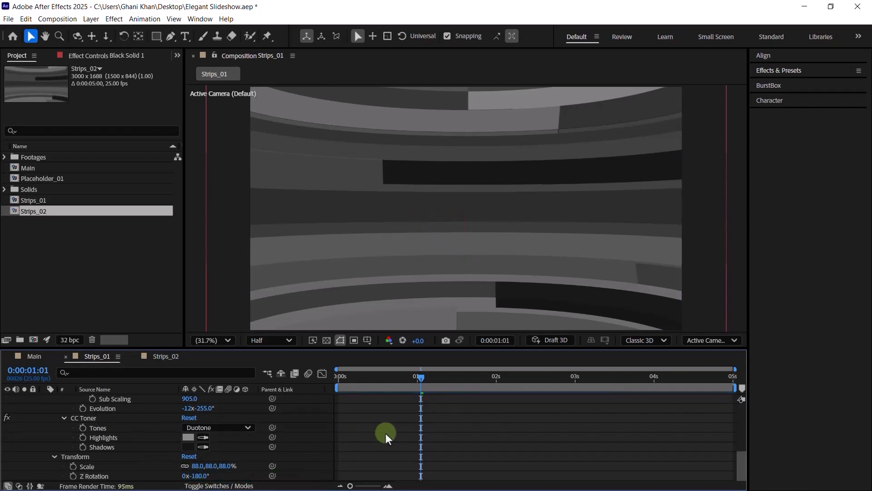
pyautogui.scroll(5, 107, 413)
pyautogui.click(44, 408)
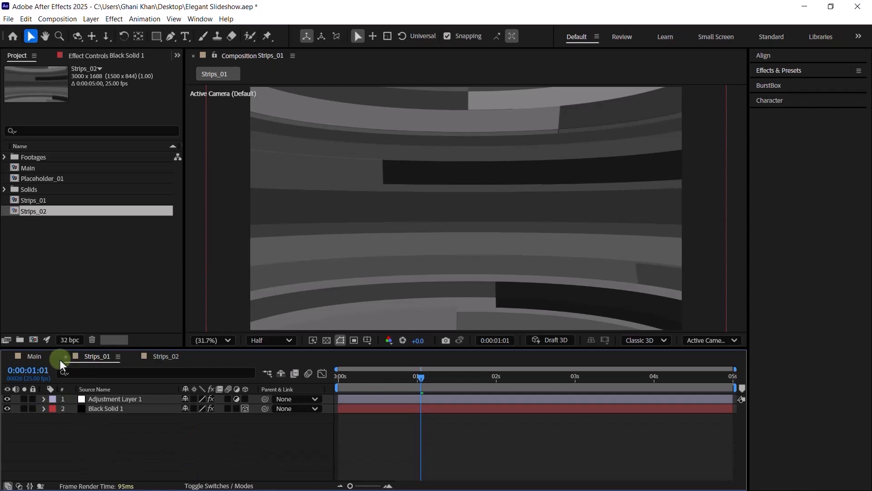
pyautogui.click(62, 358)
pyautogui.click(62, 358)
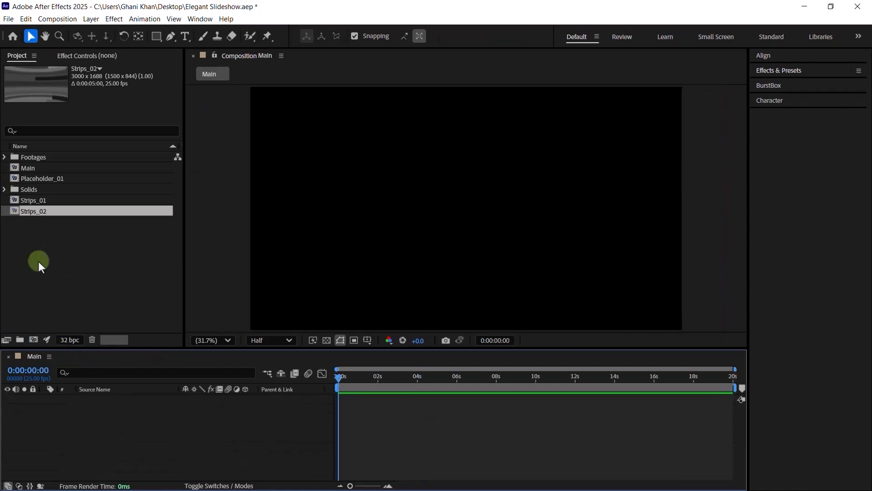
# - Create a new composition named Lines_01
pyautogui.click(39, 262)
pyautogui.click(33, 340)
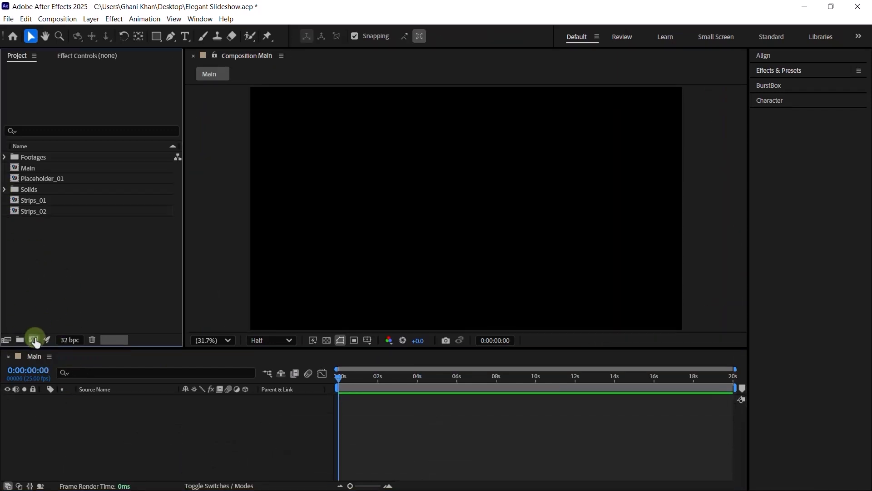
pyautogui.write('Li')
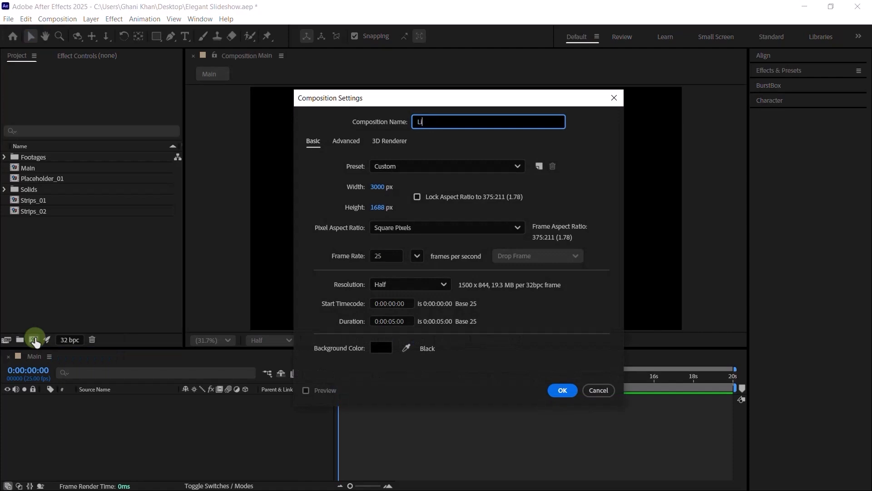
pyautogui.write('nes_01')
pyautogui.click(564, 390)
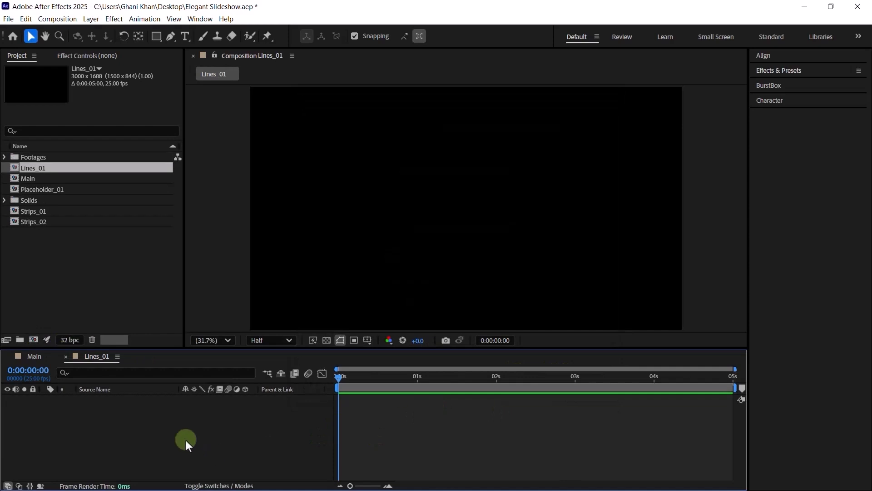
# - Add a black solid 4108 × 2163 px (Black Solid 2) to Lines_01 and select it
pyautogui.rightClick(146, 437)
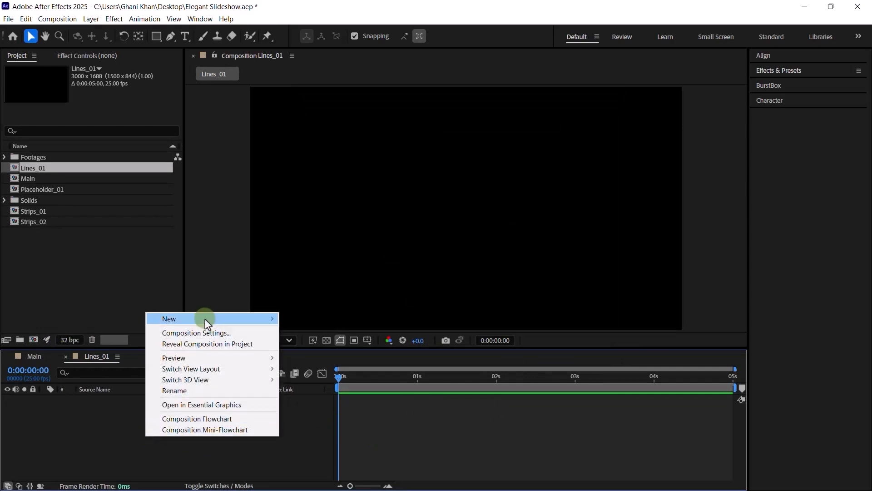
pyautogui.moveTo(173, 319)
pyautogui.click(304, 345)
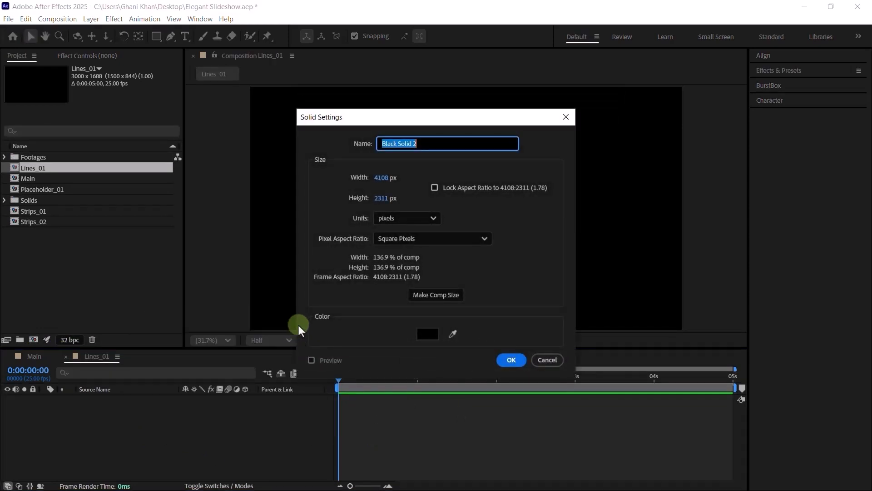
pyautogui.click(385, 196)
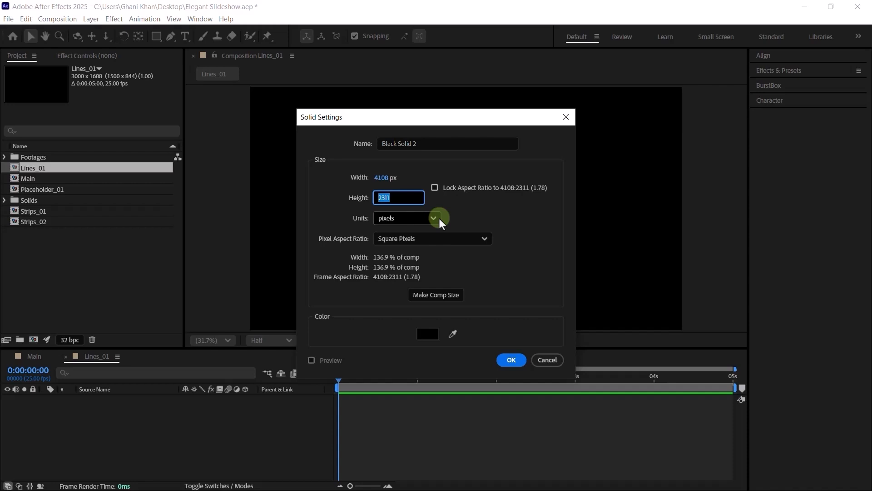
pyautogui.write('21')
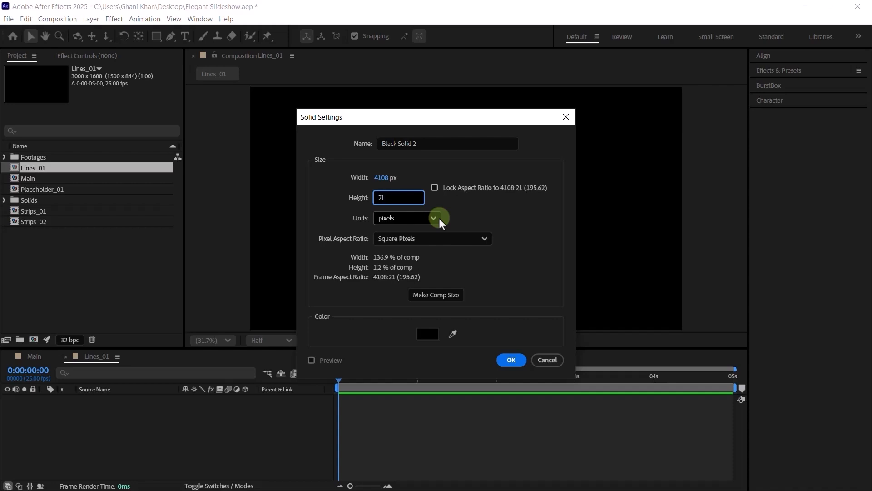
pyautogui.write('63')
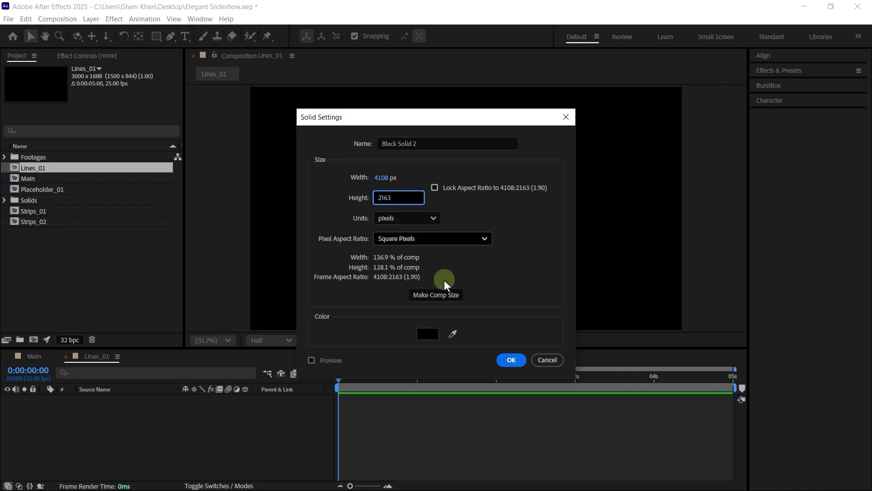
pyautogui.click(507, 362)
pyautogui.click(247, 443)
pyautogui.scroll(-2, 397, 223)
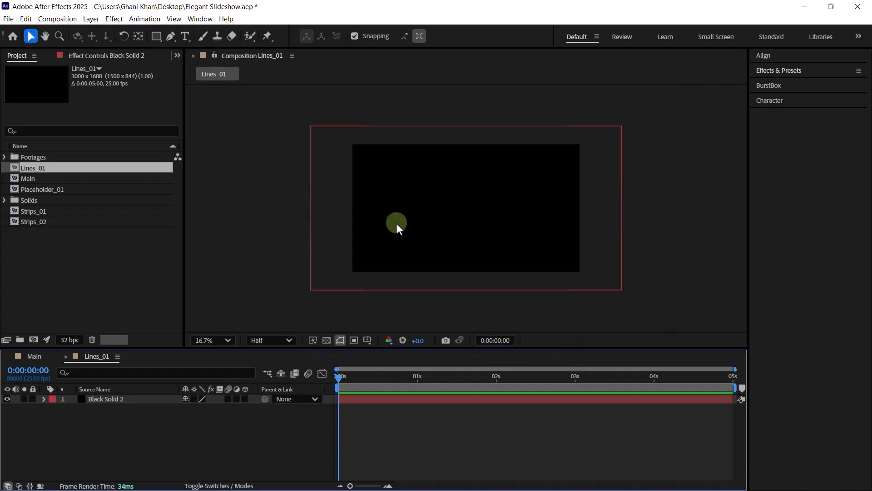
pyautogui.click(397, 228)
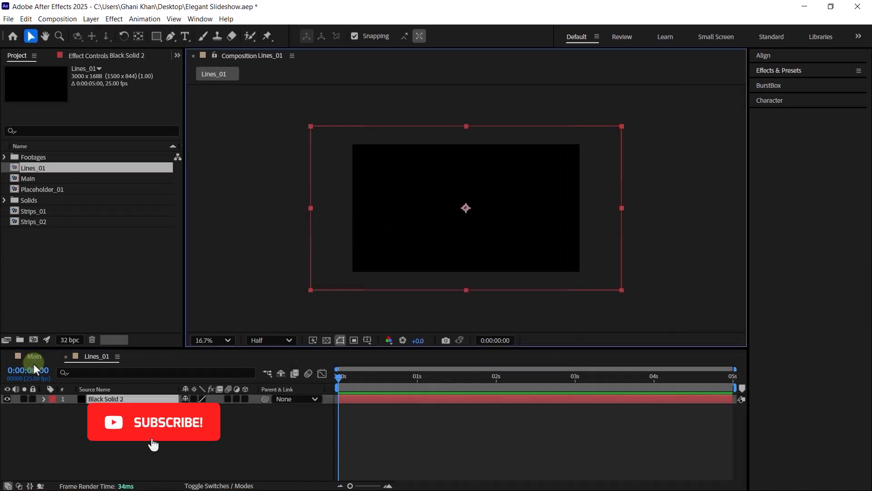
# - Copy Black Solid 1 and Adjustment Layer 1 from Strips_01 into Lines_01
pyautogui.doubleClick(35, 212)
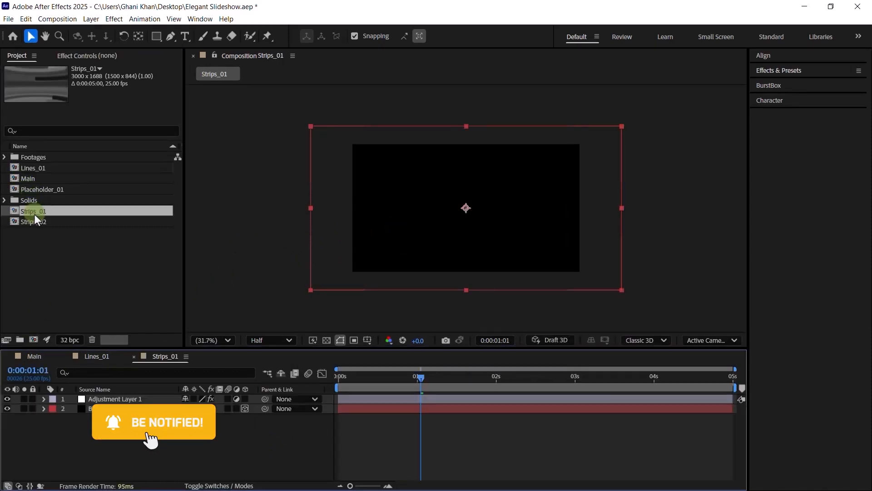
pyautogui.click(108, 408)
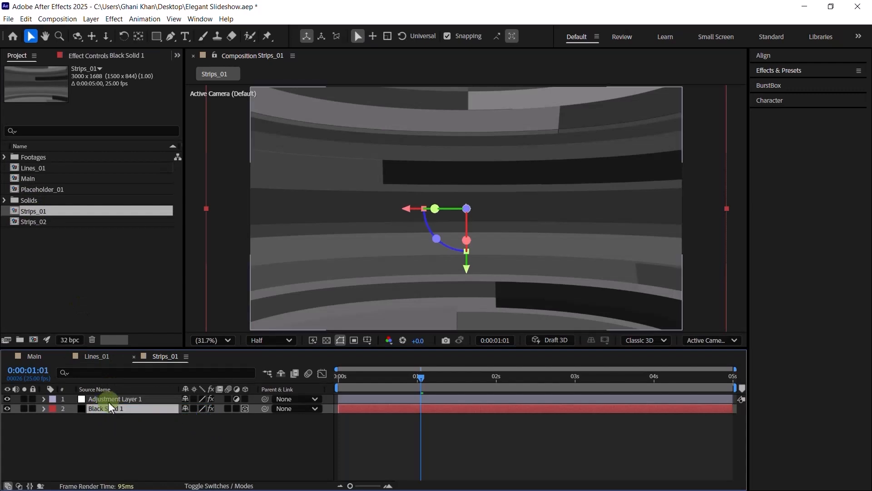
pyautogui.keyDown('shift'); pyautogui.click(108, 402); pyautogui.keyUp('shift')
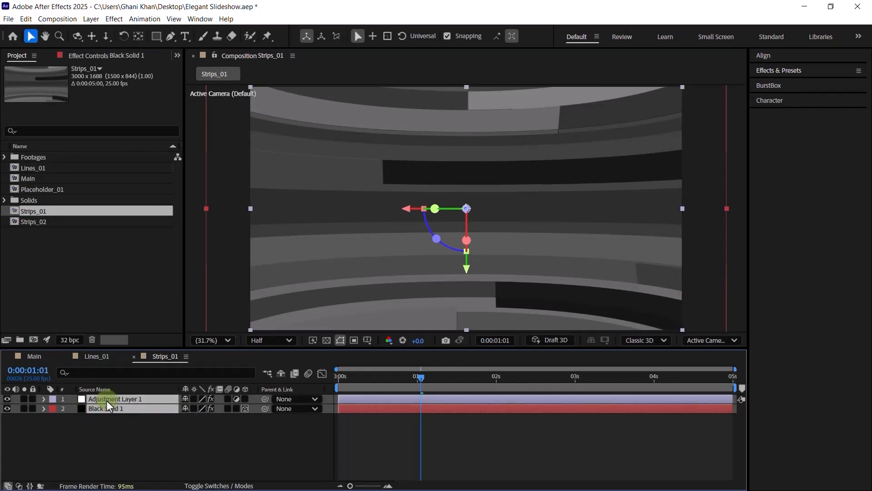
pyautogui.click(97, 357)
pyautogui.click(108, 437)
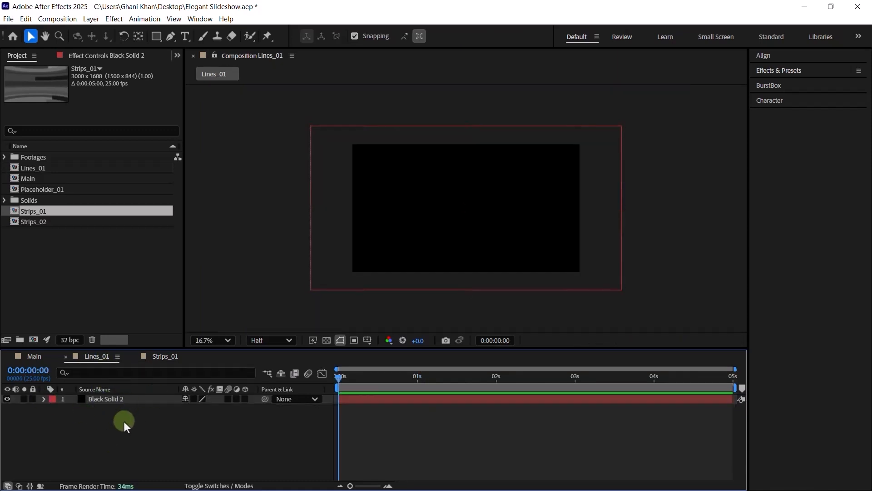
pyautogui.hotkey('ctrl', 'v')
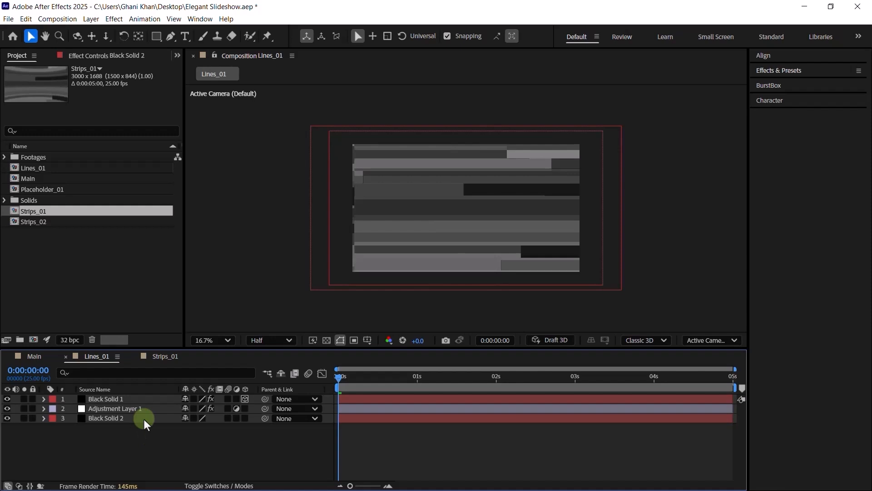
# - Move Adjustment Layer 1 above Black Solid 1, hide it, and view Black Solid 1's effects at 33.3%
pyautogui.click(99, 408)
pyautogui.moveTo(100, 406); pyautogui.dragTo(101, 396)
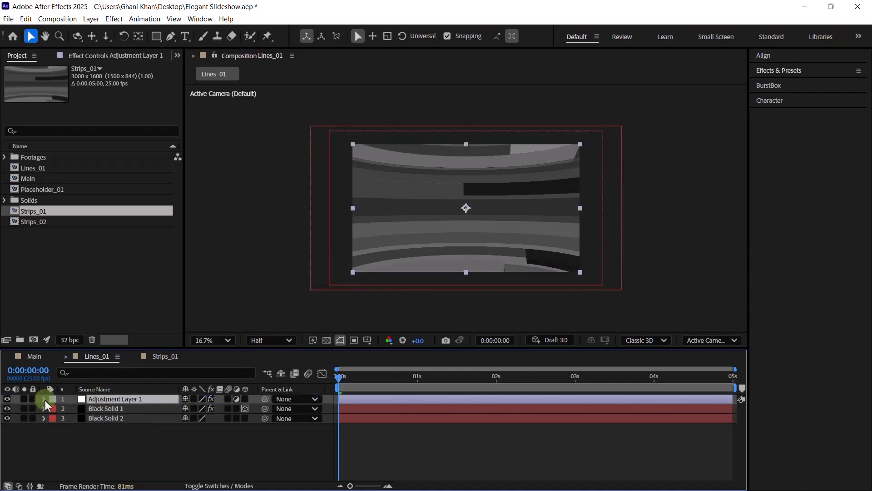
pyautogui.click(6, 399)
pyautogui.click(387, 228)
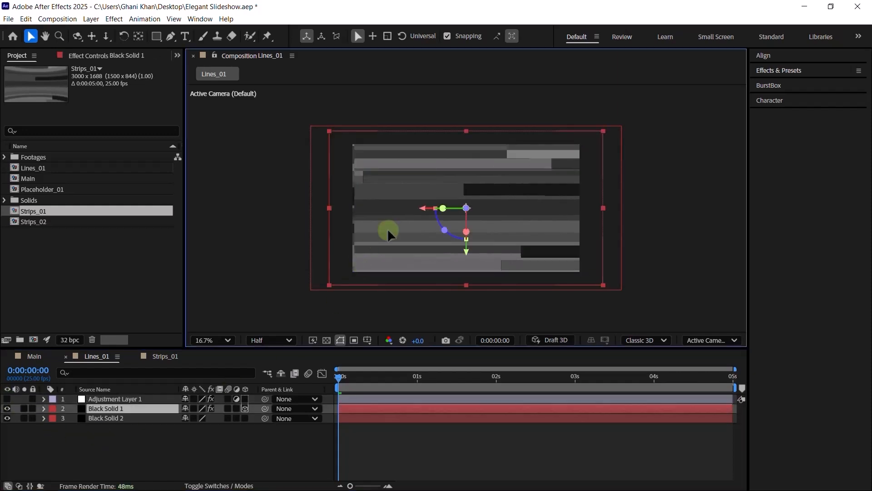
pyautogui.click(118, 410)
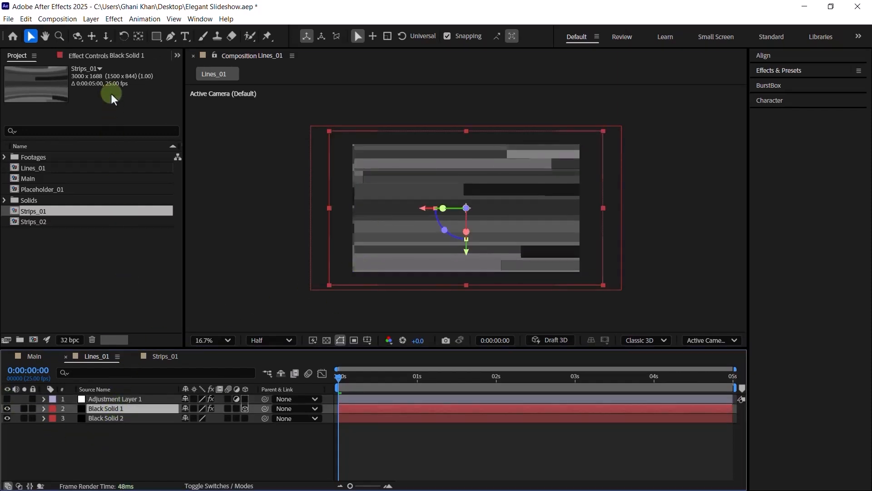
pyautogui.click(116, 57)
pyautogui.press('.')
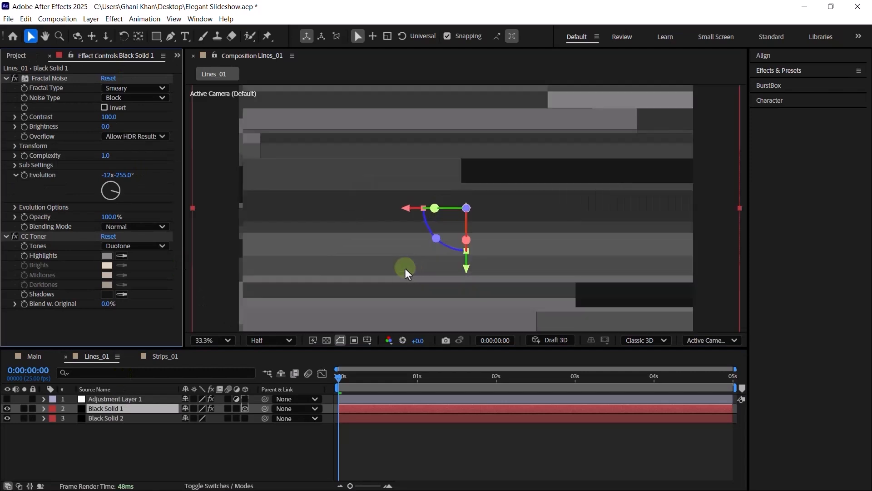
# - Remove CC Toner from Black Solid 1 and paste its Fractal Noise onto Black Solid 2
pyautogui.click(49, 77)
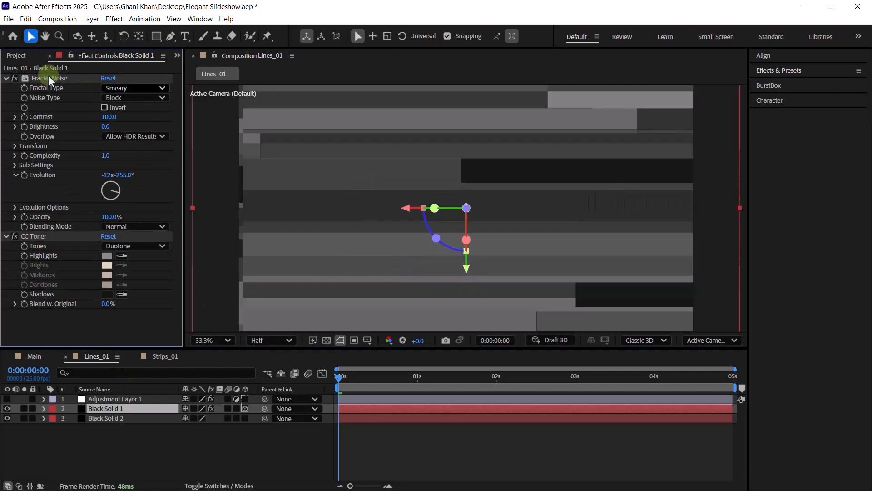
pyautogui.click(41, 238)
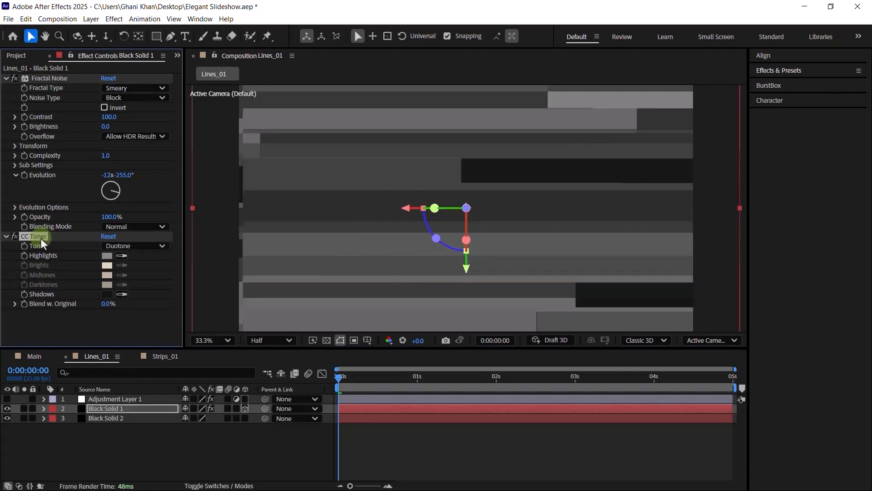
pyautogui.press('Delete')
pyautogui.click(55, 78)
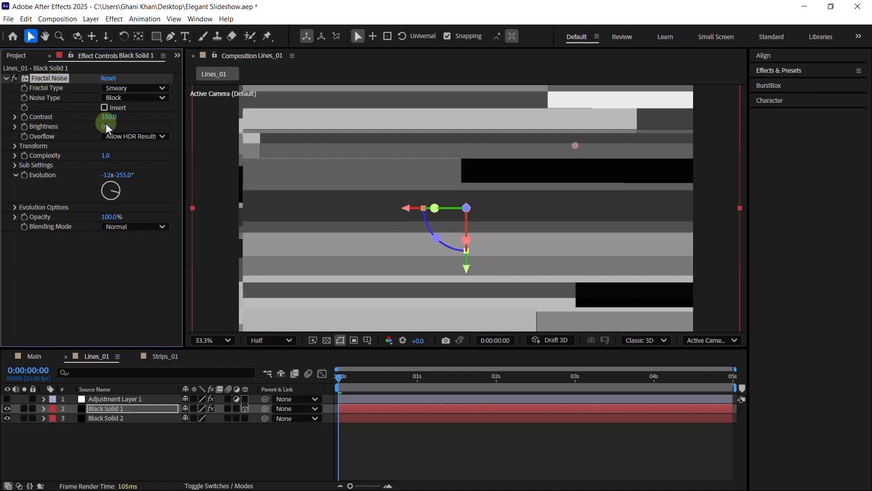
pyautogui.click(111, 415)
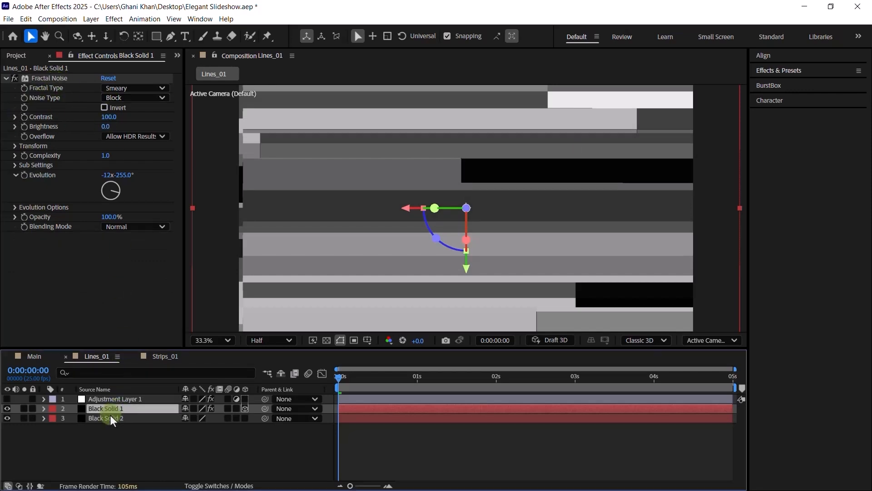
pyautogui.hotkey('ctrl', 'v')
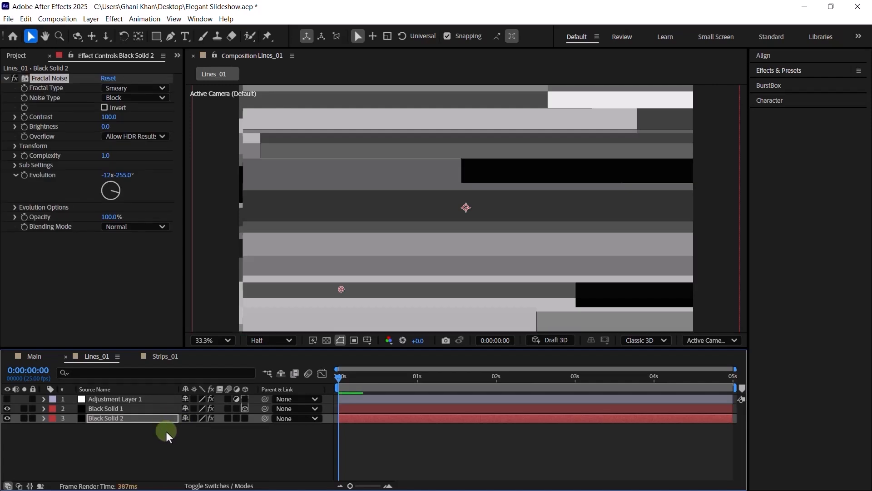
# - Delete Black Solid 2's 3-second Offset Turbulence keyframe and set the 0-second X value to 2810
pyautogui.press('e')
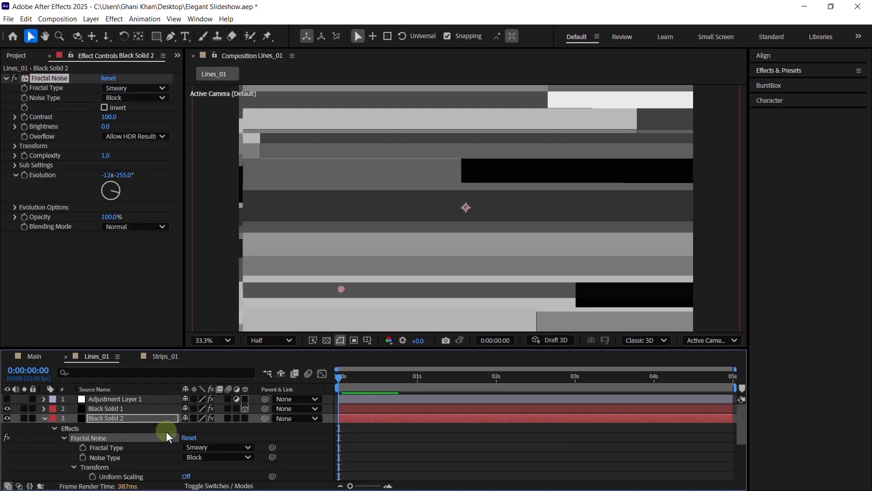
pyautogui.scroll(-4, 166, 432)
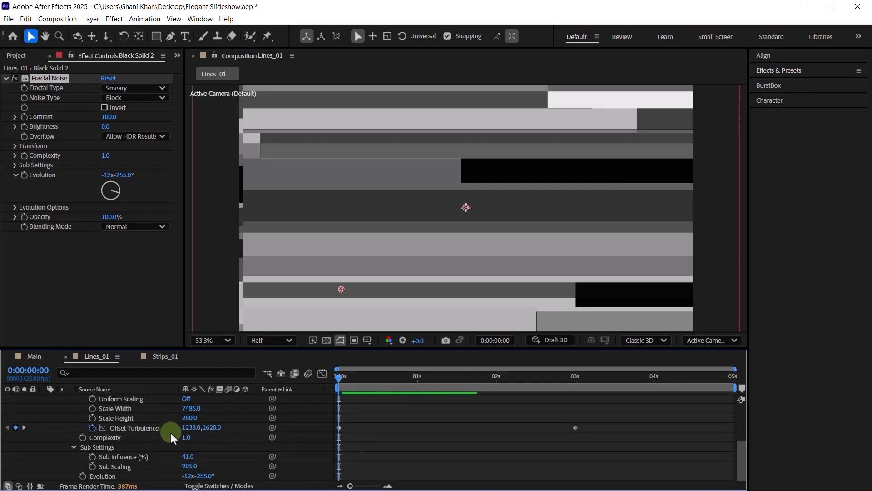
pyautogui.click(130, 428)
pyautogui.click(399, 429)
pyautogui.click(575, 427)
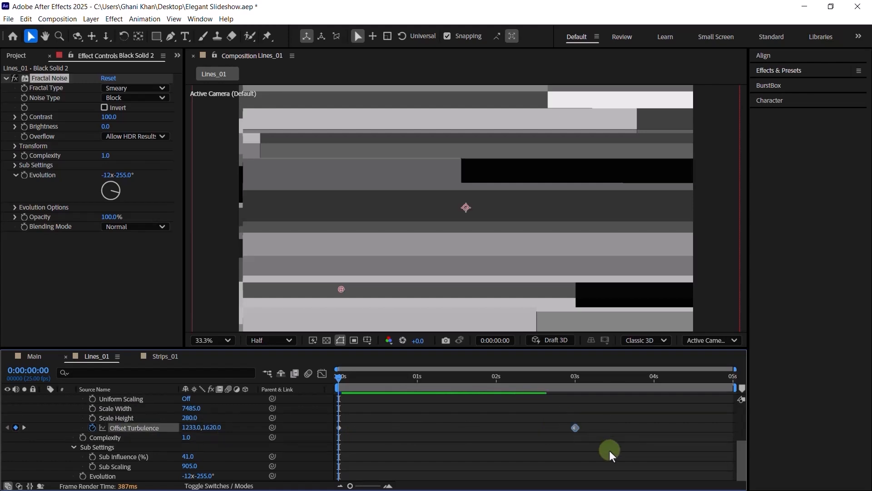
pyautogui.press('Delete')
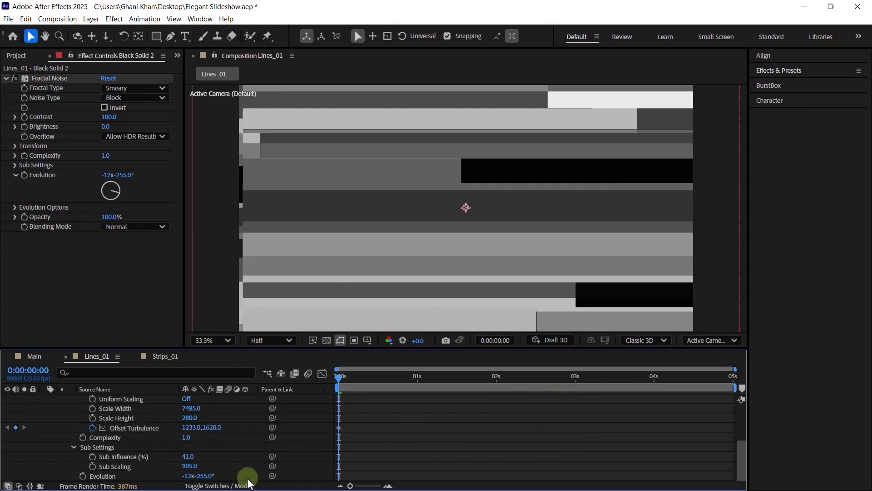
pyautogui.click(191, 427)
pyautogui.write('2920')
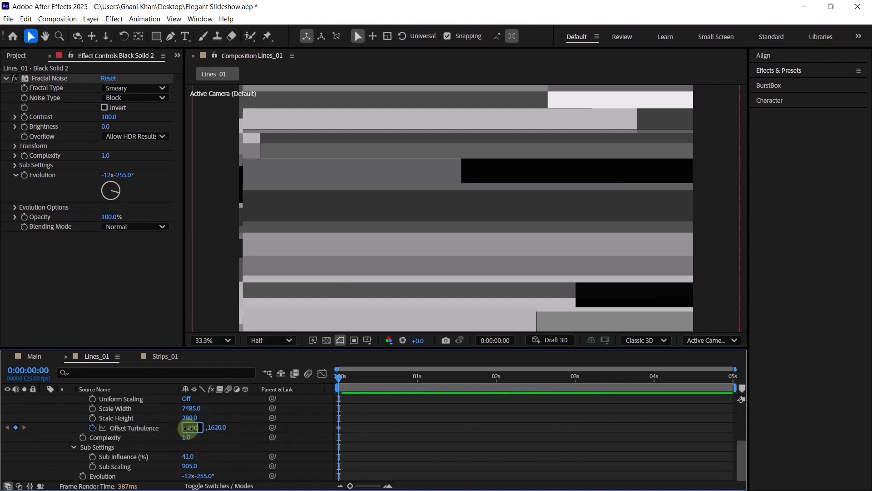
pyautogui.press('Return')
# - Set Offset Turbulence to 2810,1516 at 0s and keyframe X at 1300 at 3 seconds
pyautogui.click(213, 428)
pyautogui.write('516')
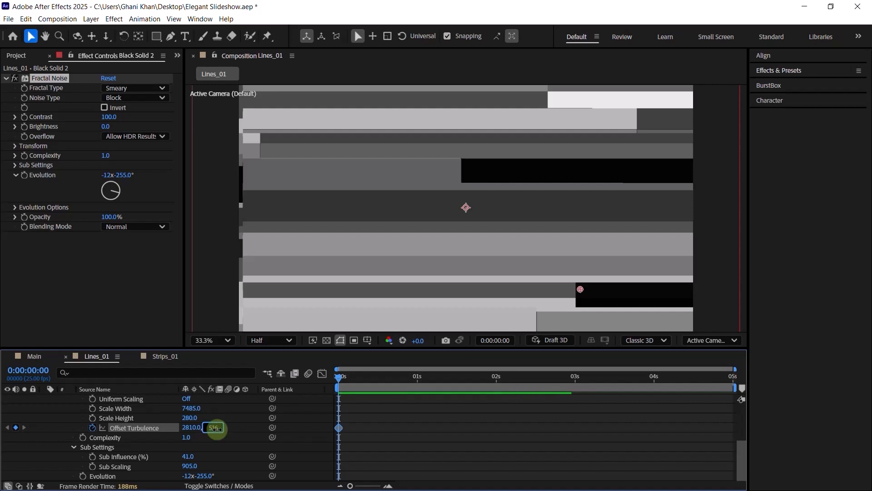
pyautogui.press('Return')
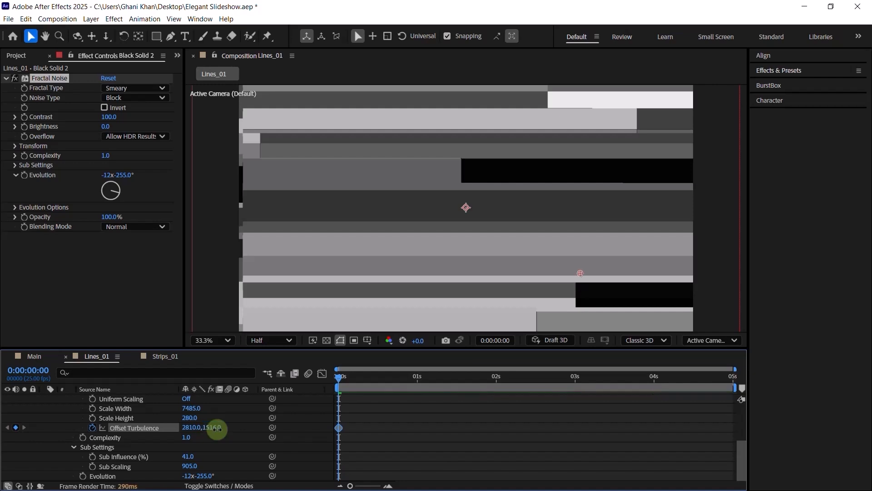
pyautogui.click(575, 382)
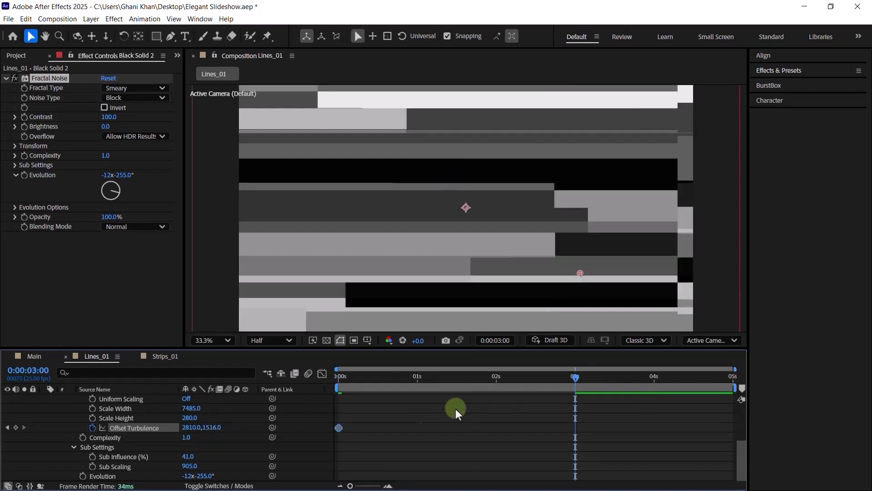
pyautogui.click(184, 427)
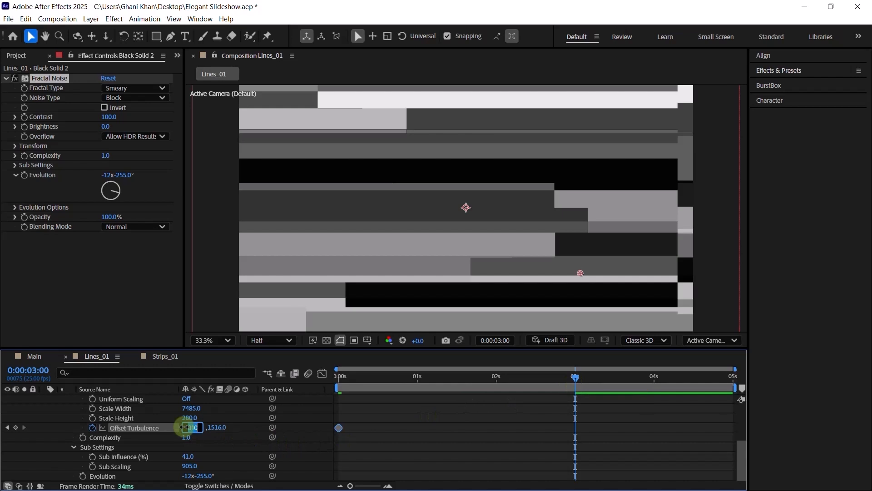
pyautogui.write('1300')
pyautogui.press('Return')
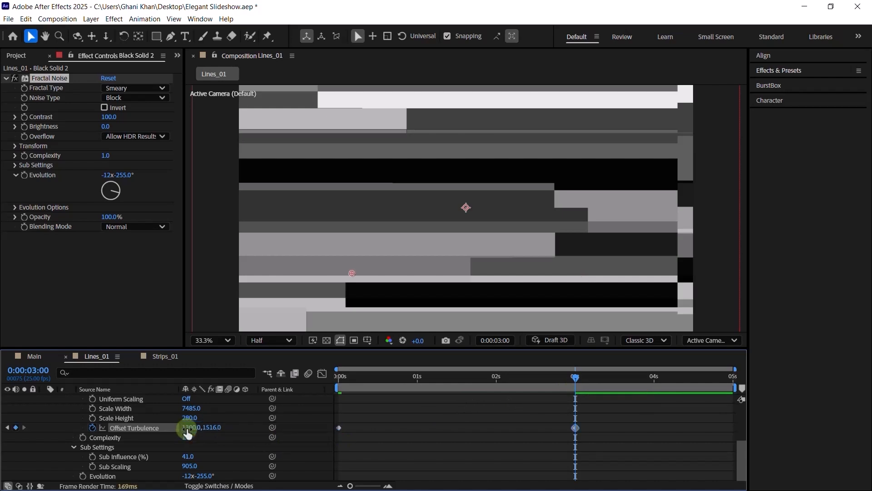
# - Hide Black Solid 1 and set Black Solid 2's Fractal Noise Evolution to 6x+332°
pyautogui.scroll(4, 155, 443)
pyautogui.click(11, 408)
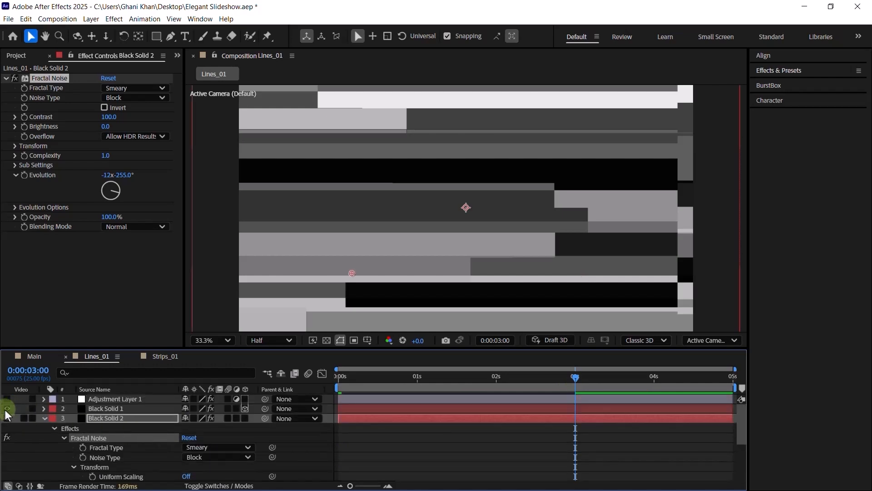
pyautogui.scroll(-4, 122, 429)
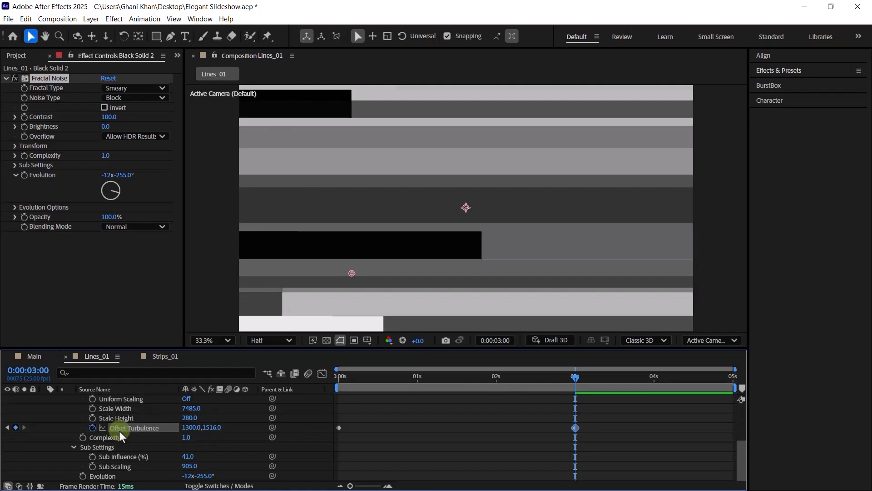
pyautogui.click(74, 447)
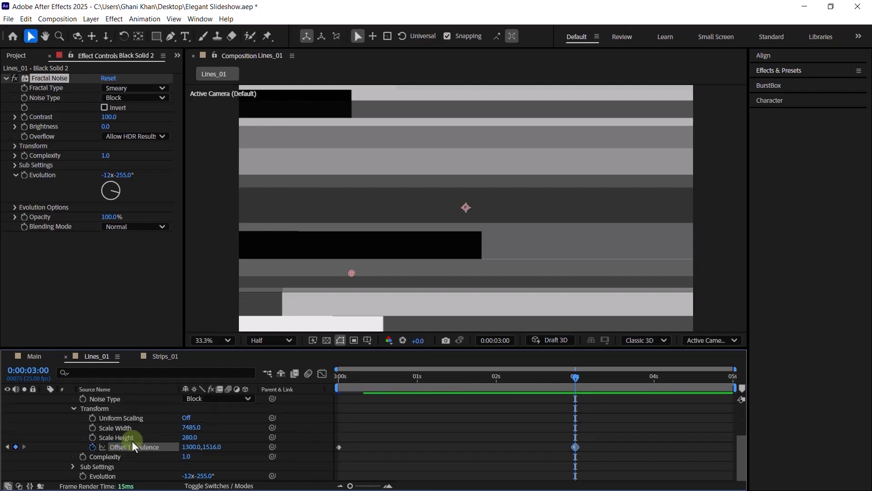
pyautogui.click(187, 476)
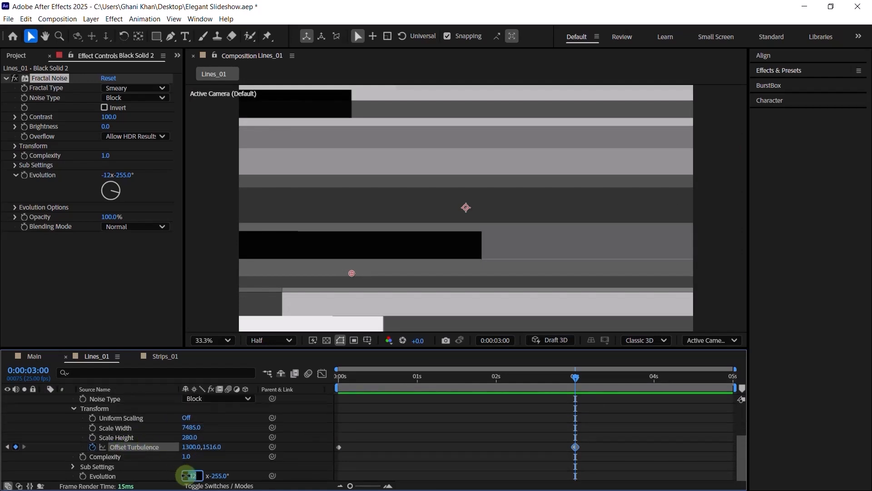
pyautogui.press('BackSpace')
pyautogui.write('6')
pyautogui.press('Tab')
pyautogui.write('332')
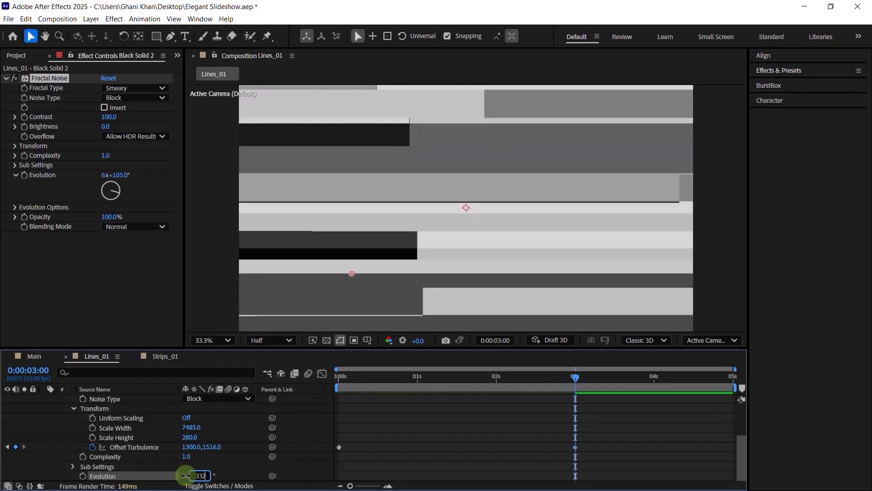
pyautogui.press('Return')
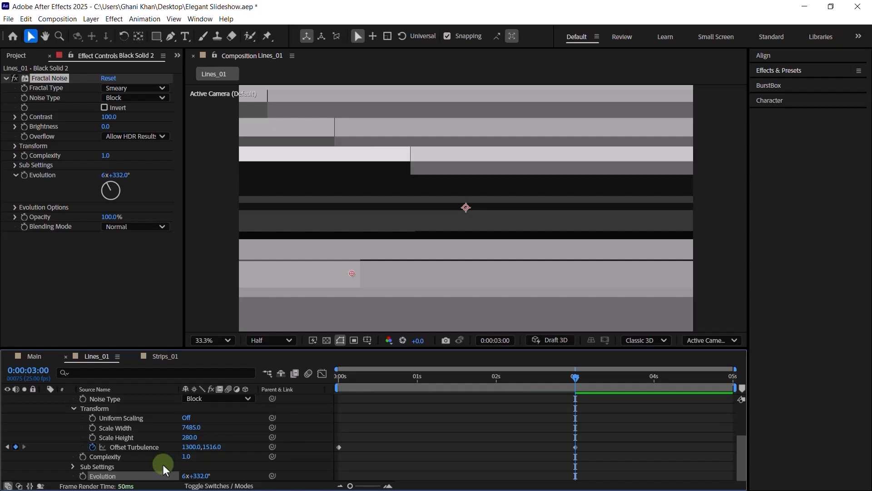
pyautogui.press('r')
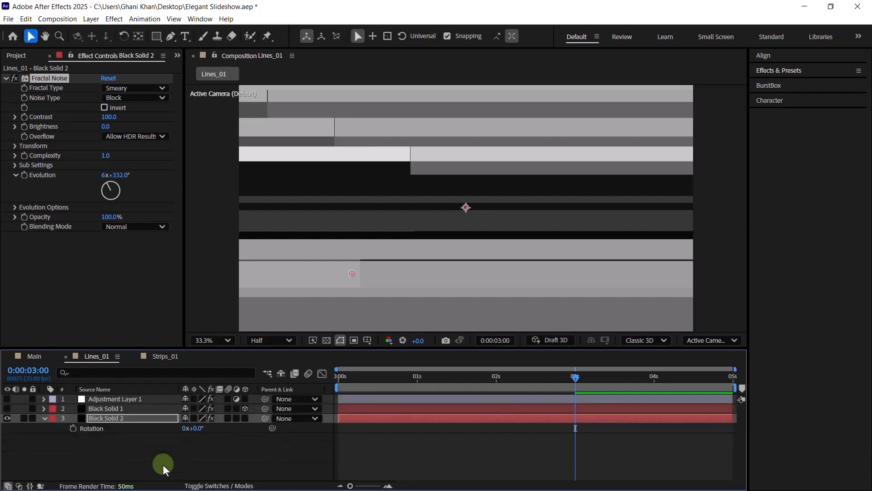
# - Make Black Solid 2 a 3D layer with a Z Rotation of 180°
pyautogui.click(245, 419)
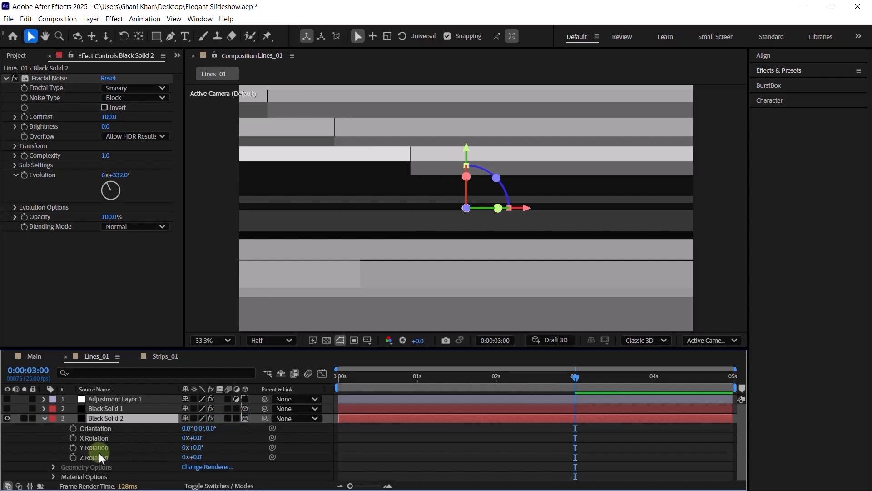
pyautogui.click(198, 457)
pyautogui.write('180')
pyautogui.press('Return')
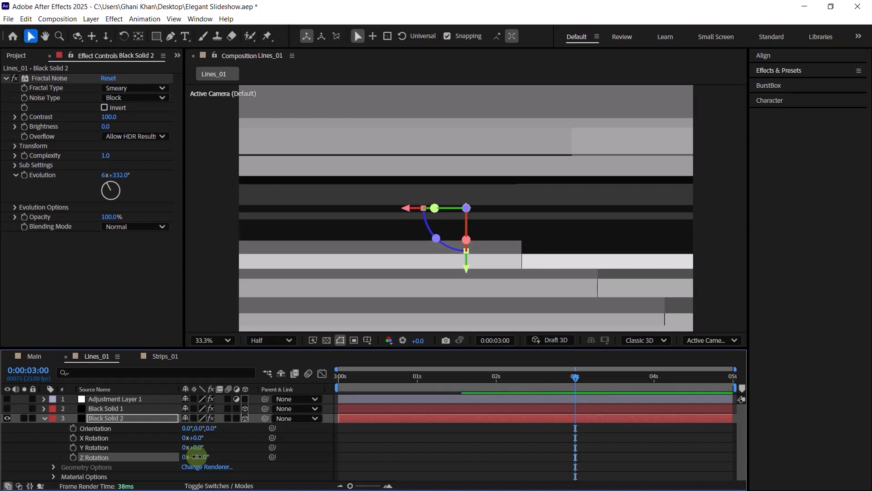
# - Mirror Black Solid 2 horizontally with Scale -100,100,100%
pyautogui.press('s')
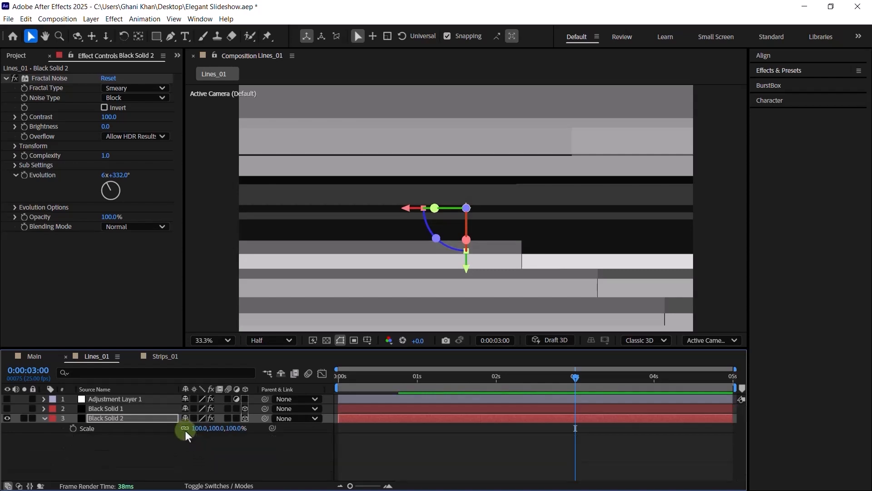
pyautogui.click(196, 428)
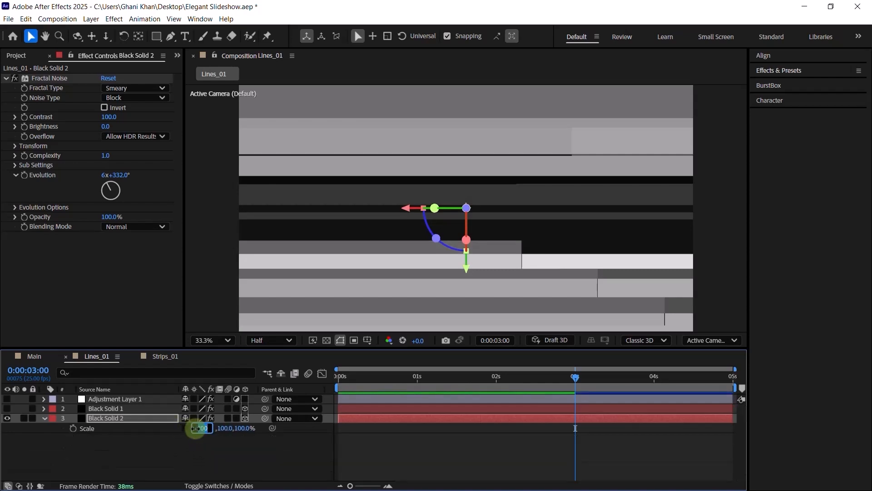
pyautogui.press('Left')
pyautogui.write('-')
pyautogui.press('Return')
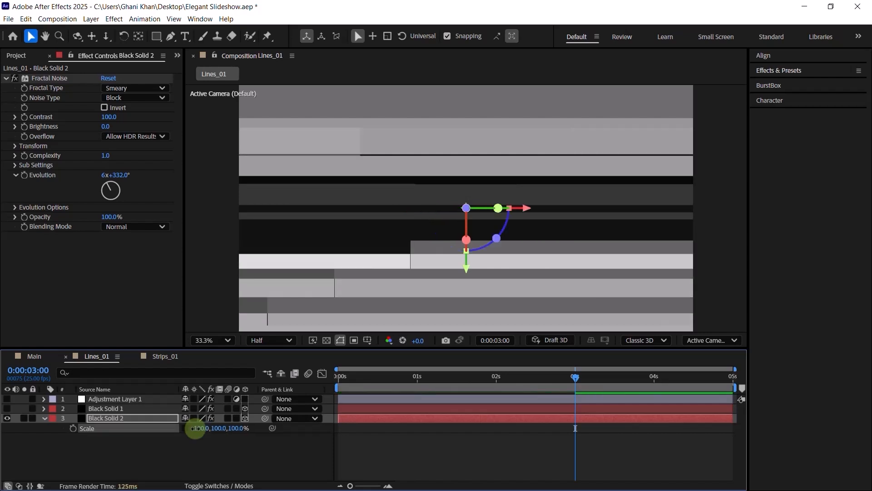
pyautogui.click(129, 418)
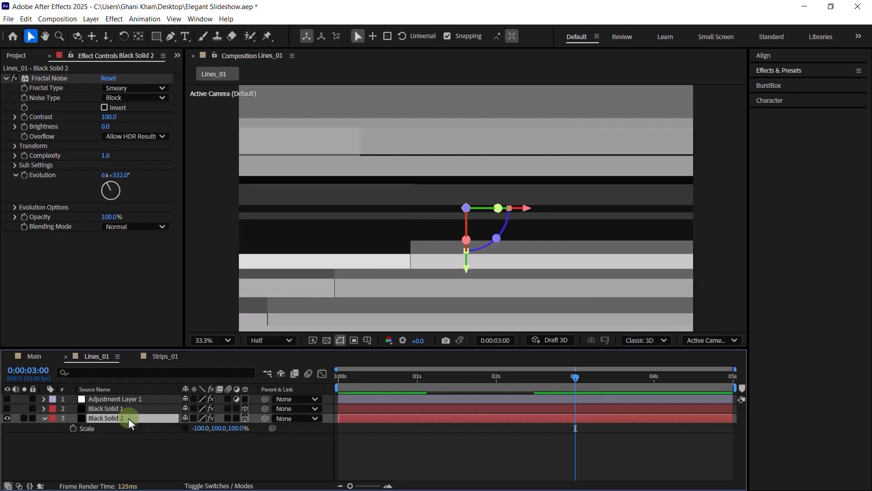
# - Apply Luma Key to Black Solid 2 with Threshold 250, then move to about 1 second
pyautogui.hotkey('ctrl', 'space')
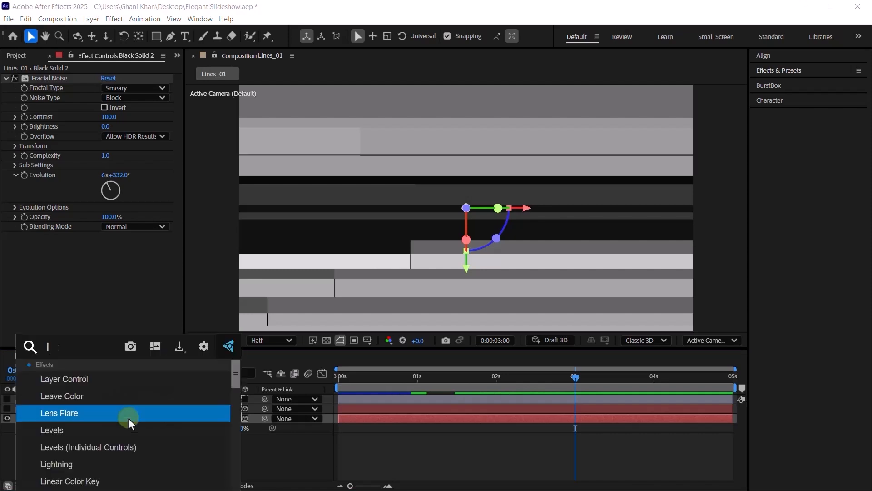
pyautogui.write('lumak')
pyautogui.press('BackSpace')
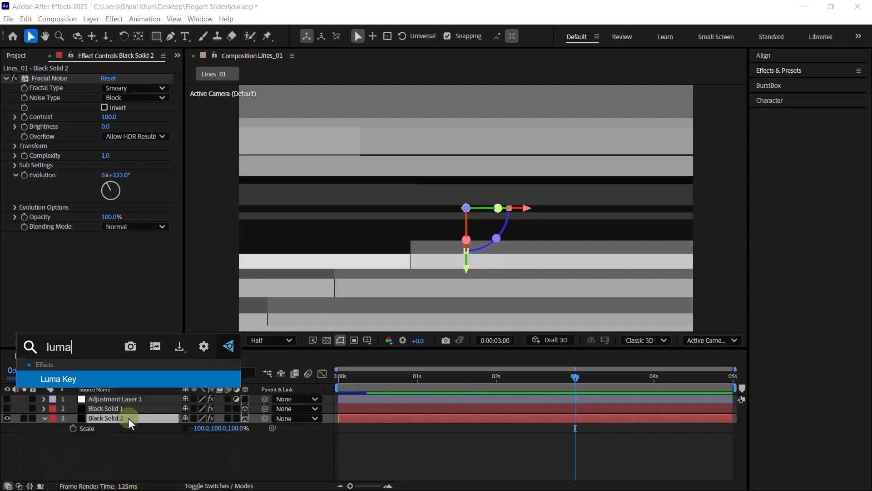
pyautogui.press('Return')
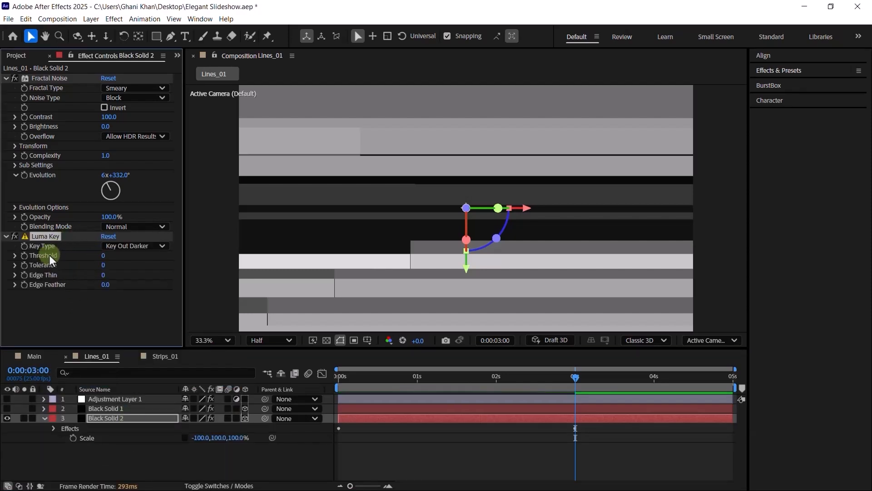
pyautogui.click(104, 255)
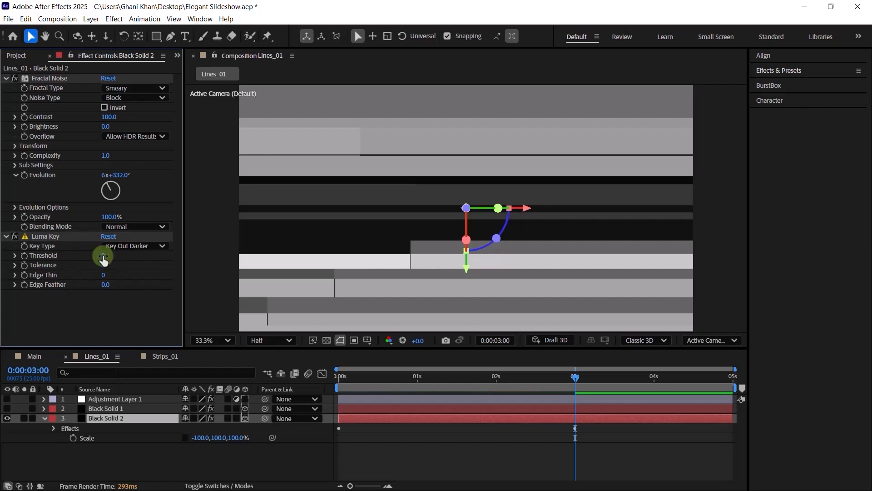
pyautogui.write('250')
pyautogui.press('Return')
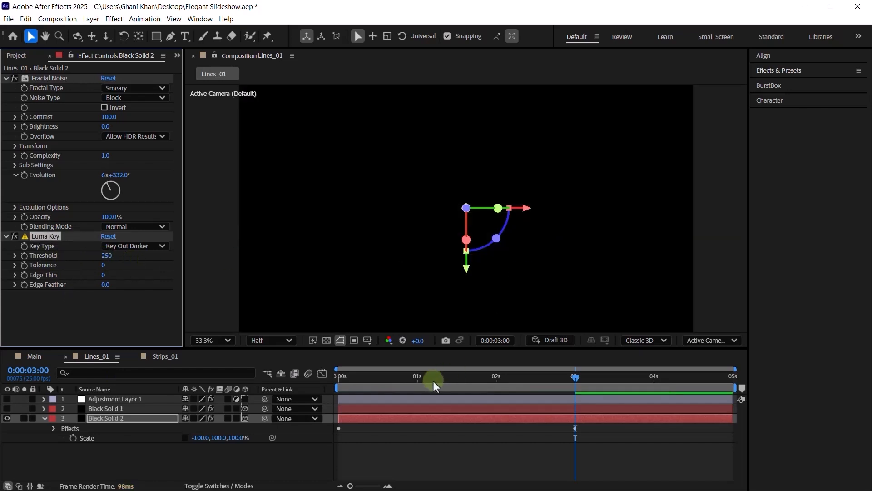
pyautogui.click(421, 381)
# - Lower Black Solid 2's Fractal Noise Scale Height below 280 and collapse the layer
pyautogui.click(114, 418)
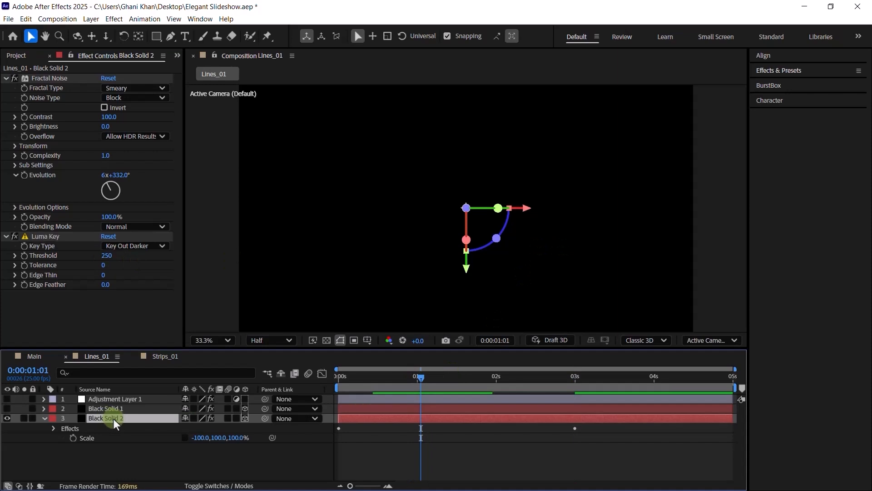
pyautogui.hotkey('ctrl', '`')
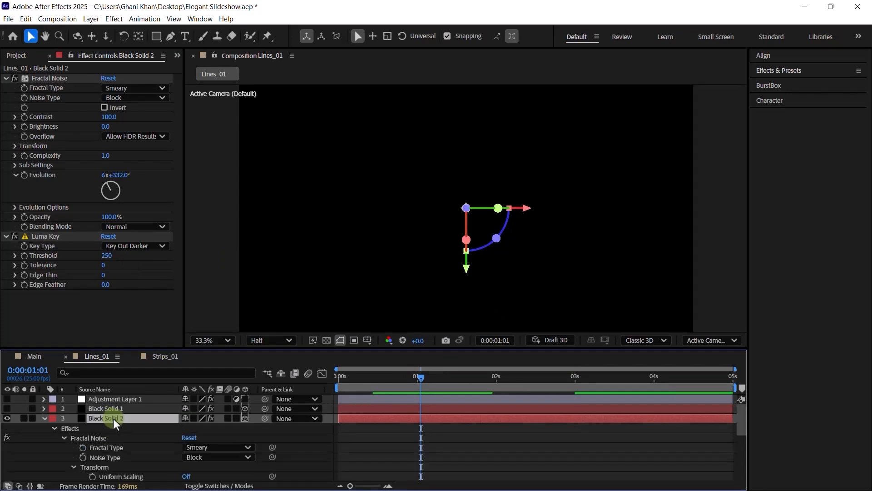
pyautogui.scroll(-2, 113, 424)
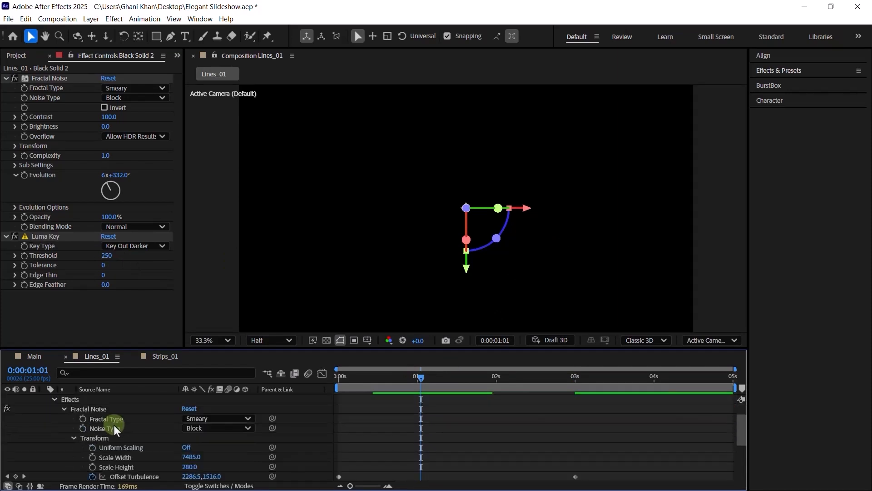
pyautogui.click(114, 458)
pyautogui.click(191, 467)
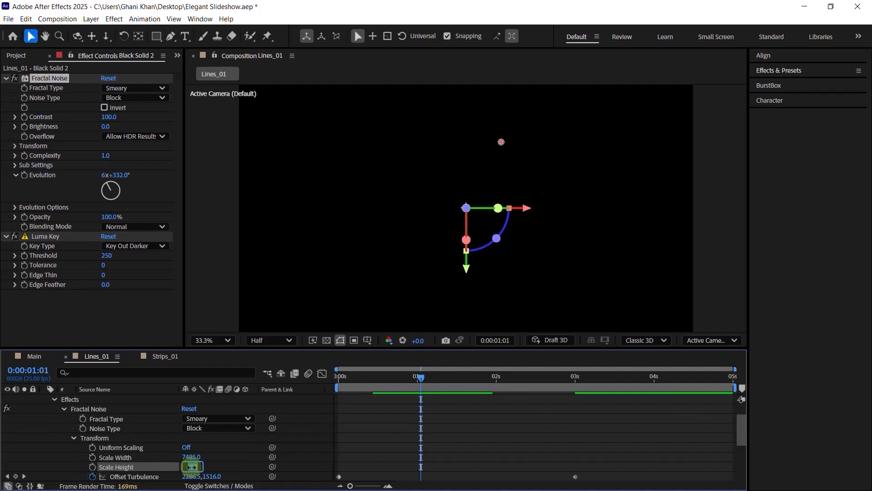
pyautogui.write('5')
pyautogui.press('Return')
pyautogui.scroll(2, 182, 466)
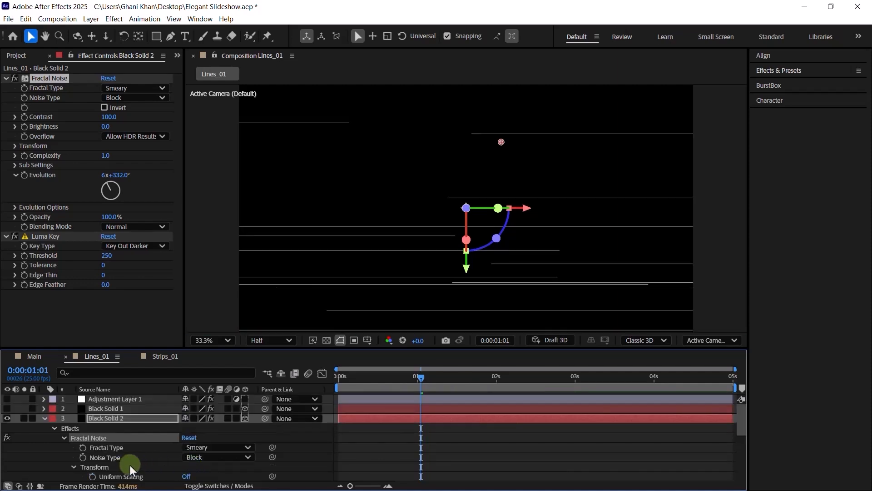
pyautogui.click(100, 419)
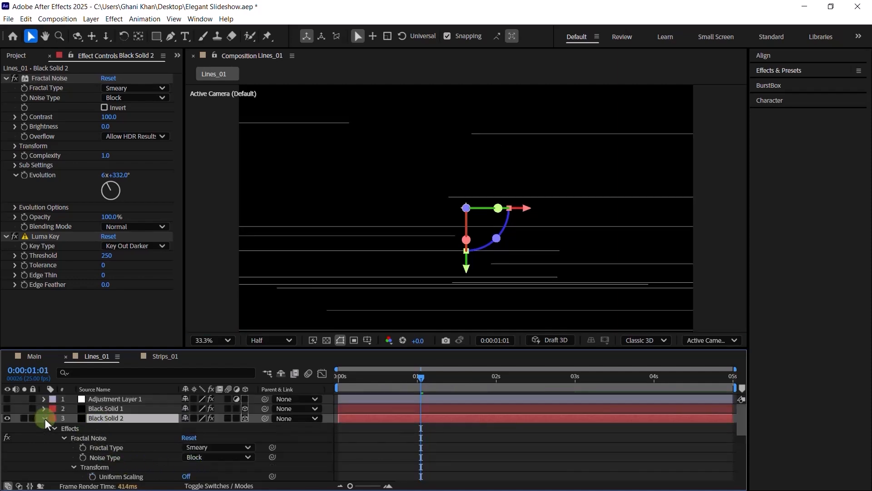
pyautogui.click(44, 418)
# - Unhide Black Solid 1 and replace its noise effect with Black Solid 2's Fractal Noise
pyautogui.click(106, 409)
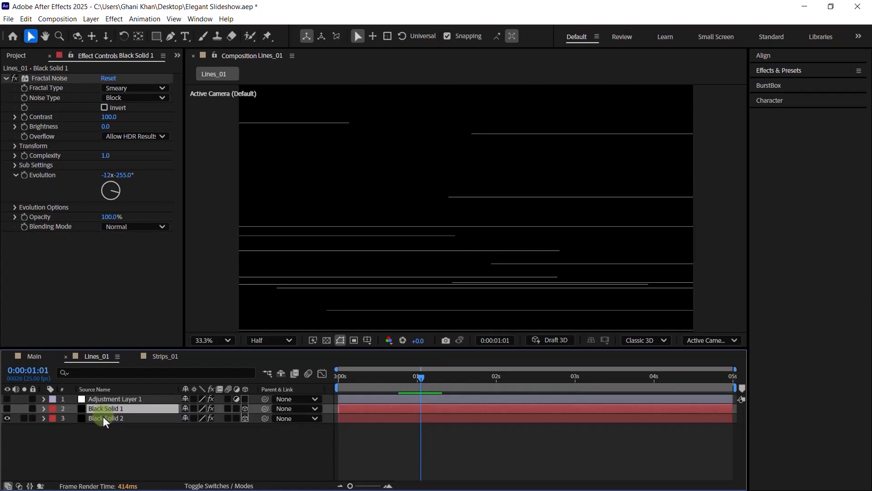
pyautogui.click(56, 83)
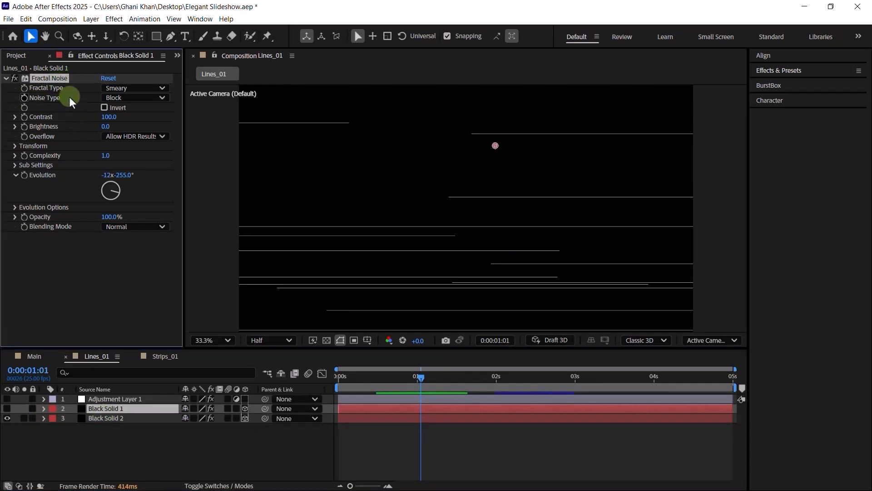
pyautogui.click(7, 408)
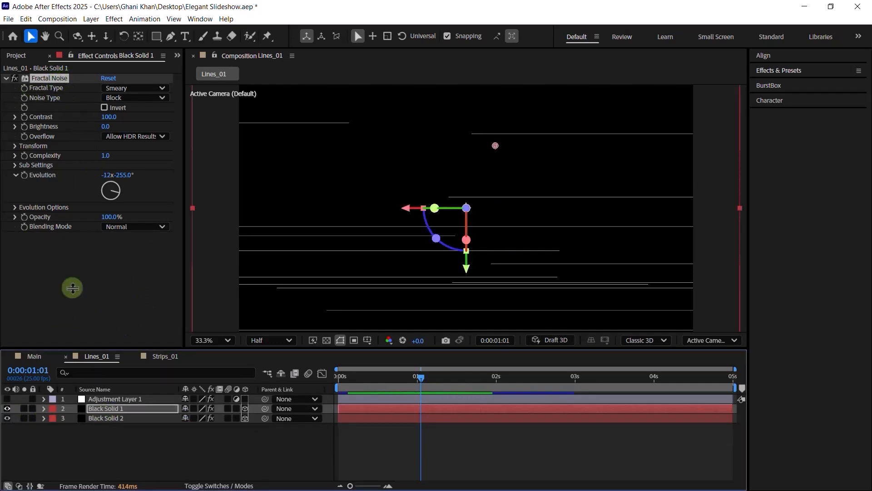
pyautogui.press('Delete')
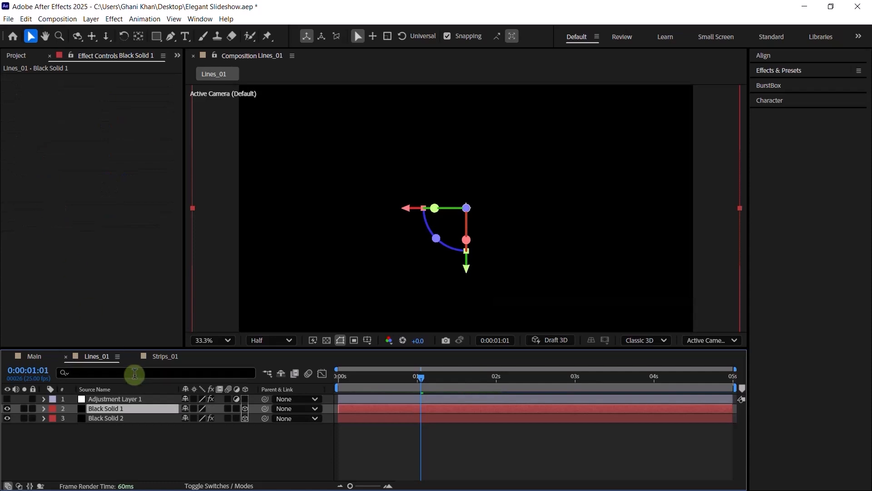
pyautogui.click(120, 418)
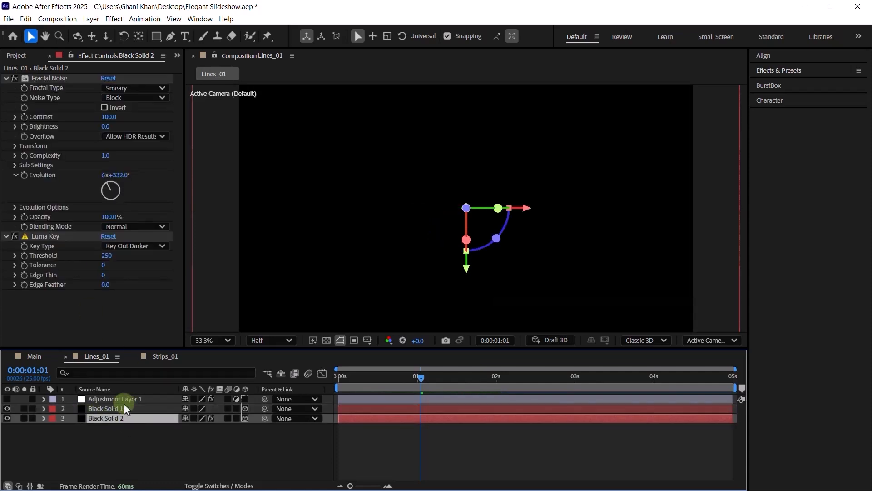
pyautogui.click(43, 79)
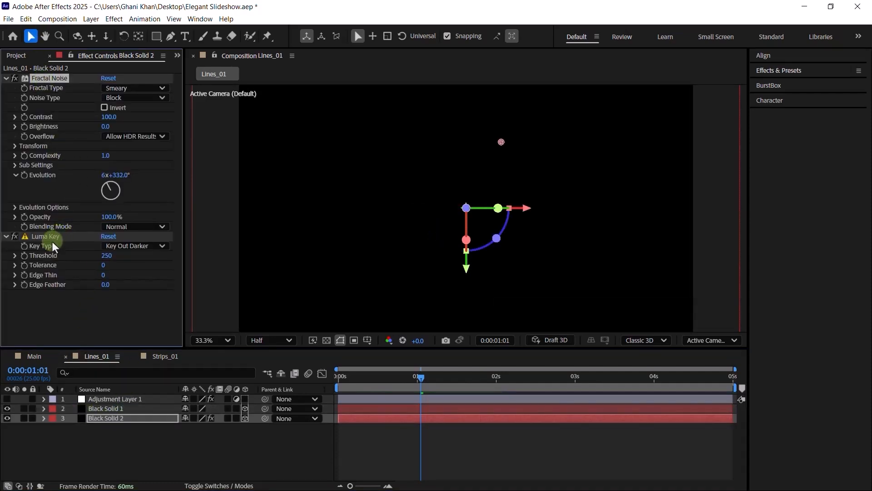
pyautogui.click(115, 408)
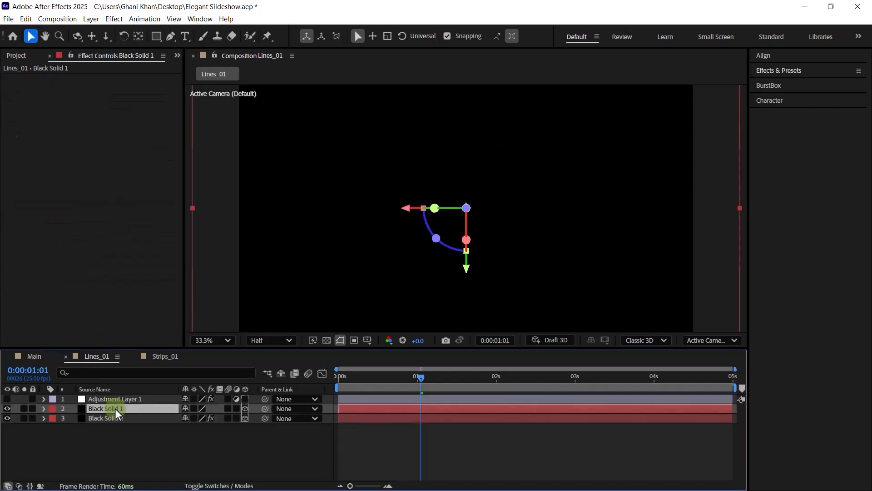
pyautogui.hotkey('ctrl', 'v')
# - Shift Black Solid 1's two Offset Turbulence keyframes so they start at 0s
pyautogui.press('u')
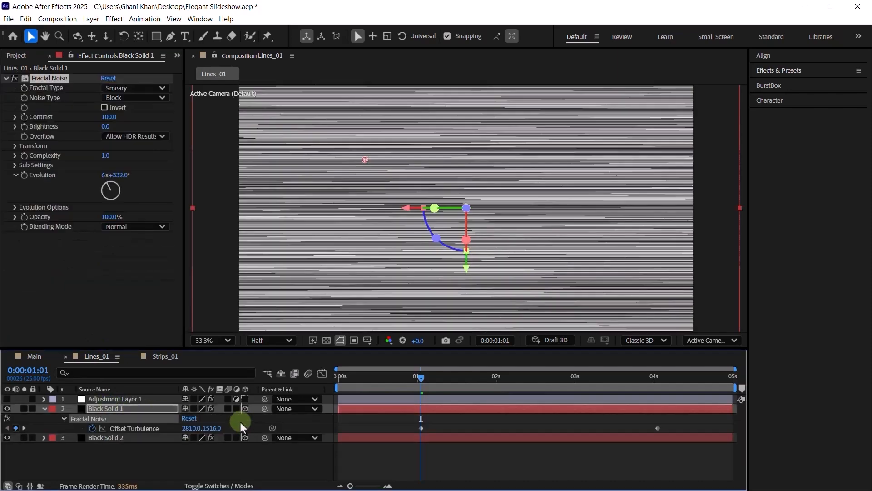
pyautogui.moveTo(407, 426); pyautogui.dragTo(700, 433)
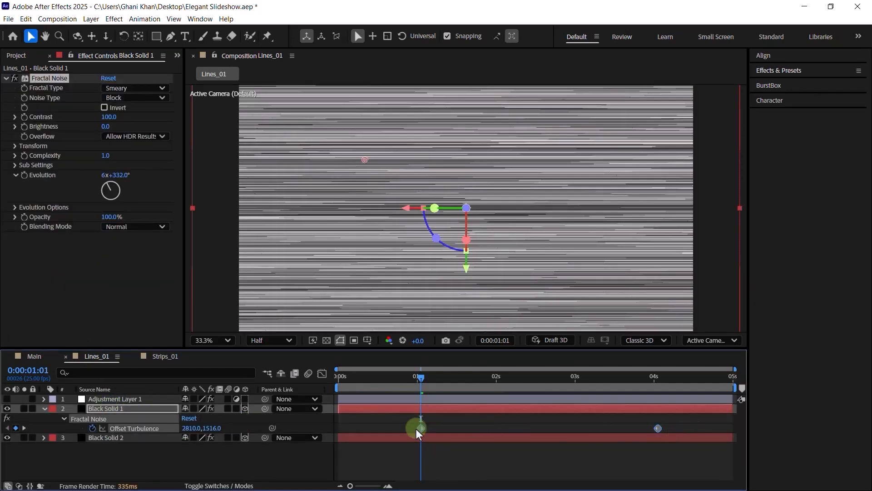
pyautogui.moveTo(418, 430); pyautogui.dragTo(336, 432)
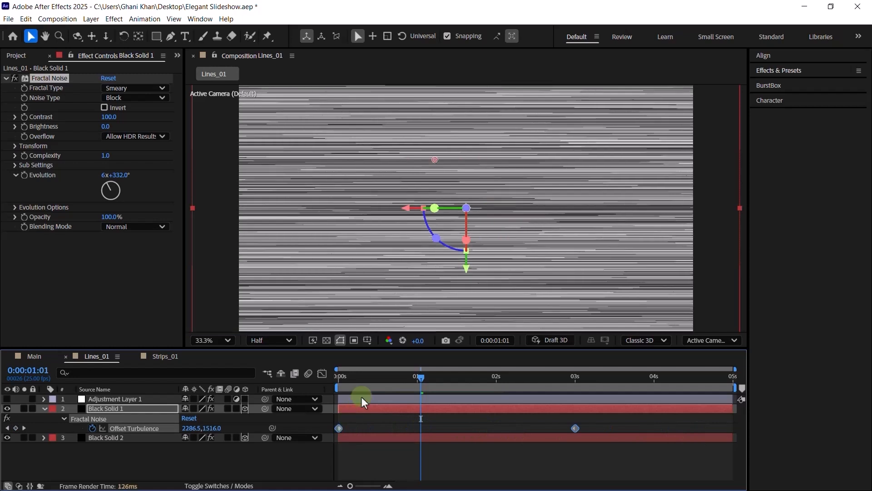
pyautogui.press('Home')
pyautogui.click(146, 475)
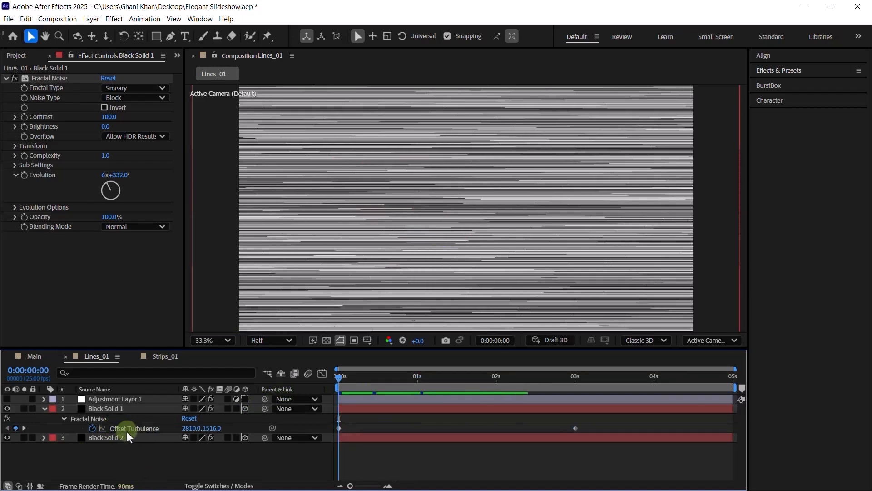
# - Set Offset Turbulence to 3210,1620 at 0s and X to 630 at 3s
pyautogui.click(190, 428)
pyautogui.write('10')
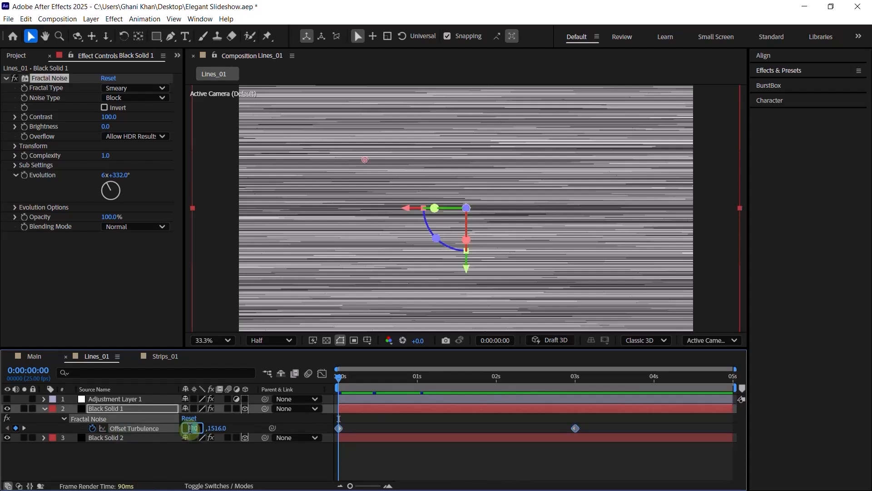
pyautogui.write('3210')
pyautogui.press('Return')
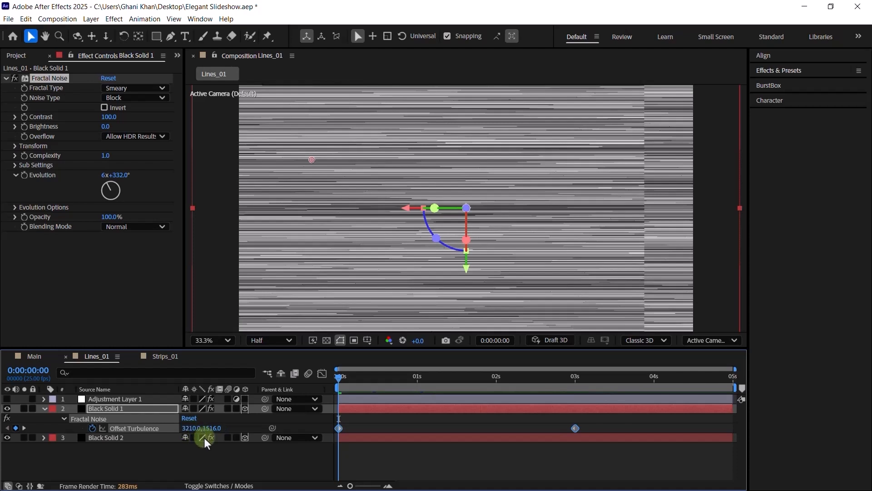
pyautogui.click(213, 428)
pyautogui.write('1620')
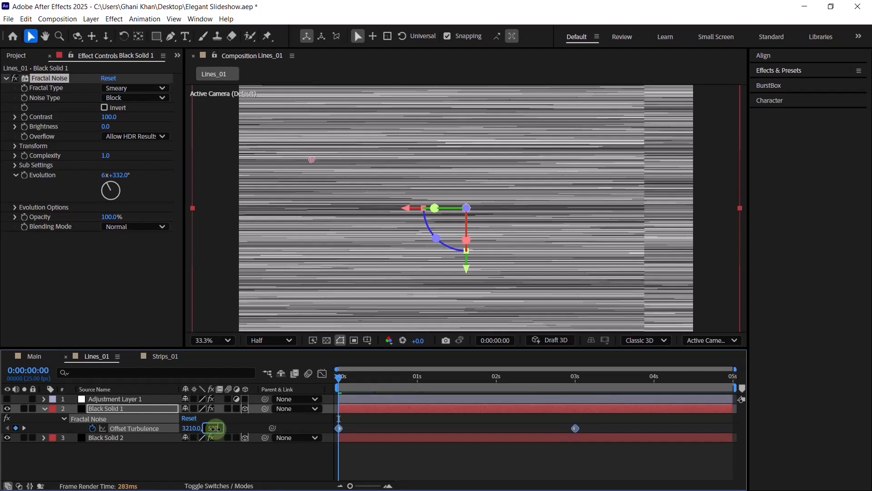
pyautogui.press('Return')
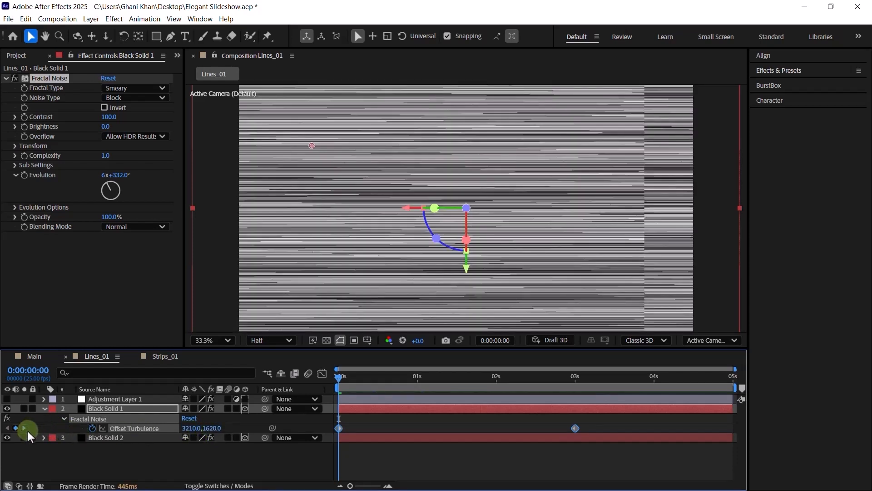
pyautogui.click(25, 428)
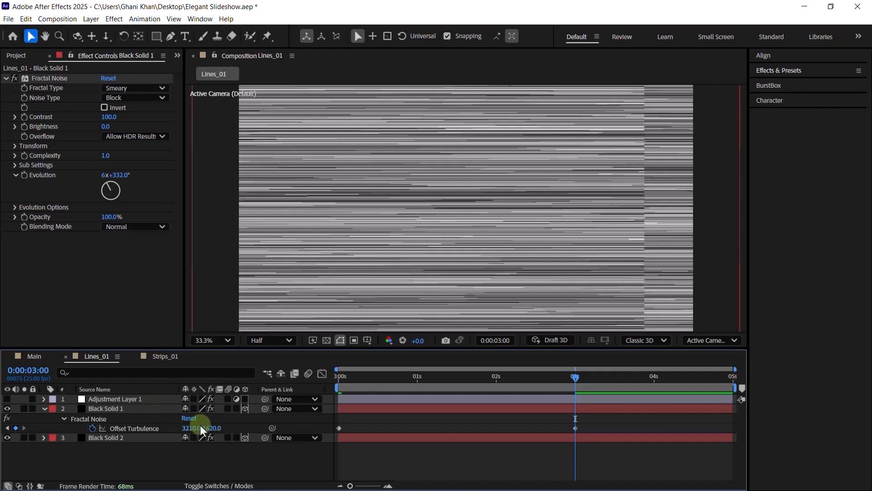
pyautogui.click(185, 428)
pyautogui.write('630')
pyautogui.press('Return')
# - Set Black Solid 1's noise Scale Height to 1.5 and Evolution to 16x+244°
pyautogui.press('u')
pyautogui.press('u')
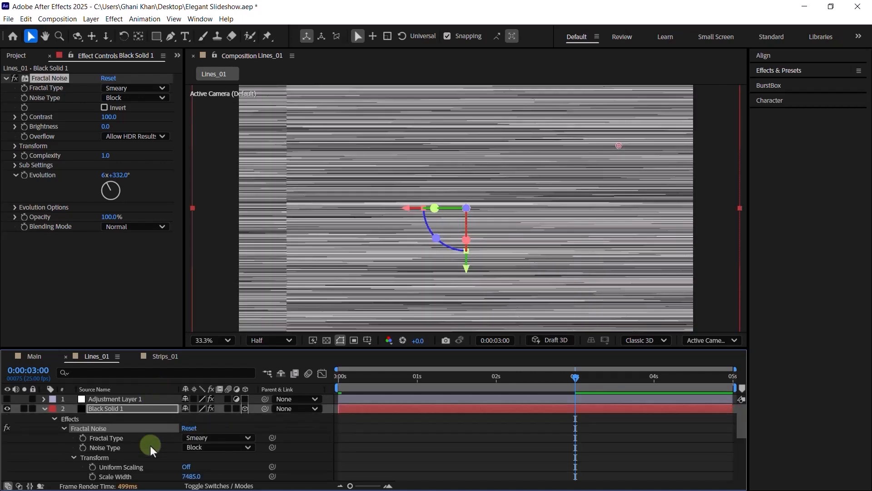
pyautogui.scroll(-2, 151, 445)
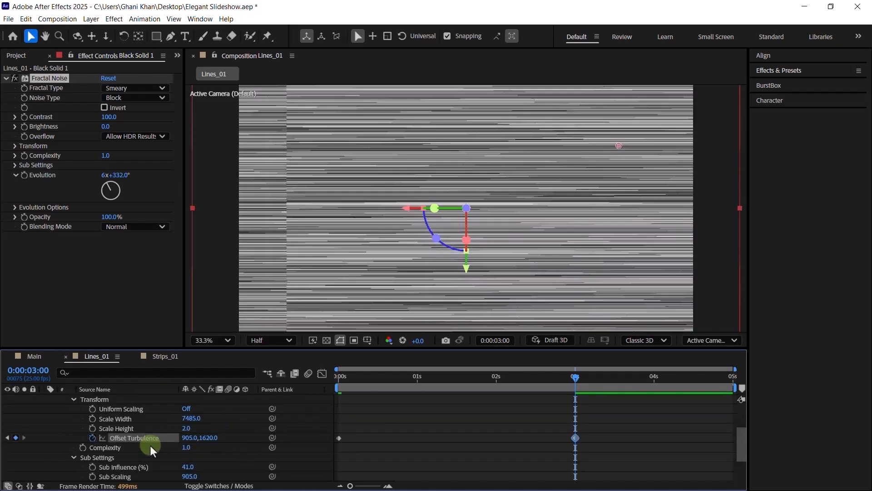
pyautogui.click(185, 428)
pyautogui.write('1.5')
pyautogui.press('Return')
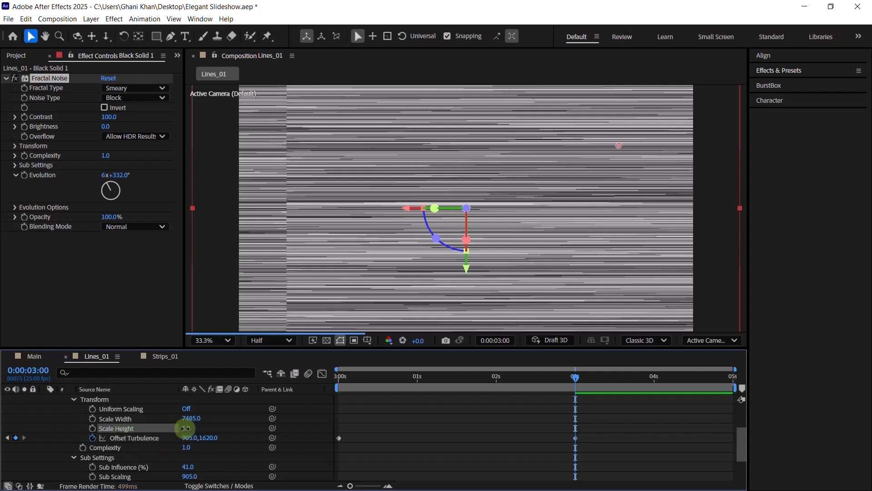
pyautogui.scroll(-2, 190, 432)
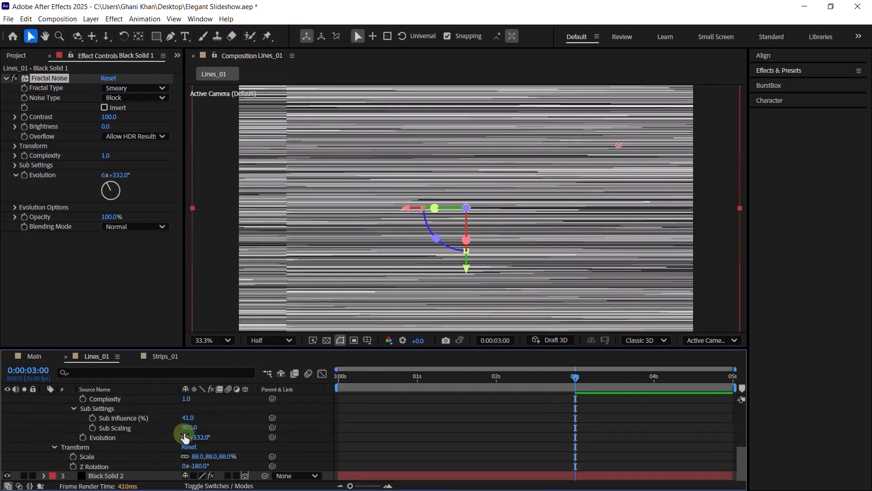
pyautogui.click(185, 437)
pyautogui.write('16')
pyautogui.press('Tab')
pyautogui.write('244')
pyautogui.press('Return')
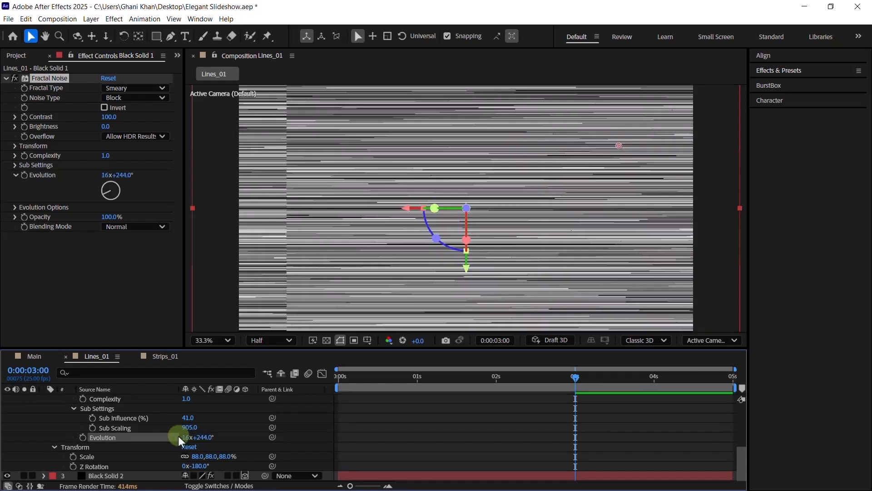
# - Mirror Black Solid 1 horizontally with Scale -100, 100% and collapse its properties
pyautogui.click(198, 455)
pyautogui.write('1')
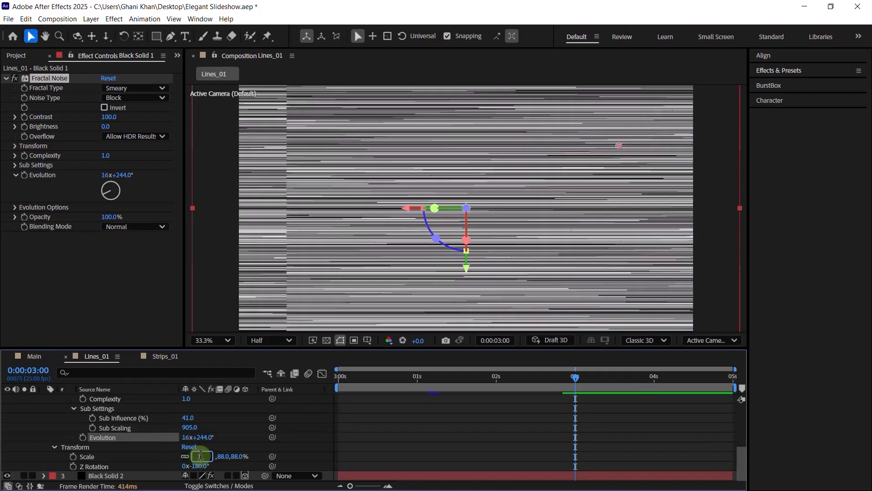
pyautogui.write('00')
pyautogui.press('Return')
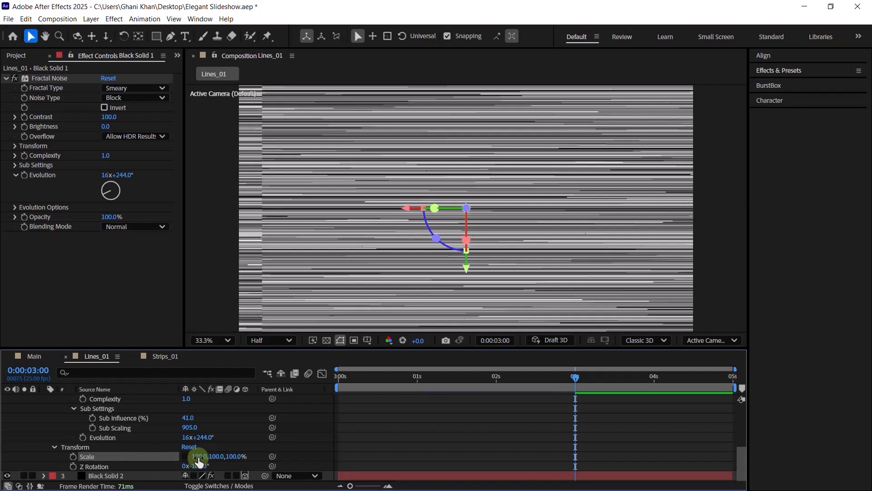
pyautogui.click(198, 456)
pyautogui.press('Left')
pyautogui.write('-')
pyautogui.press('Return')
pyautogui.scroll(5, 38, 411)
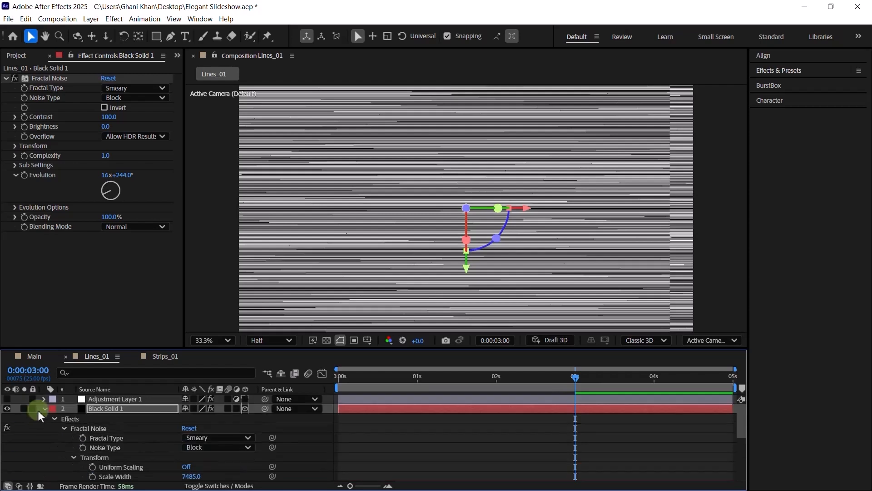
pyautogui.click(45, 408)
pyautogui.scroll(-2, 323, 271)
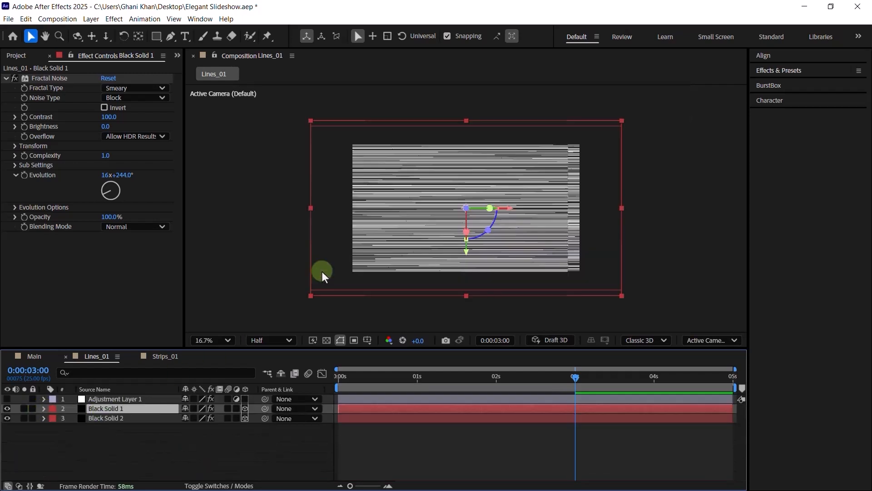
# - Apply Luma Key to Black Solid 1 with Threshold 250
pyautogui.hotkey('ctrl', 'space')
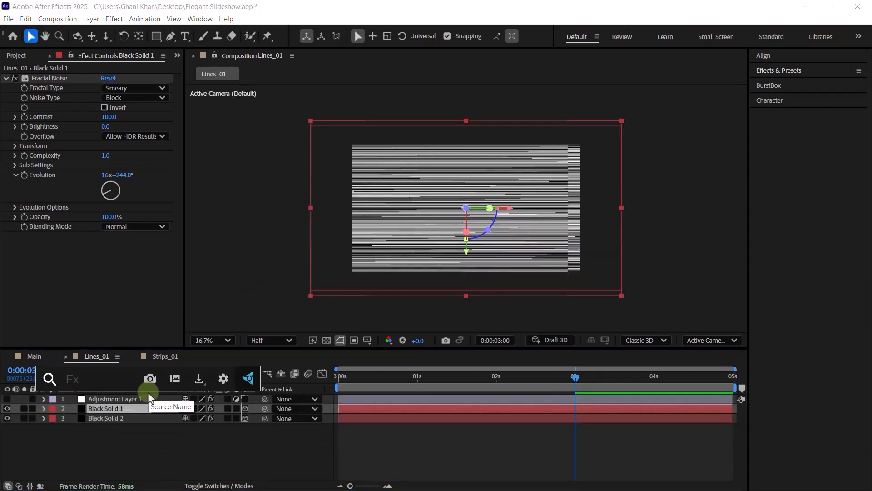
pyautogui.write('lu')
pyautogui.press('Return')
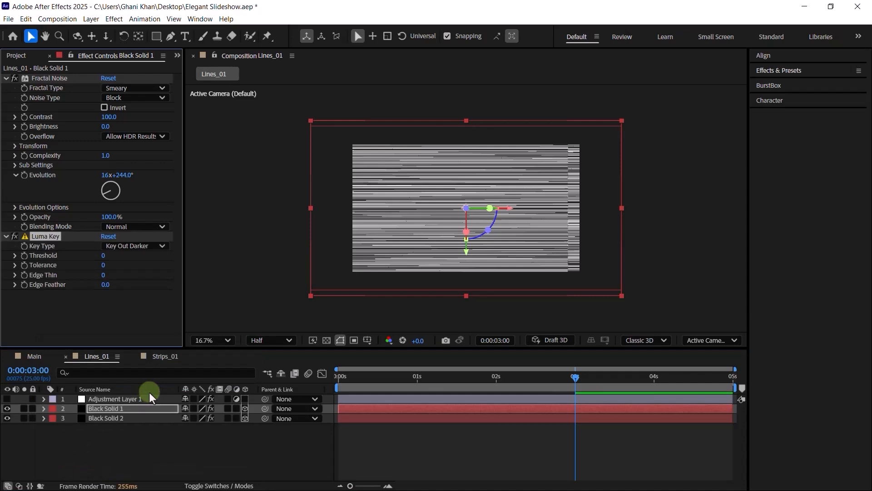
pyautogui.click(103, 256)
pyautogui.write('250')
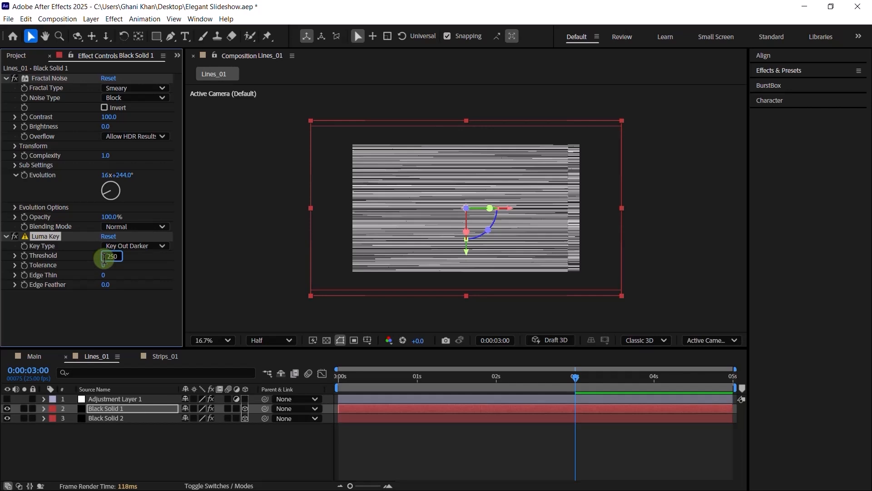
pyautogui.press('Return')
# - Rewind to 0s and preview the keyed white lines
pyautogui.scroll(2, 446, 223)
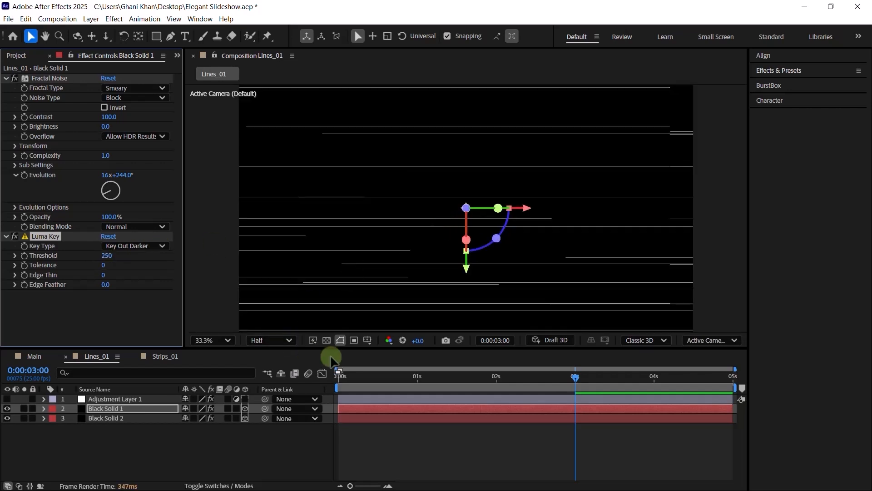
pyautogui.moveTo(374, 383); pyautogui.dragTo(301, 383)
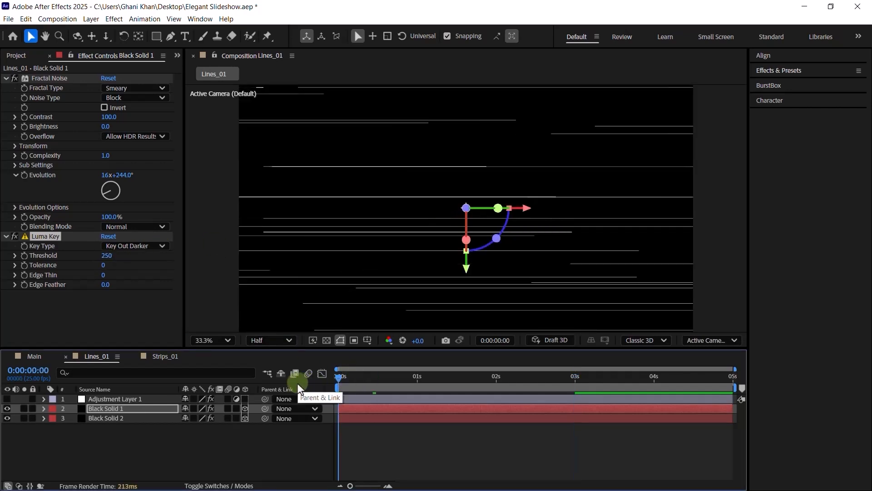
pyautogui.press('space')
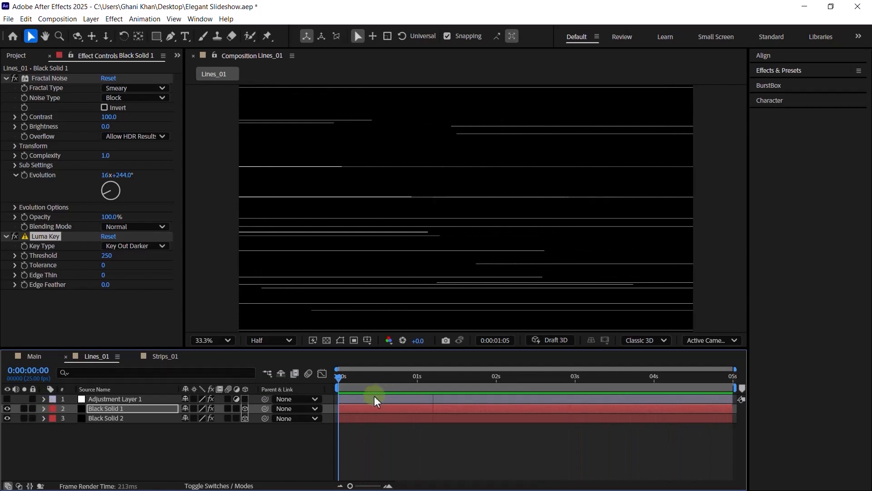
pyautogui.press('space')
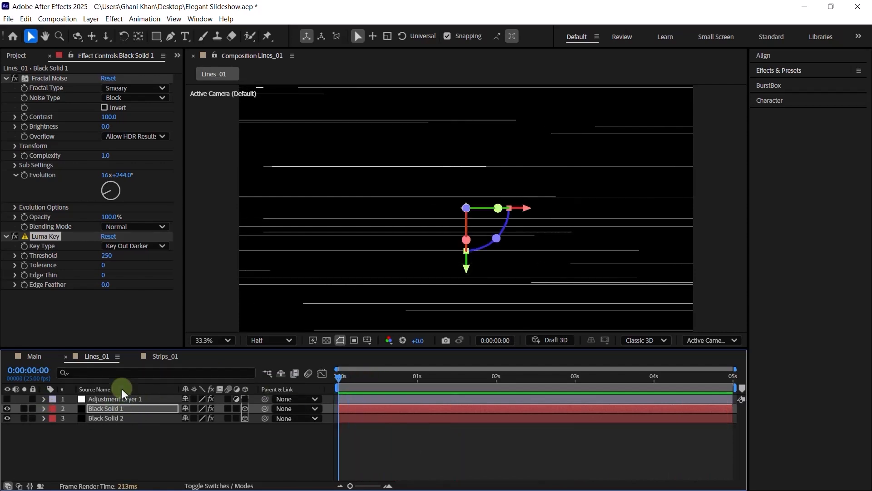
# - Re-enable Adjustment Layer 1's CC Lens, preview the curved lines, and close Lines_01
pyautogui.click(73, 399)
pyautogui.click(7, 398)
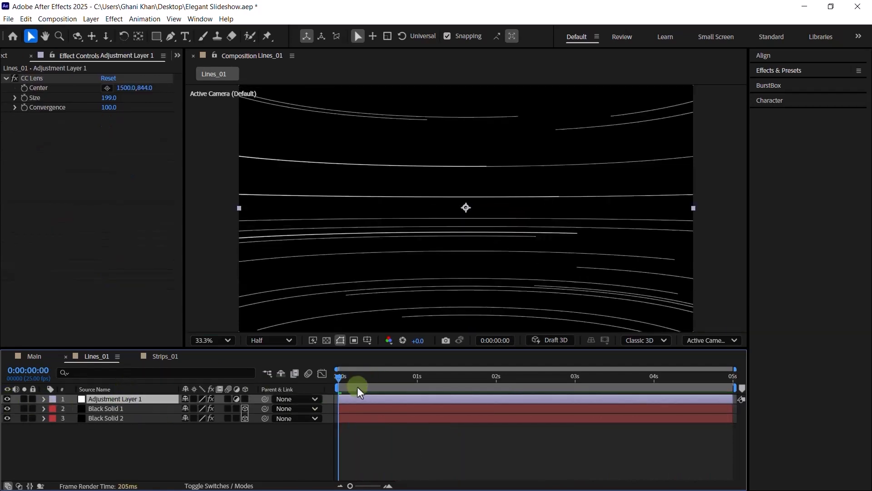
pyautogui.press('space')
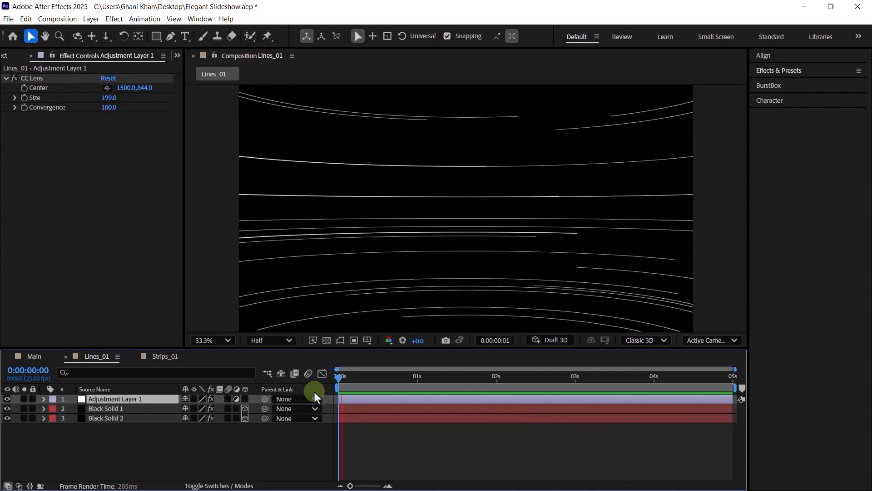
pyautogui.press('space')
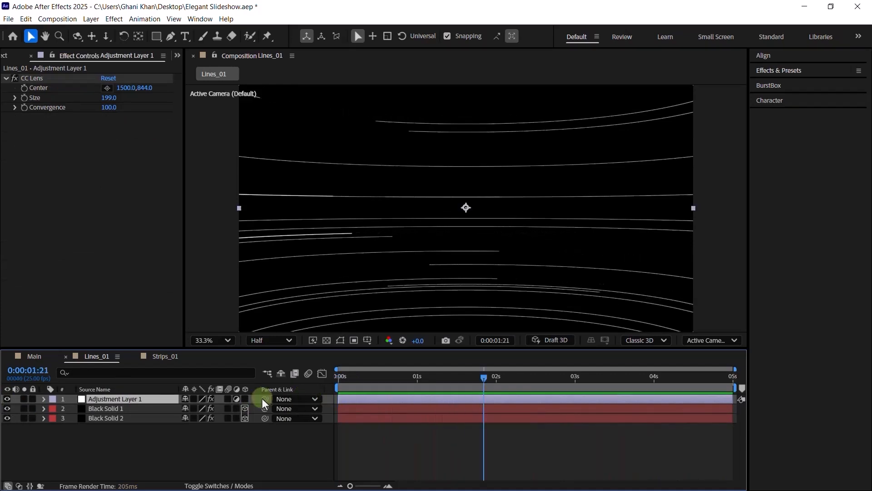
pyautogui.click(14, 59)
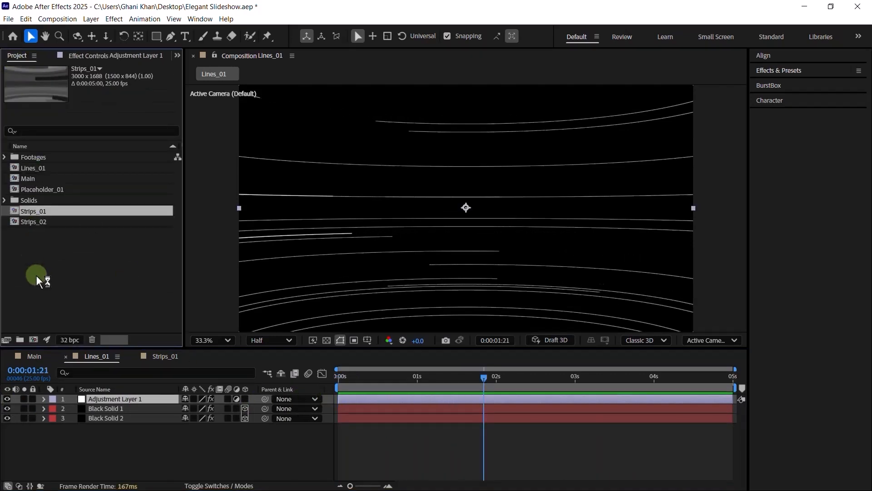
pyautogui.click(66, 356)
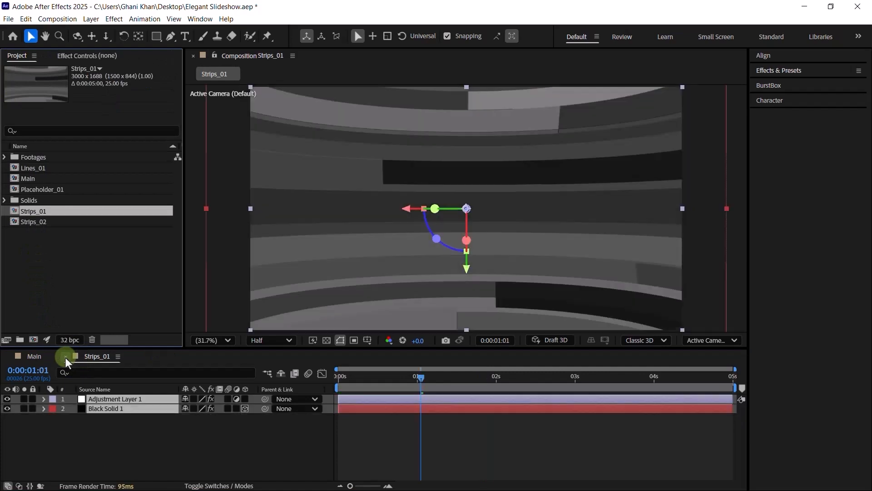
# - Close Strips_01 and create a 3000×1688, 5-second composition named Pre_Comp_01
pyautogui.click(66, 357)
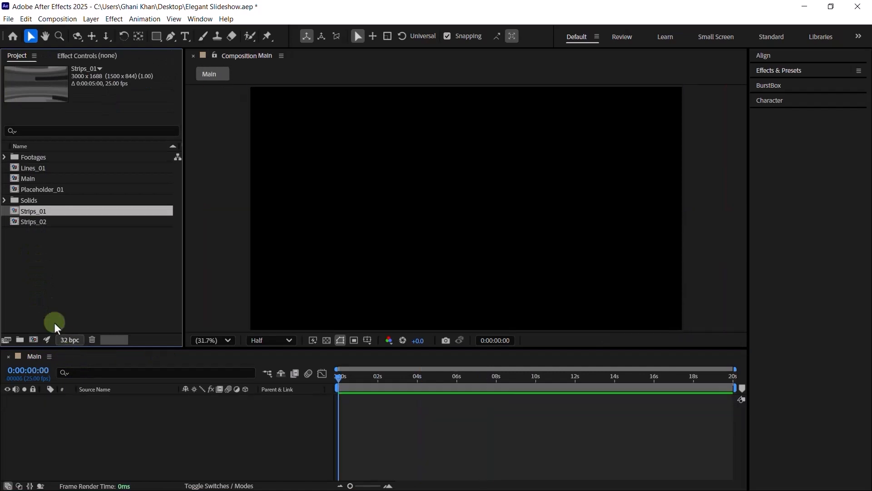
pyautogui.click(33, 340)
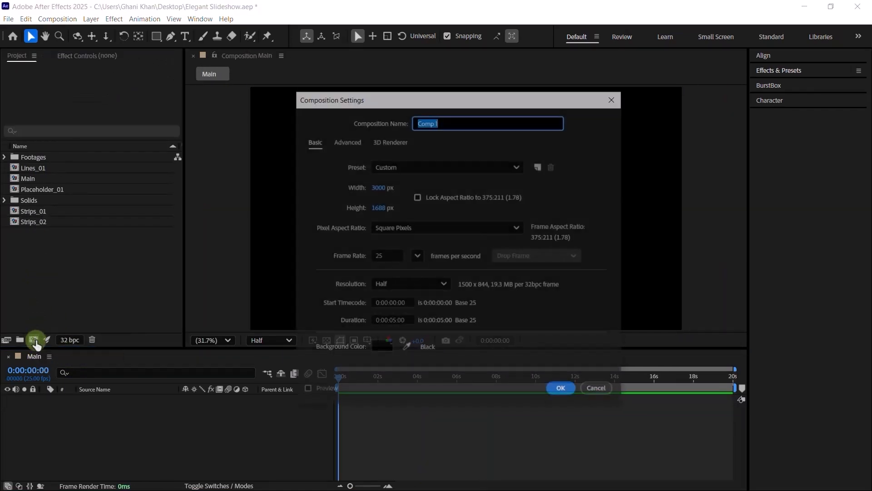
pyautogui.press('Home')
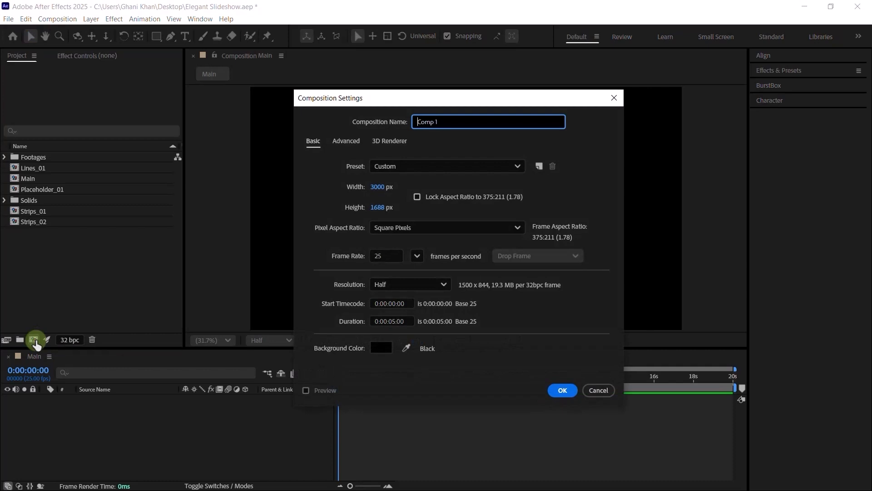
pyautogui.write('Pre_')
pyautogui.hotkey('shift', 'End')
pyautogui.write('_01')
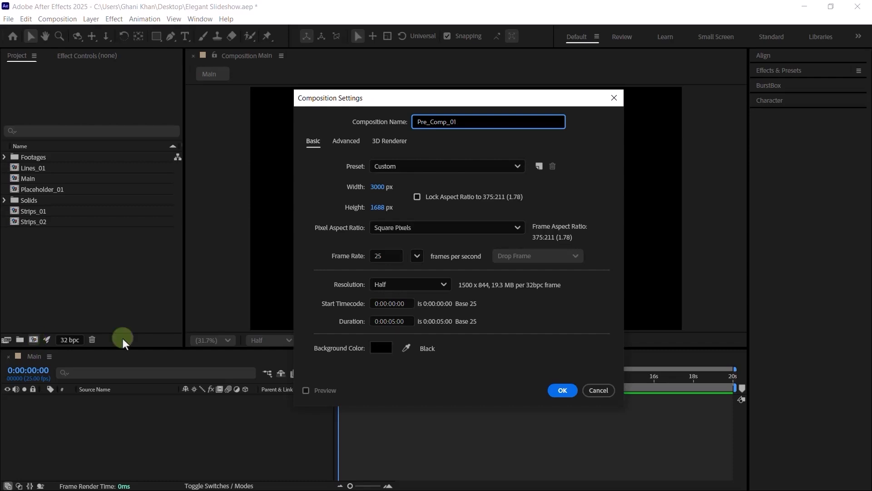
pyautogui.click(562, 390)
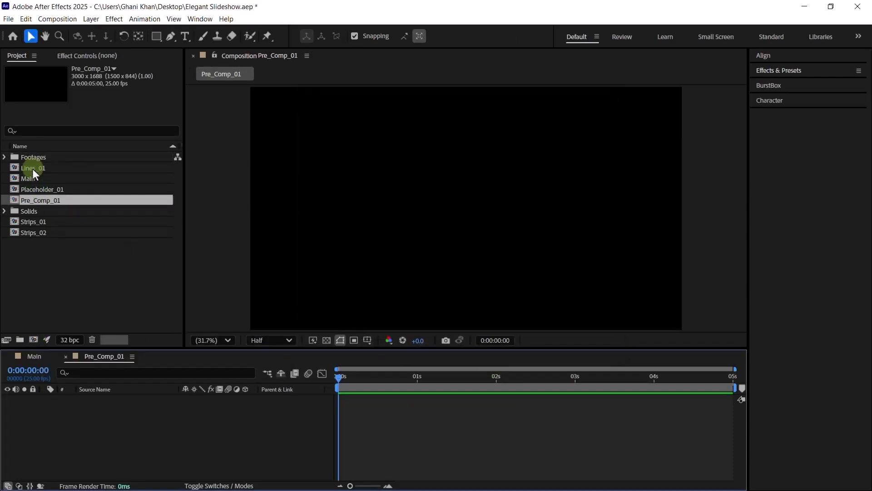
# - Move Lines_01, Placeholder_01, Pre_Comp_01, Strips_01 and Strips_02 into folder 01, then close Main
pyautogui.moveTo(33, 169)
pyautogui.mouseDown()
pyautogui.moveTo(52, 203)
pyautogui.moveTo(36, 224)
pyautogui.mouseUp()
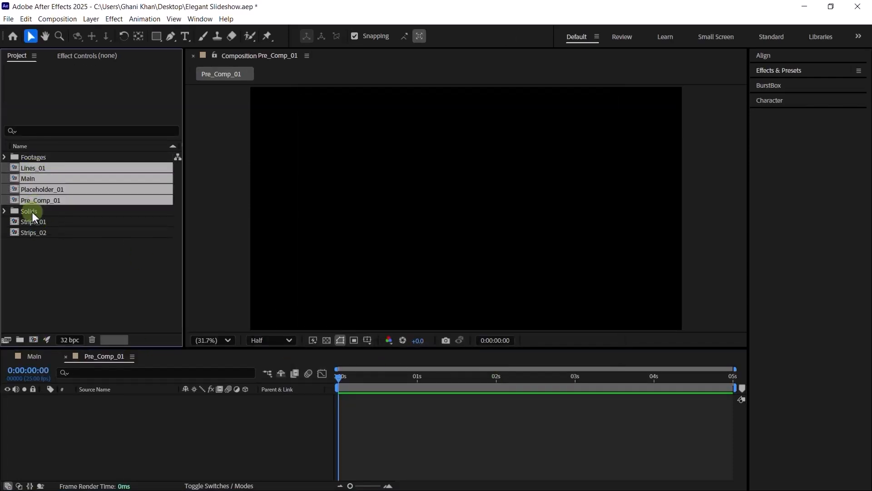
pyautogui.keyDown('ctrl'); pyautogui.click(32, 221); pyautogui.keyUp('ctrl')
pyautogui.keyDown('ctrl'); pyautogui.click(31, 231); pyautogui.keyUp('ctrl')
pyautogui.keyDown('ctrl'); pyautogui.click(29, 179); pyautogui.keyUp('ctrl')
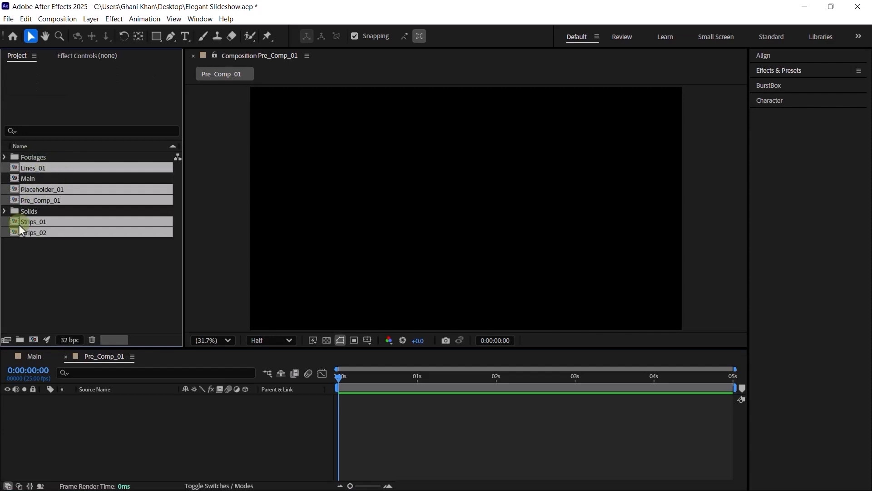
pyautogui.moveTo(33, 239); pyautogui.dragTo(21, 339)
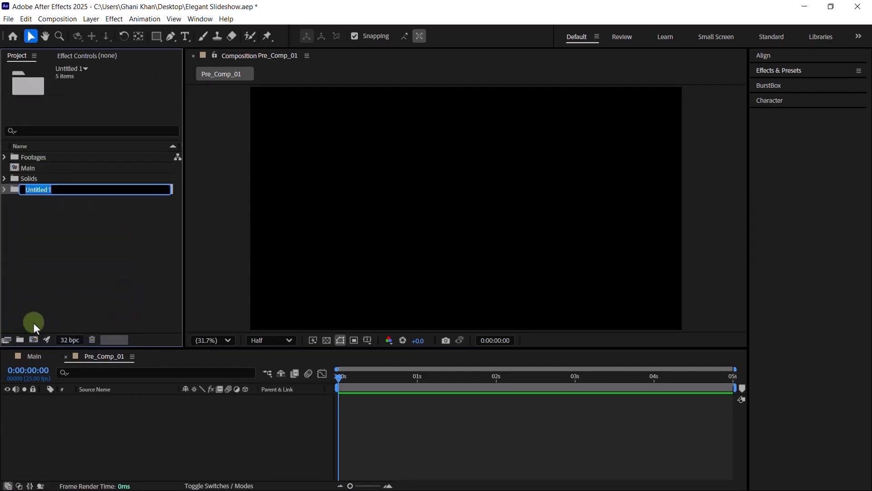
pyautogui.write('01')
pyautogui.press('Return')
pyautogui.click(43, 307)
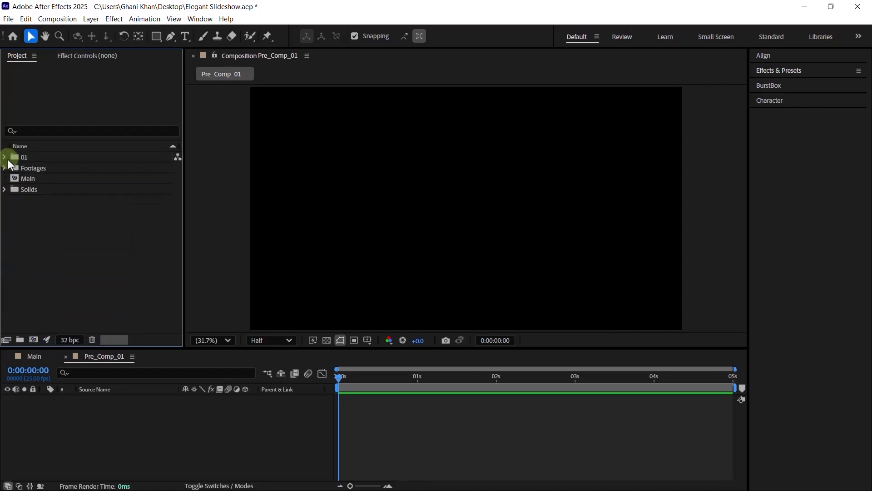
pyautogui.click(8, 357)
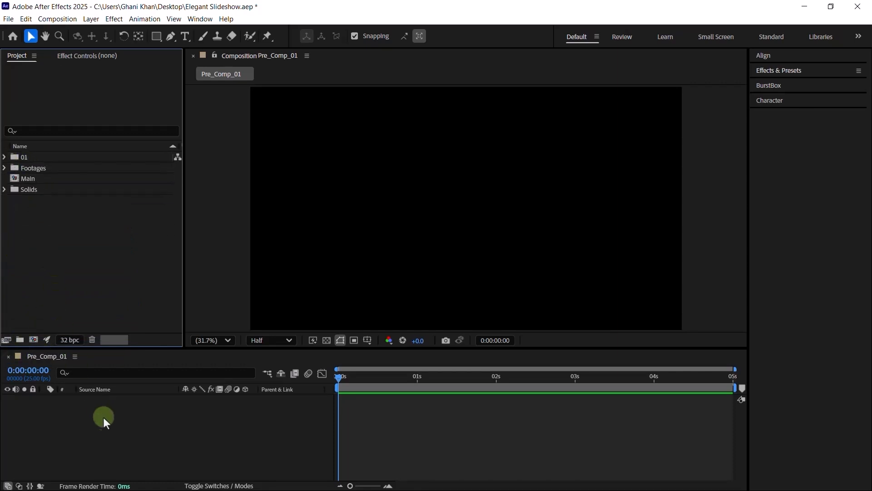
# - Add Placeholder_01 from folder 01 to the Pre_Comp_01 timeline and make it a 3D layer
pyautogui.moveTo(120, 347); pyautogui.dragTo(117, 336)
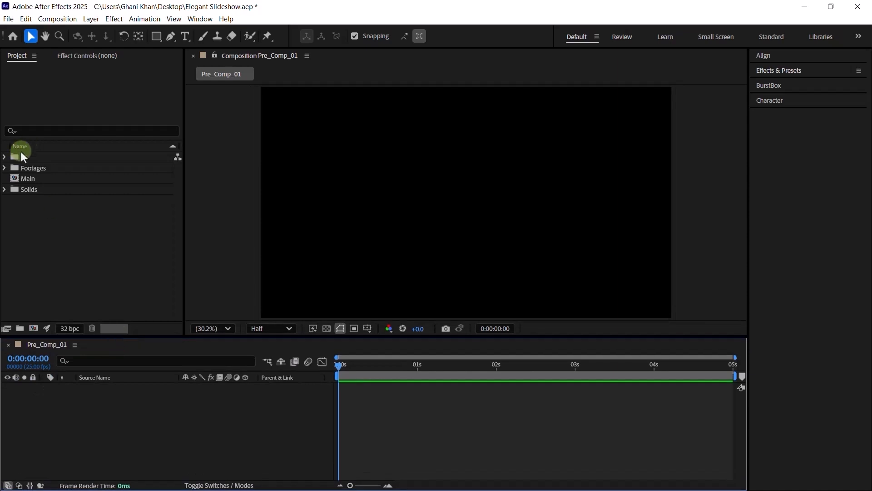
pyautogui.click(4, 158)
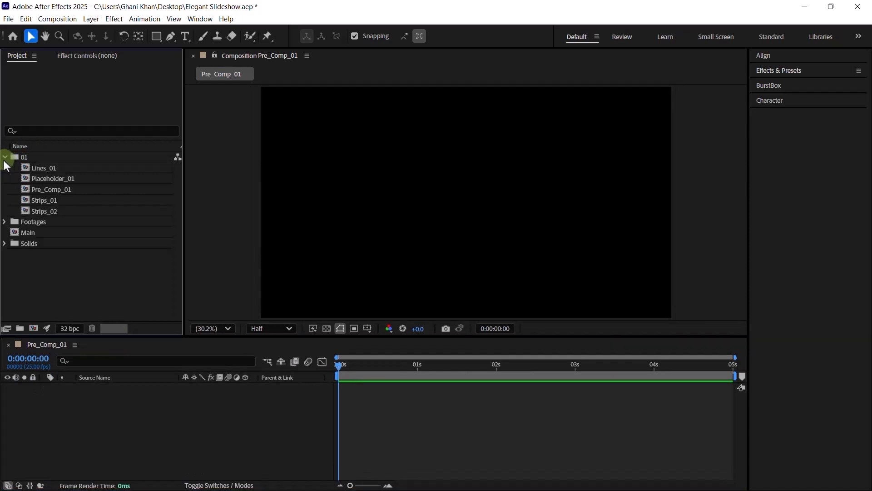
pyautogui.moveTo(40, 178); pyautogui.dragTo(94, 408)
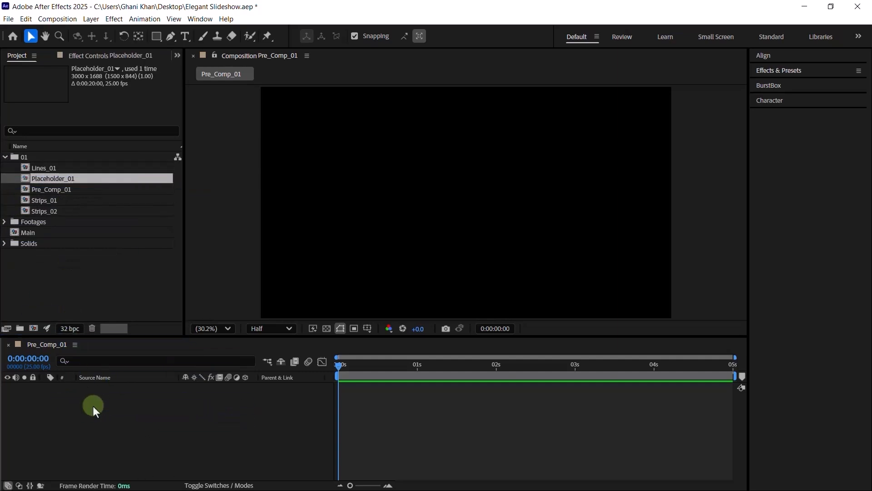
pyautogui.click(93, 405)
pyautogui.press('capslock')
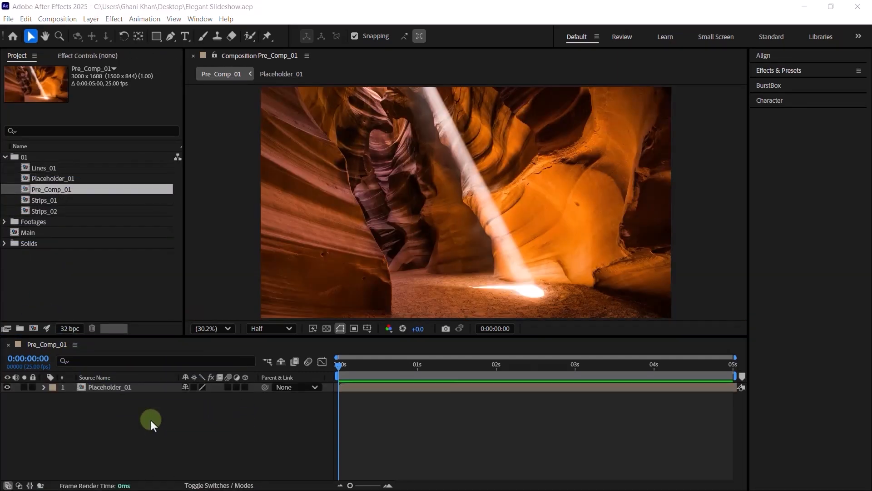
pyautogui.click(114, 388)
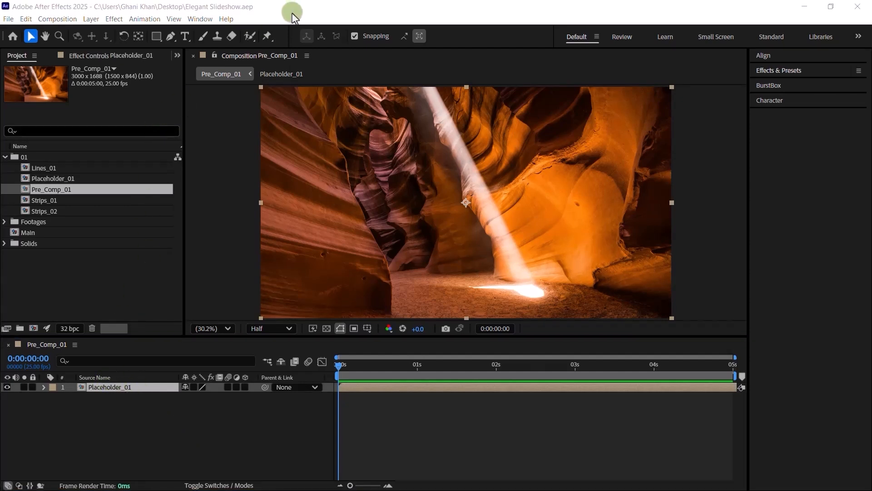
pyautogui.click(245, 386)
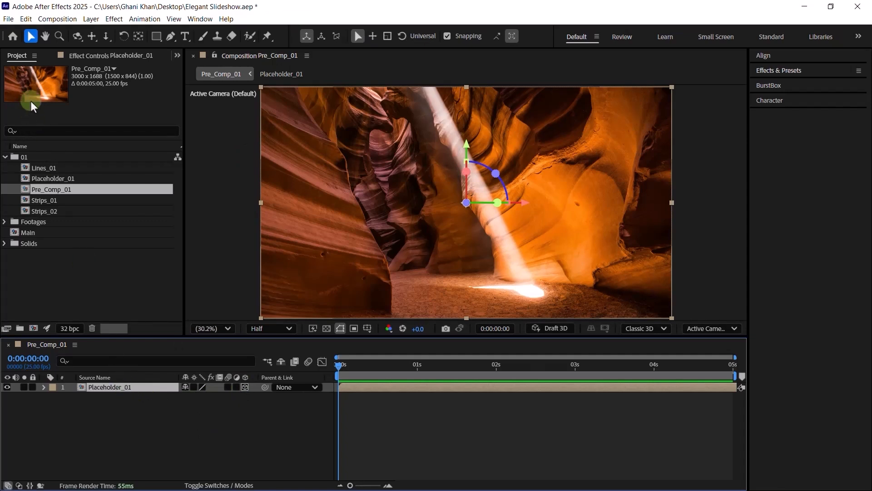
pyautogui.click(121, 56)
# - Apply Motion Tile to Placeholder_01 with Output Height 120
pyautogui.hotkey('ctrl', 'space')
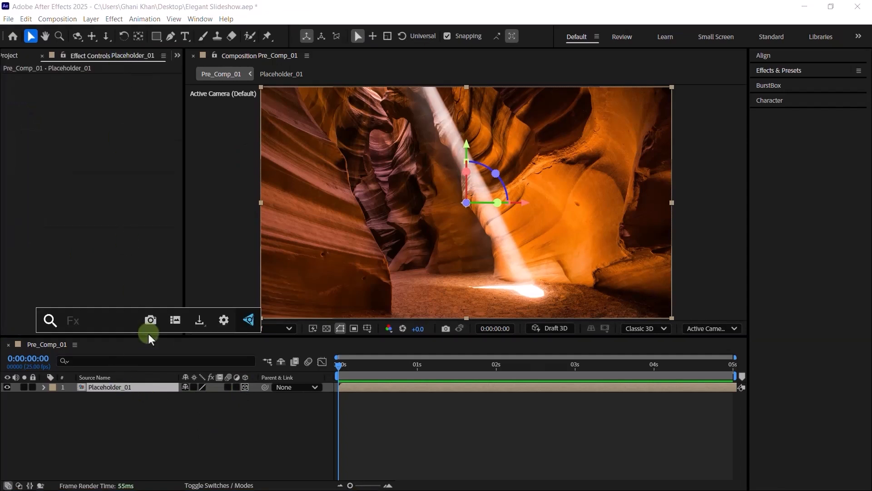
pyautogui.write('motio')
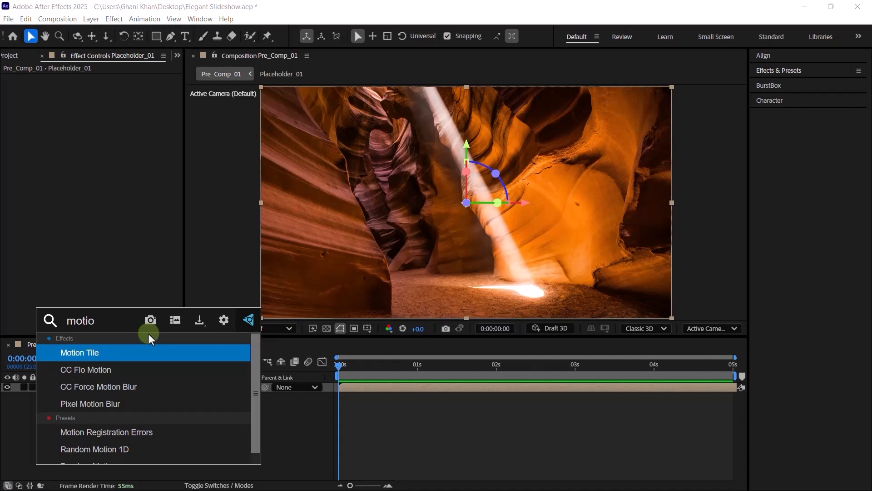
pyautogui.press('Return')
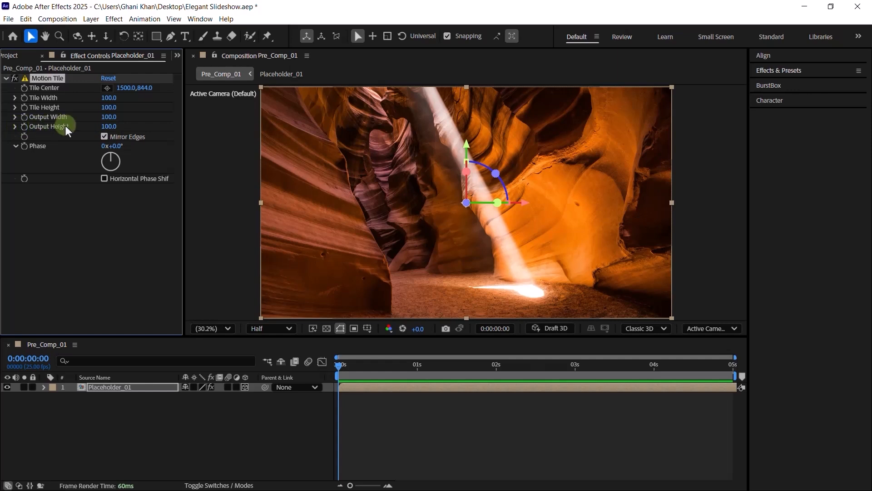
pyautogui.click(110, 127)
pyautogui.write('120')
pyautogui.press('Return')
pyautogui.click(113, 432)
# - Add a new adjustment layer named 'L & C'
pyautogui.rightClick(113, 432)
pyautogui.moveTo(175, 312)
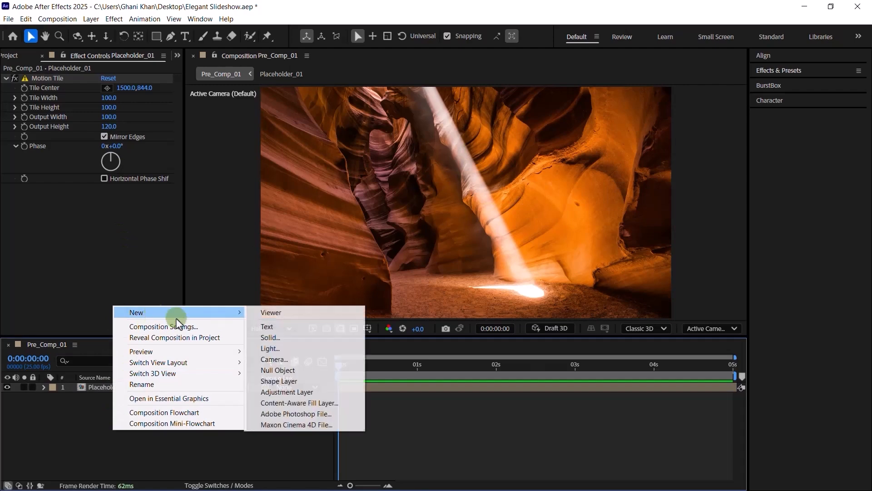
pyautogui.click(296, 390)
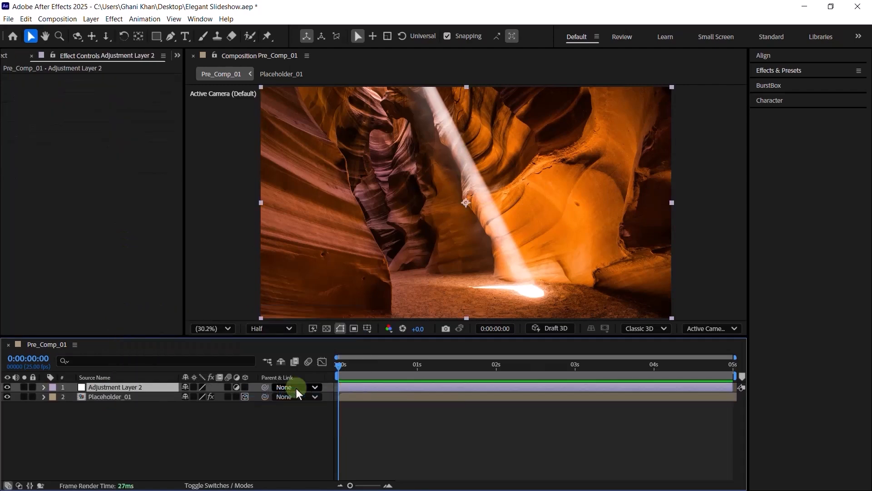
pyautogui.hotkey('ctrl', 'shift', 'y')
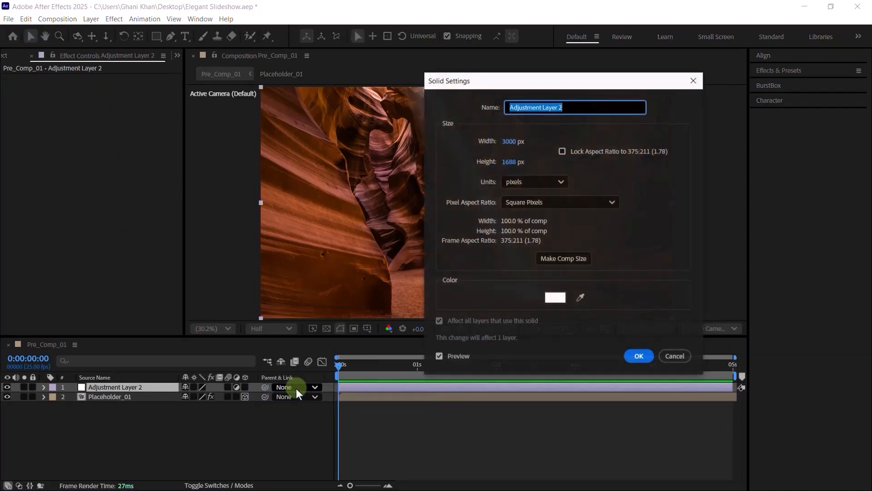
pyautogui.write('L')
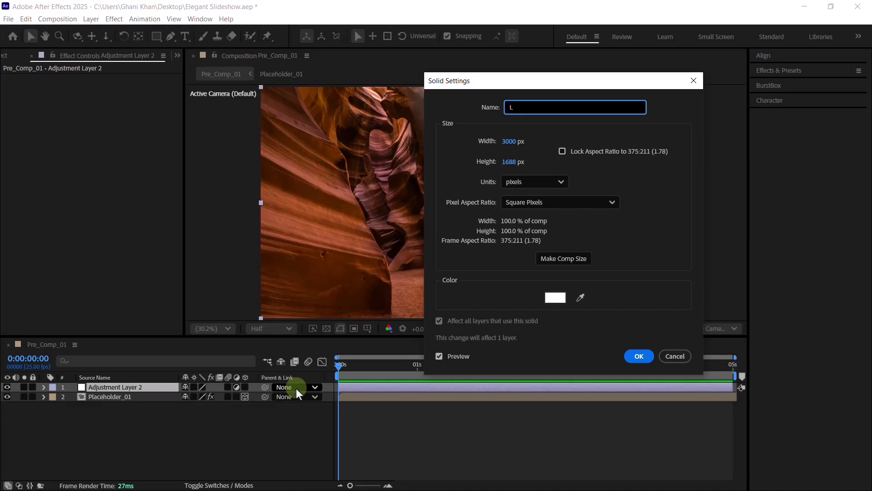
pyautogui.write(' & C')
pyautogui.press('Return')
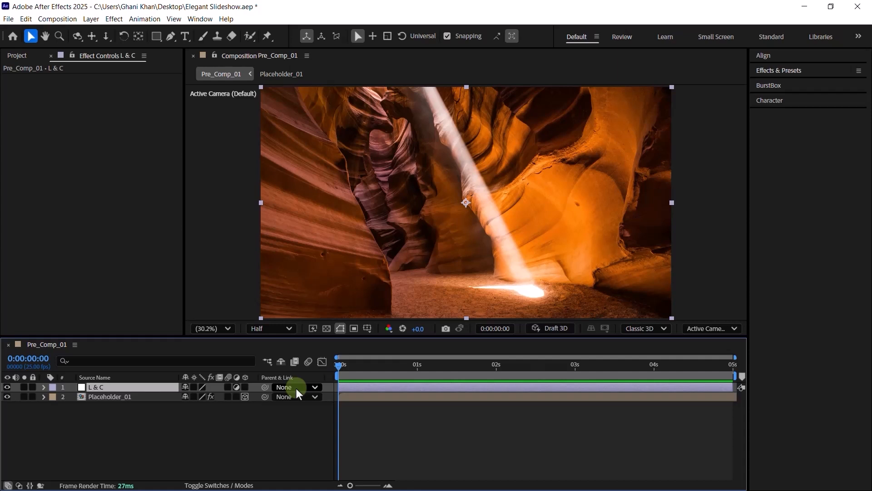
# - Shape the L & C Curves: lower the highlights, bend midtones, shift the bottom endpoint left
pyautogui.hotkey('ctrl', 'space')
pyautogui.write('CU')
pyautogui.press('Escape')
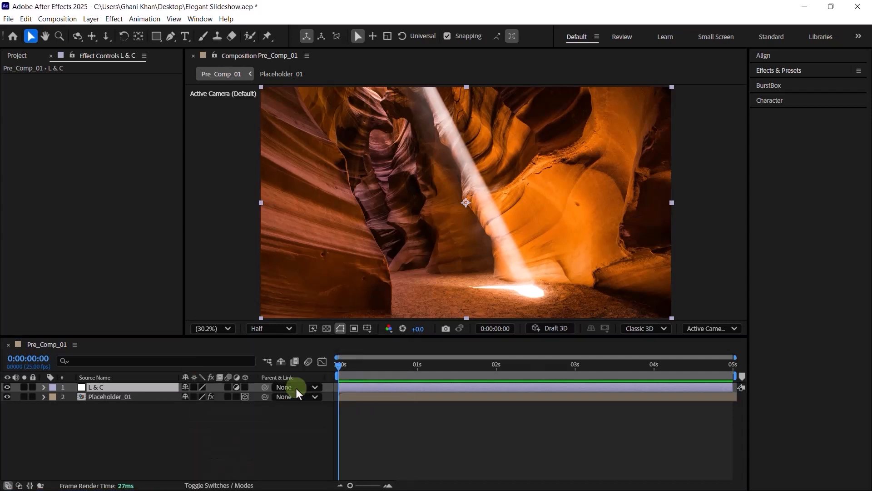
pyautogui.press('capslock')
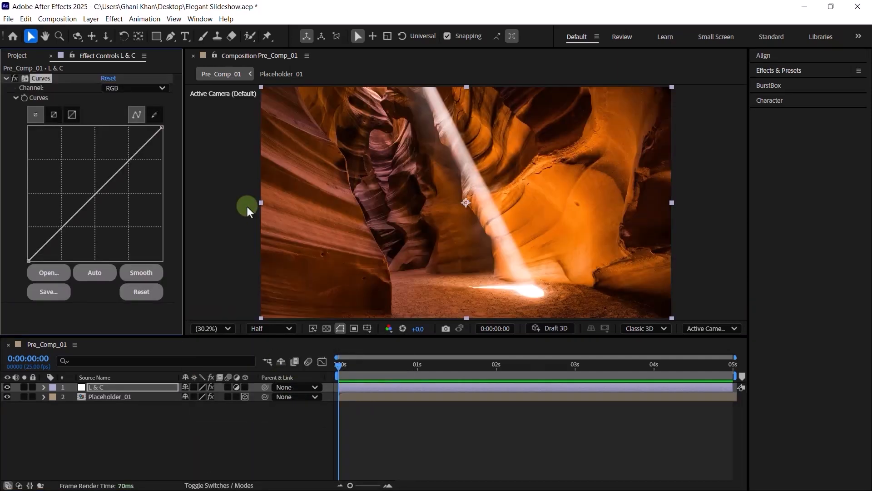
pyautogui.moveTo(161, 127); pyautogui.dragTo(164, 146)
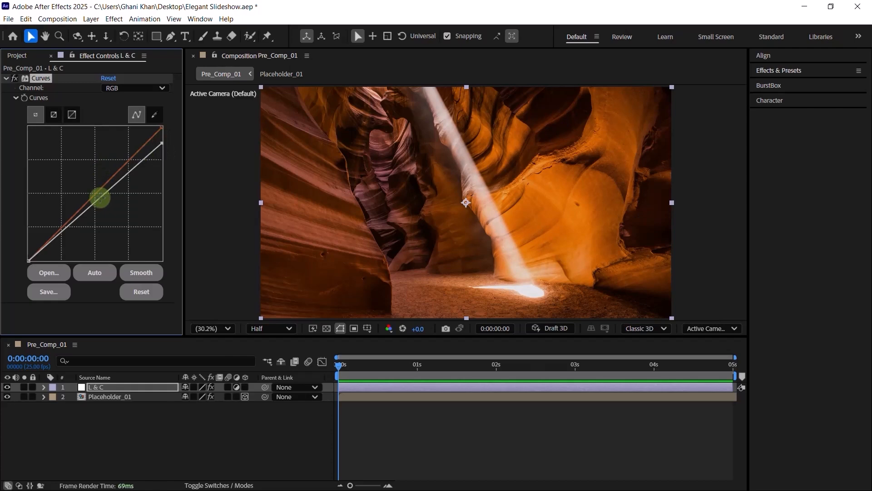
pyautogui.moveTo(100, 198); pyautogui.dragTo(96, 195)
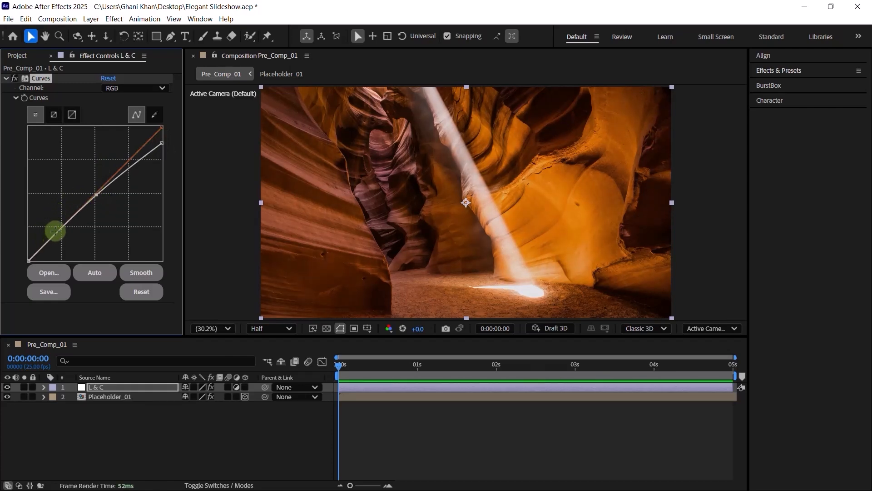
pyautogui.click(60, 228)
pyautogui.moveTo(36, 259); pyautogui.dragTo(24, 255)
pyautogui.click(14, 78)
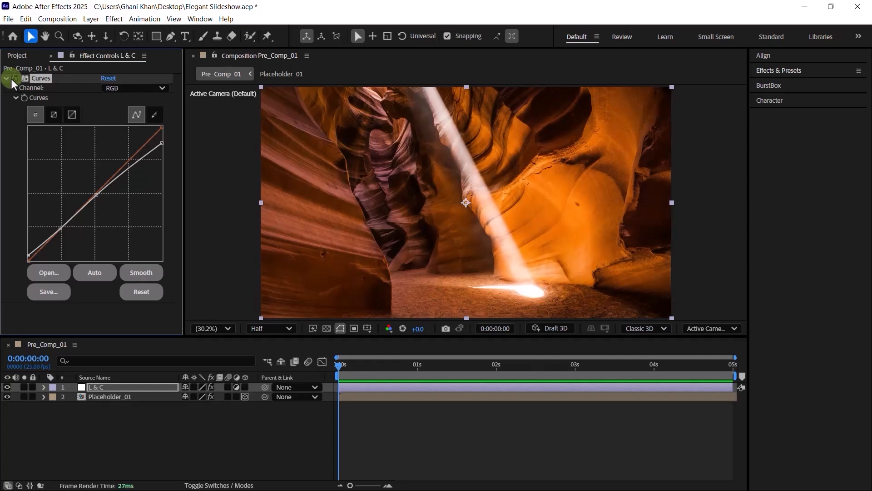
pyautogui.click(14, 78)
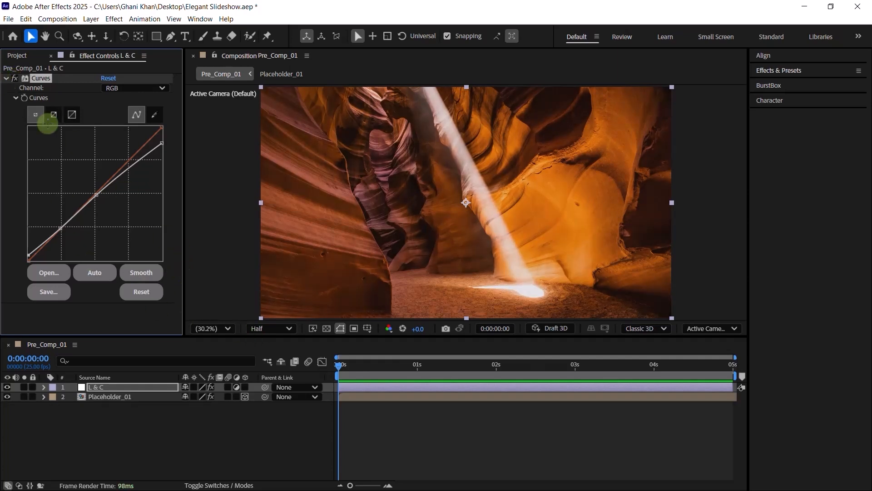
pyautogui.click(6, 79)
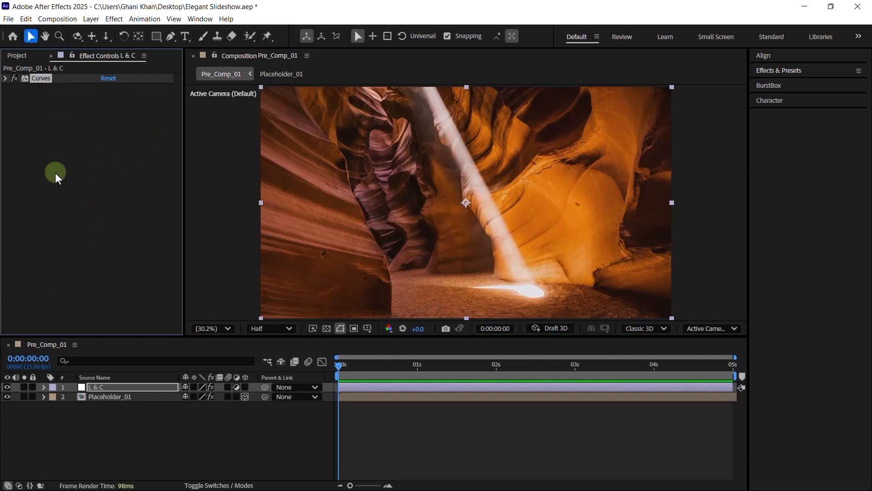
# - Apply CC Lens to L & C with Size 199 and toggle it to compare
pyautogui.hotkey('ctrl', 'space')
pyautogui.write('lens')
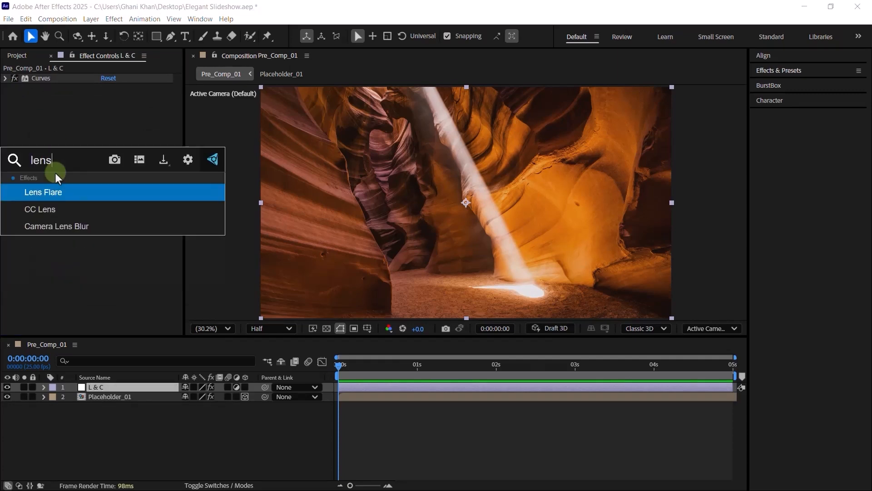
pyautogui.press('Down')
pyautogui.press('Return')
pyautogui.click(109, 108)
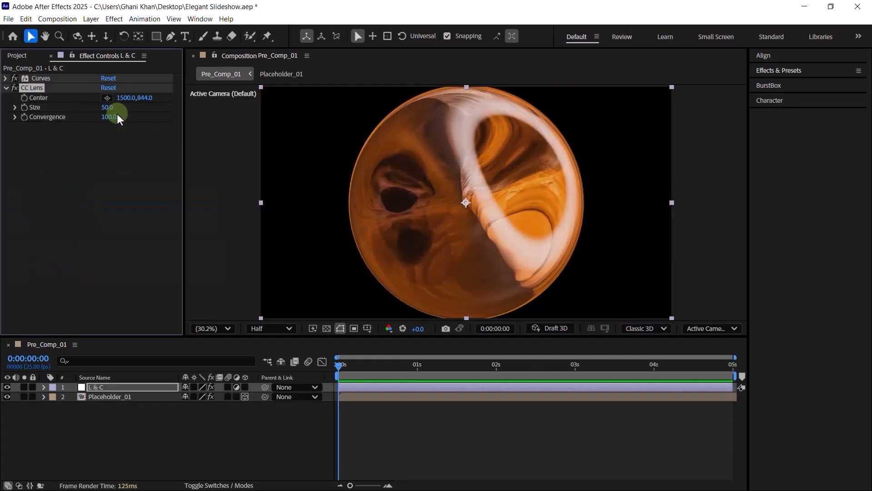
pyautogui.write('199')
pyautogui.press('Return')
pyautogui.click(15, 87)
pyautogui.click(15, 88)
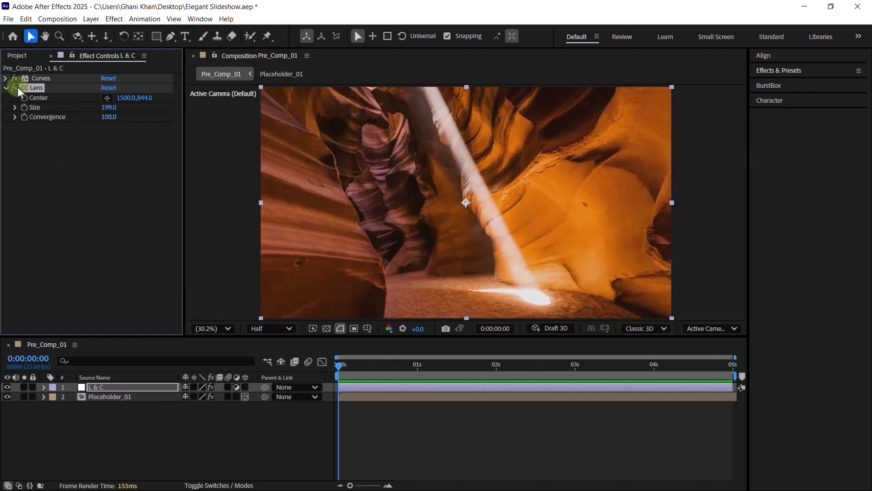
# - Create a dark gray solid layer with 10% brightness
pyautogui.rightClick(150, 432)
pyautogui.moveTo(190, 313)
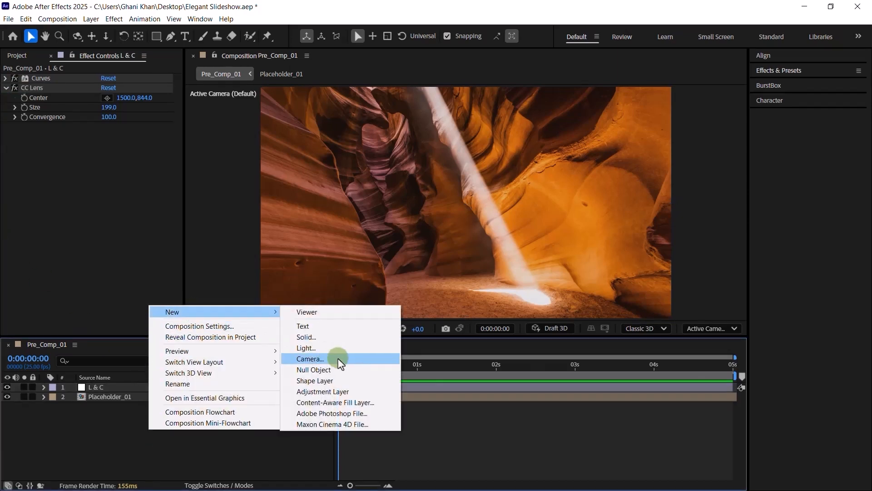
pyautogui.click(324, 335)
pyautogui.click(435, 338)
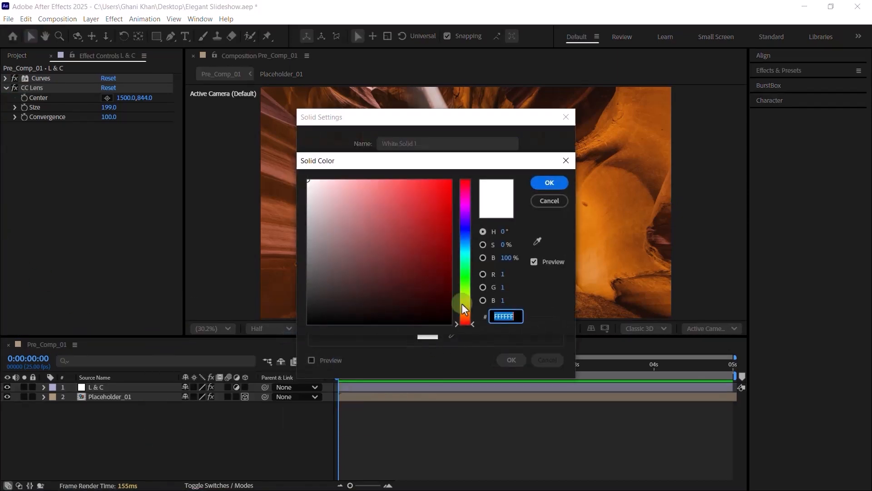
pyautogui.click(512, 258)
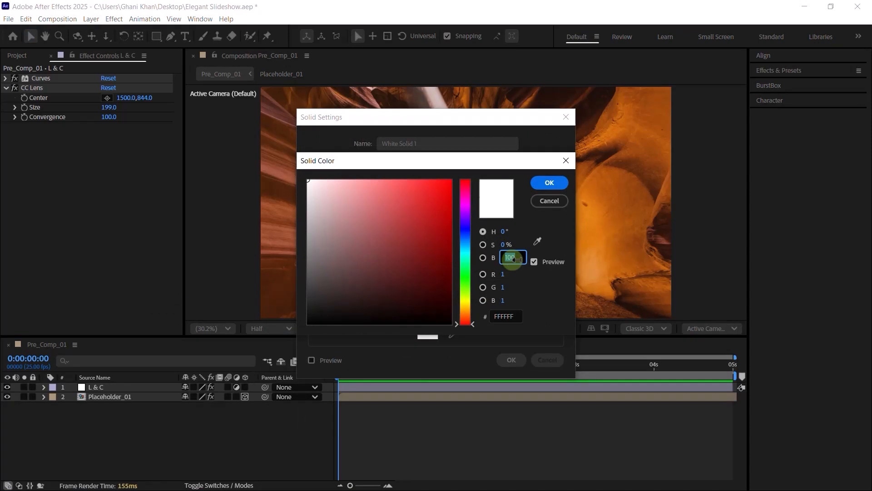
pyautogui.write('10')
pyautogui.click(541, 217)
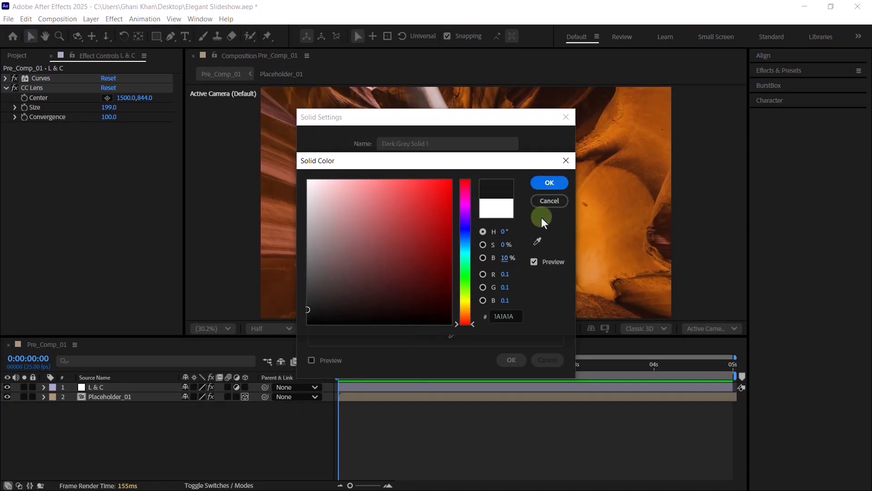
pyautogui.click(550, 182)
pyautogui.click(511, 360)
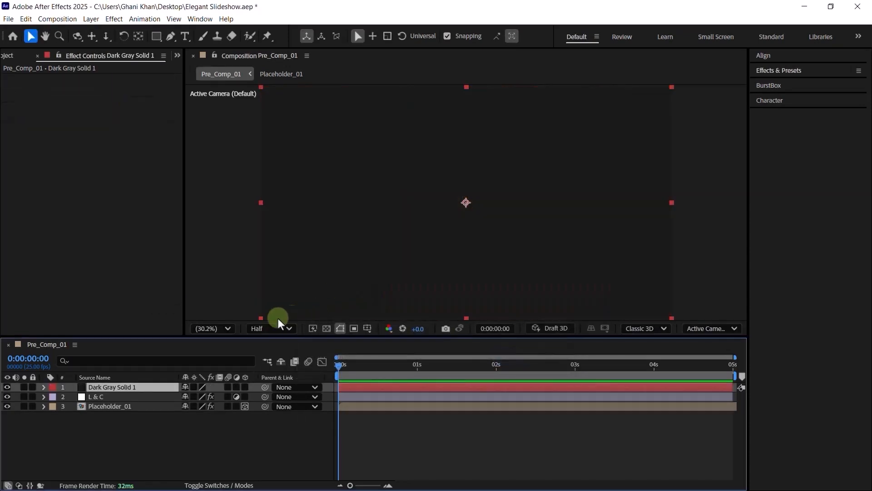
# - Draw a rectangular mask over the solid's lower part, using title/action safe guides
pyautogui.click(340, 328)
pyautogui.click(384, 342)
pyautogui.click(156, 36)
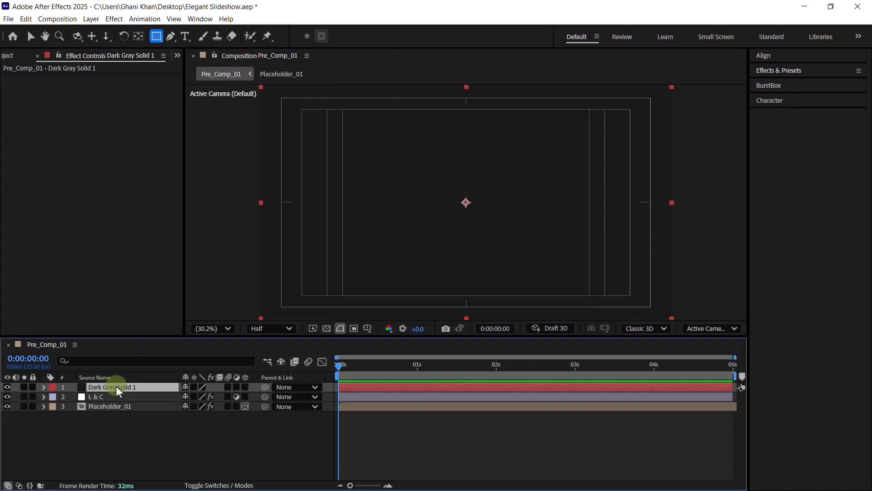
pyautogui.press(',')
pyautogui.press(',')
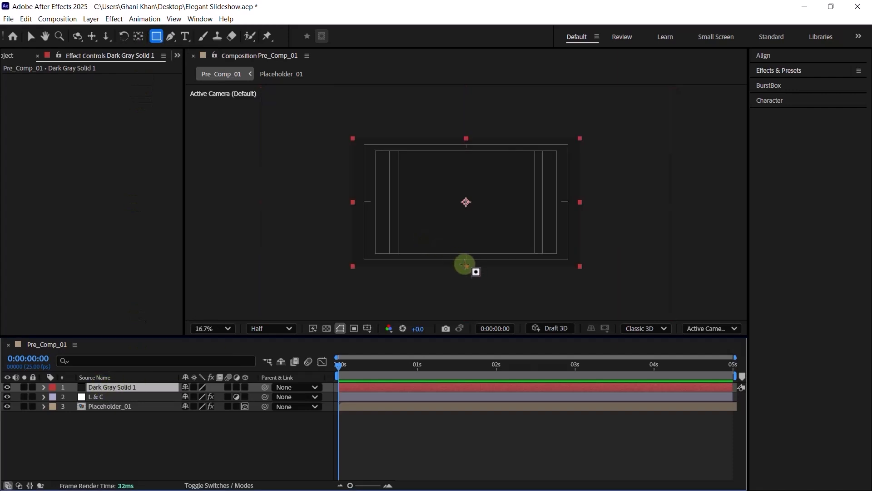
pyautogui.moveTo(466, 267)
pyautogui.mouseDown()
pyautogui.moveTo(570, 306)
pyautogui.moveTo(615, 311)
pyautogui.mouseUp()
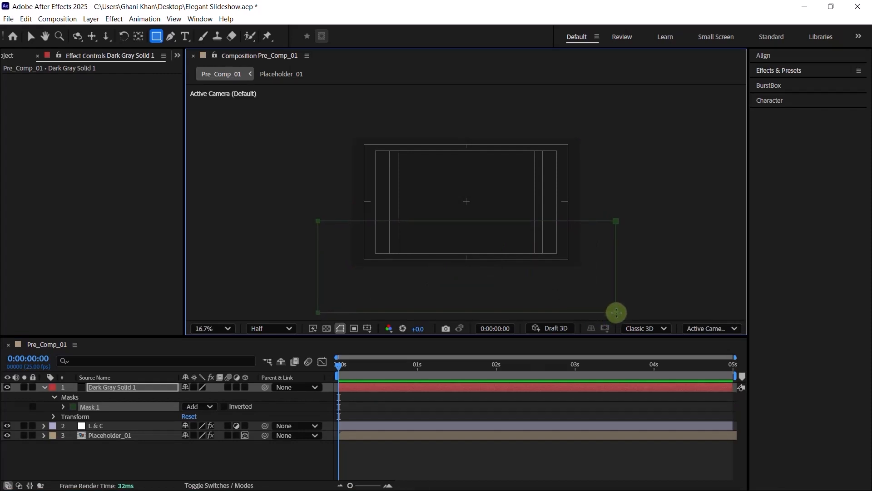
pyautogui.click(213, 328)
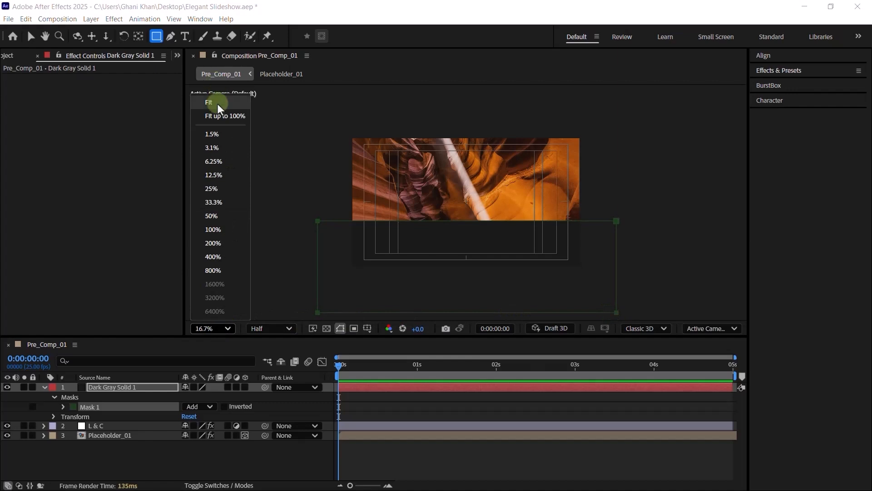
pyautogui.click(213, 102)
# - Set the solid's Mask Feather to 1000 and Opacity to 50%
pyautogui.press('f')
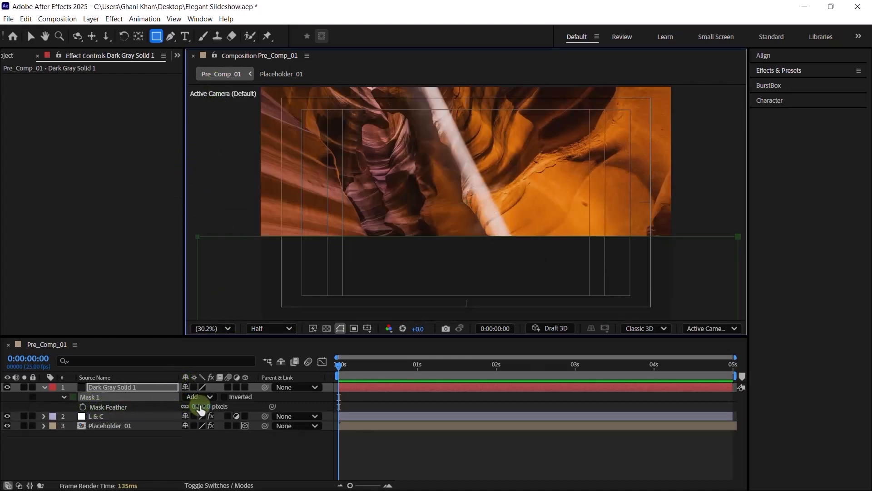
pyautogui.click(199, 406)
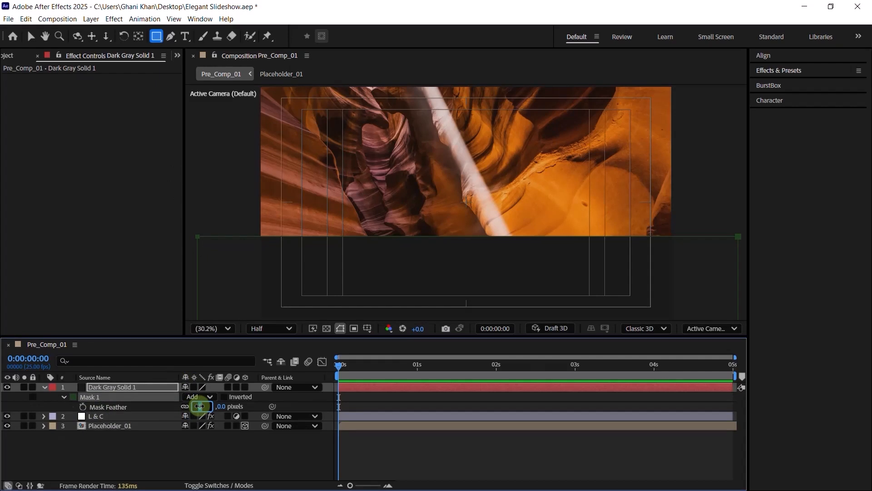
pyautogui.press('Return')
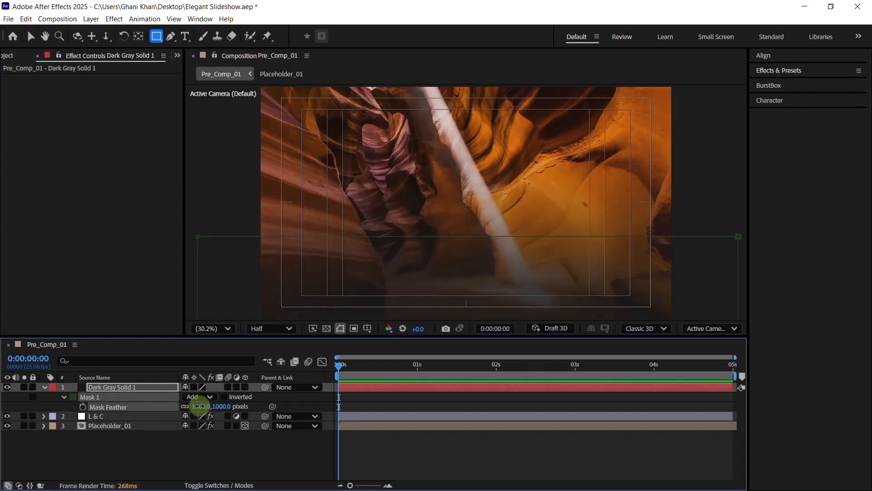
pyautogui.press('t')
pyautogui.click(187, 397)
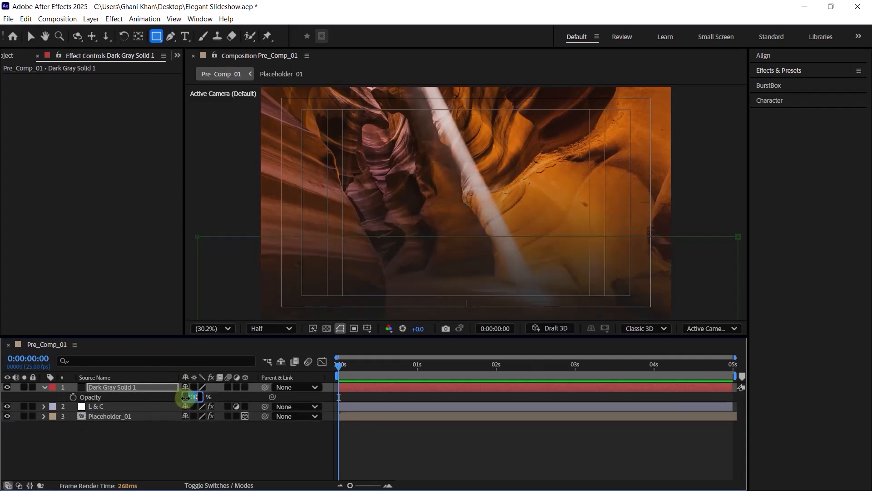
pyautogui.press('Return')
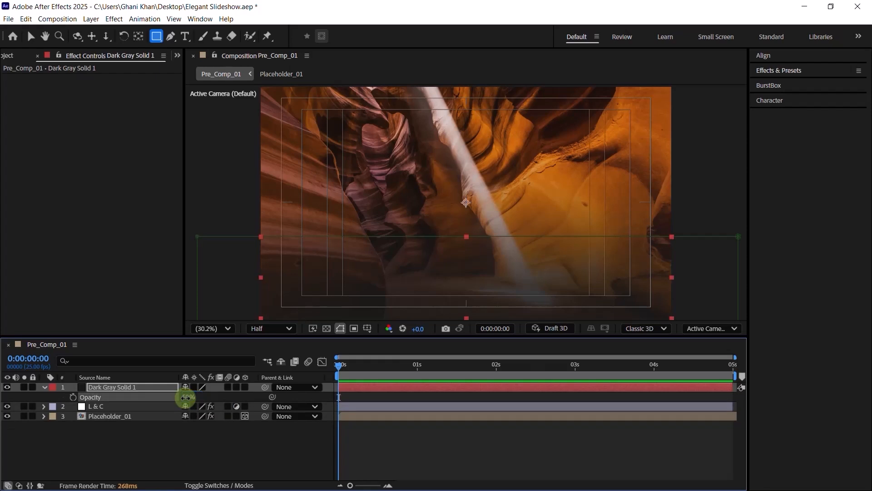
pyautogui.click(207, 328)
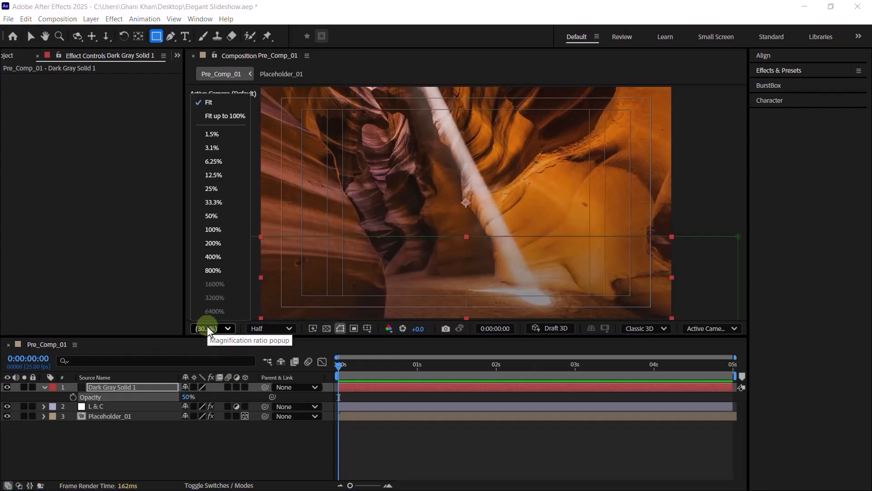
pyautogui.click(212, 117)
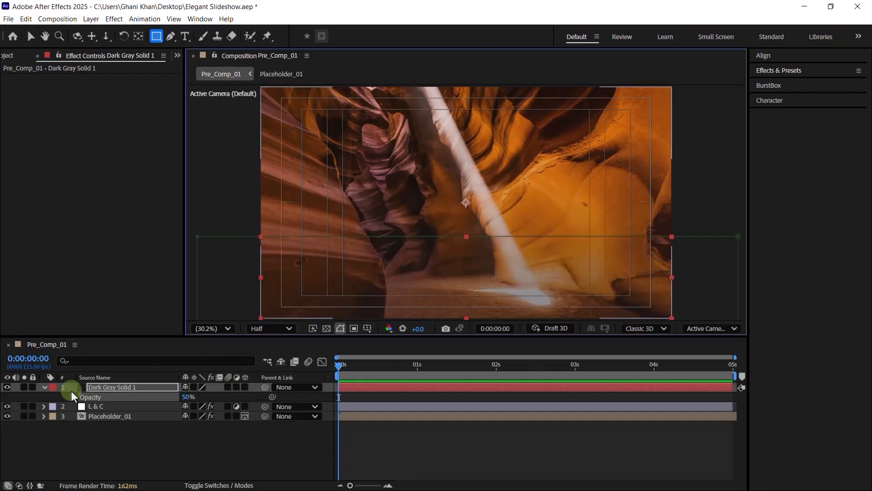
pyautogui.click(44, 387)
# - Add Adjustment Layer 2 on top and start renaming it in Layer Settings, typing 'H'
pyautogui.rightClick(108, 441)
pyautogui.moveTo(141, 325)
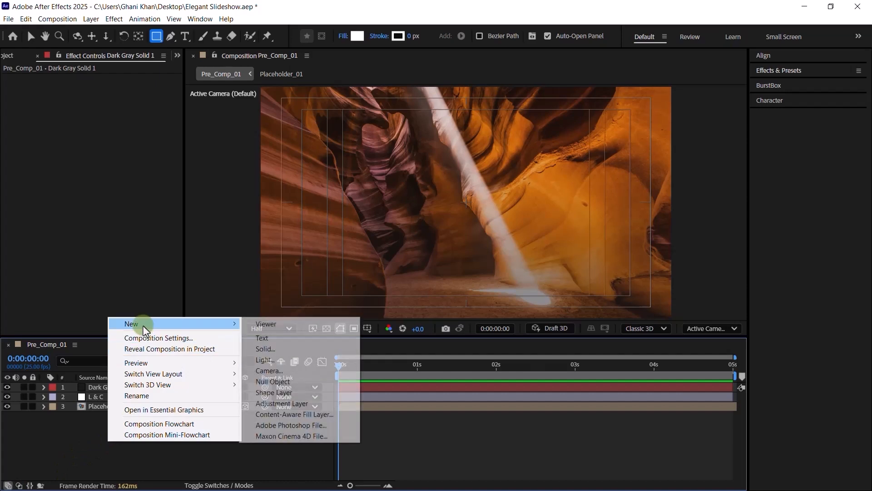
pyautogui.click(291, 408)
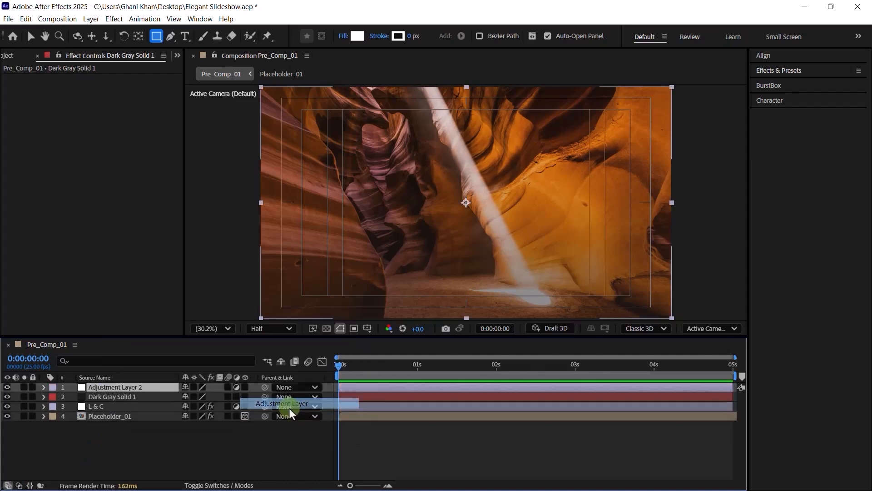
pyautogui.hotkey('ctrl', 'shift', 'y')
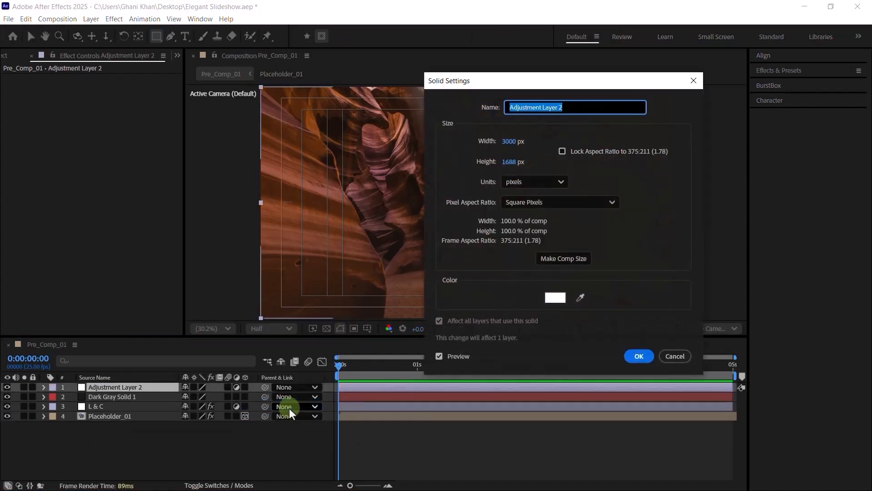
pyautogui.write('HS & C')
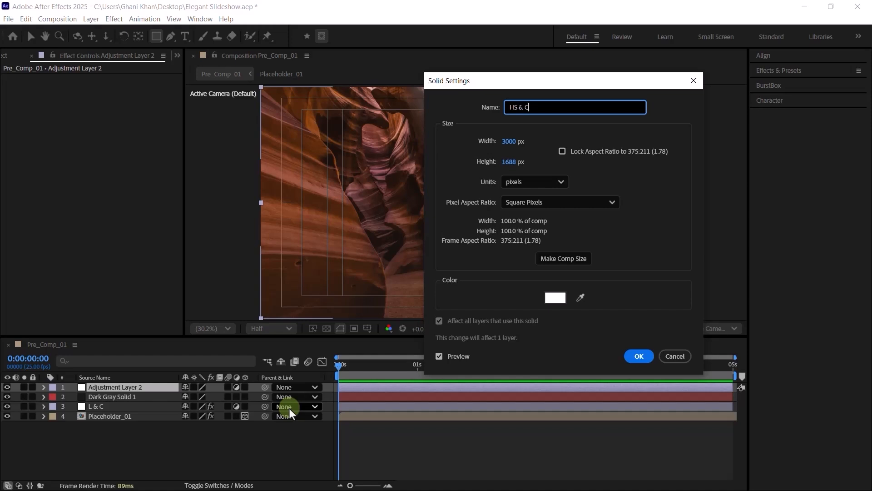
# - Confirm 'HS & C' as the name of the new adjustment layer
pyautogui.press('Return')
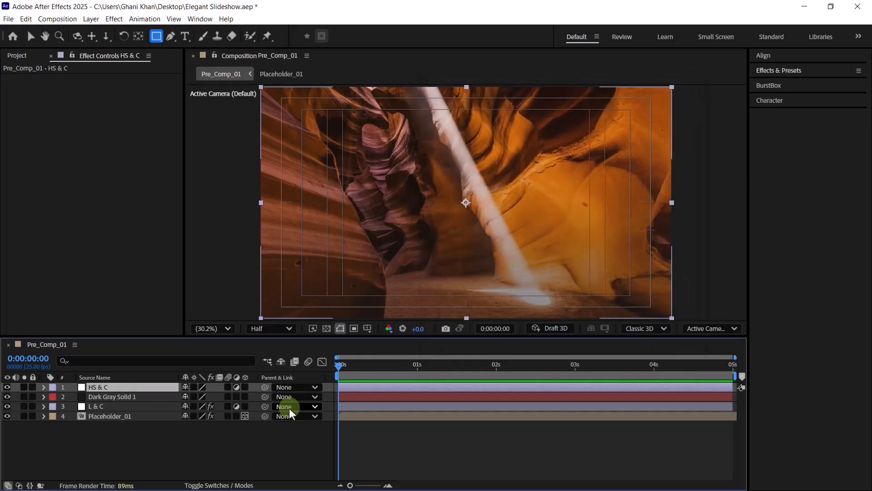
# - Apply Hue/Saturation to HS & C from the effect search and set Master Saturation to -31
pyautogui.hotkey('ctrl', 'space')
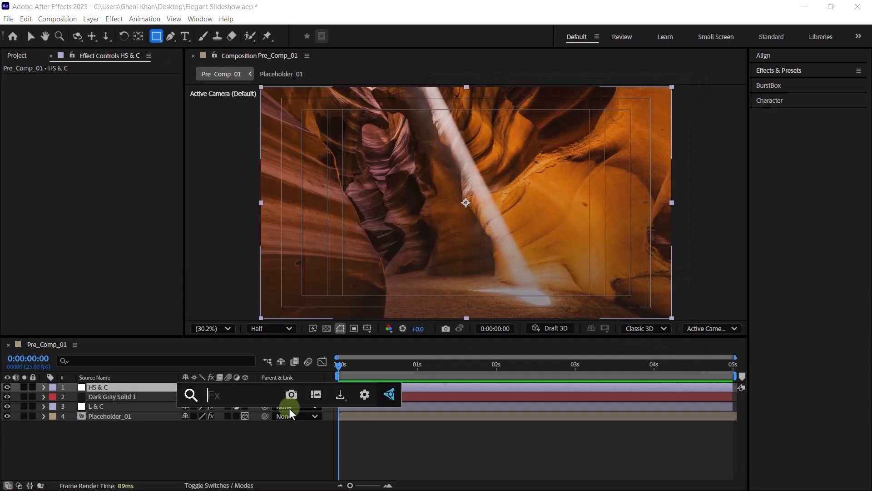
pyautogui.write('HUE')
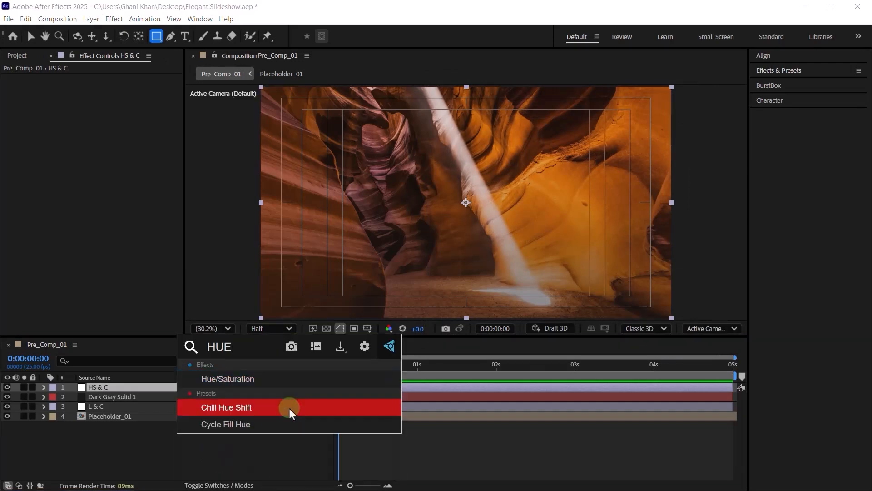
pyautogui.press('Up')
pyautogui.press('Return')
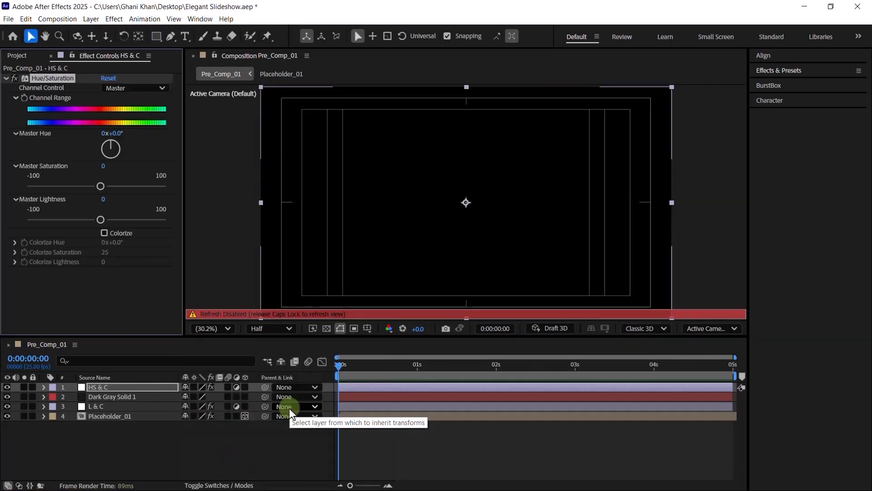
pyautogui.press('capslock')
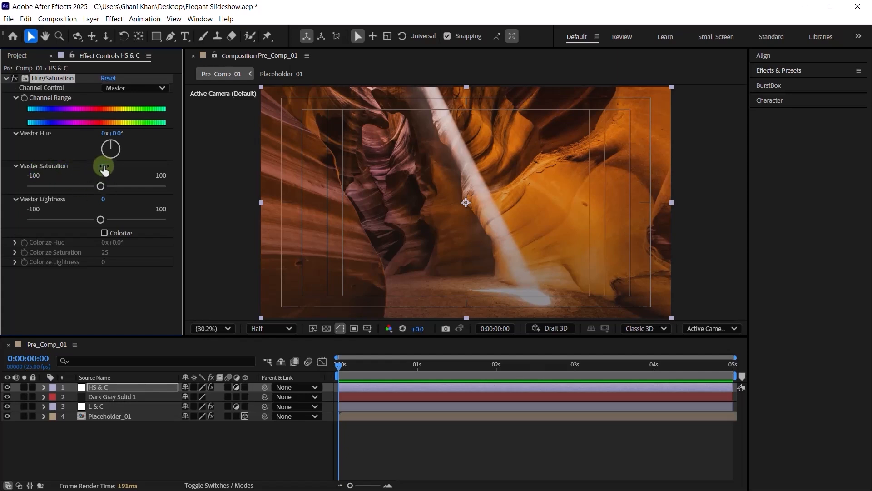
pyautogui.click(103, 166)
pyautogui.write('-31')
pyautogui.press('Return')
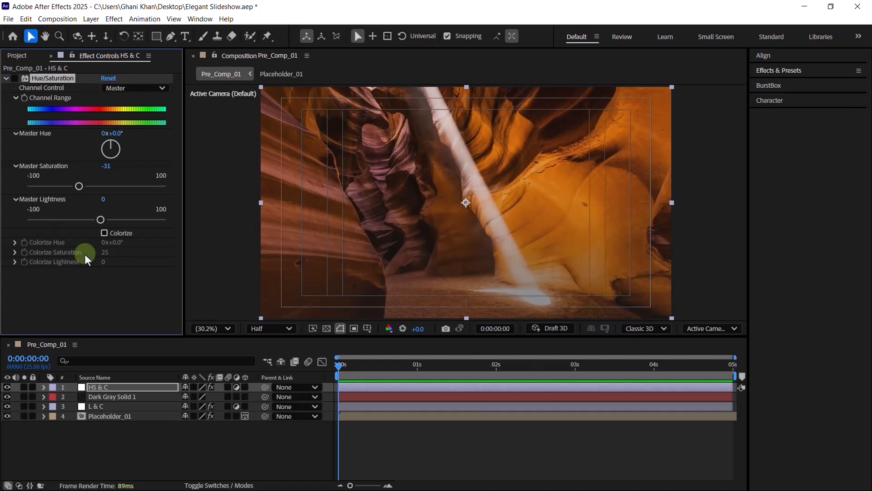
# - Apply Curves to HS & C and bend the curve down to darken the canyon
pyautogui.hotkey('ctrl', 'space')
pyautogui.write('cur')
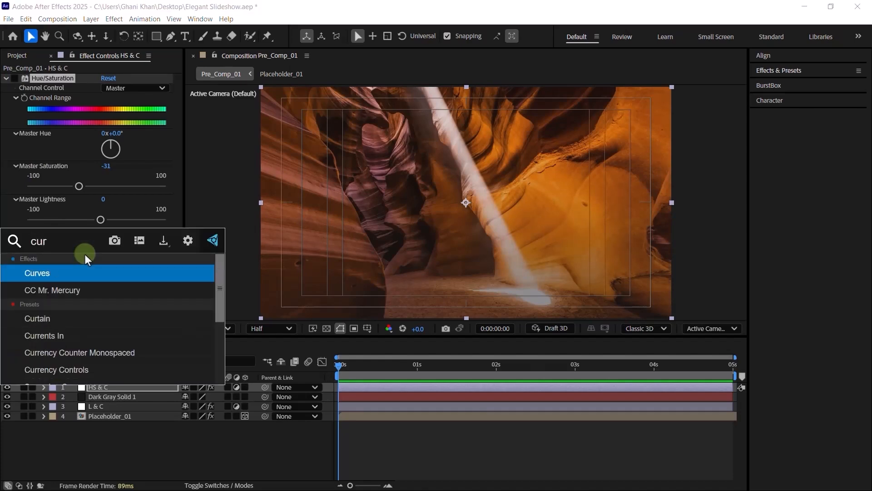
pyautogui.press('Return')
pyautogui.moveTo(102, 221); pyautogui.dragTo(124, 226)
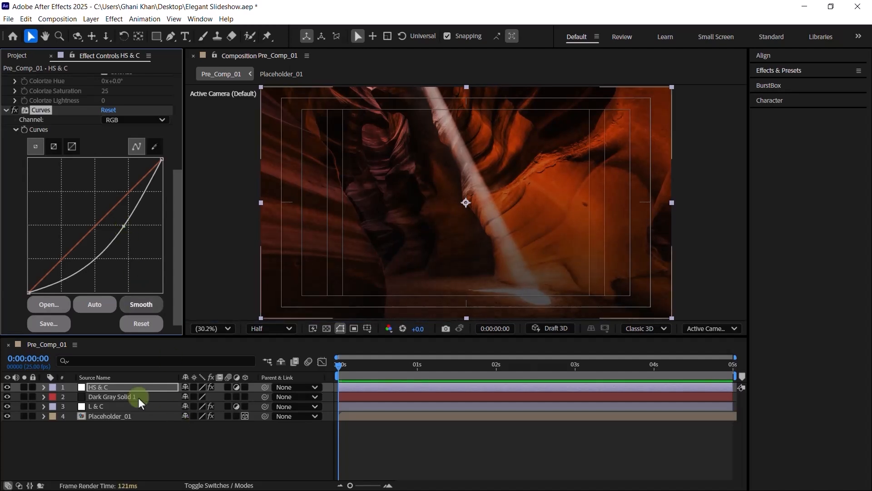
# - Set HS & C's Opacity to 50% and toggle its visibility to compare the result
pyautogui.click(128, 388)
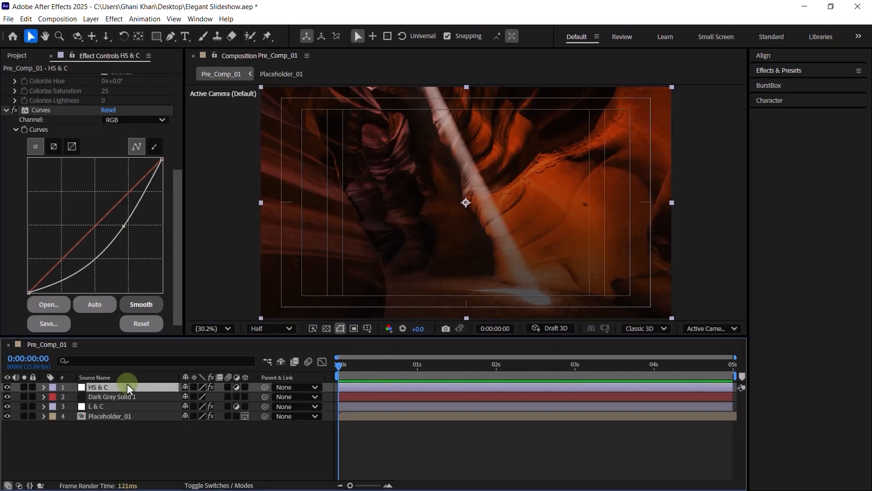
pyautogui.press('t')
pyautogui.click(190, 396)
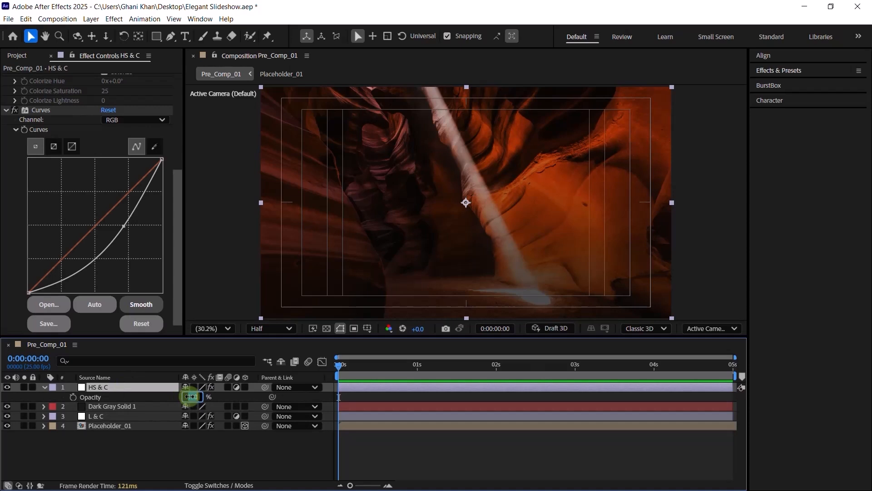
pyautogui.write('50')
pyautogui.press('Return')
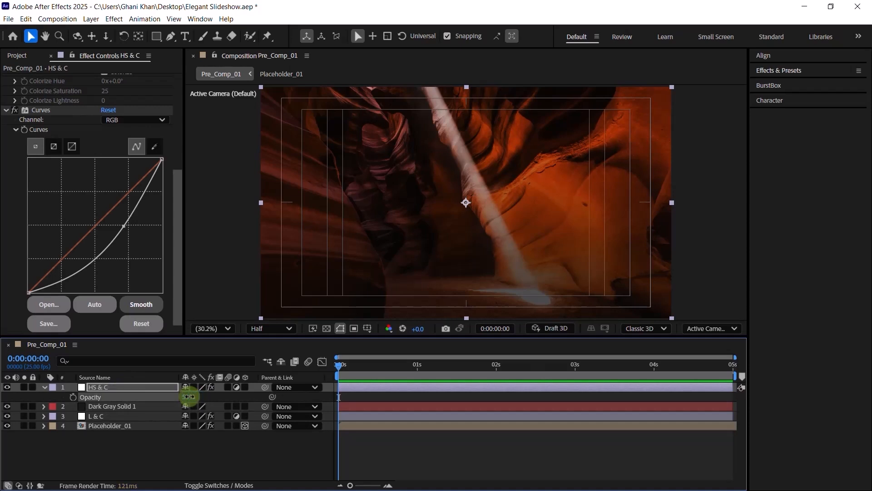
pyautogui.click(44, 386)
pyautogui.click(6, 386)
pyautogui.click(7, 386)
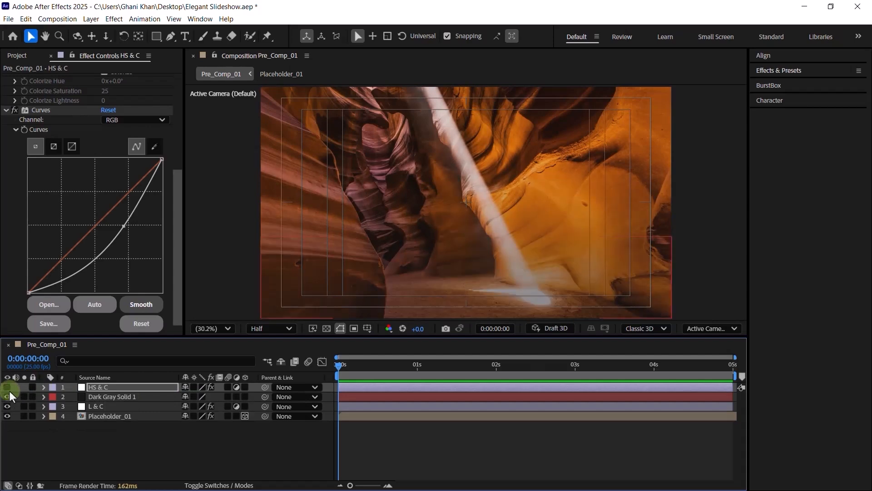
pyautogui.click(108, 387)
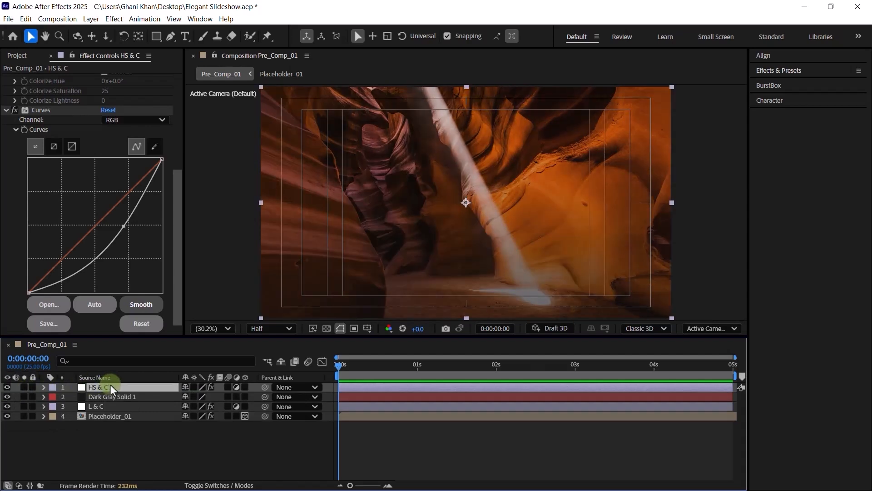
# - Draw a large elliptical mask on HS & C and invert it
pyautogui.click(156, 36)
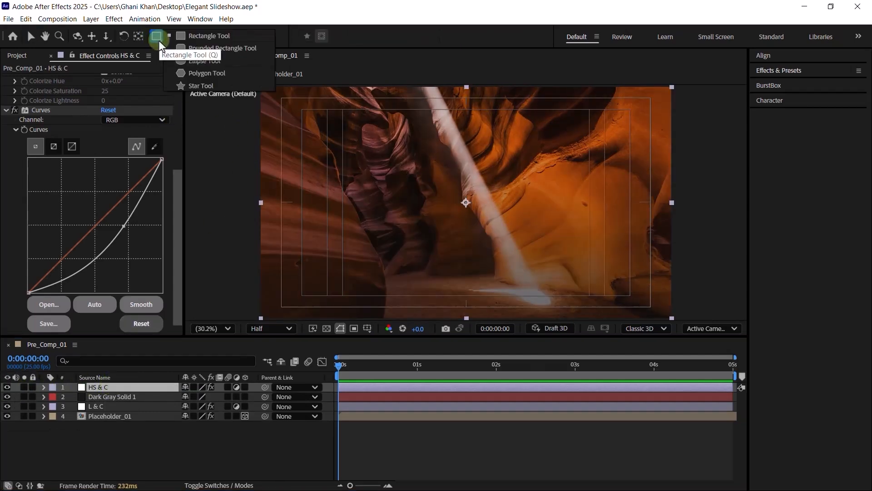
pyautogui.click(199, 61)
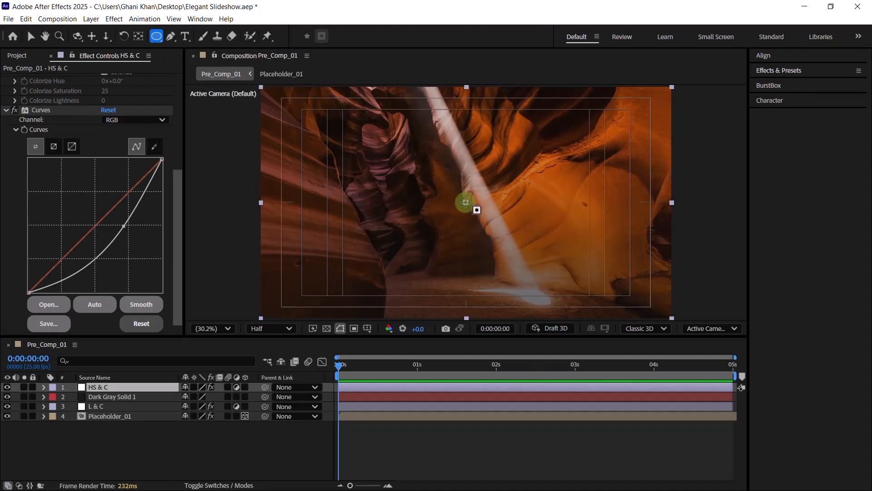
pyautogui.moveTo(465, 203); pyautogui.dragTo(638, 366)
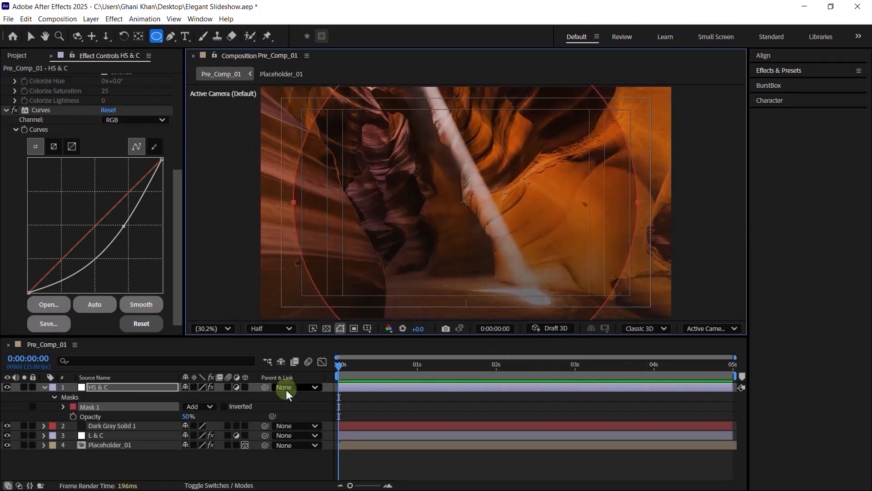
pyautogui.click(225, 406)
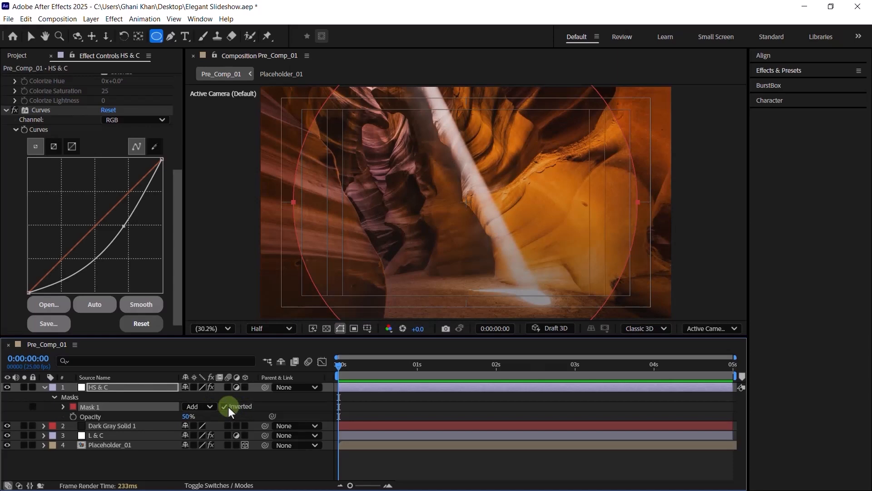
# - Feather the mask to 1000 pixels and toggle Dark Gray Solid 1 to compare the vignette
pyautogui.press('f')
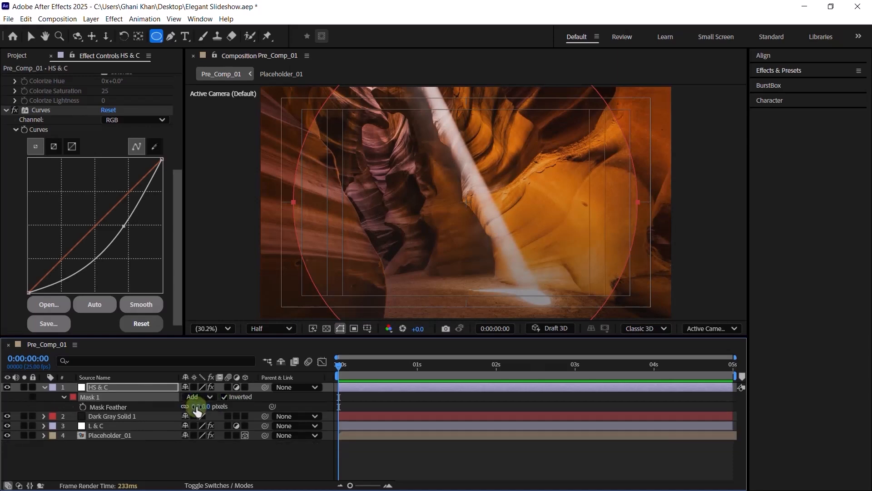
pyautogui.click(197, 407)
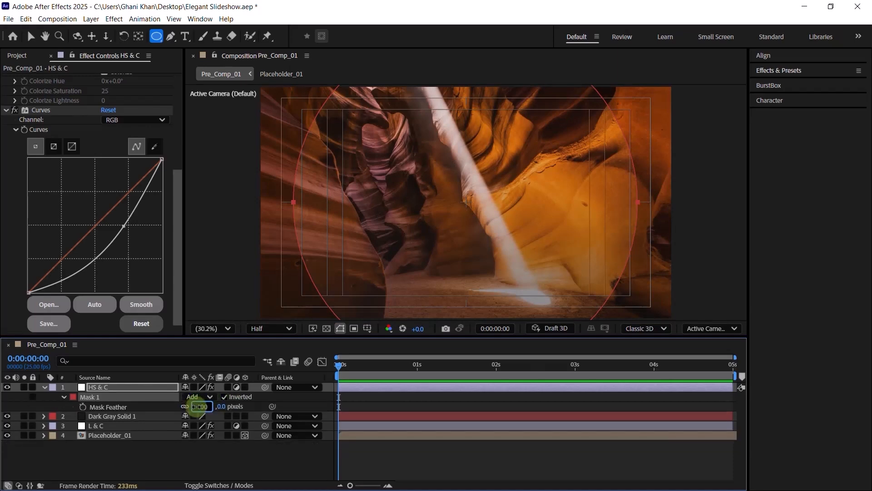
pyautogui.write('1000')
pyautogui.press('Return')
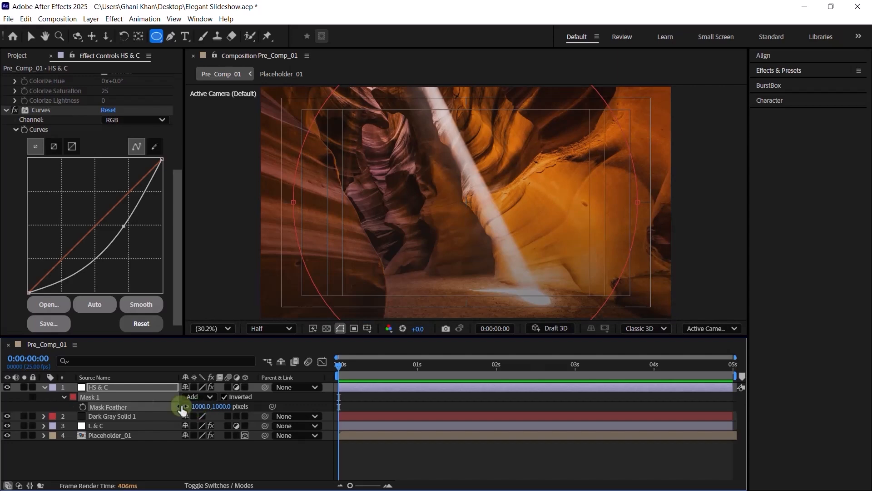
pyautogui.click(63, 457)
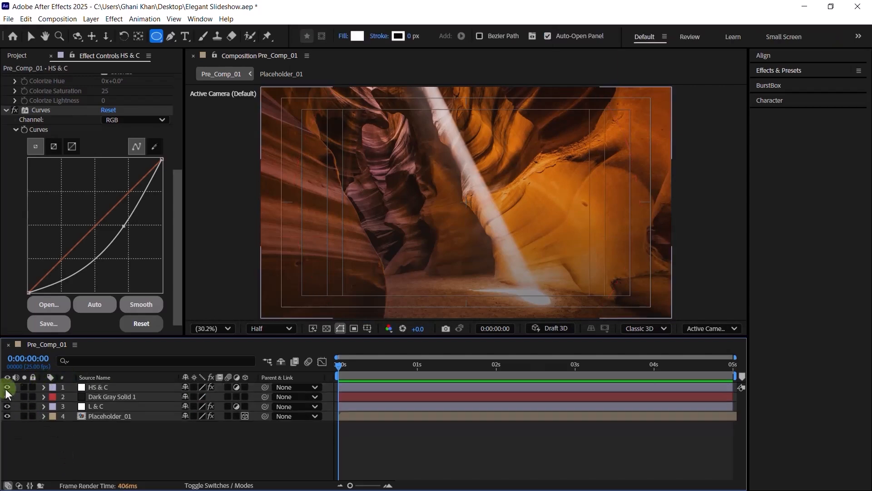
pyautogui.click(7, 394)
pyautogui.click(7, 395)
pyautogui.click(8, 395)
pyautogui.click(8, 395)
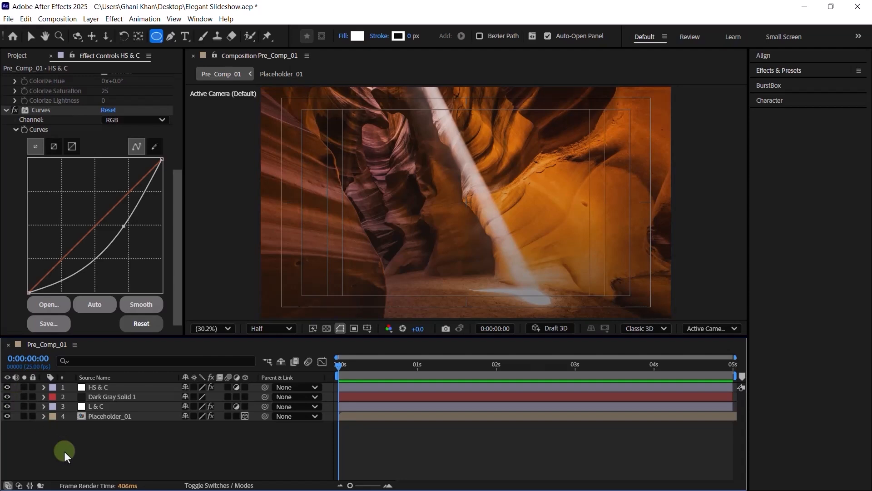
# - Start a horizontal text layer in the viewer with a 50 px font size
pyautogui.click(186, 37)
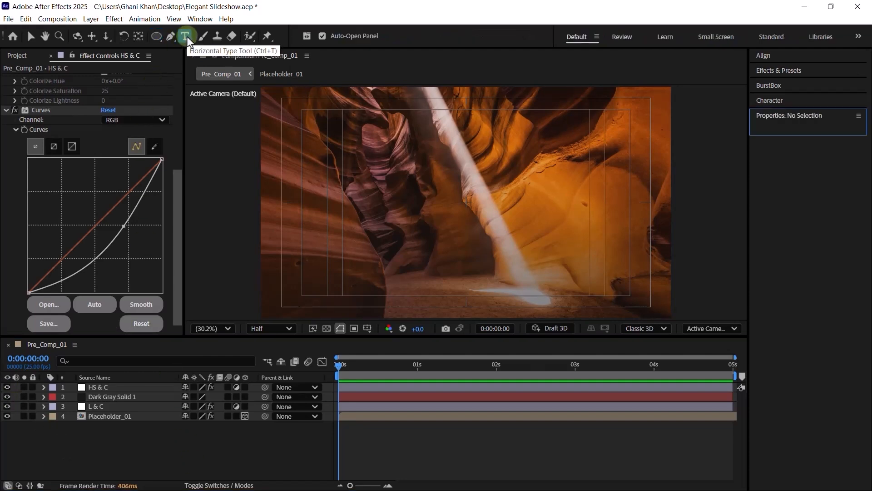
pyautogui.scroll(1, 363, 245)
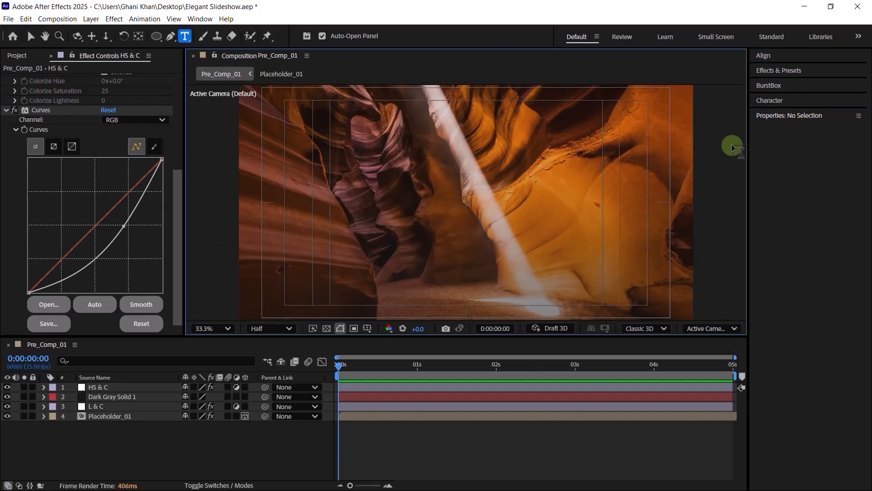
pyautogui.click(777, 101)
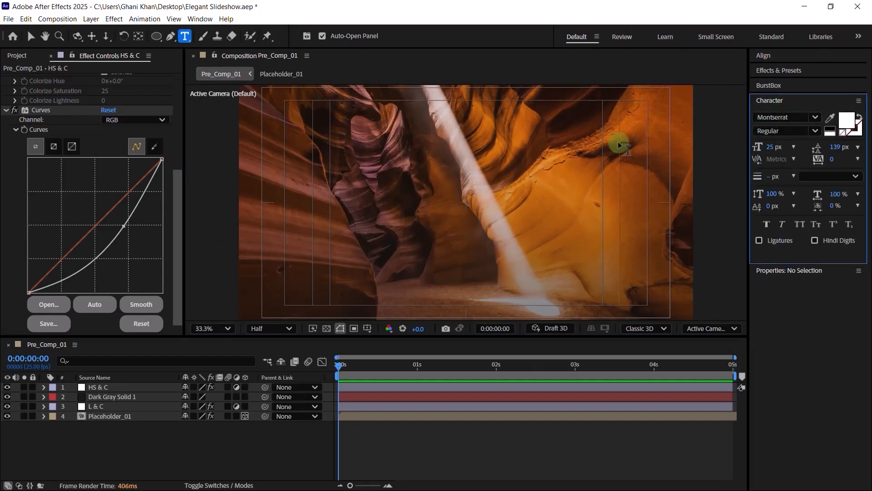
pyautogui.click(392, 213)
pyautogui.scroll(3, 392, 213)
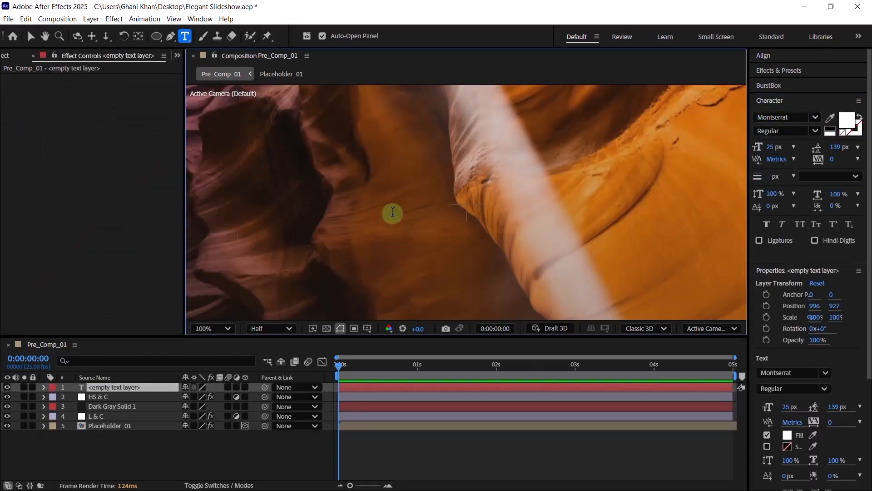
pyautogui.click(775, 149)
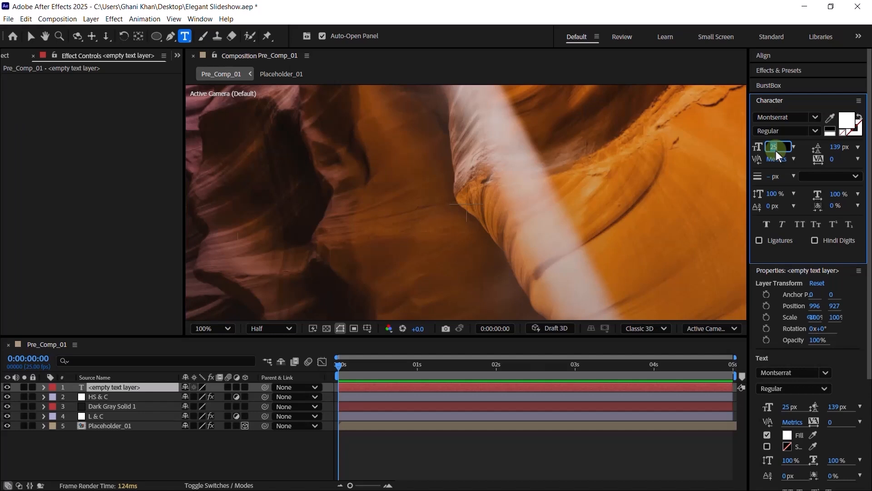
pyautogui.write('50')
pyautogui.press('Return')
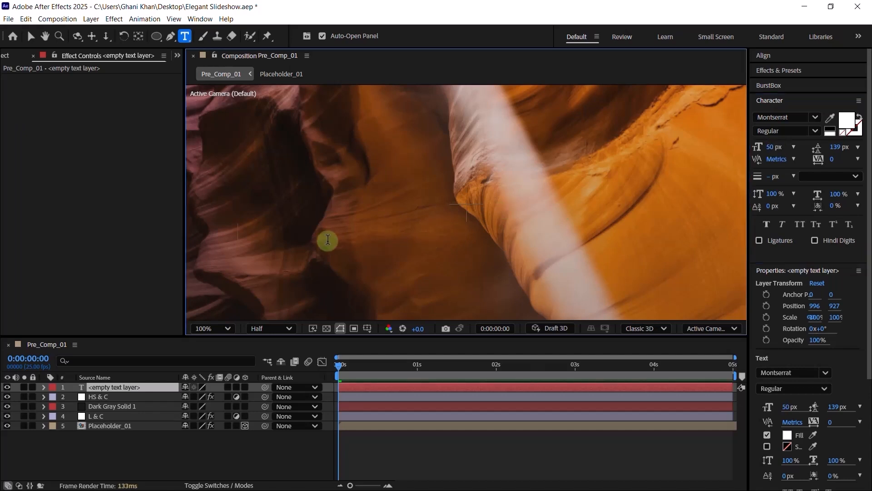
# - Type 'Page, United State' and reduce its font size to 25 px
pyautogui.write('Page')
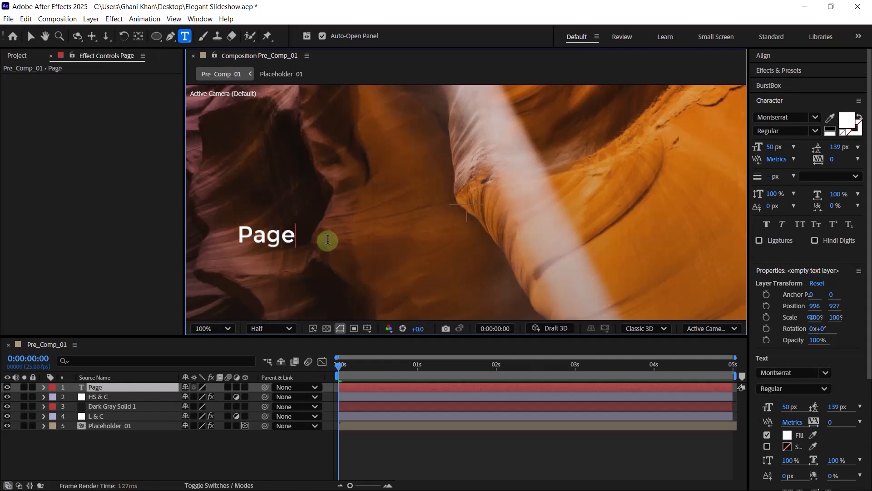
pyautogui.write(', Unite')
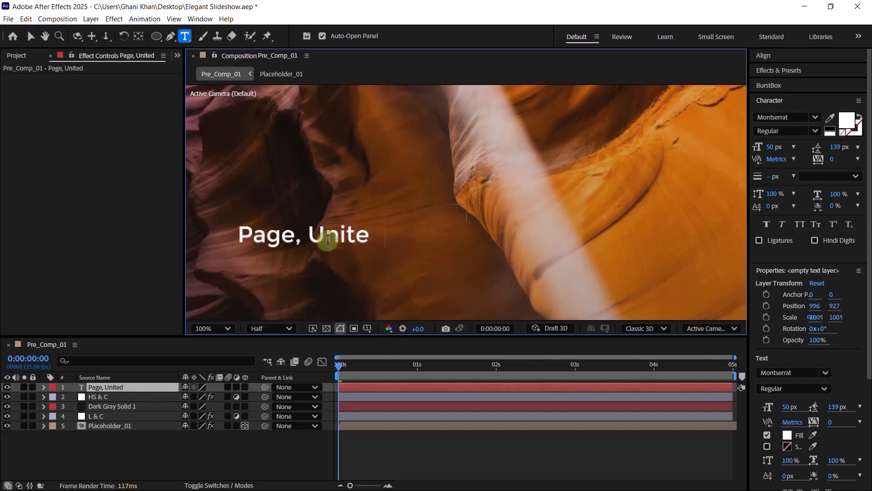
pyautogui.write('d State')
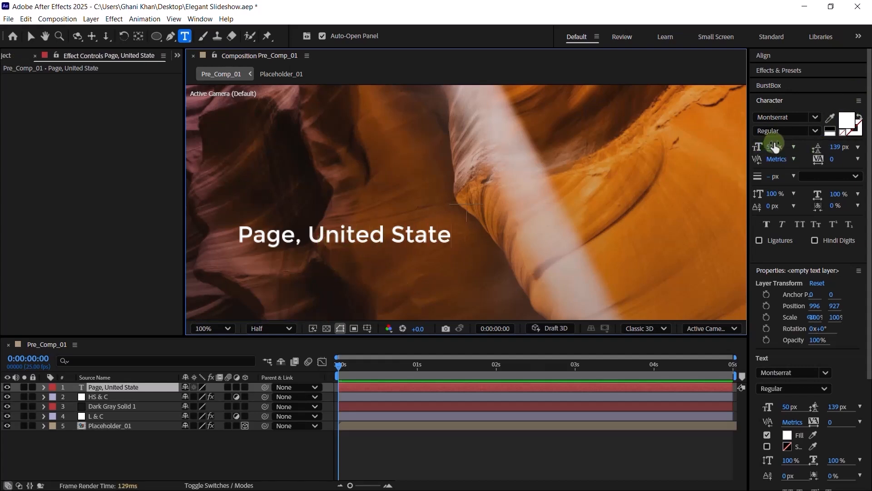
pyautogui.click(775, 146)
pyautogui.write('2')
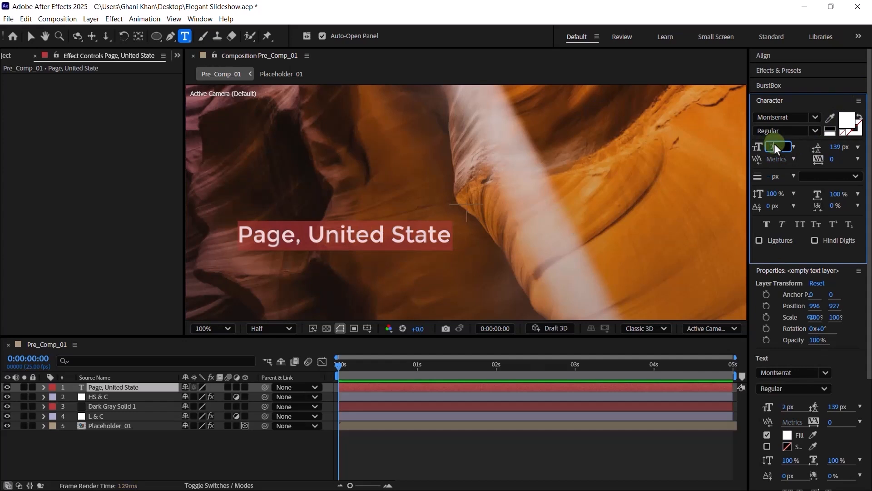
pyautogui.write('5')
pyautogui.press('Return')
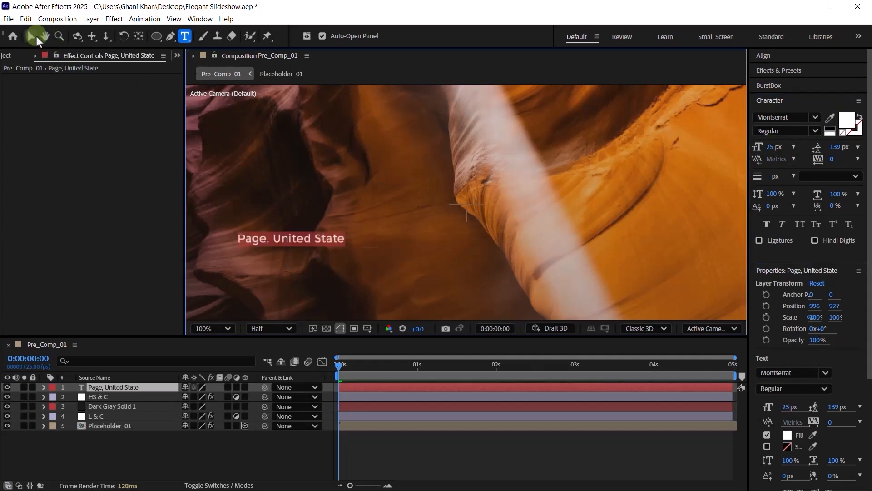
pyautogui.click(37, 36)
# - Position the title toward the centre and preview at Full resolution with Fast Previews off
pyautogui.moveTo(288, 241); pyautogui.dragTo(397, 214)
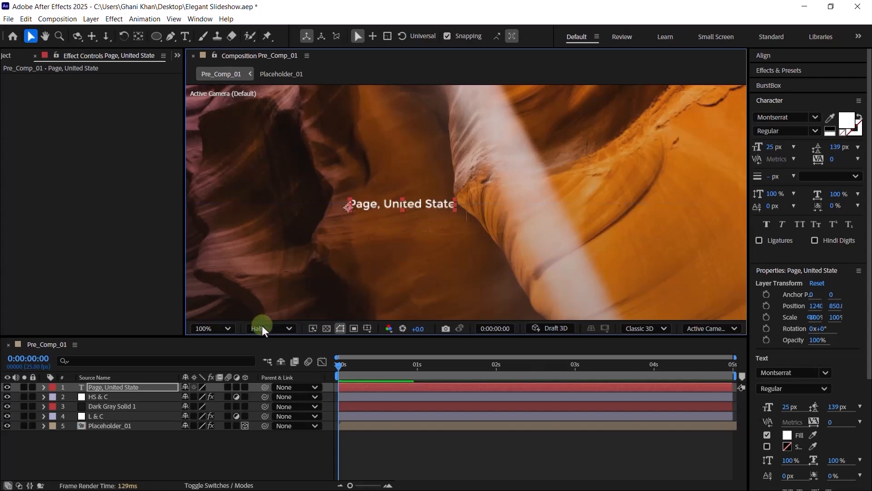
pyautogui.click(272, 328)
pyautogui.click(271, 366)
pyautogui.click(313, 328)
pyautogui.click(336, 341)
pyautogui.scroll(4, 385, 198)
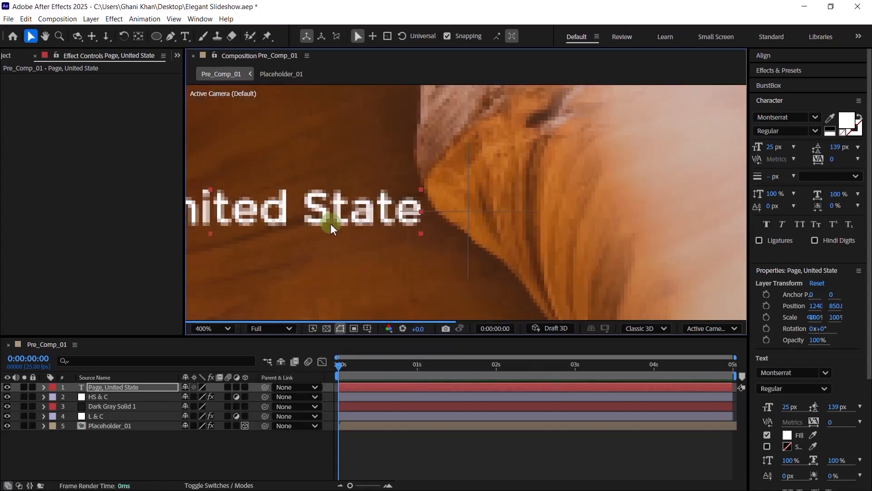
pyautogui.moveTo(407, 203); pyautogui.dragTo(405, 229)
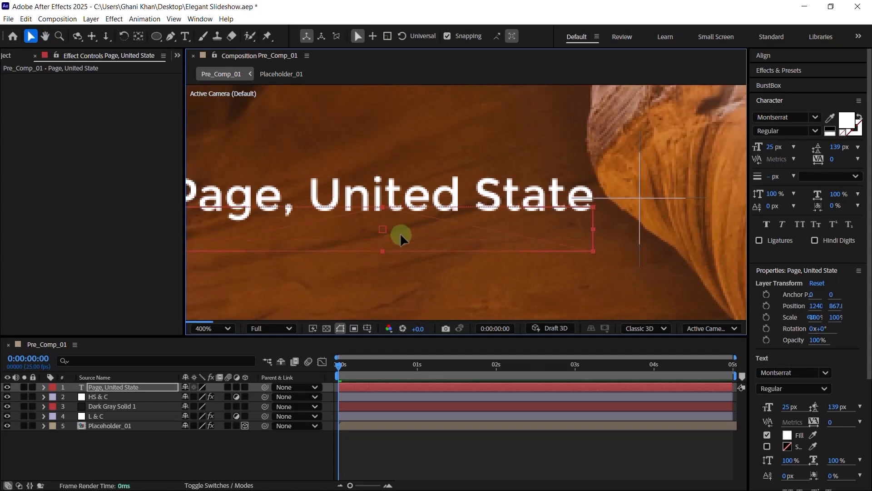
pyautogui.scroll(-2, 354, 236)
pyautogui.scroll(2, 343, 233)
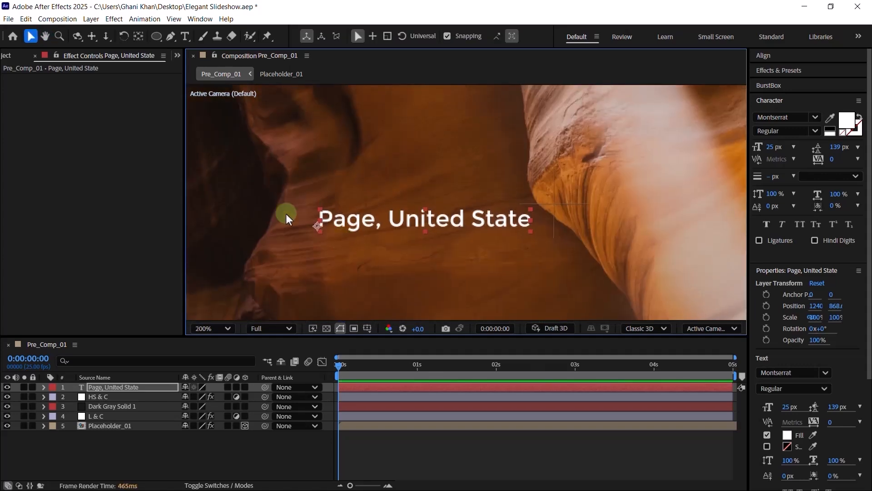
# - Snap the title's anchor point to the text's left start using the Pan Behind tool
pyautogui.click(140, 36)
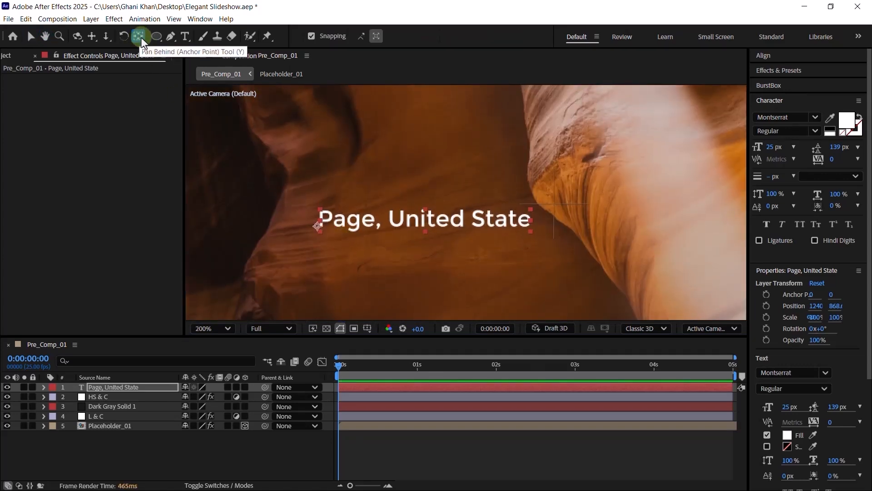
pyautogui.click(312, 36)
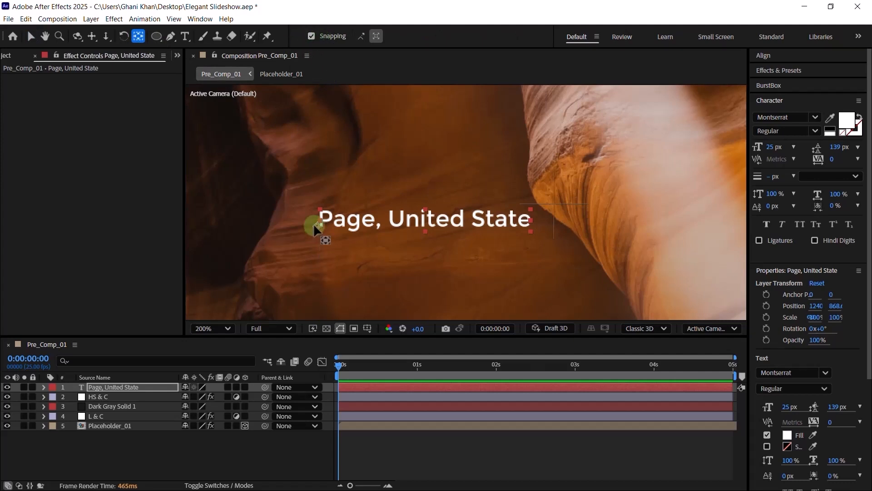
pyautogui.moveTo(317, 225); pyautogui.dragTo(320, 228)
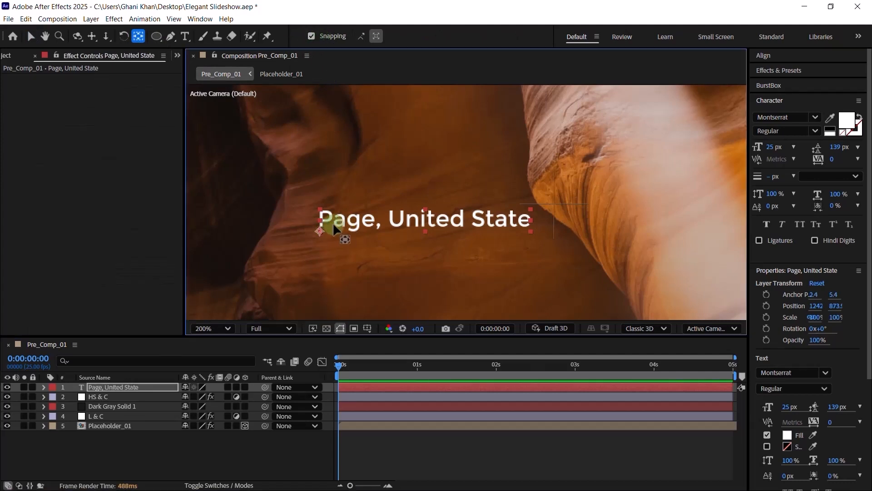
# - Trim the title layer to start at 0:00:03:10
pyautogui.press('v')
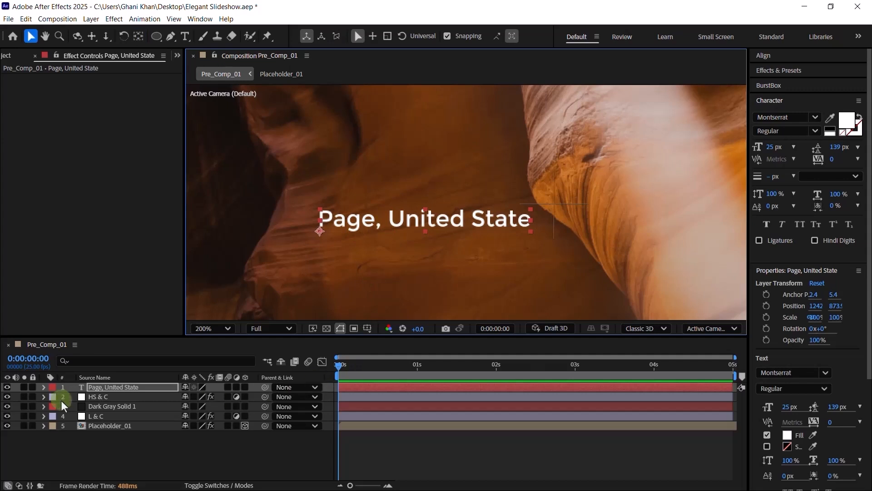
pyautogui.click(44, 387)
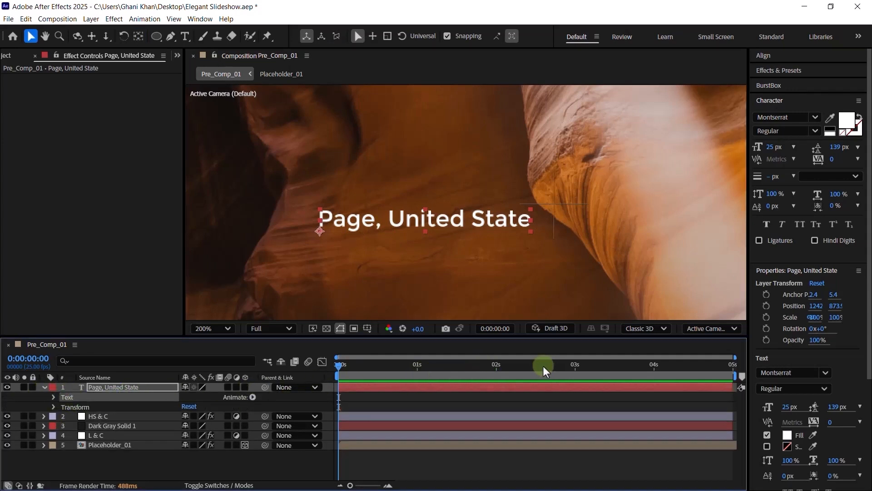
pyautogui.click(575, 368)
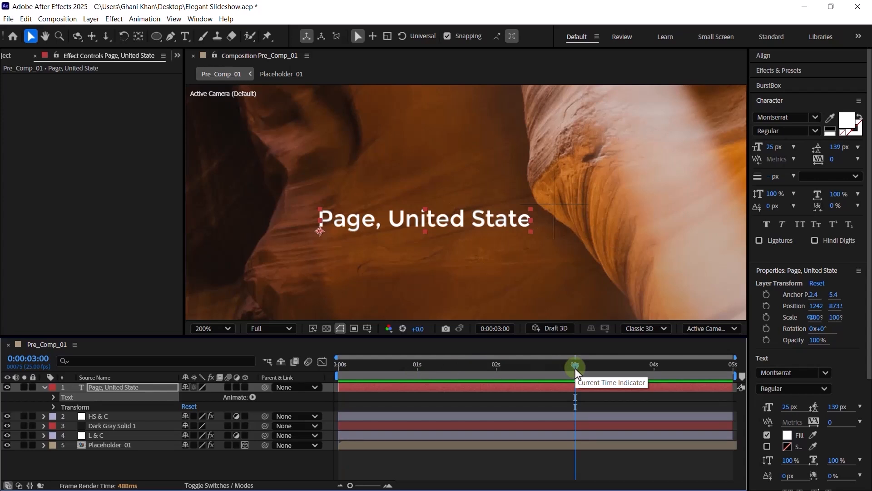
pyautogui.moveTo(576, 368); pyautogui.dragTo(601, 417)
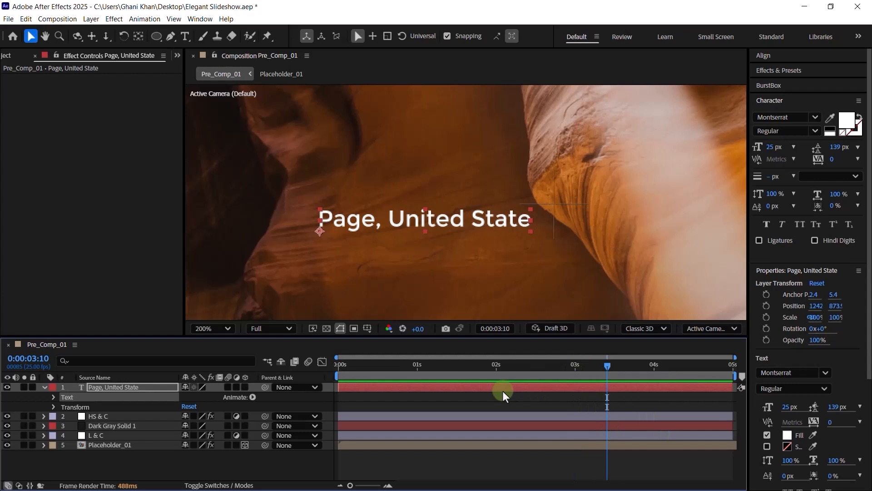
pyautogui.hotkey('alt', '[')
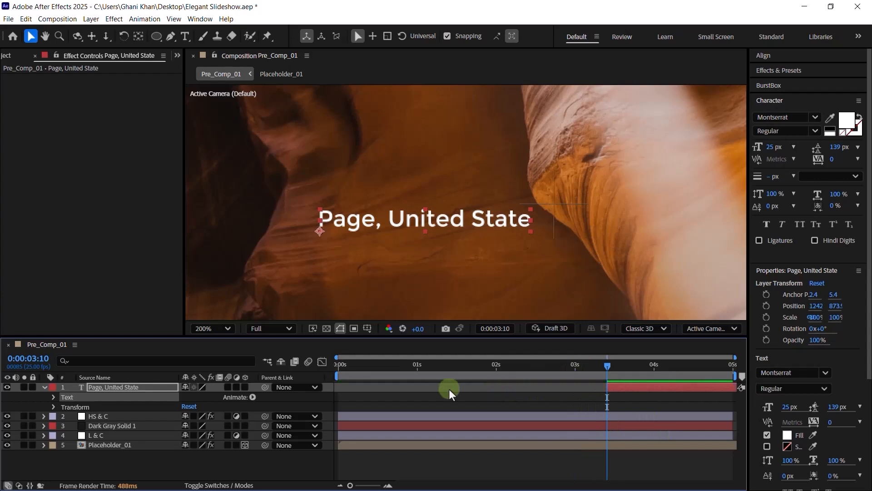
# - Add a text animator with Position and Opacity properties to the title
pyautogui.click(251, 398)
pyautogui.click(291, 222)
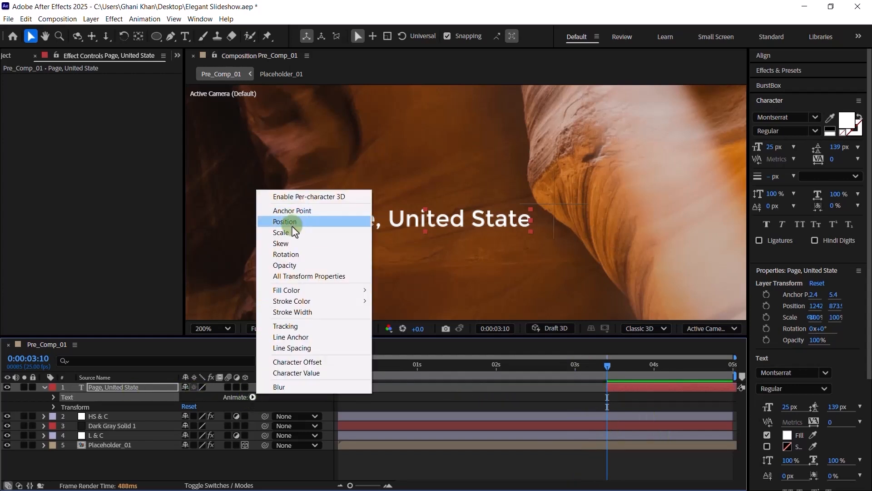
pyautogui.click(251, 398)
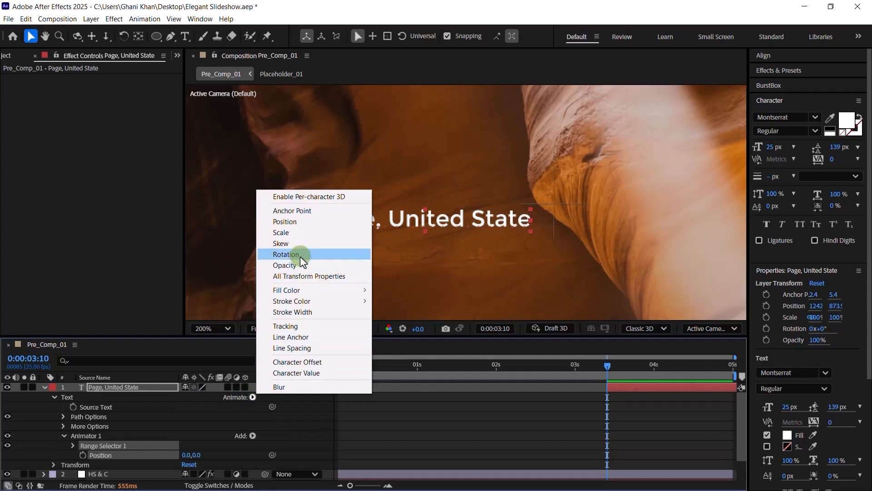
pyautogui.click(291, 266)
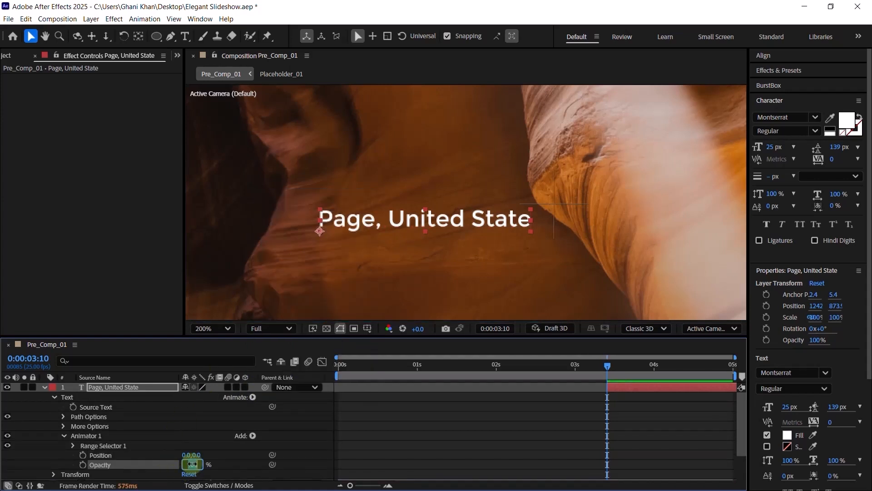
pyautogui.write('0')
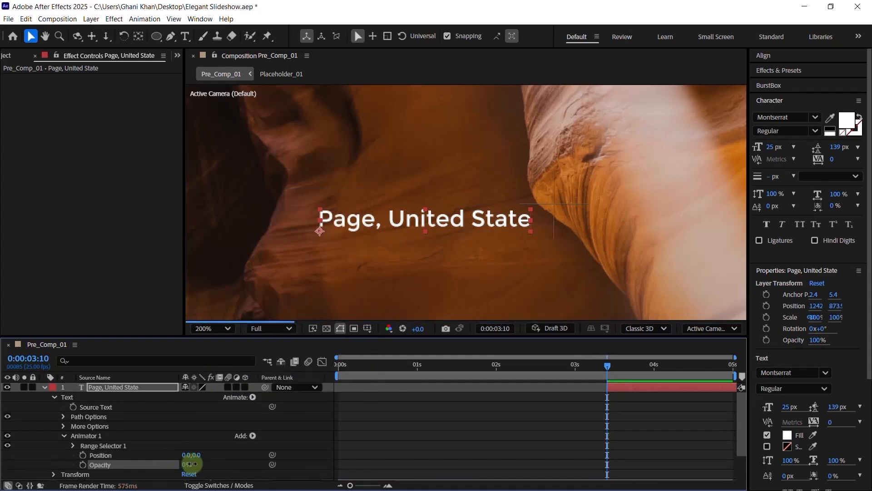
pyautogui.press('Return')
# - Give the animator a Position offset of -100,0 and 50% Opacity
pyautogui.click(187, 454)
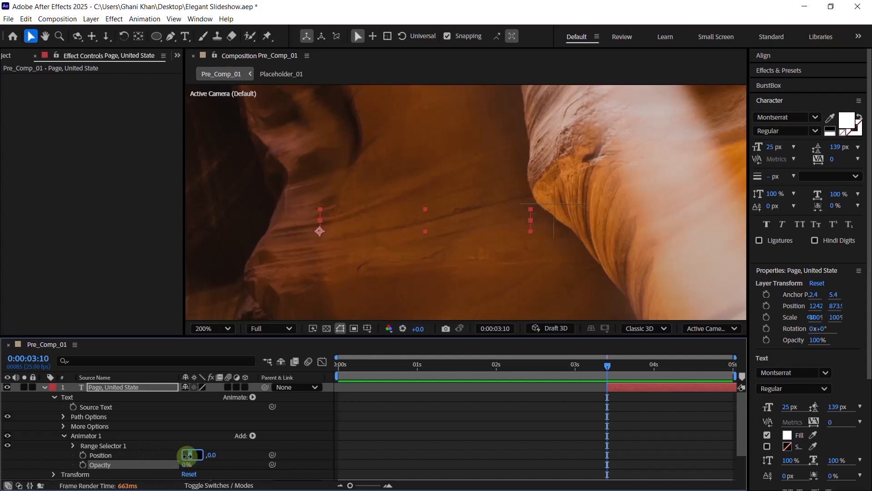
pyautogui.write('-100')
pyautogui.press('Return')
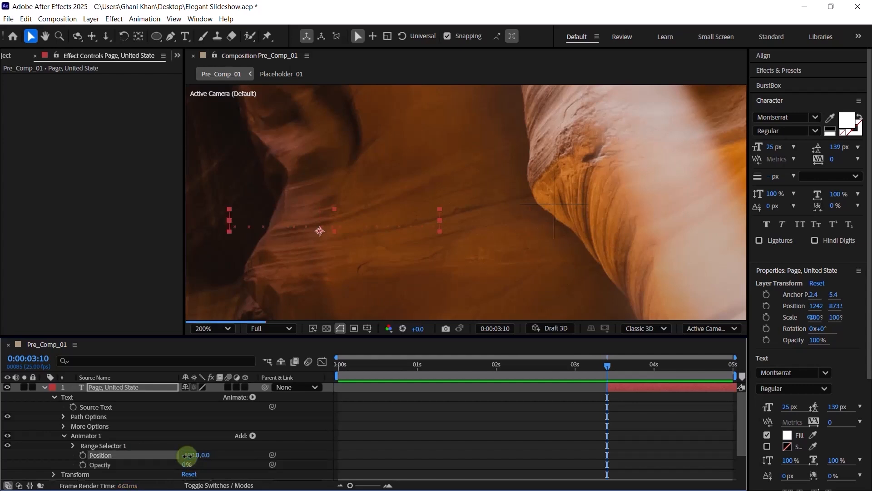
pyautogui.press('F2')
pyautogui.click(187, 465)
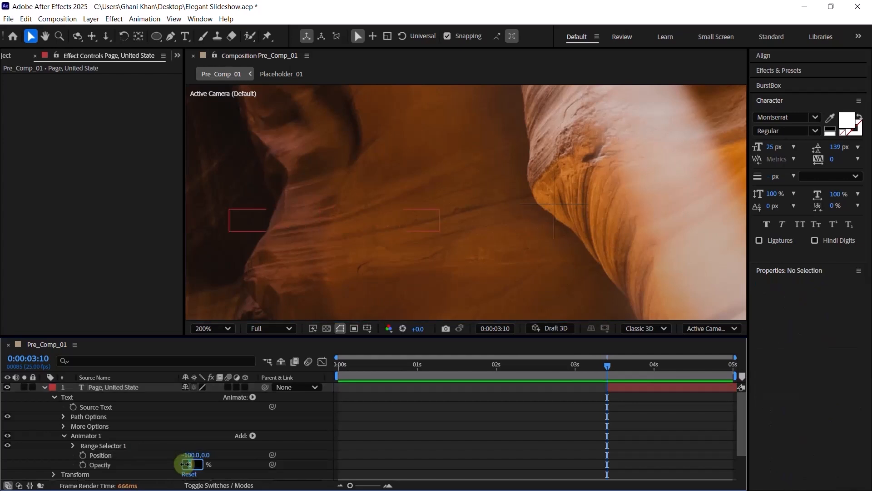
pyautogui.press('Return')
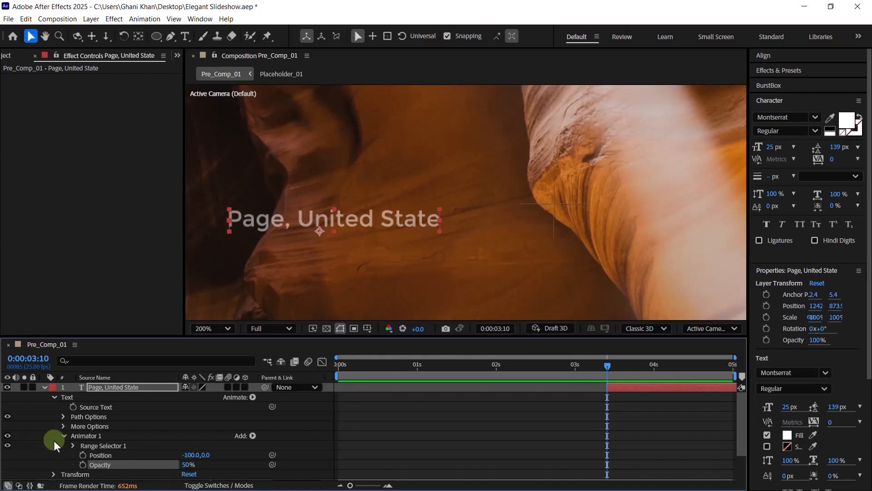
pyautogui.click(72, 445)
pyautogui.scroll(-2, 72, 446)
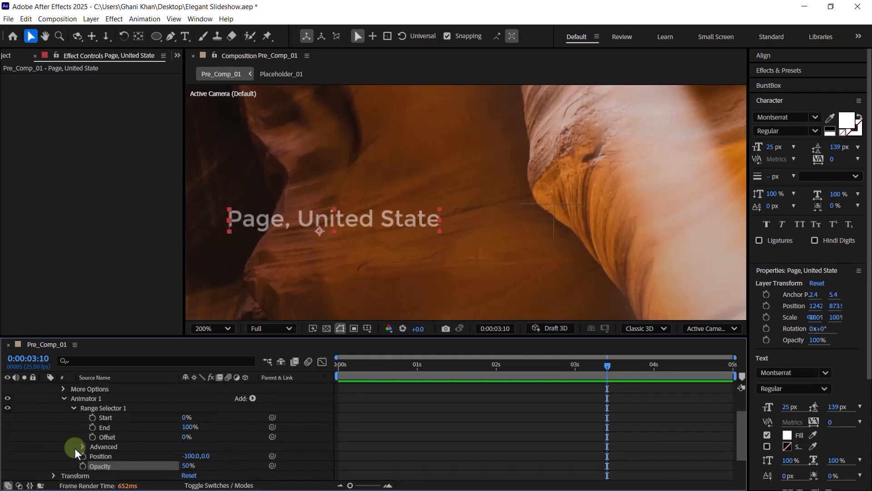
# - Set Range Selector 1's Shape to Ramp Up and Based On to Words
pyautogui.click(83, 446)
pyautogui.scroll(-3, 83, 446)
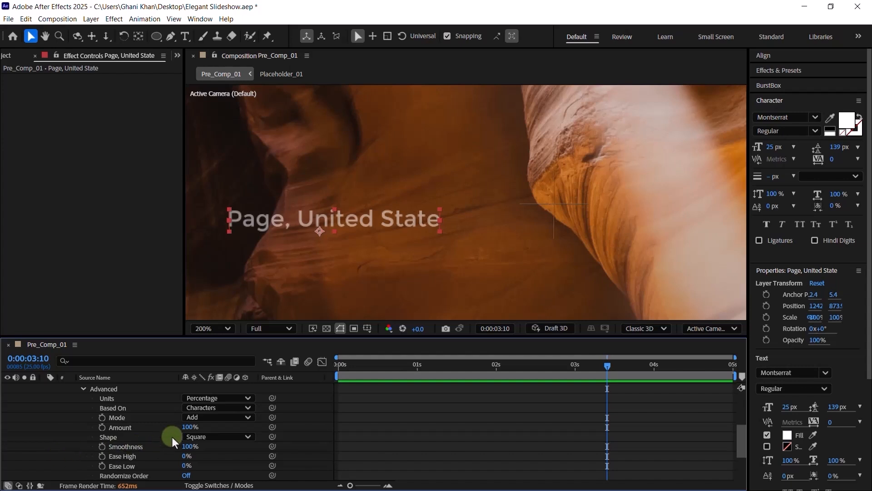
pyautogui.click(213, 436)
pyautogui.click(216, 384)
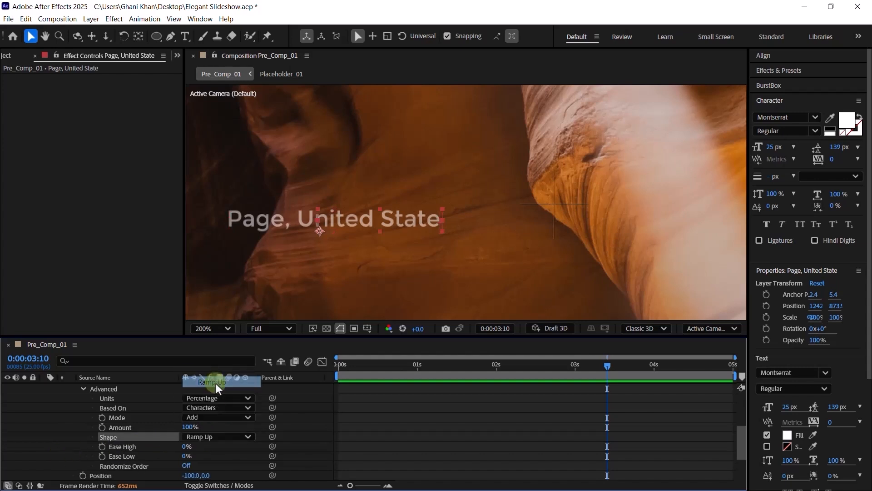
pyautogui.click(211, 408)
pyautogui.click(214, 444)
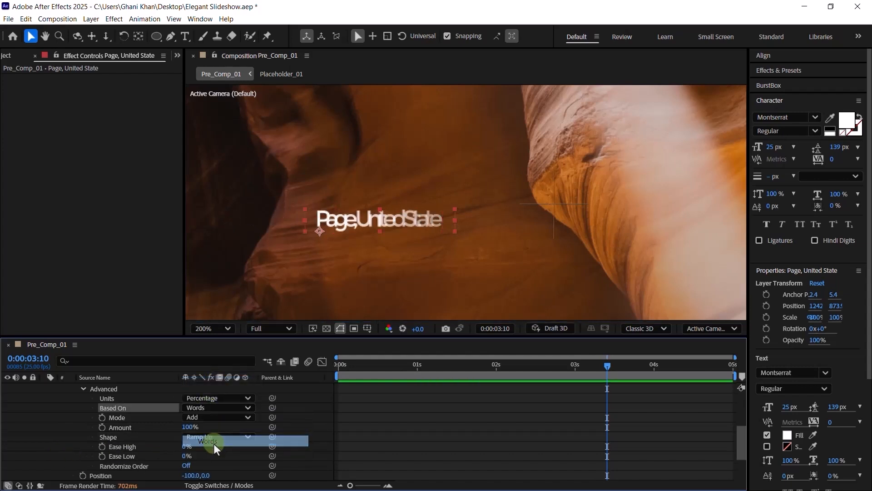
pyautogui.scroll(-2, 160, 440)
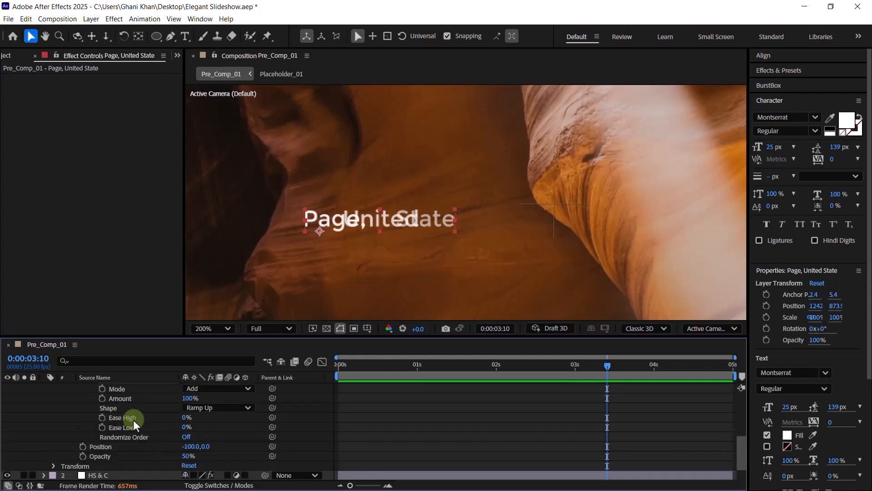
# - Set the range selector's Ease Low to 100%
pyautogui.click(187, 427)
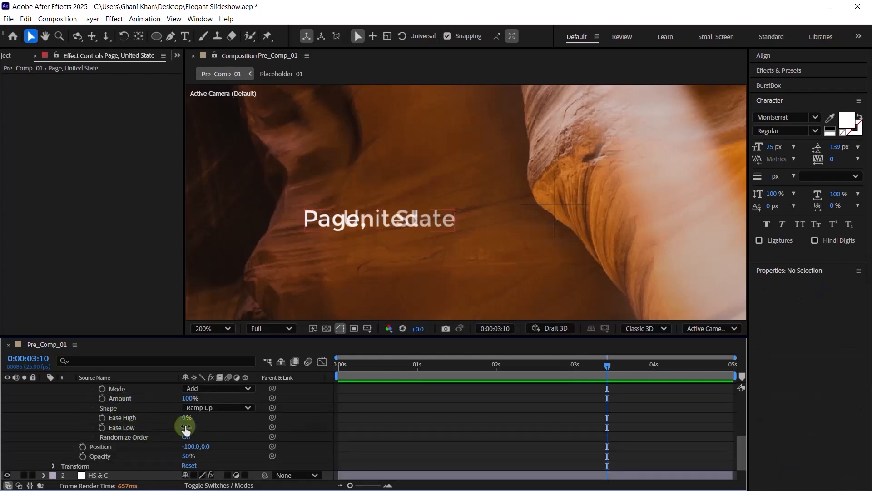
pyautogui.click(187, 427)
pyautogui.write('100')
pyautogui.press('Return')
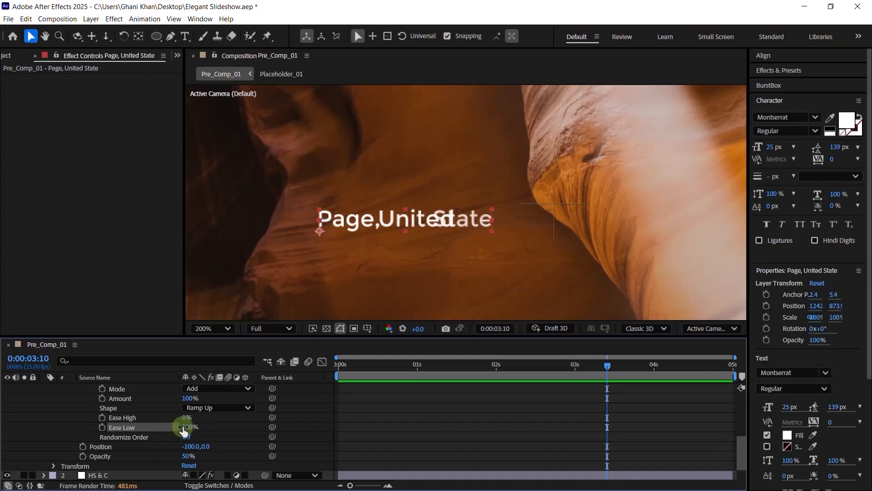
pyautogui.scroll(5, 170, 429)
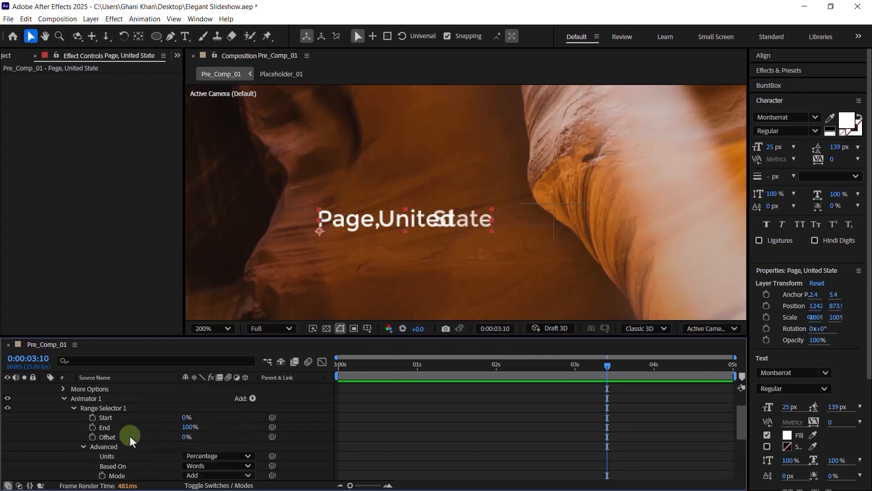
# - Keyframe Range Selector 1's Offset at -100% at 3:10, then step through time to check
pyautogui.click(93, 436)
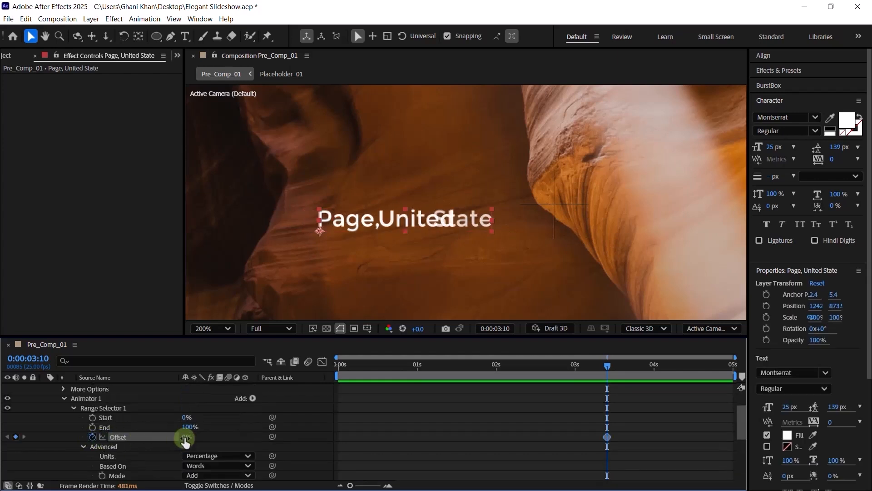
pyautogui.moveTo(185, 439); pyautogui.dragTo(125, 437)
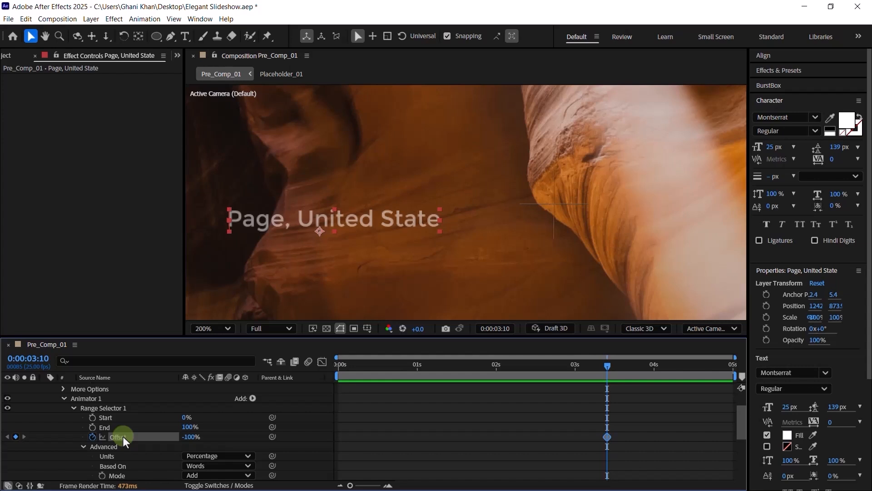
pyautogui.hotkey('shift', 'pagedown')
pyautogui.hotkey('shift', 'pagedown')
pyautogui.hotkey('shift', 'pagedown')
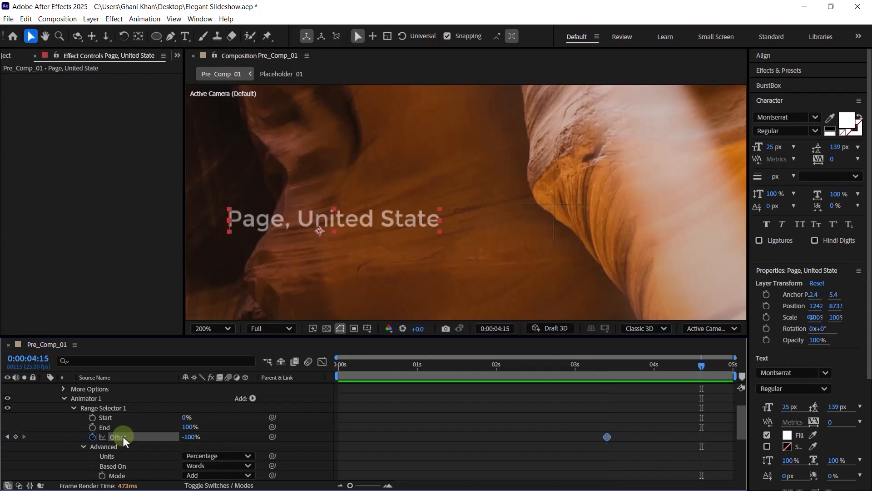
pyautogui.press('space')
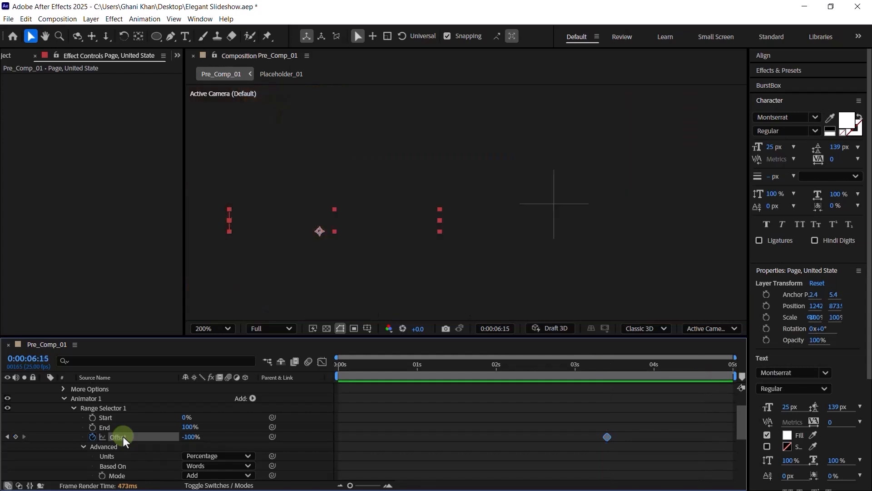
pyautogui.hotkey('shift', 'pageup')
pyautogui.hotkey('shift', 'pageup')
# - Change Pre_Comp_01's duration to 0:00:20:00 in Composition Settings
pyautogui.click(655, 419)
pyautogui.hotkey('ctrl', 'k')
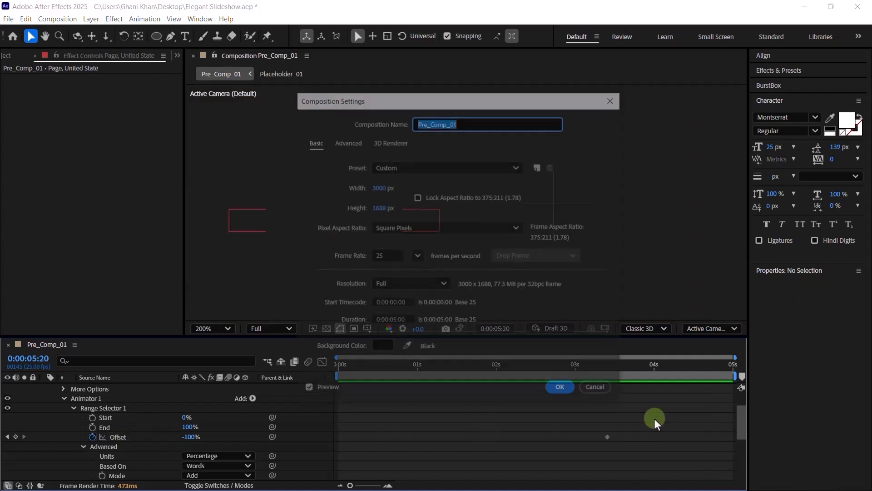
pyautogui.click(386, 321)
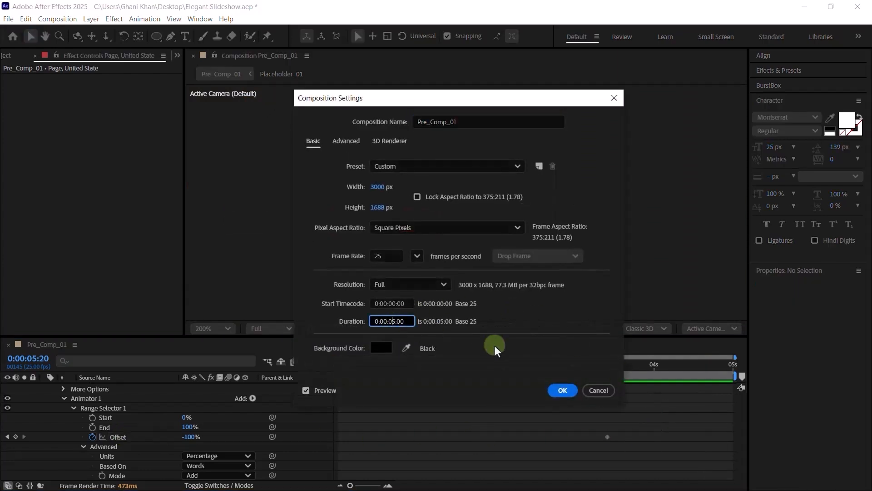
pyautogui.write('20')
pyautogui.press('Return')
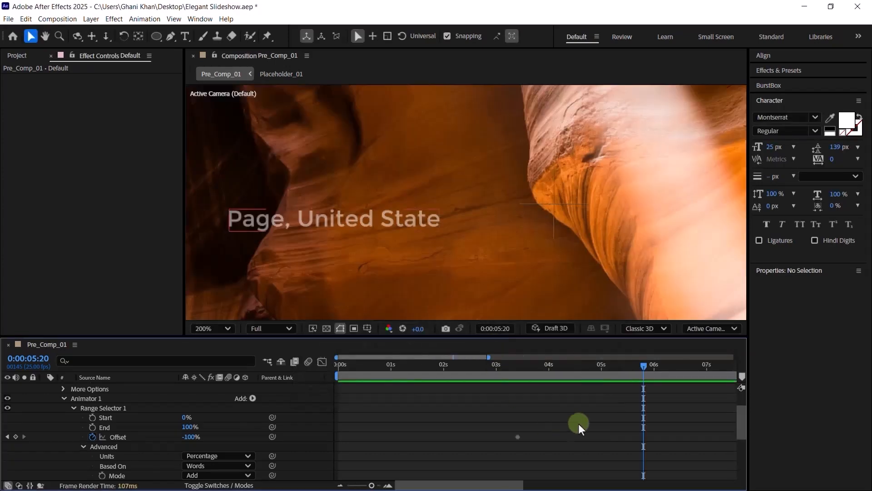
# - Extend HS & C, L & C, Dark Gray Solid 1 and the title layer to 20 seconds
pyautogui.scroll(3, 61, 399)
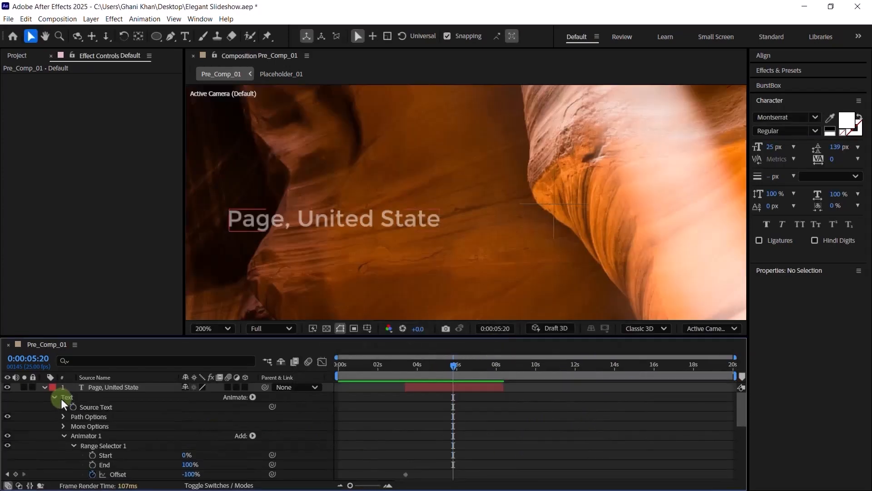
pyautogui.click(44, 387)
pyautogui.click(467, 426)
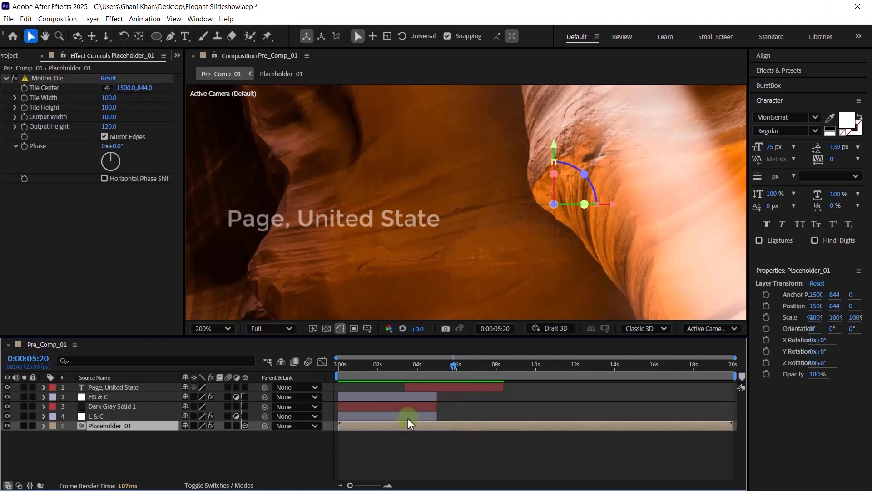
pyautogui.click(422, 408)
pyautogui.keyDown('shift'); pyautogui.click(410, 415); pyautogui.keyUp('shift')
pyautogui.keyDown('shift'); pyautogui.click(416, 398); pyautogui.keyUp('shift')
pyautogui.moveTo(437, 398); pyautogui.dragTo(733, 399)
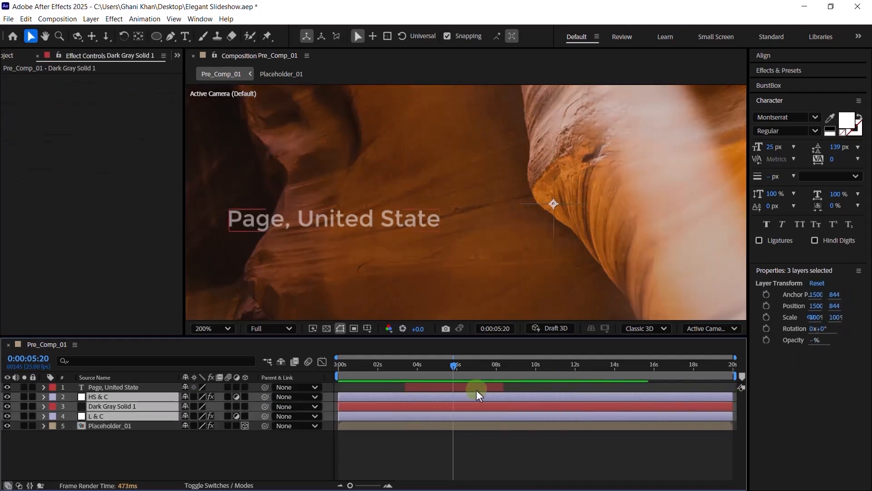
pyautogui.moveTo(503, 387); pyautogui.dragTo(736, 386)
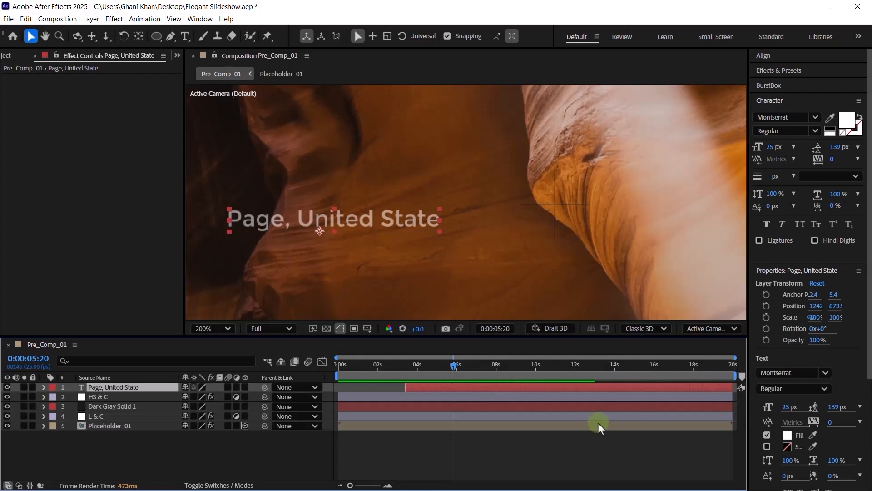
pyautogui.click(400, 389)
pyautogui.click(439, 386)
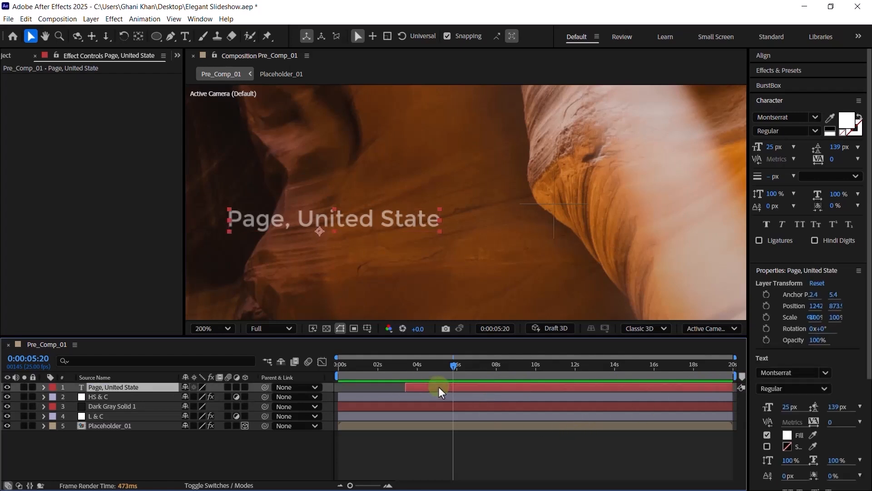
# - Reveal the title's keyframes and preview the text animation
pyautogui.press('u')
pyautogui.press('space')
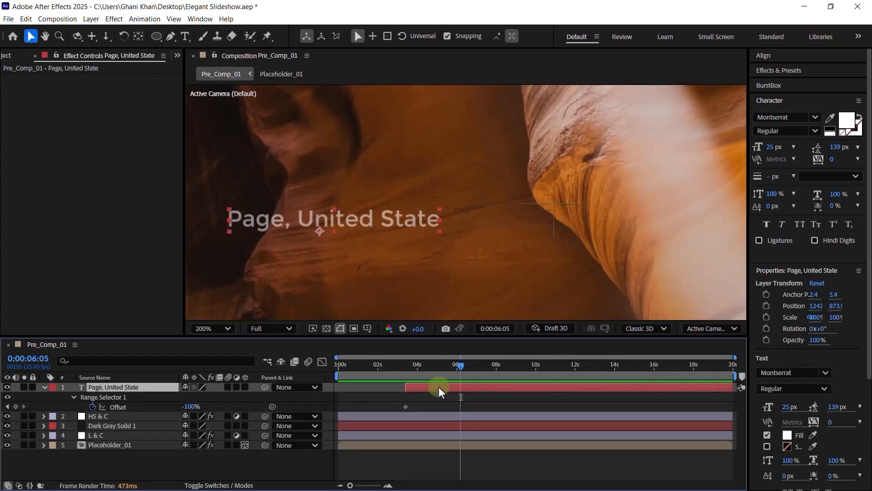
pyautogui.press('space')
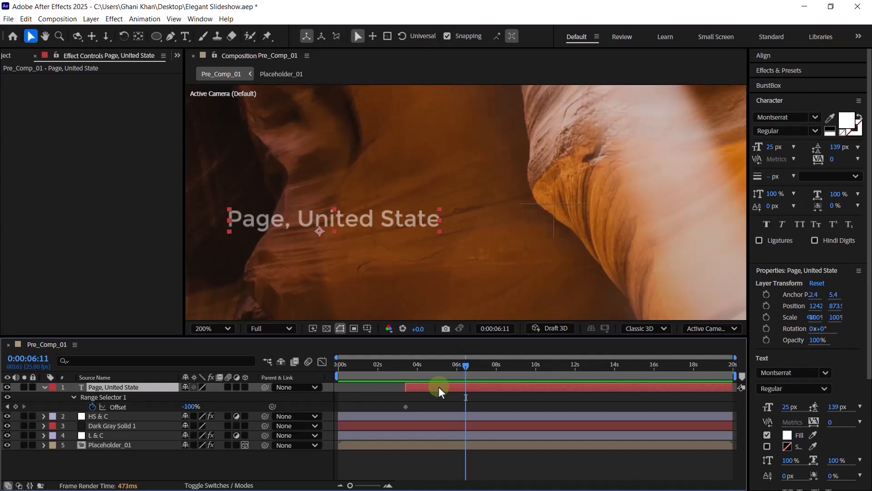
# - Set the ending Offset keyframe to 100% and the animator's Opacity to 0%
pyautogui.click(189, 406)
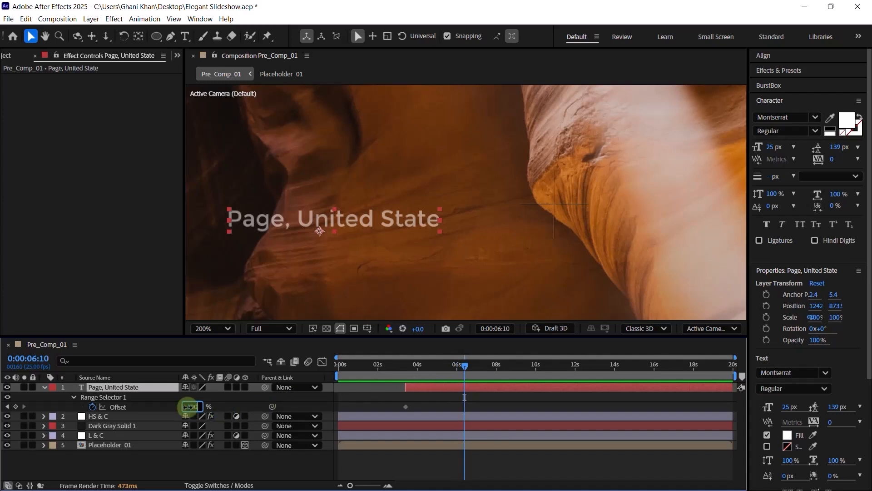
pyautogui.write('100')
pyautogui.press('Return')
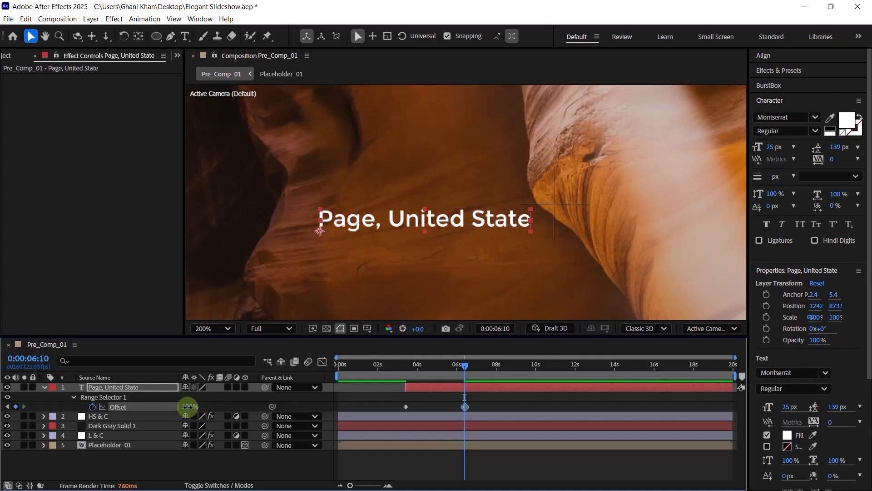
pyautogui.press('u')
pyautogui.press('u')
pyautogui.scroll(-2, 181, 422)
pyautogui.click(118, 437)
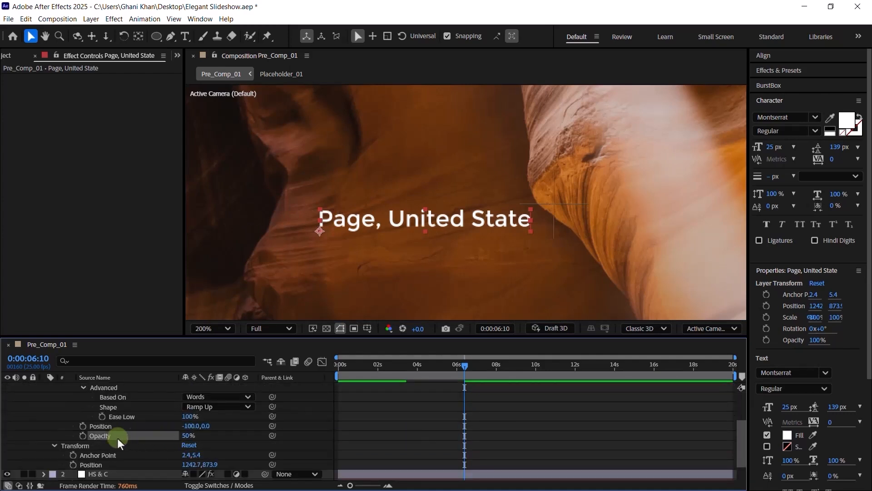
pyautogui.click(187, 436)
pyautogui.write('0')
pyautogui.press('Return')
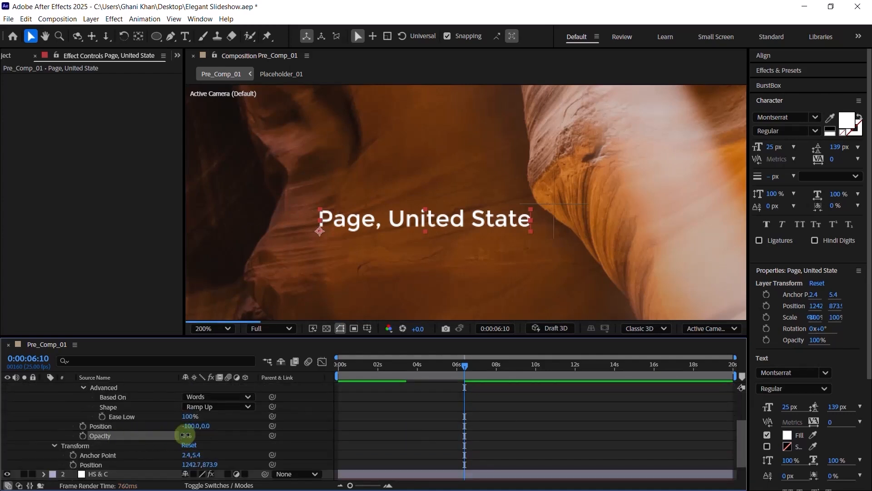
# - Set preview resolution to Half, then preview the soloed Page, United State text fade-in and unsolo it
pyautogui.moveTo(437, 368); pyautogui.dragTo(390, 369)
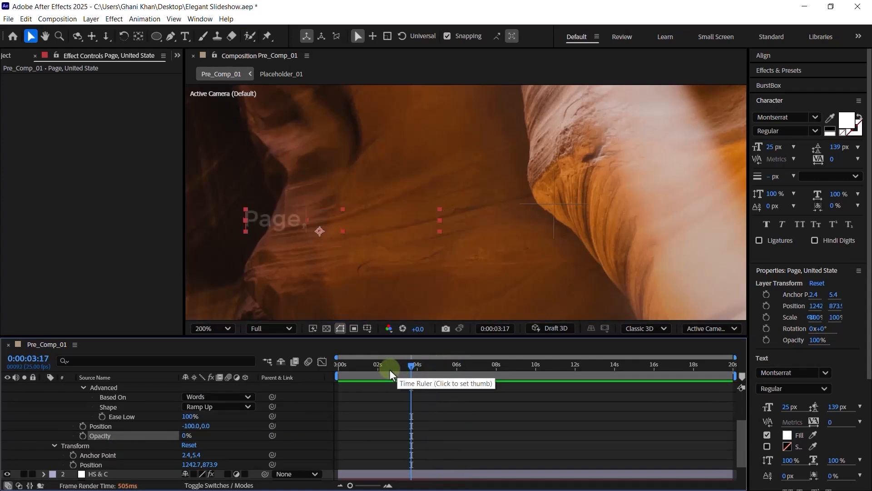
pyautogui.click(261, 331)
pyautogui.click(267, 377)
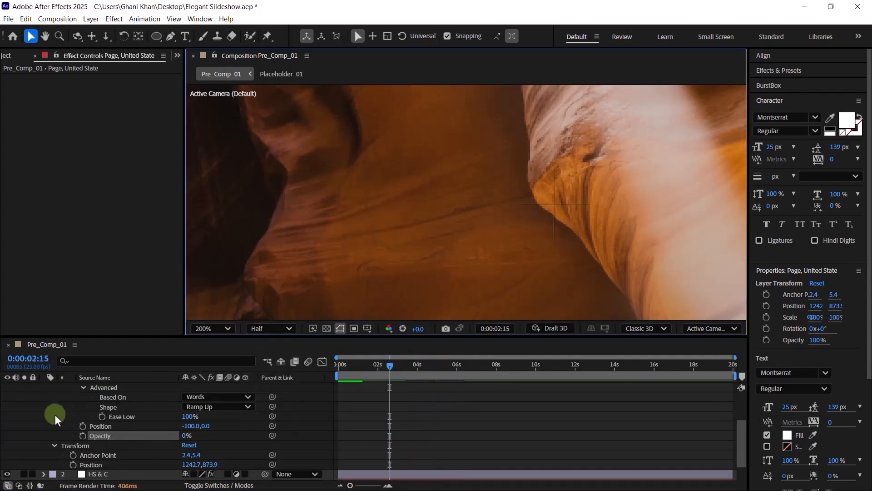
pyautogui.scroll(3, 54, 404)
pyautogui.click(42, 388)
pyautogui.click(24, 387)
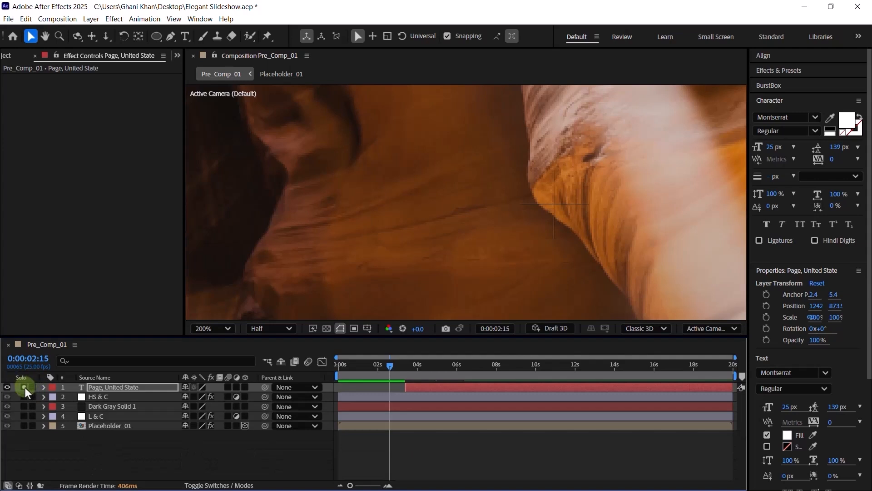
pyautogui.press('space')
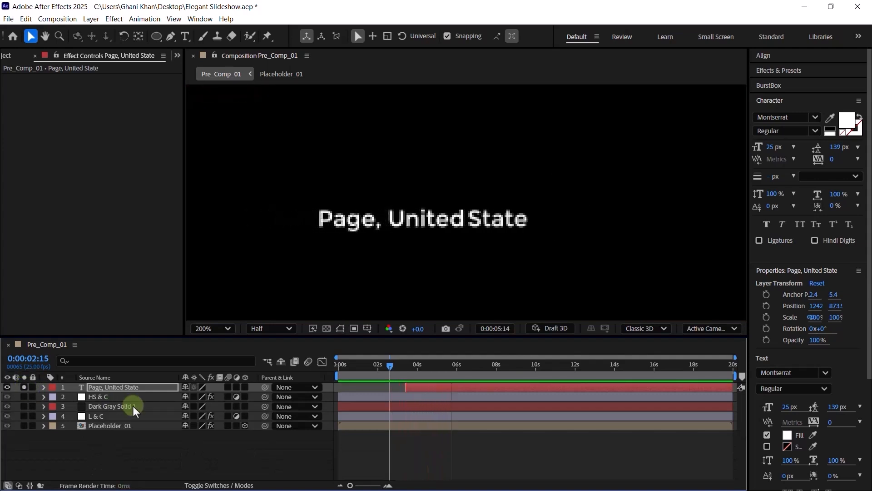
pyautogui.press('space')
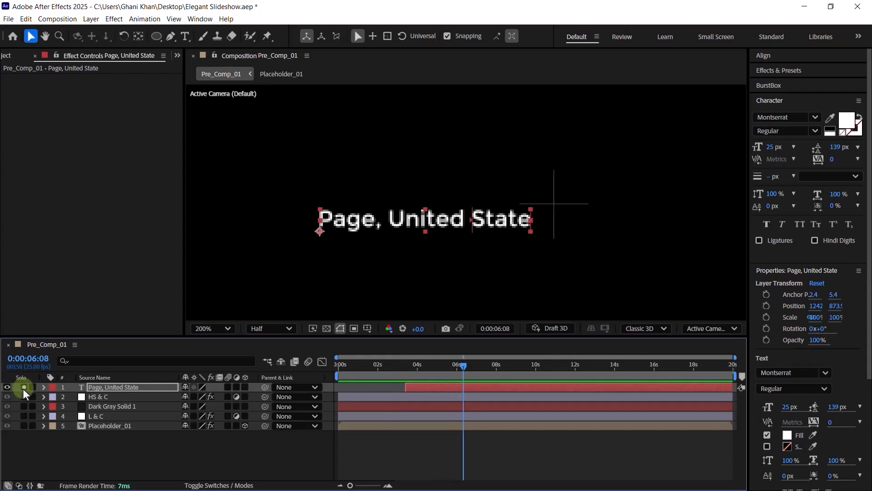
pyautogui.click(24, 387)
pyautogui.click(128, 389)
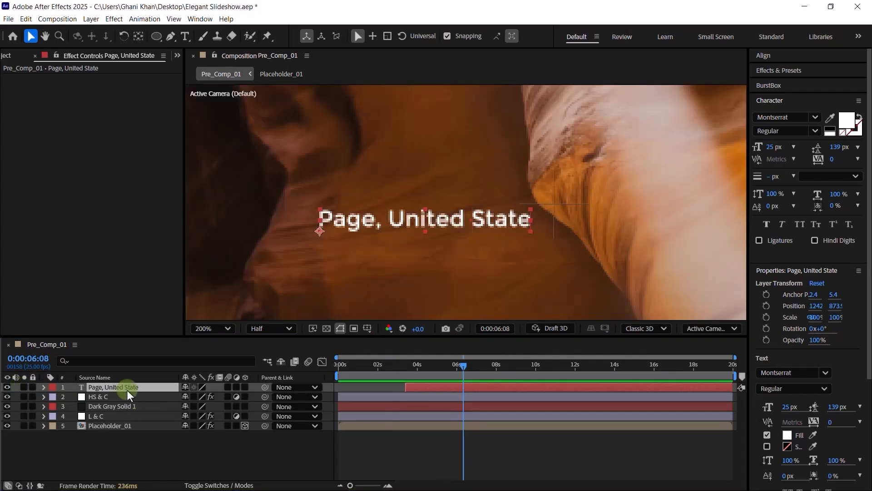
# - Duplicate the Page, United State layer, start it at 3:00, and raise it above the original
pyautogui.hotkey('ctrl', 'd')
pyautogui.moveTo(416, 367); pyautogui.dragTo(408, 388)
pyautogui.hotkey('shift', 'pageup')
pyautogui.click(411, 372)
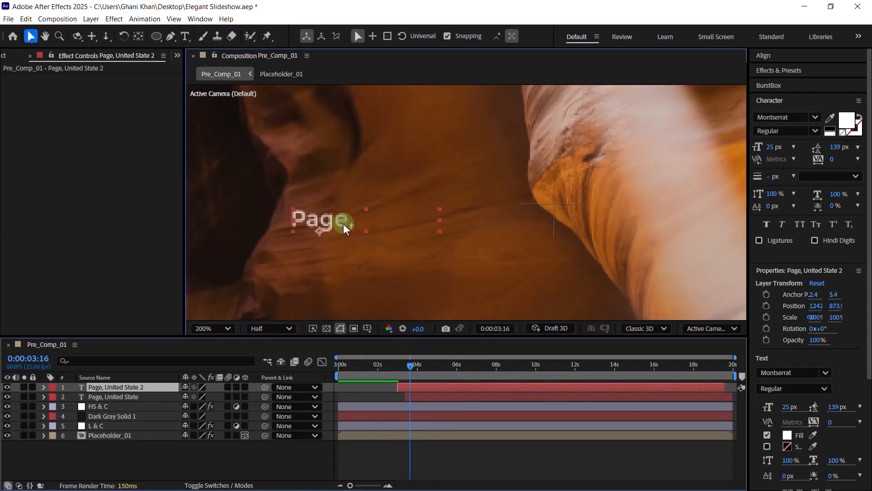
pyautogui.moveTo(344, 225); pyautogui.dragTo(336, 184)
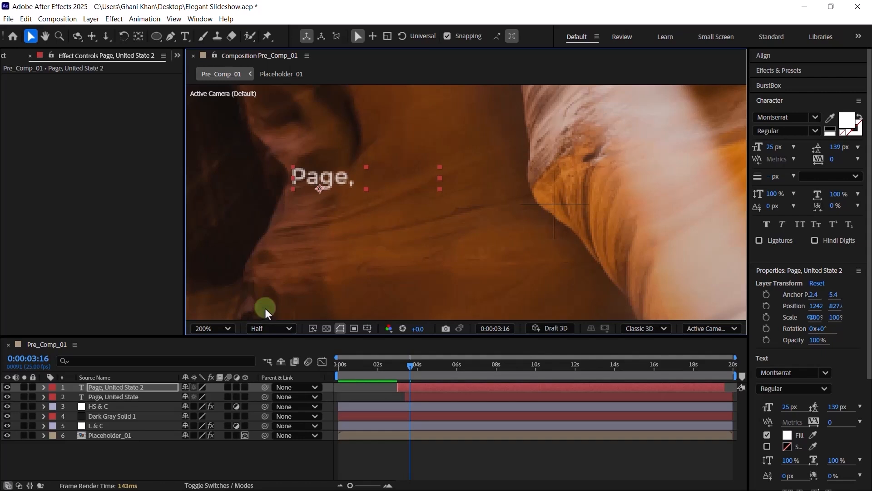
# - Set the duplicate title's font to 150 px, ExtraLight weight
pyautogui.scroll(-2, 319, 244)
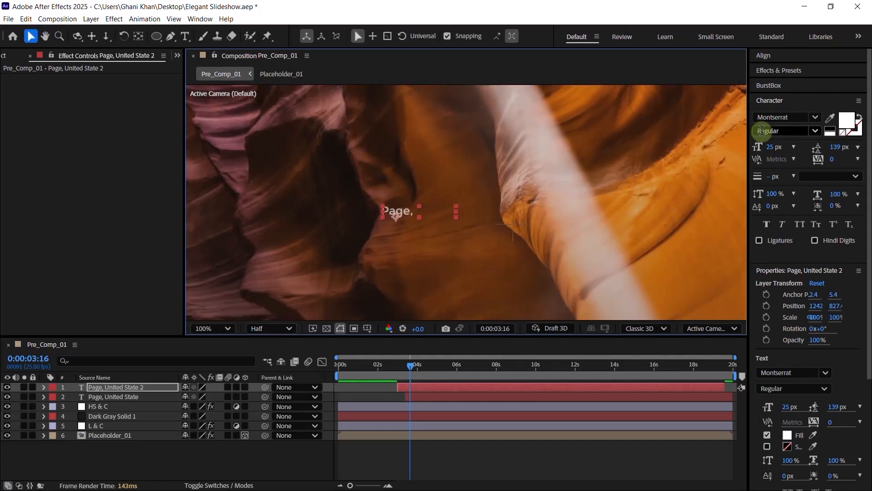
pyautogui.click(774, 147)
pyautogui.write('150')
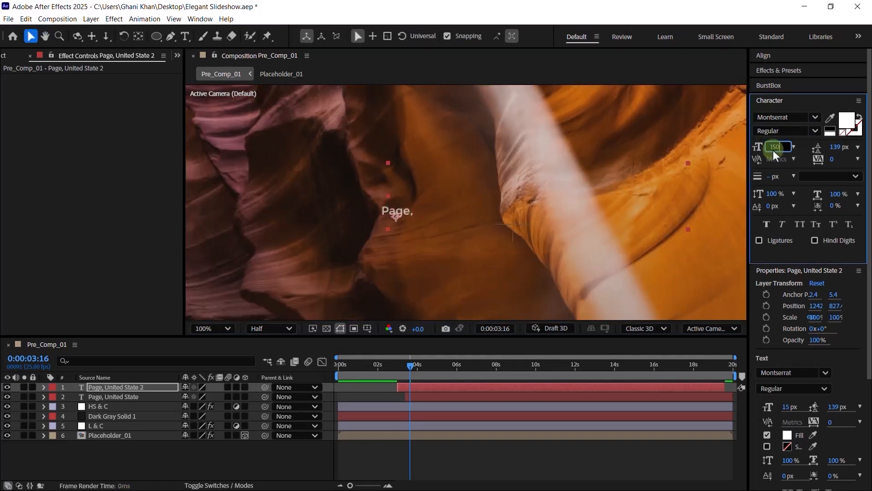
pyautogui.press('Return')
pyautogui.click(812, 132)
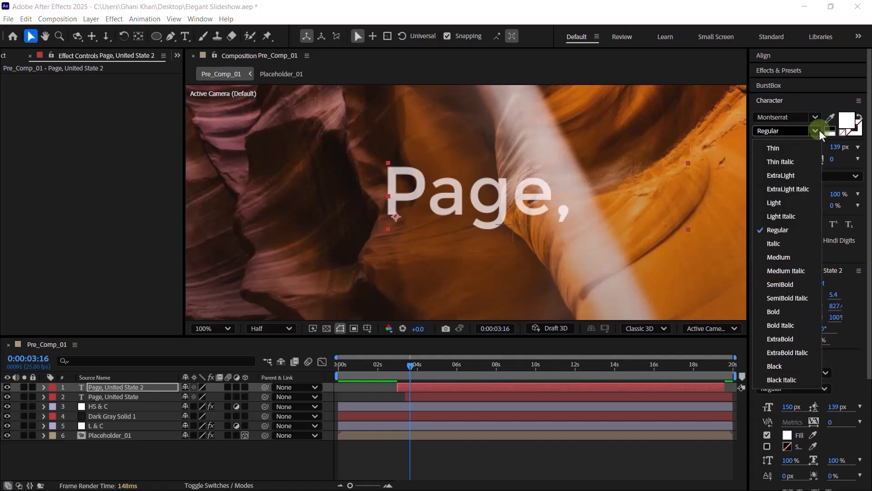
pyautogui.click(789, 178)
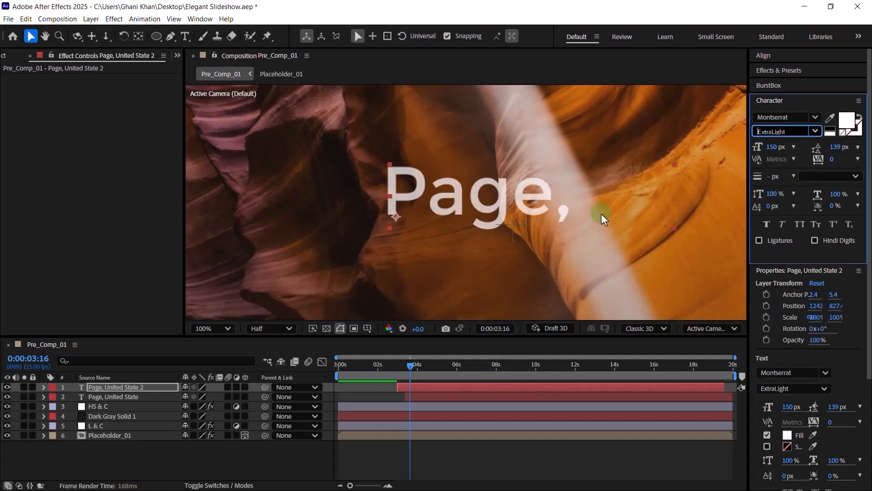
# - Move the large title left and retype its text as 'Antelope Canyoun'
pyautogui.click(505, 367)
pyautogui.moveTo(435, 192); pyautogui.dragTo(296, 191)
pyautogui.moveTo(535, 189); pyautogui.dragTo(390, 194)
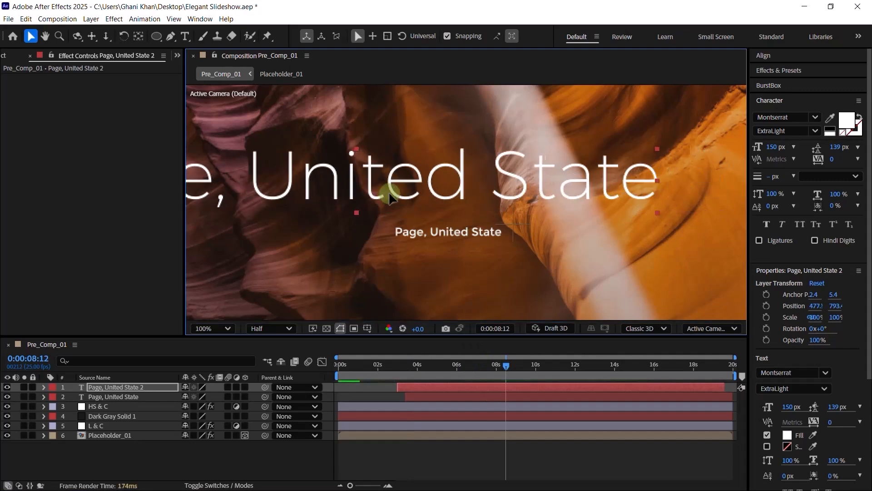
pyautogui.doubleClick(390, 194)
pyautogui.write('Antelope Canyoun')
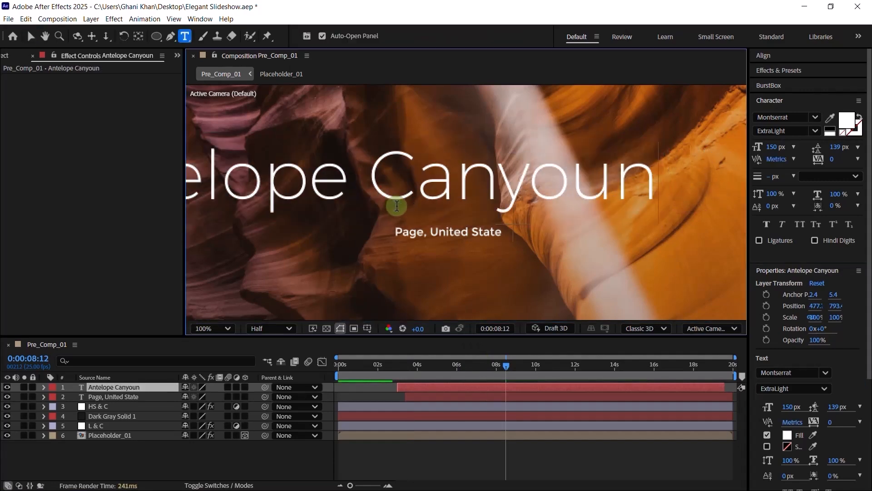
pyautogui.click(36, 37)
# - Adjust the anchor point and shift Antelope Canyoun further left above the subtitle
pyautogui.scroll(-2, 312, 146)
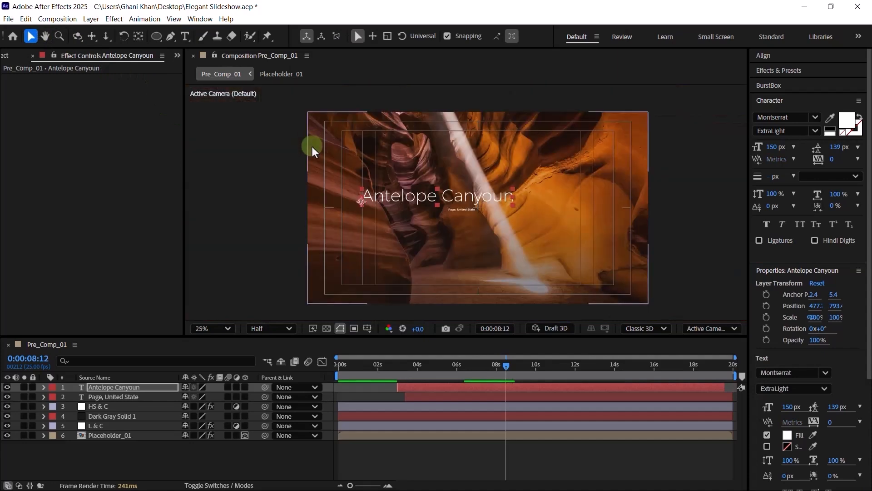
pyautogui.moveTo(347, 189); pyautogui.dragTo(288, 193)
pyautogui.press('y')
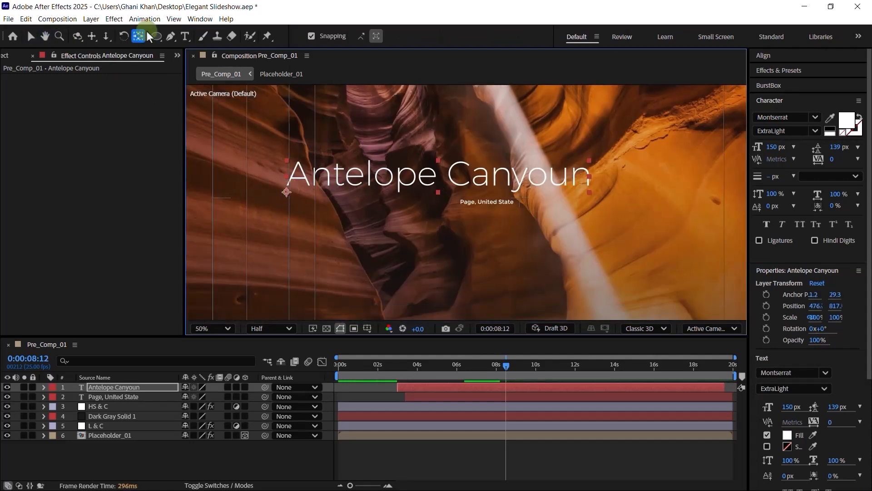
pyautogui.press('v')
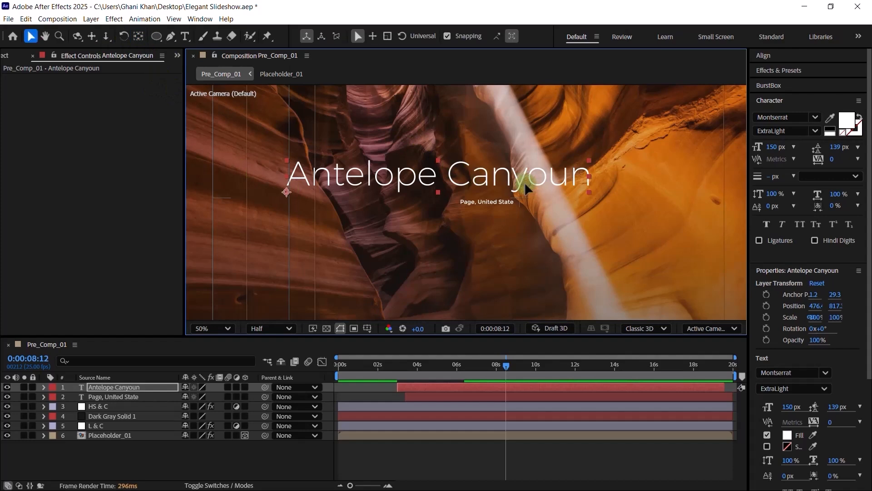
pyautogui.moveTo(526, 186); pyautogui.dragTo(510, 203)
pyautogui.click(501, 204)
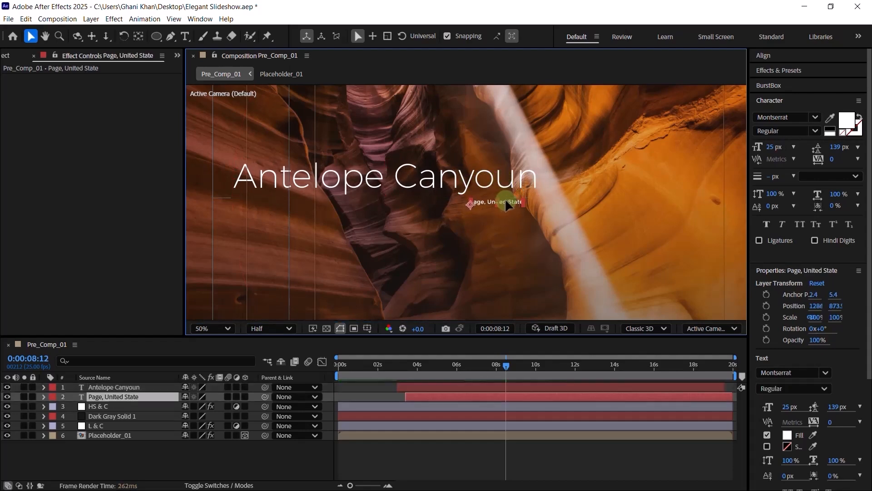
pyautogui.click(213, 464)
# - Add a new camera, Camera 1, to Pre_Comp_01 with default settings
pyautogui.rightClick(120, 456)
pyautogui.moveTo(160, 337)
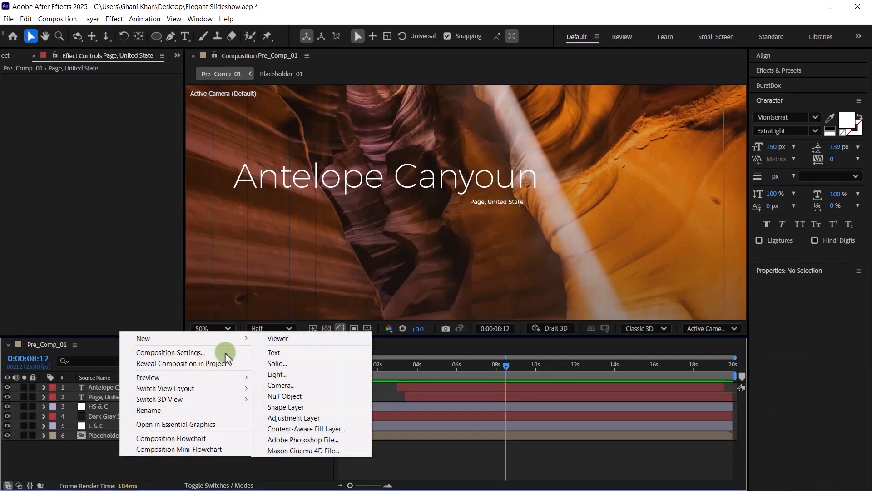
pyautogui.click(288, 387)
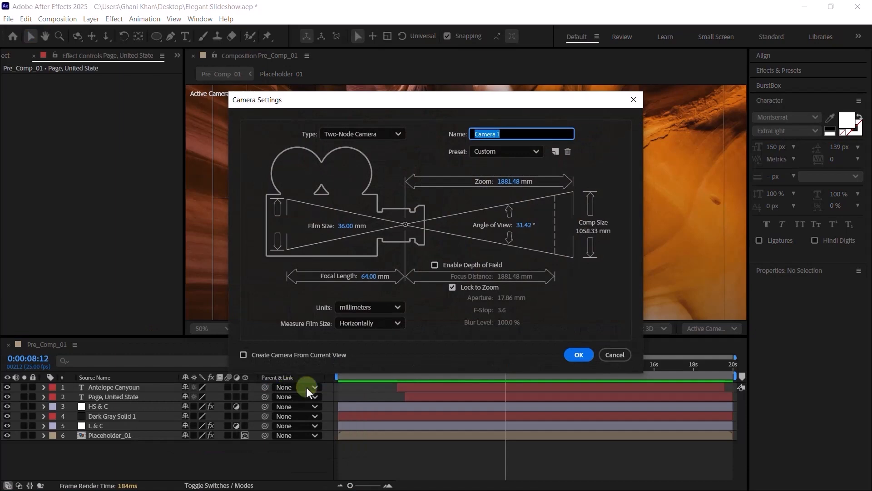
pyautogui.click(580, 355)
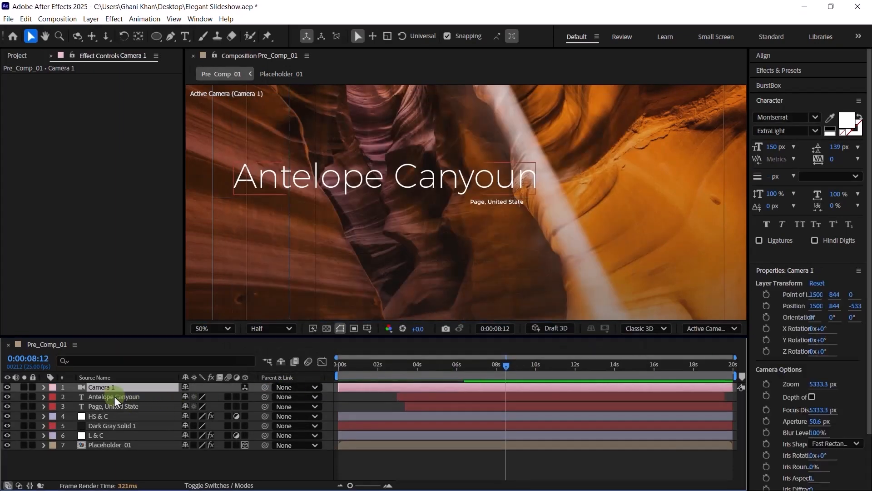
# - Switch the Antelope Canyoun and Page, United State layers to 3D and fit the viewer
pyautogui.click(114, 397)
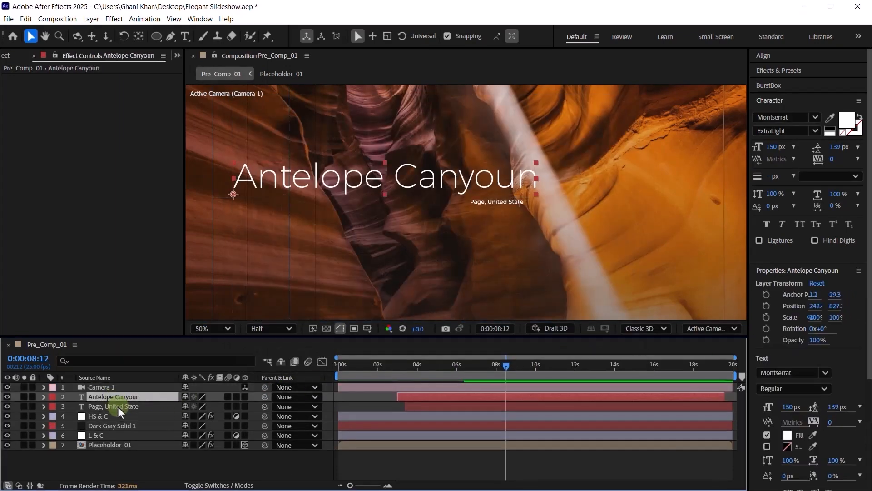
pyautogui.click(245, 406)
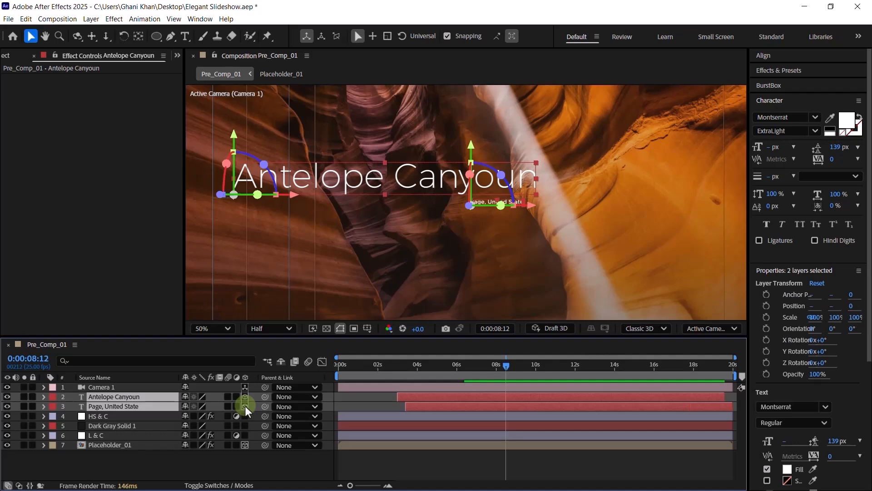
pyautogui.click(210, 327)
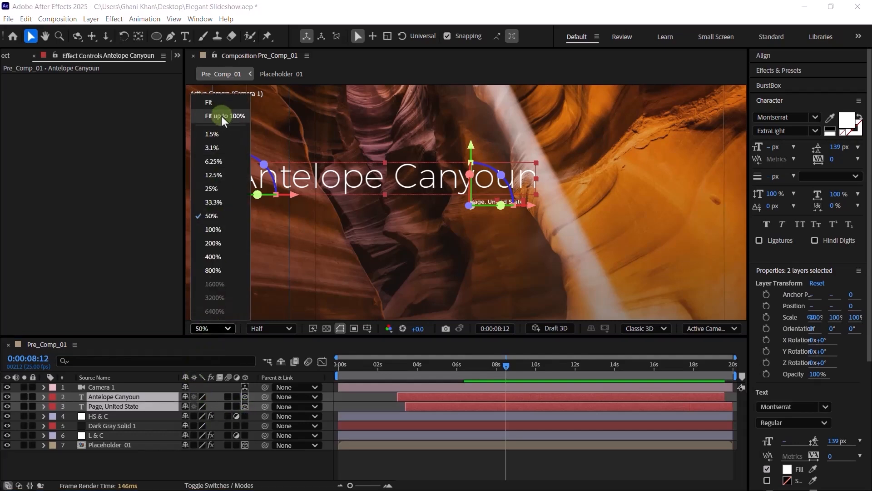
pyautogui.click(221, 116)
pyautogui.click(142, 454)
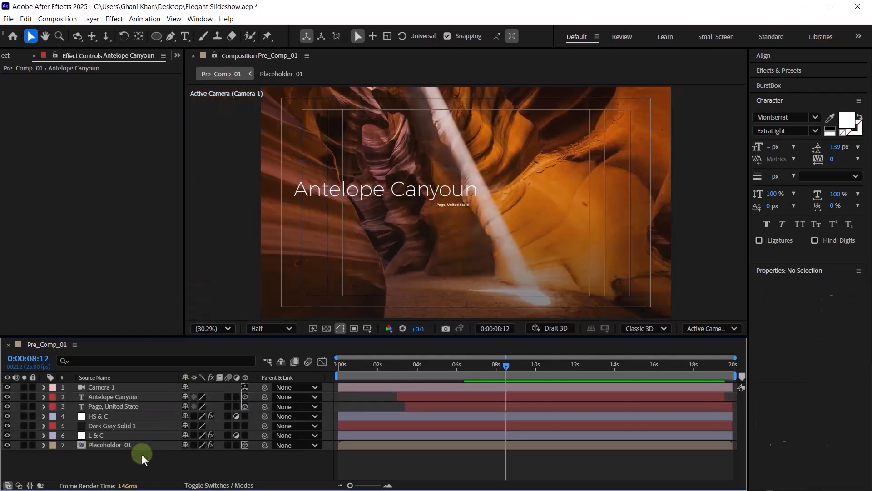
# - Add a new null object and rename it CC
pyautogui.rightClick(169, 343)
pyautogui.moveTo(195, 348)
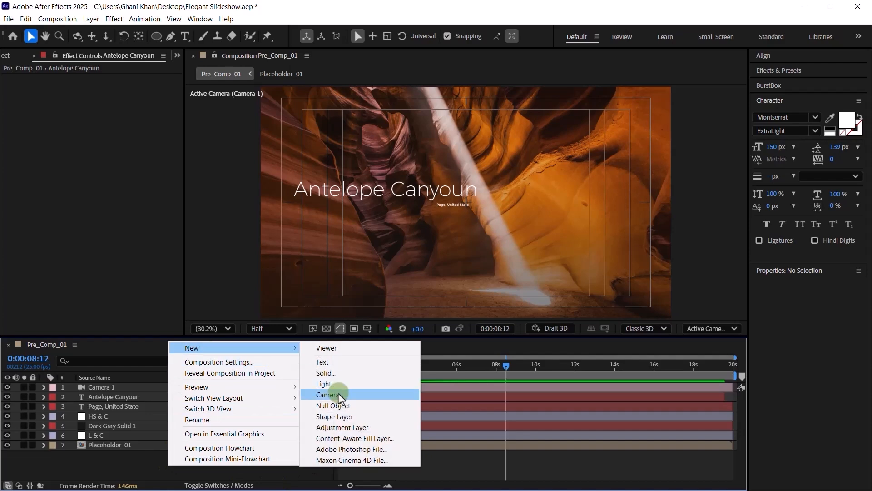
pyautogui.click(335, 406)
pyautogui.hotkey('ctrl', 'shift', 'y')
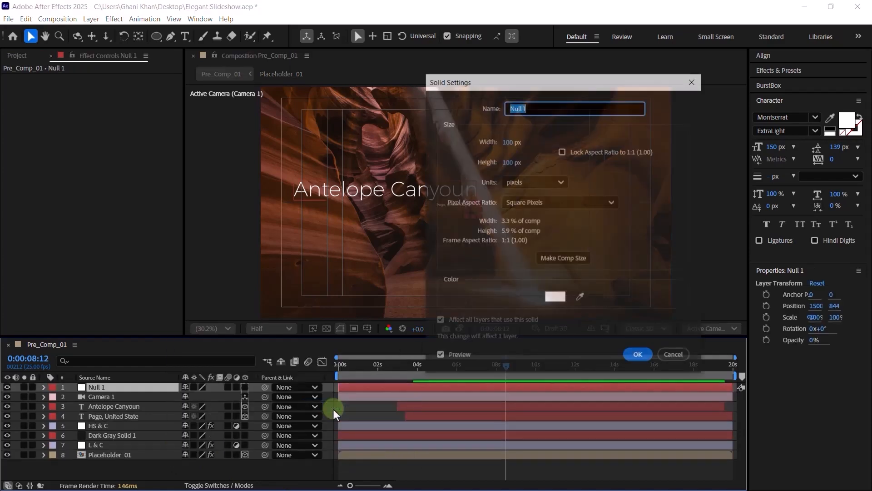
pyautogui.write('CC')
pyautogui.press('Return')
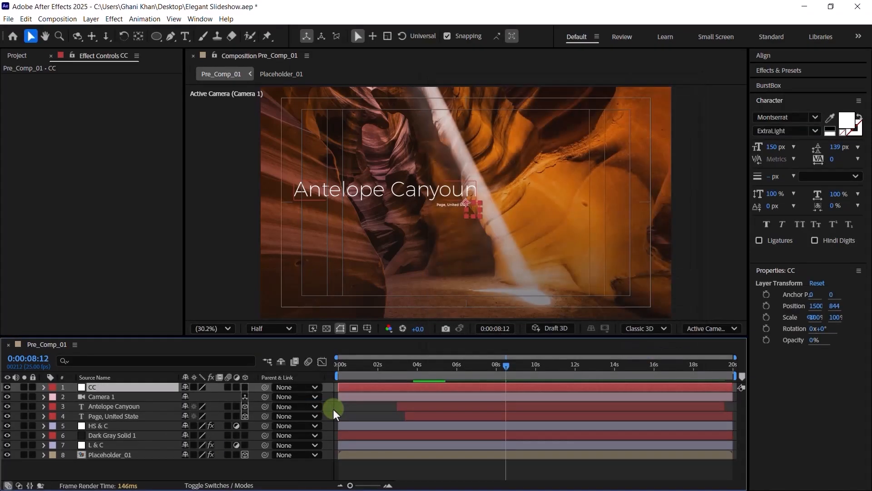
# - Parent Camera 1 to CC, make CC 3D, and show its Position
pyautogui.moveTo(265, 397); pyautogui.dragTo(135, 387)
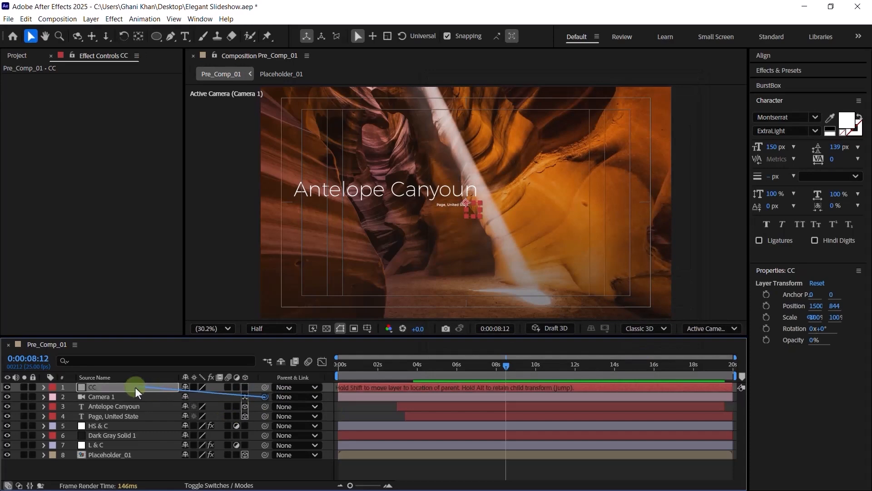
pyautogui.click(245, 386)
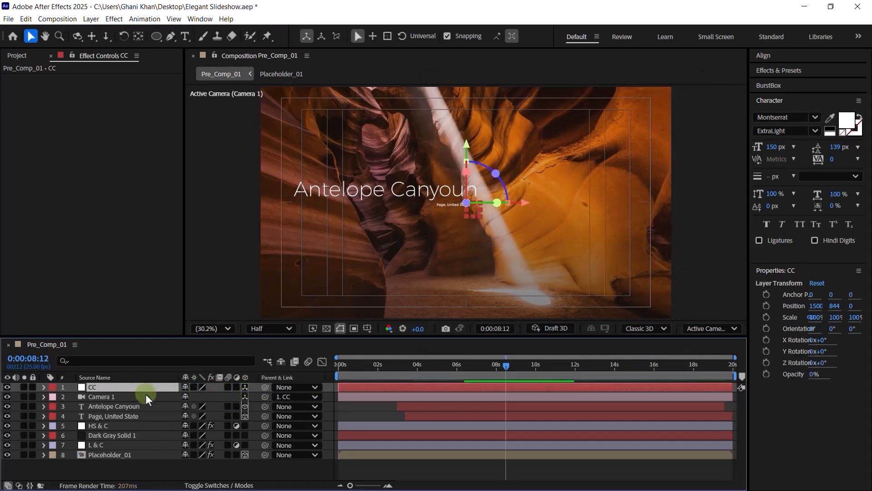
pyautogui.press('p')
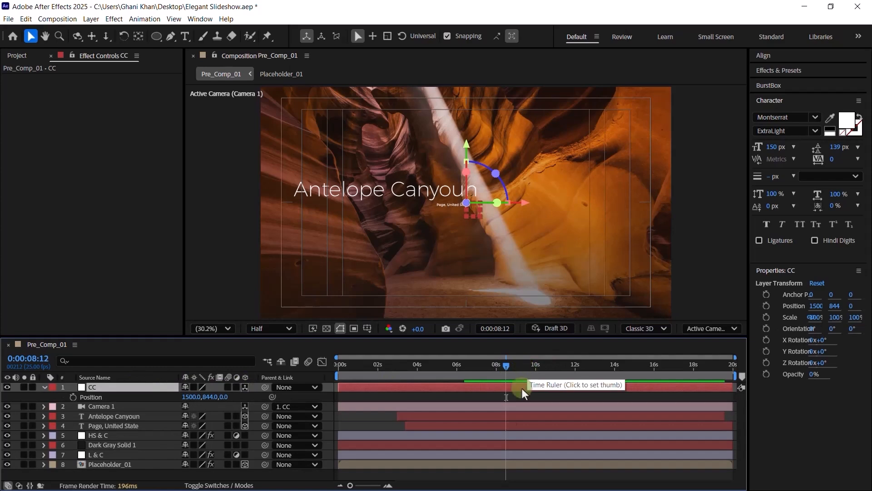
# - Keyframe CC's Position at 9 seconds with Z set to -3503
pyautogui.moveTo(351, 486); pyautogui.dragTo(364, 485)
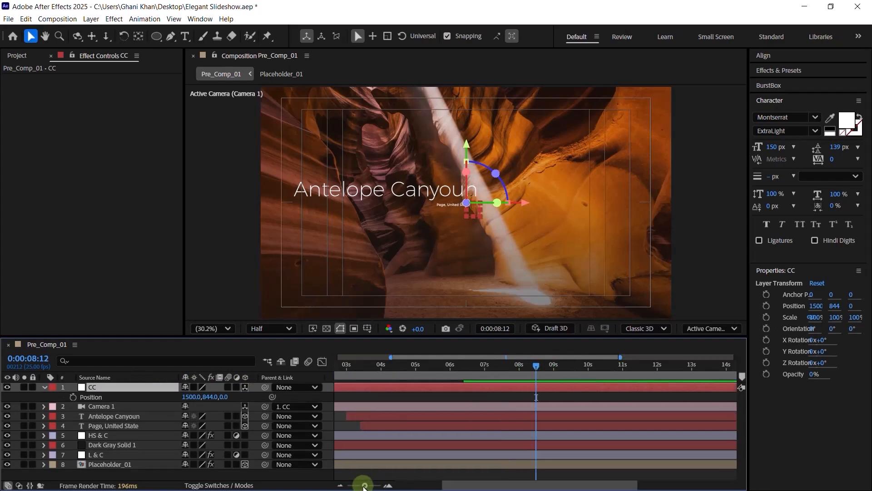
pyautogui.click(554, 370)
pyautogui.click(72, 398)
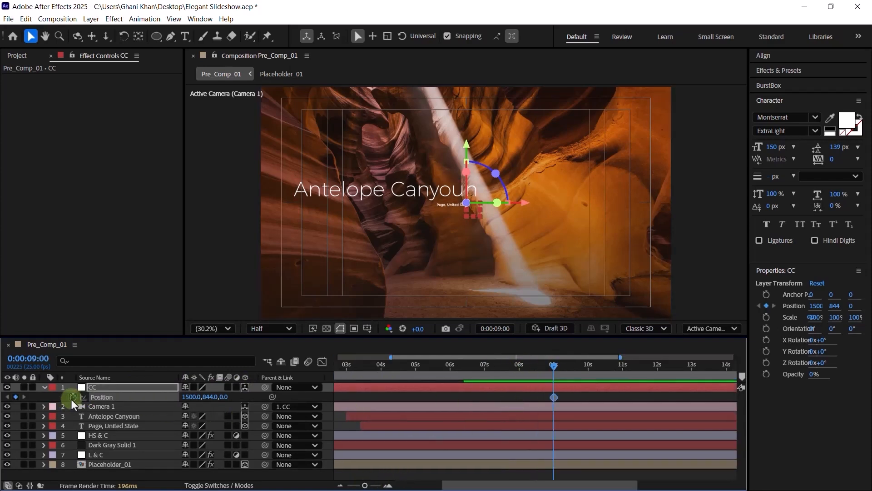
pyautogui.click(99, 397)
pyautogui.click(224, 398)
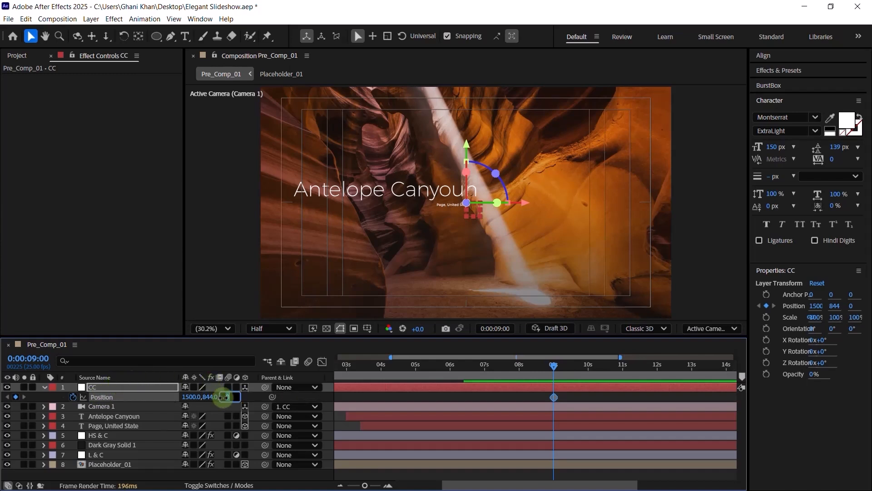
pyautogui.write('-3503')
pyautogui.press('Return')
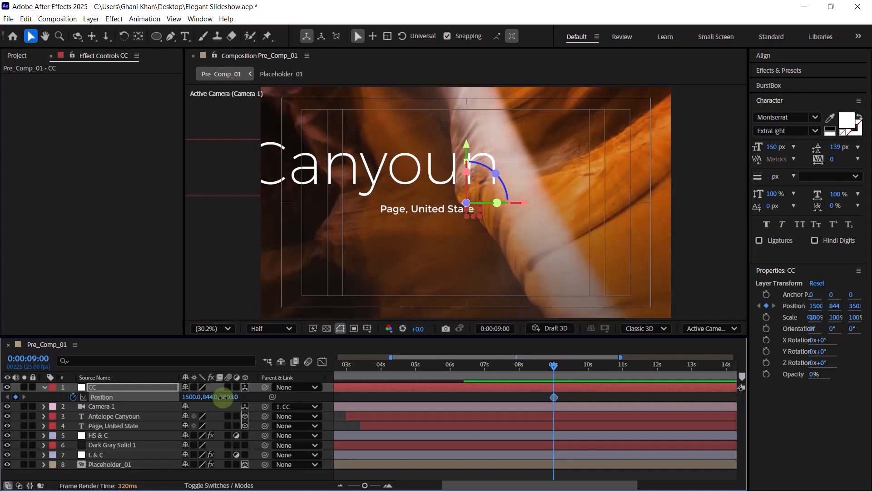
# - Set CC's starting Z position to 900 at 0s and scrub to the 9-second keyframe
pyautogui.press('Home')
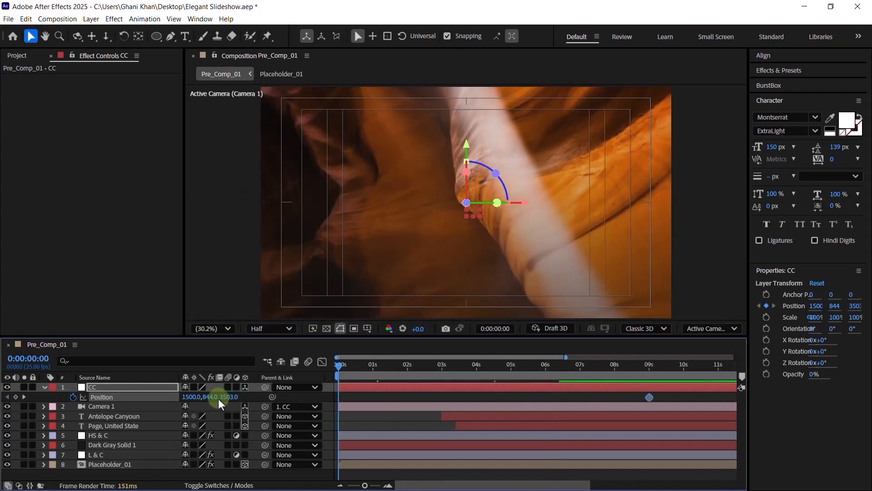
pyautogui.click(230, 396)
pyautogui.write('9')
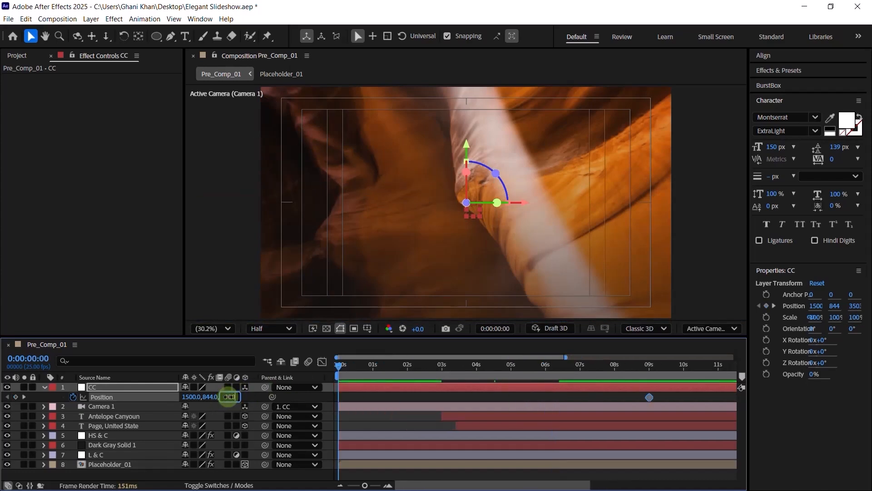
pyautogui.write('00')
pyautogui.press('Return')
pyautogui.click(402, 366)
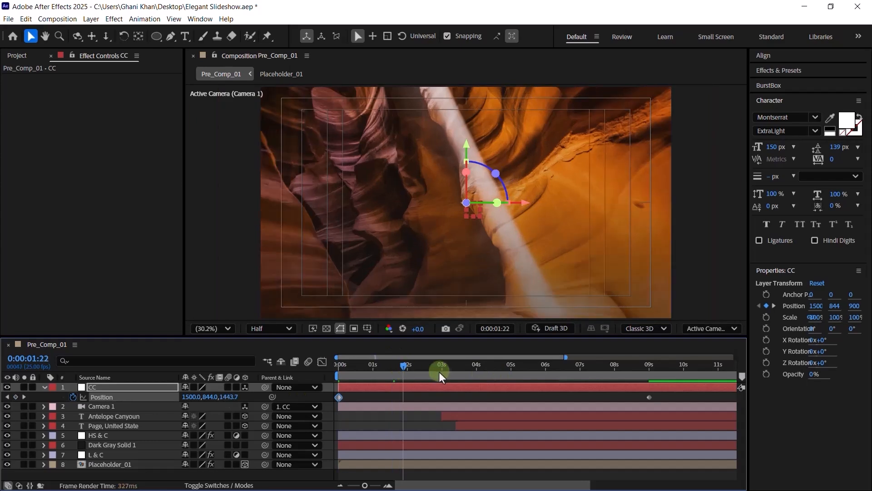
pyautogui.moveTo(439, 372); pyautogui.dragTo(636, 371)
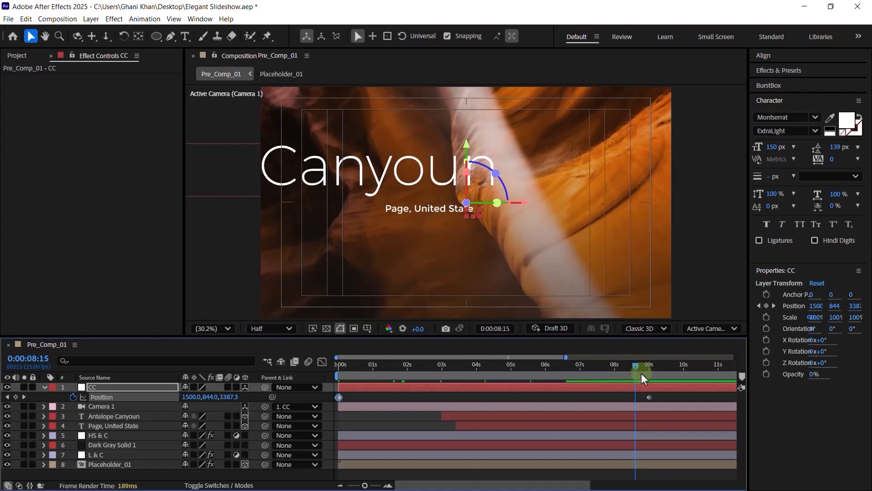
pyautogui.moveTo(641, 373); pyautogui.dragTo(653, 369)
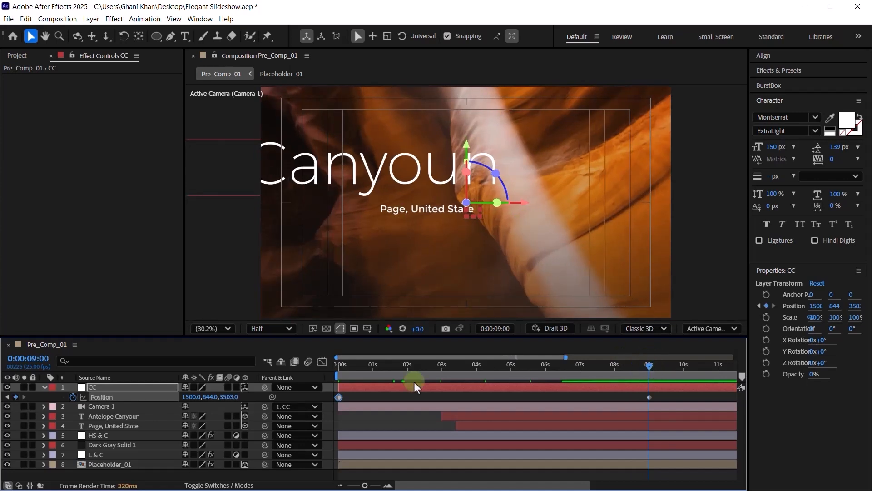
# - At the comp's end, set Placeholder_01's Position Z to 8960
pyautogui.click(45, 387)
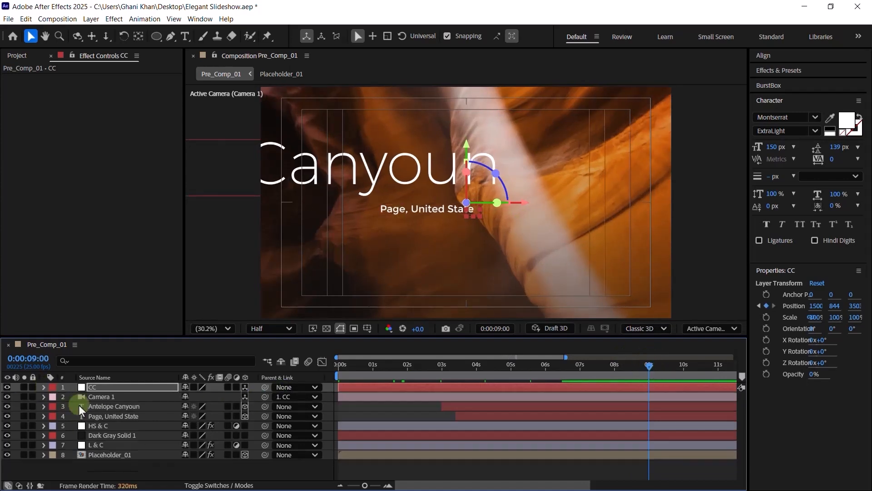
pyautogui.click(108, 455)
pyautogui.press('End')
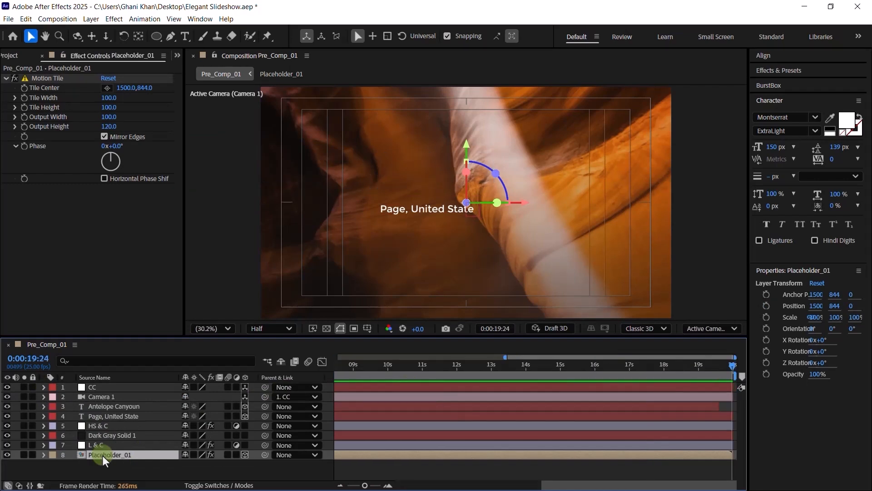
pyautogui.press('p')
pyautogui.click(212, 464)
pyautogui.click(224, 465)
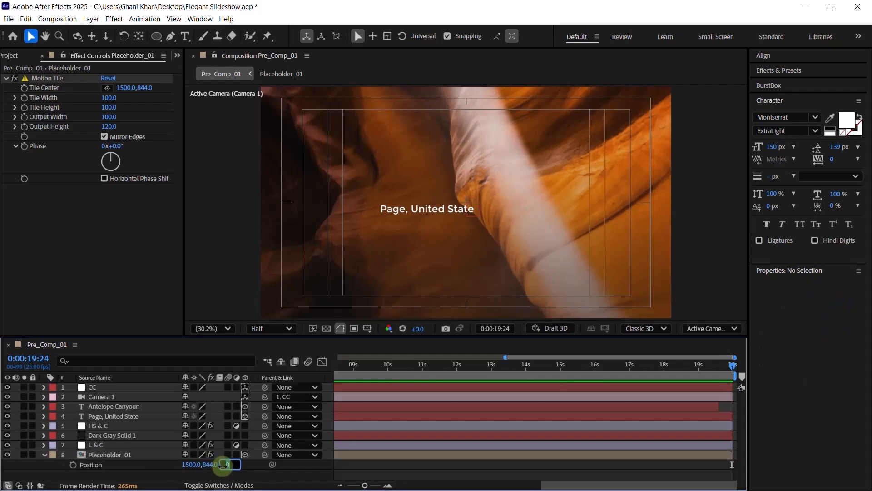
pyautogui.write('99')
pyautogui.write('6')
pyautogui.write('0')
pyautogui.press('Return')
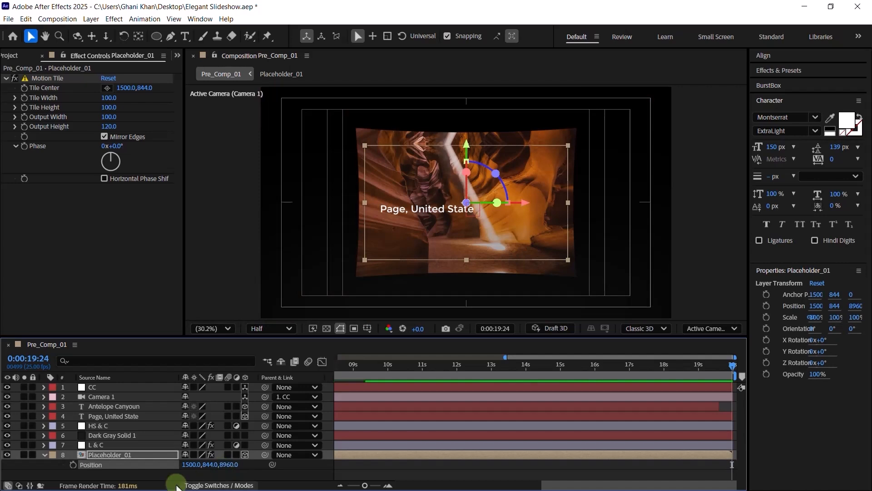
# - Scale Placeholder_01 up to 217%
pyautogui.press('s')
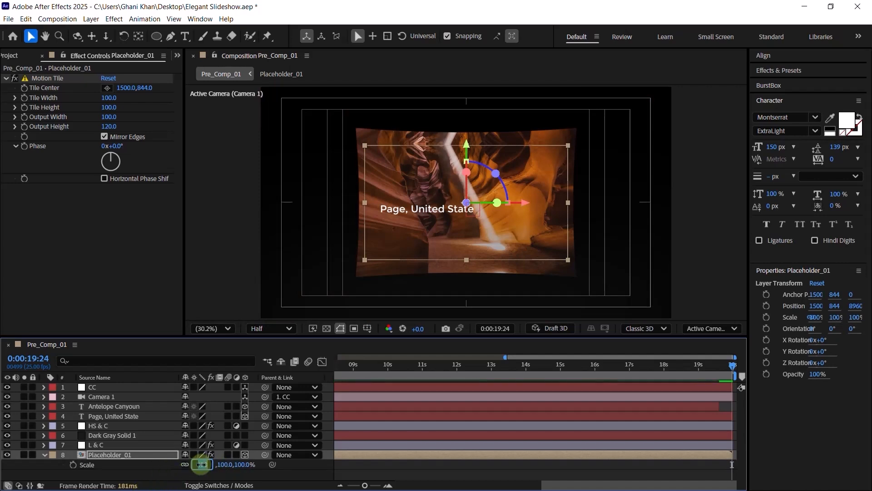
pyautogui.click(201, 463)
pyautogui.write('217')
pyautogui.press('Return')
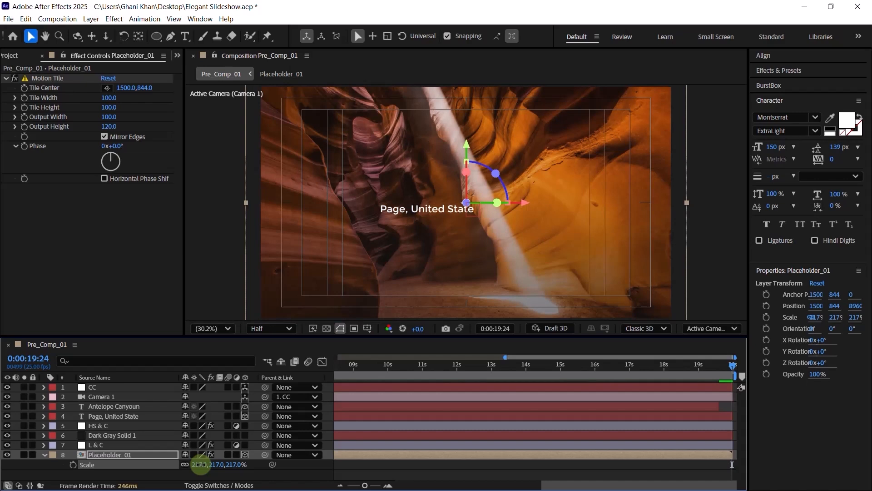
# - Set the Page, United State layer's position to X 1405, Y 923
pyautogui.click(115, 418)
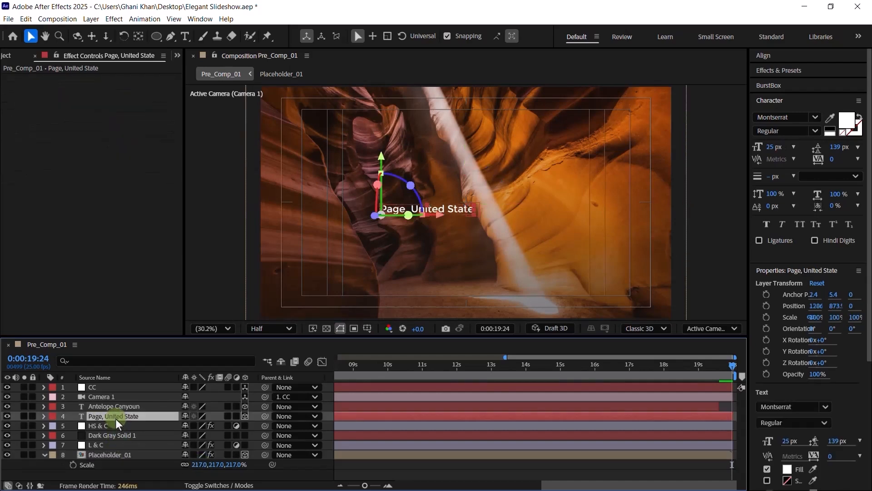
pyautogui.press('p')
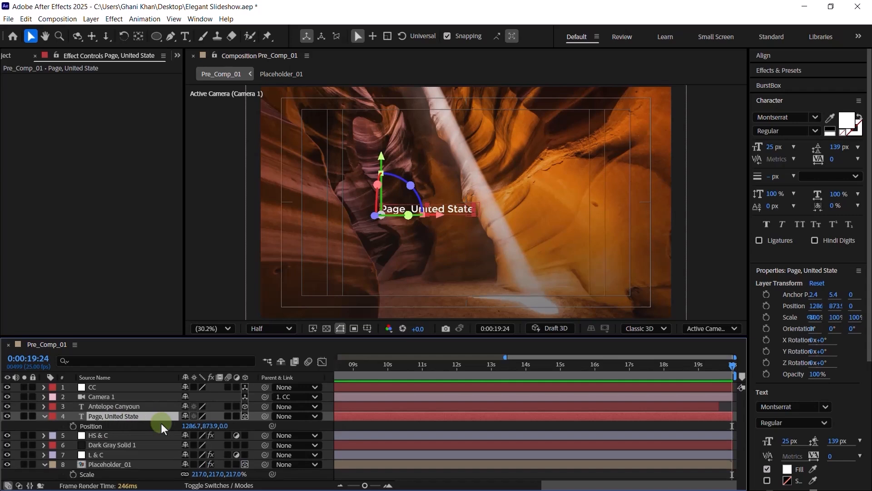
pyautogui.click(195, 426)
pyautogui.press('BackSpace')
pyautogui.write('1405')
pyautogui.press('Tab')
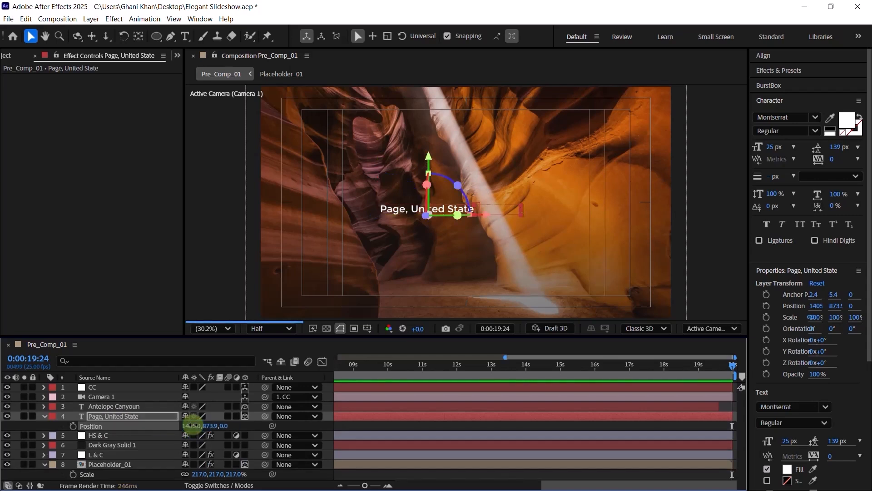
pyautogui.write('9')
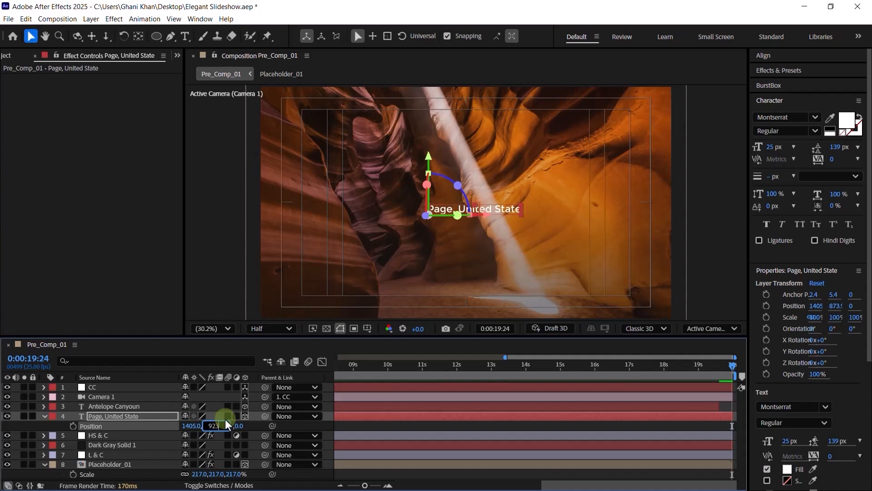
pyautogui.write('23')
pyautogui.press('Return')
# - Extend the Antelope Canyoun layer to the composition's end
pyautogui.click(139, 408)
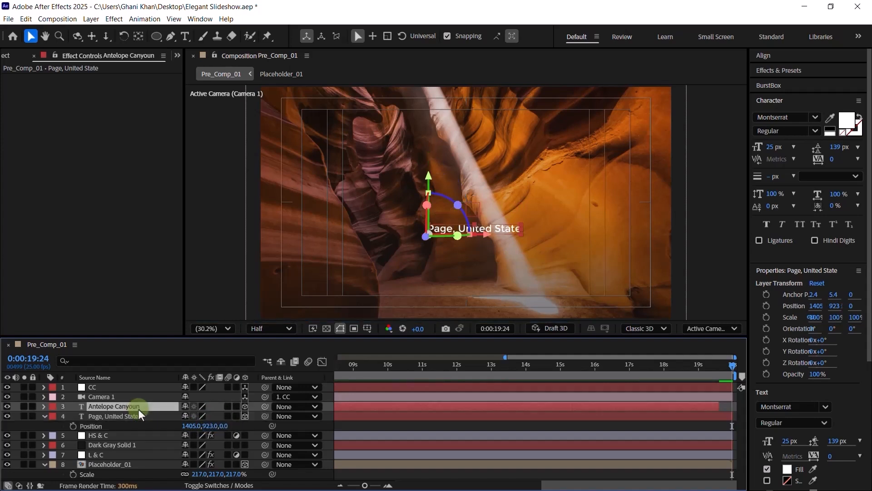
pyautogui.click(448, 373)
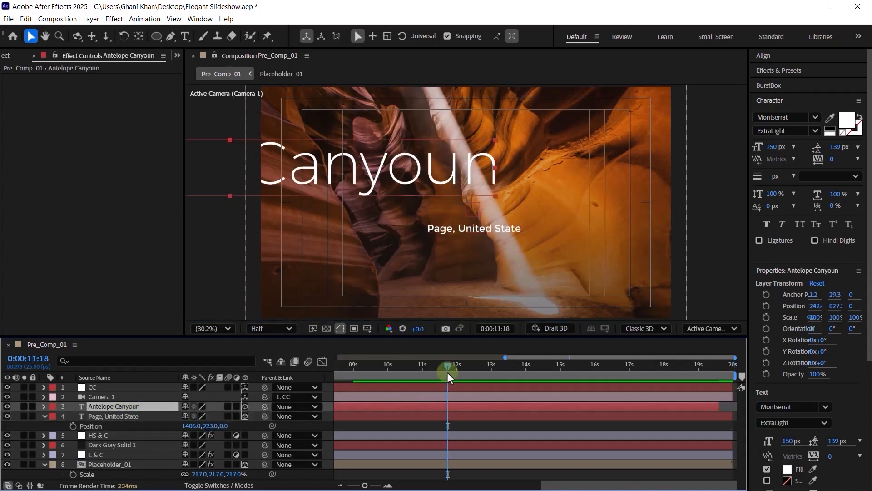
pyautogui.moveTo(717, 405); pyautogui.dragTo(737, 404)
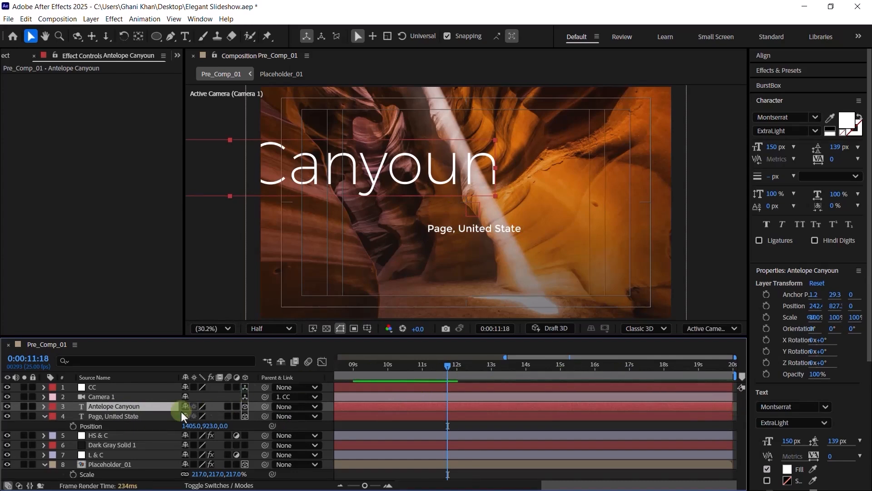
# - Set Antelope Canyoun's position to X 435, Y 888, Z 2464
pyautogui.press('p')
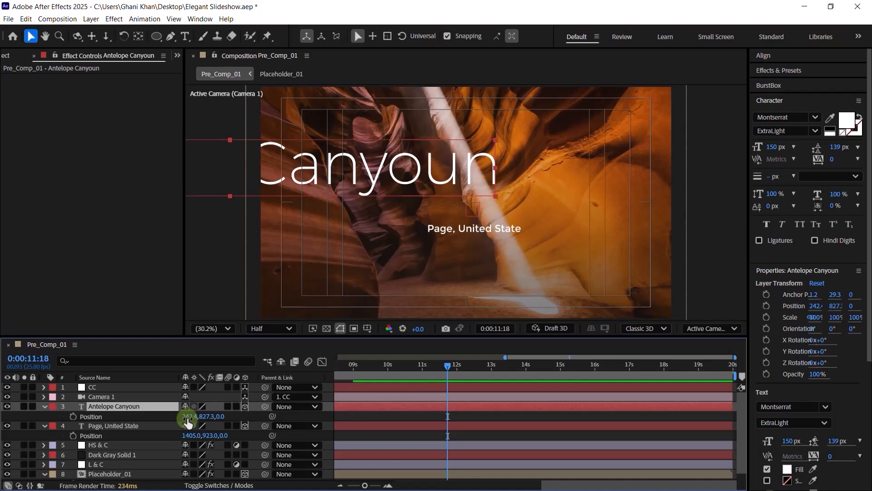
pyautogui.click(187, 416)
pyautogui.write('435')
pyautogui.press('Return')
pyautogui.click(210, 416)
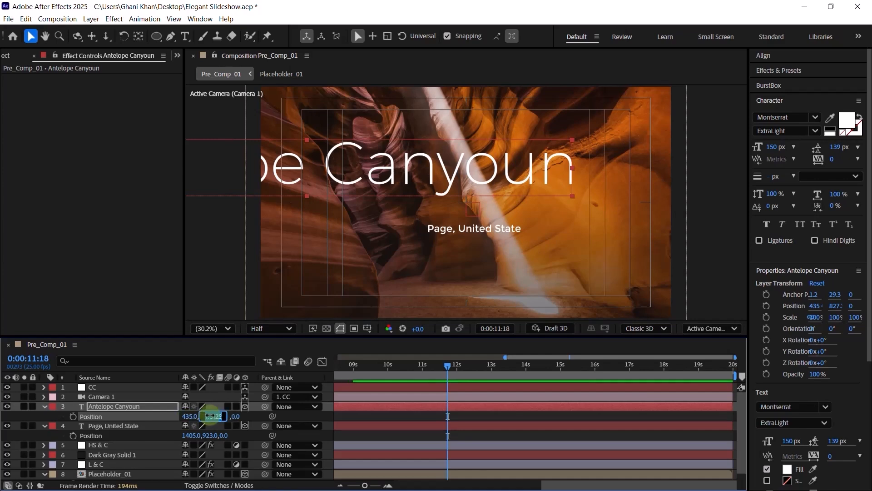
pyautogui.press('Return')
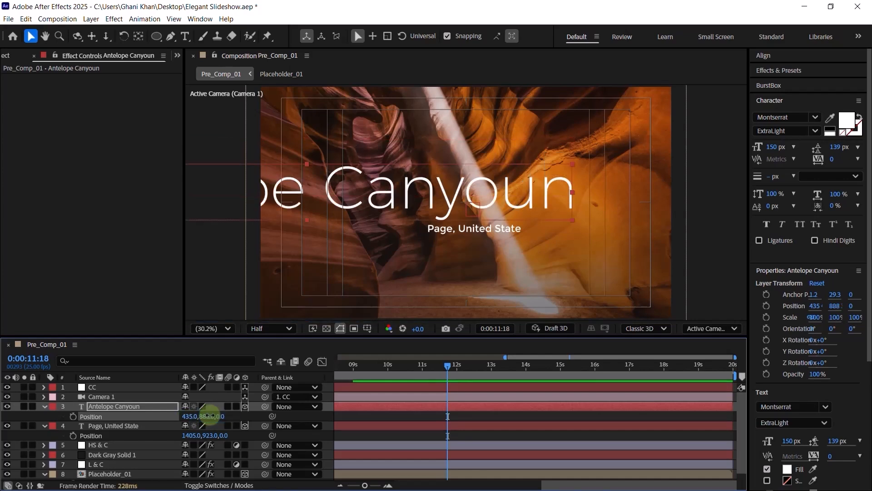
pyautogui.click(223, 416)
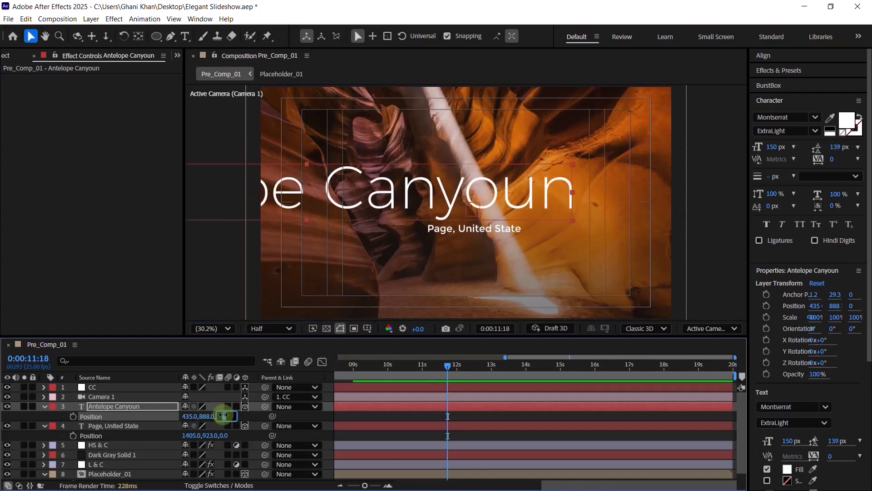
pyautogui.write('4')
pyautogui.write('46')
pyautogui.write('4')
pyautogui.press('Return')
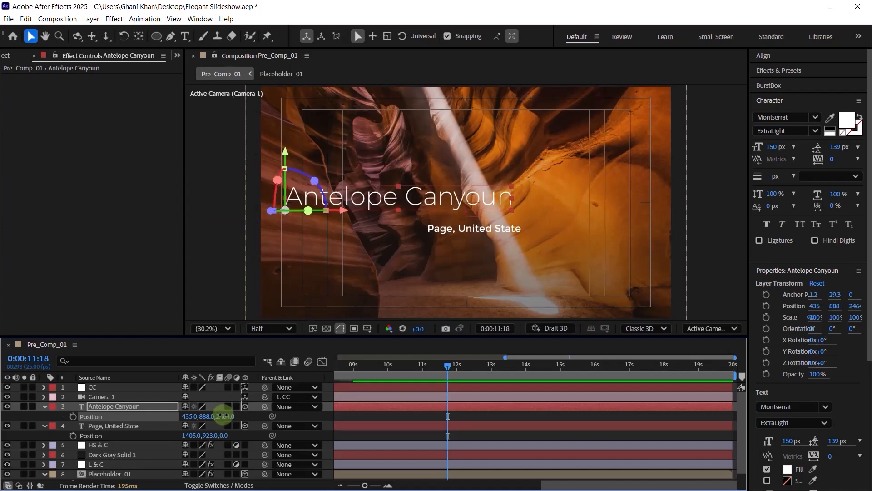
# - Nudge the Antelope Canyoun and Page, United State titles into final vertical placement
pyautogui.click(115, 411)
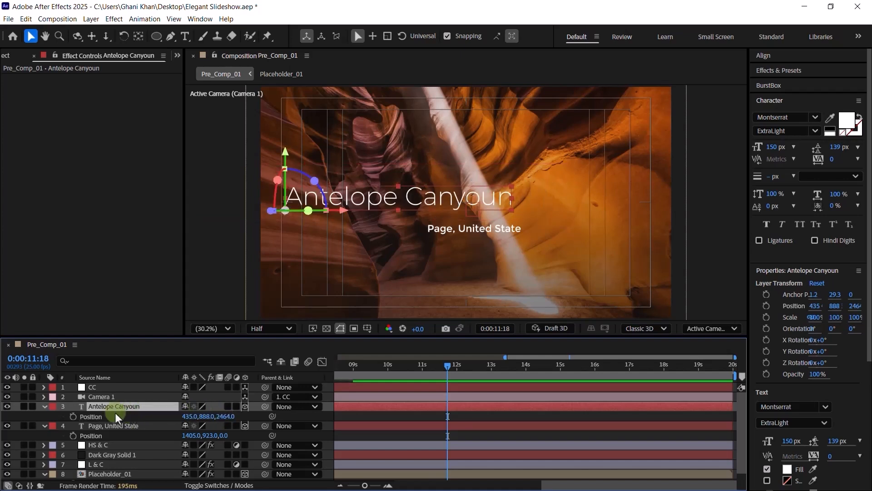
pyautogui.click(44, 407)
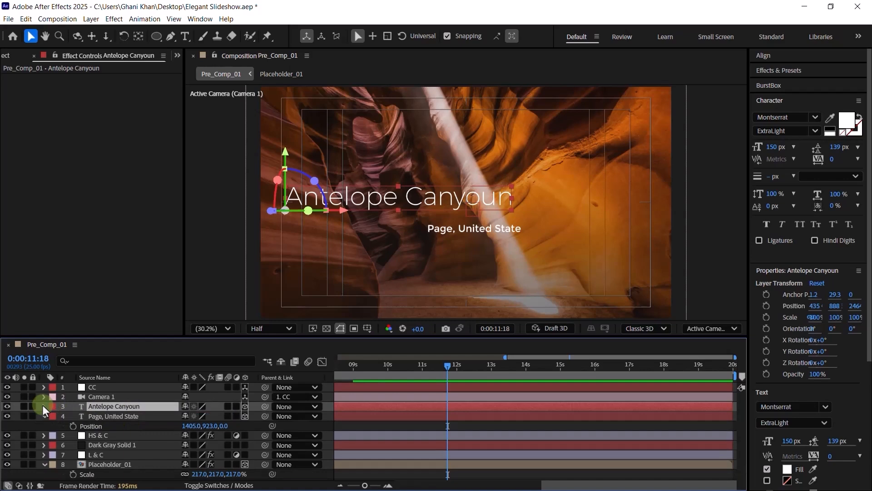
pyautogui.press('Down')
pyautogui.press('Down')
pyautogui.press('Down')
pyautogui.press('Down')
pyautogui.press('Down')
pyautogui.press('Down')
pyautogui.click(95, 422)
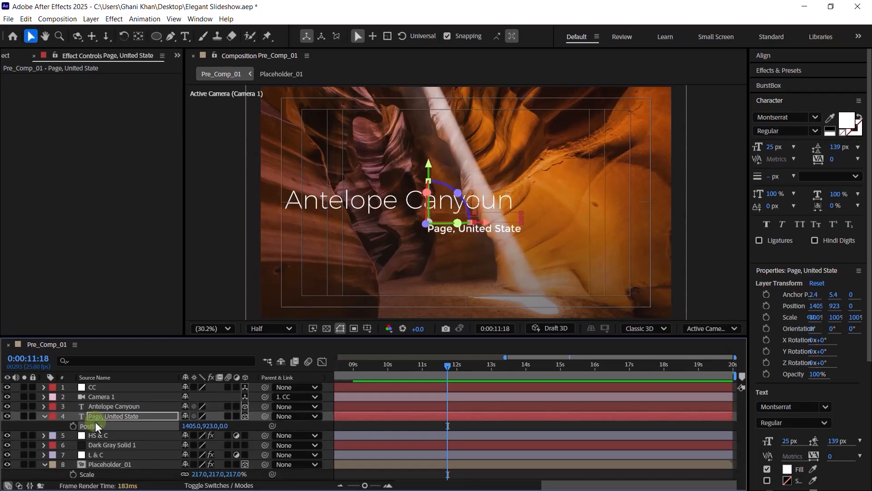
pyautogui.press('Down')
pyautogui.press('Down')
pyautogui.press('Down')
pyautogui.press('Down')
pyautogui.press('Down')
pyautogui.press('Up')
pyautogui.press('Up')
pyautogui.press('Up')
pyautogui.press('Up')
pyautogui.press('Up')
pyautogui.press('Up')
pyautogui.press('Up')
pyautogui.press('Up')
pyautogui.press('Up')
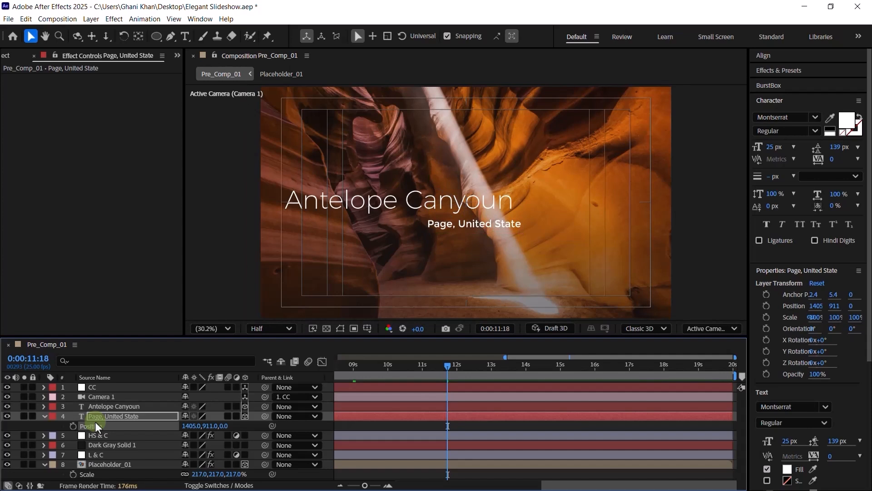
pyautogui.press('Up')
pyautogui.press('Up')
pyautogui.press('Up')
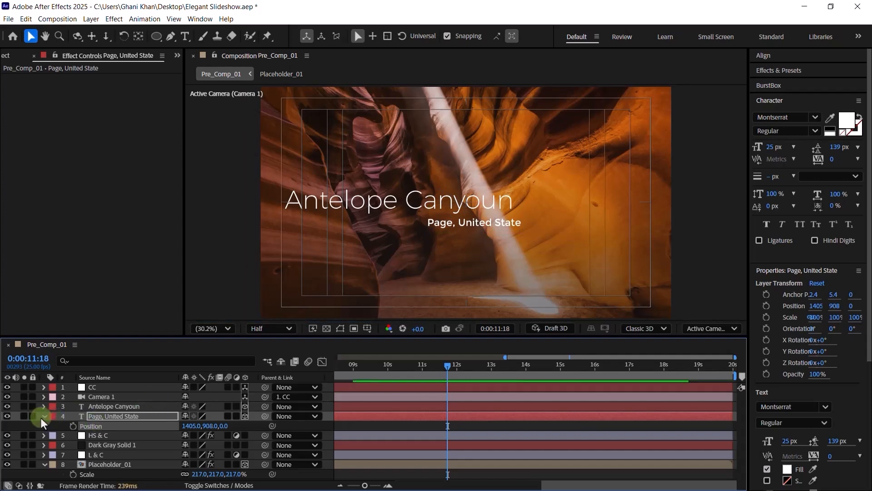
pyautogui.click(44, 416)
pyautogui.click(45, 455)
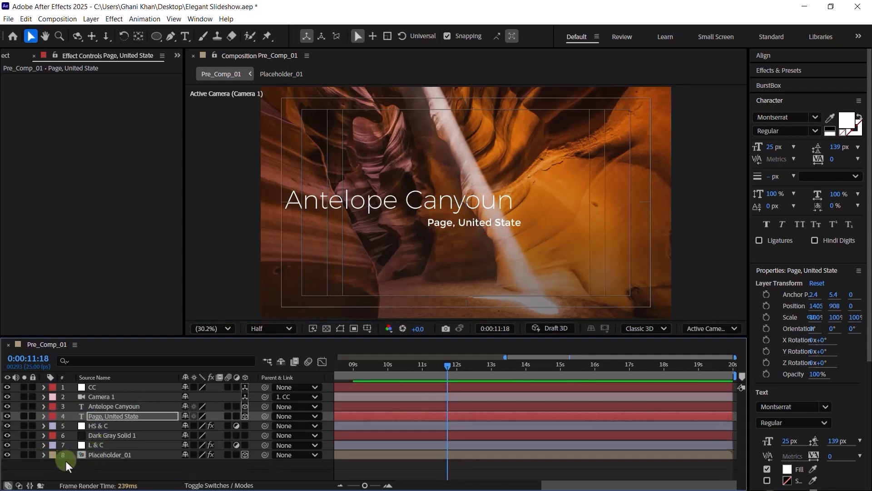
pyautogui.click(67, 461)
# - Preview the animation from the start, stopping at 0:00:07:23, then show the Project list
pyautogui.press('Home')
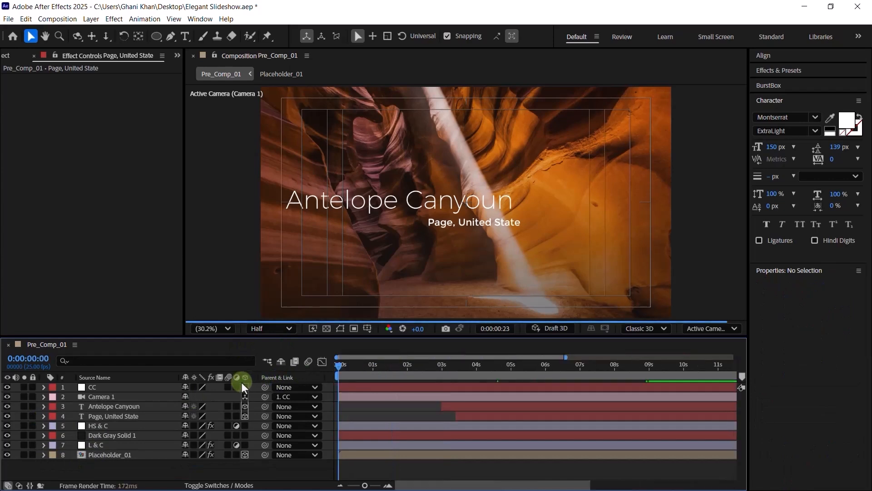
pyautogui.press('-')
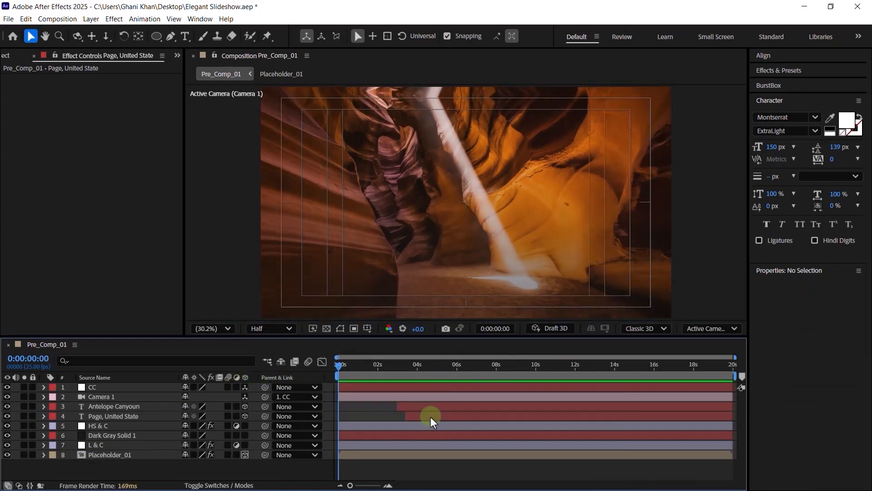
pyautogui.press('space')
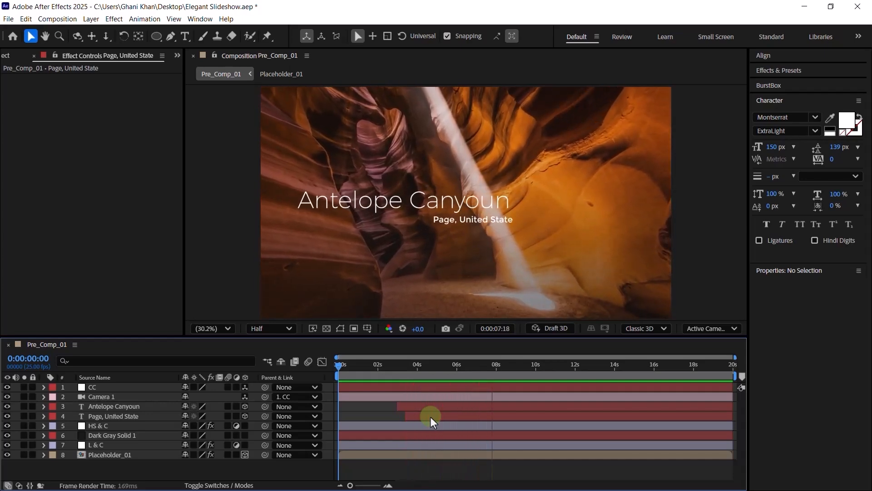
pyautogui.press('space')
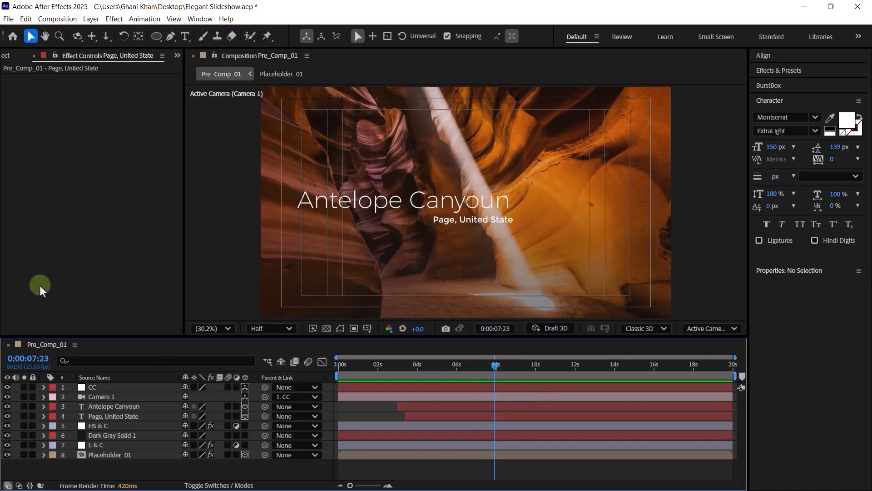
pyautogui.click(4, 55)
pyautogui.click(45, 295)
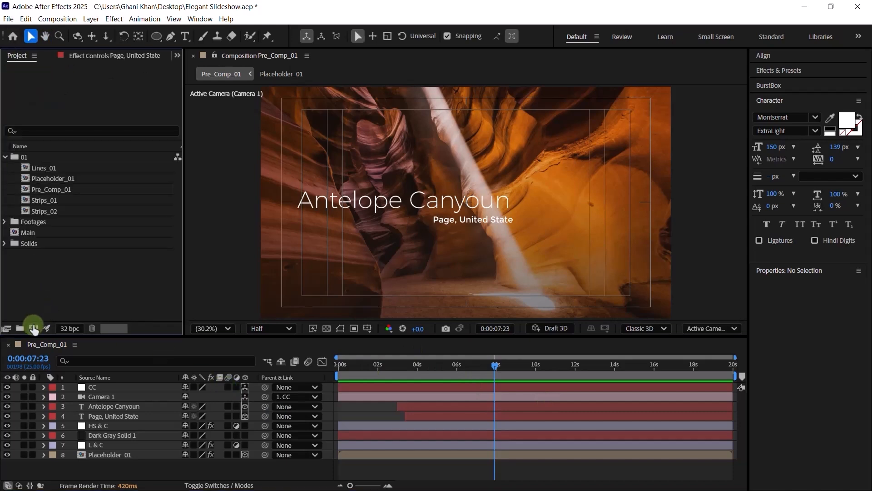
# - Create a new composition named Title _01 with width 800 and height 320
pyautogui.click(33, 328)
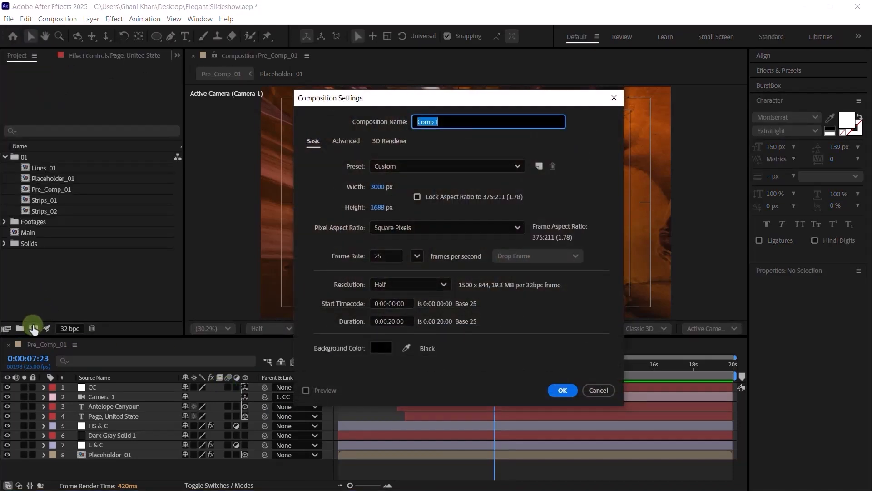
pyautogui.write('Title B')
pyautogui.write('1')
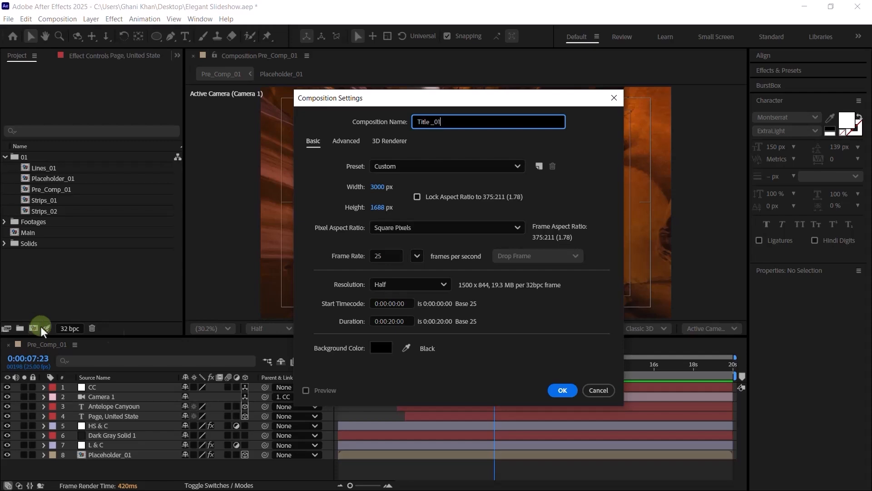
pyautogui.click(381, 187)
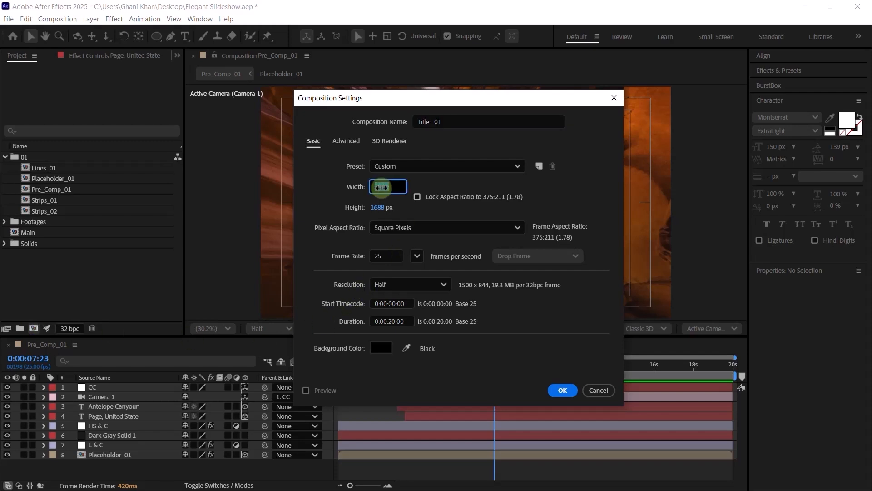
pyautogui.write('800')
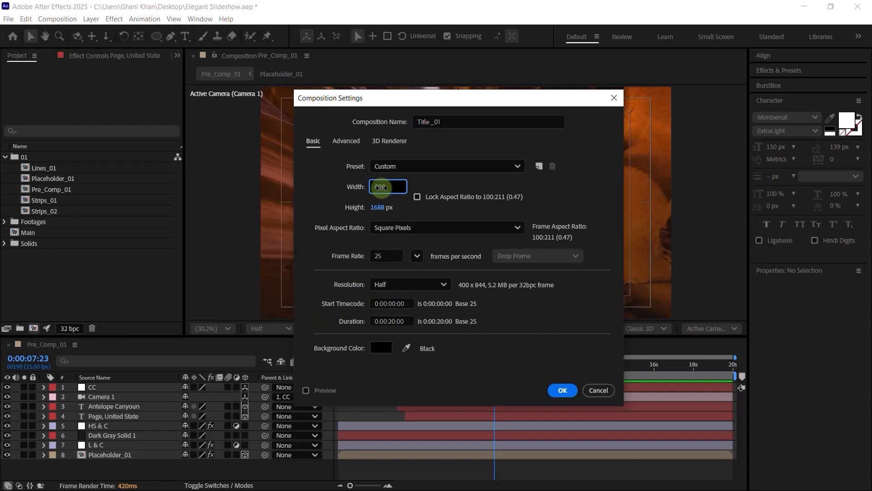
pyautogui.click(380, 207)
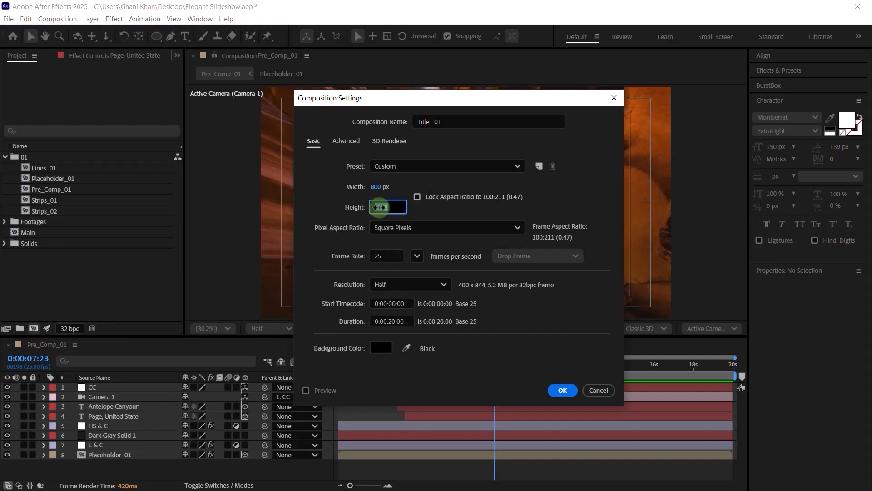
pyautogui.write('320')
pyautogui.press('Return')
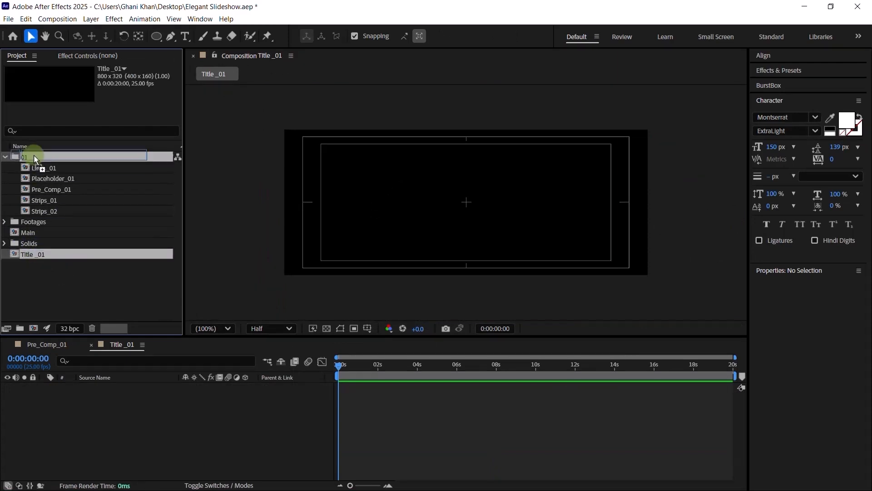
# - File Title _01 in folder 01 and paste the Page, United State text layer into it
pyautogui.moveTo(33, 253); pyautogui.dragTo(29, 158)
pyautogui.click(5, 156)
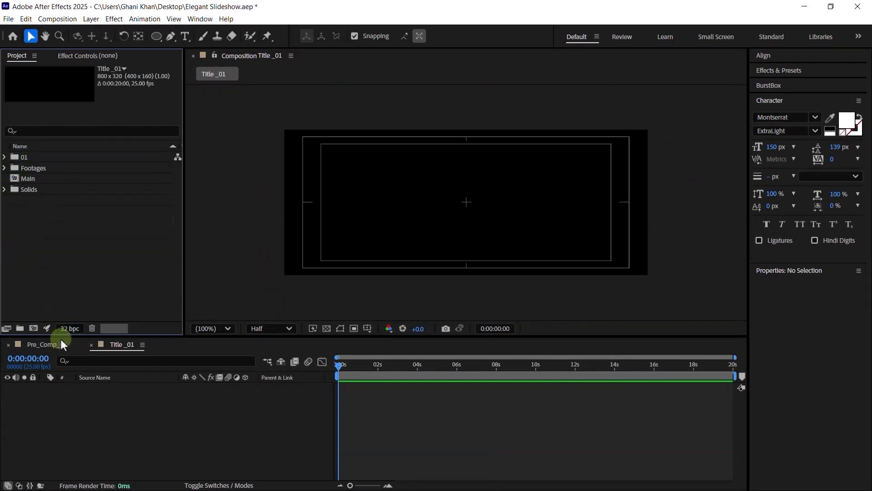
pyautogui.click(62, 343)
pyautogui.click(98, 408)
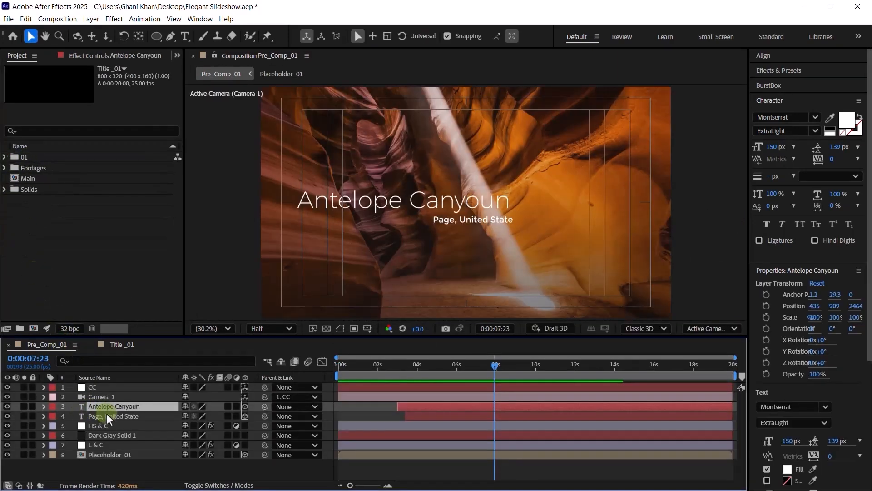
pyautogui.click(107, 415)
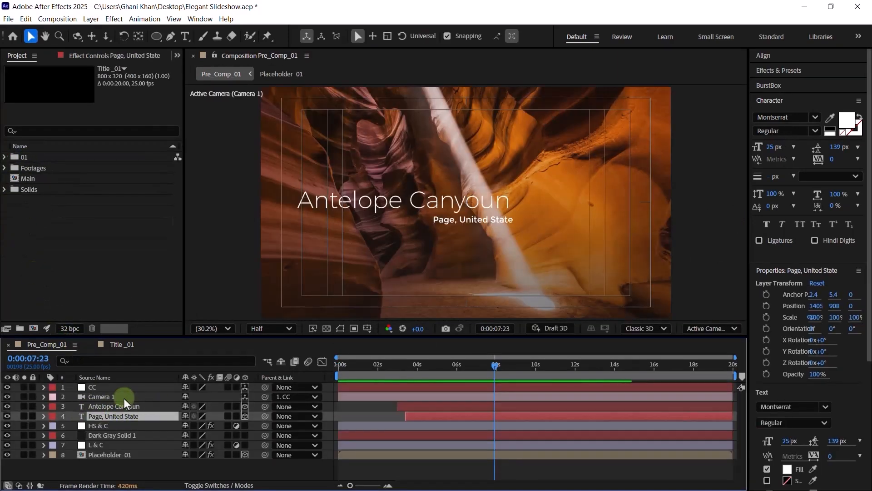
pyautogui.click(119, 345)
pyautogui.hotkey('ctrl', 'v')
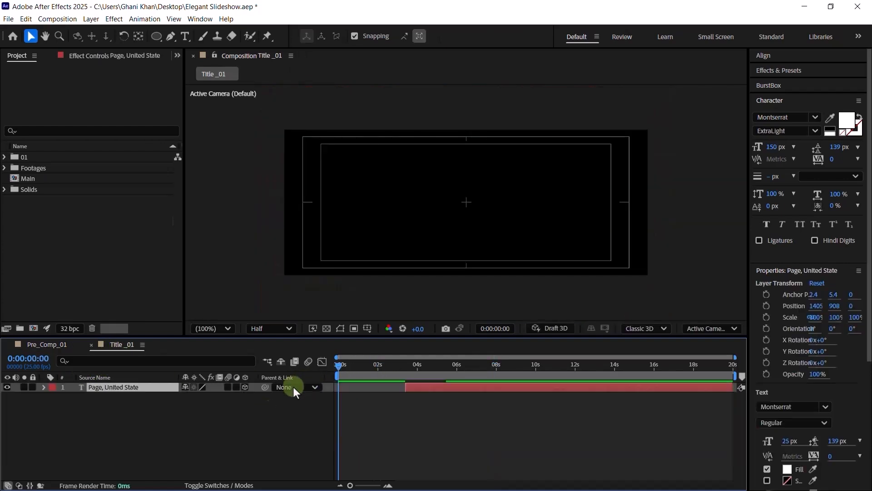
# - Make the pasted text 2D, span it from 0s to the comp end, and centre it vertically
pyautogui.click(245, 387)
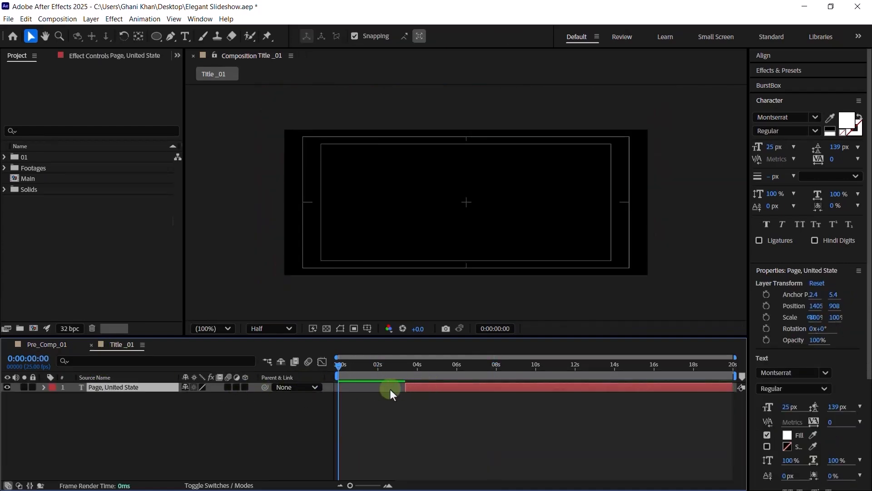
pyautogui.moveTo(418, 388); pyautogui.dragTo(349, 391)
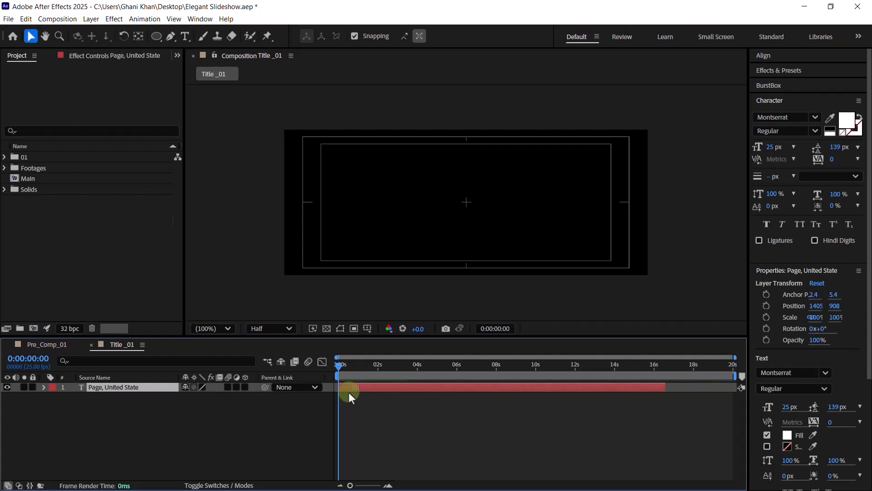
pyautogui.moveTo(666, 386); pyautogui.dragTo(732, 386)
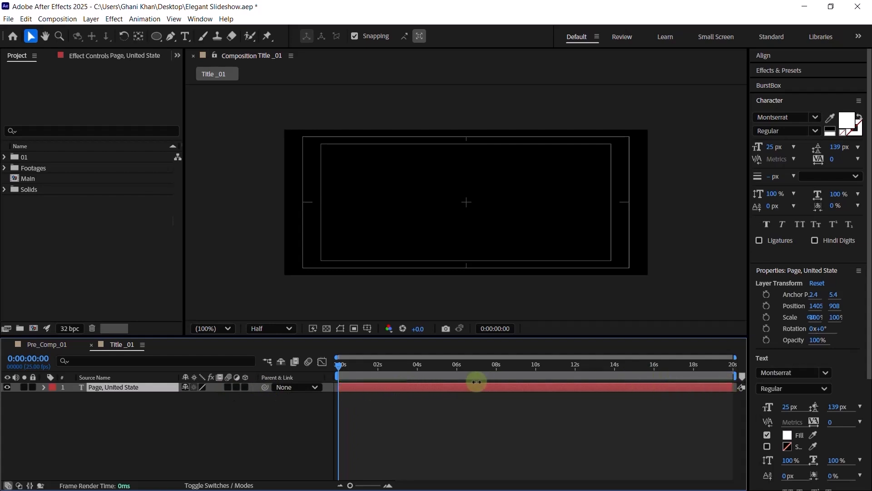
pyautogui.click(483, 369)
pyautogui.click(766, 56)
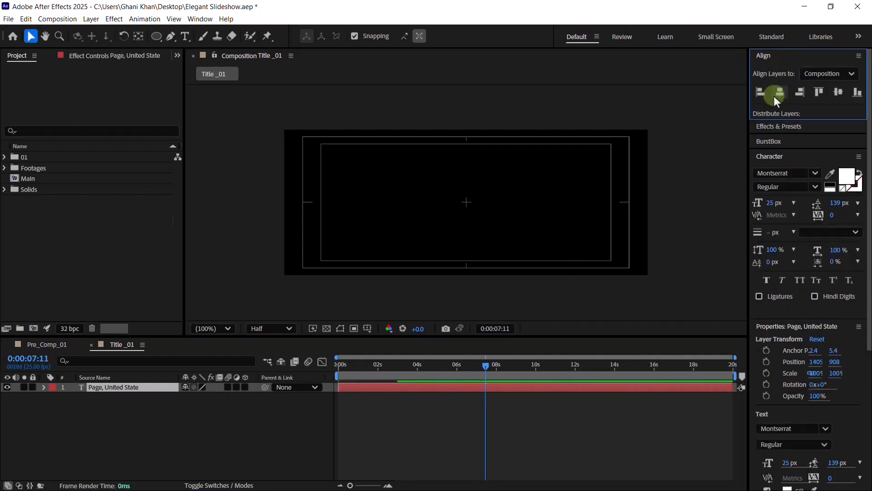
pyautogui.click(838, 91)
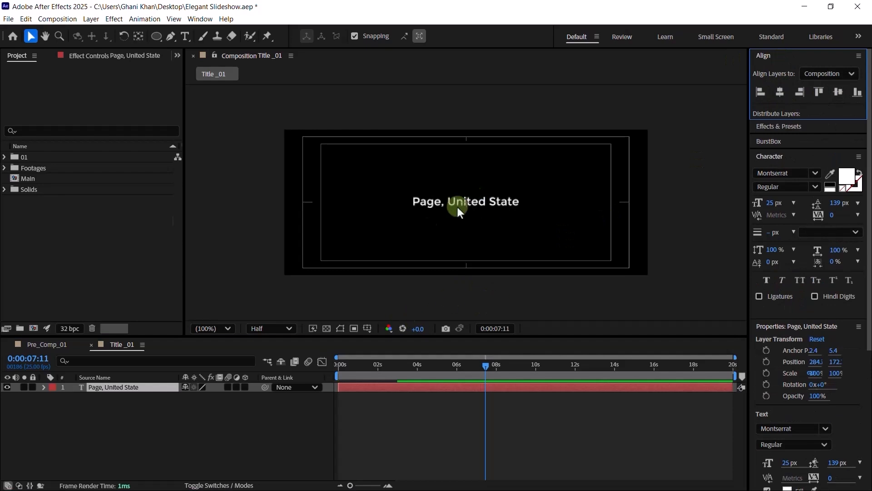
# - At full resolution and 200% zoom, replace the subtitle text with the person's name
pyautogui.click(280, 332)
pyautogui.click(269, 359)
pyautogui.press('.')
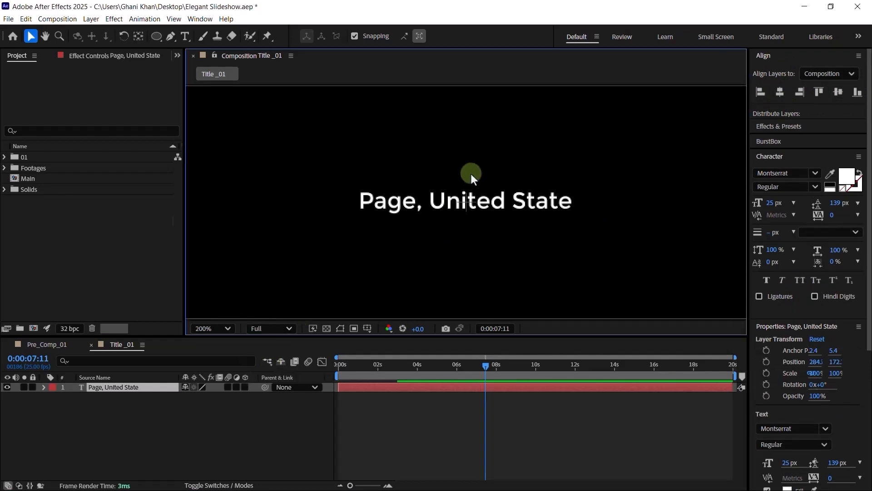
pyautogui.doubleClick(451, 204)
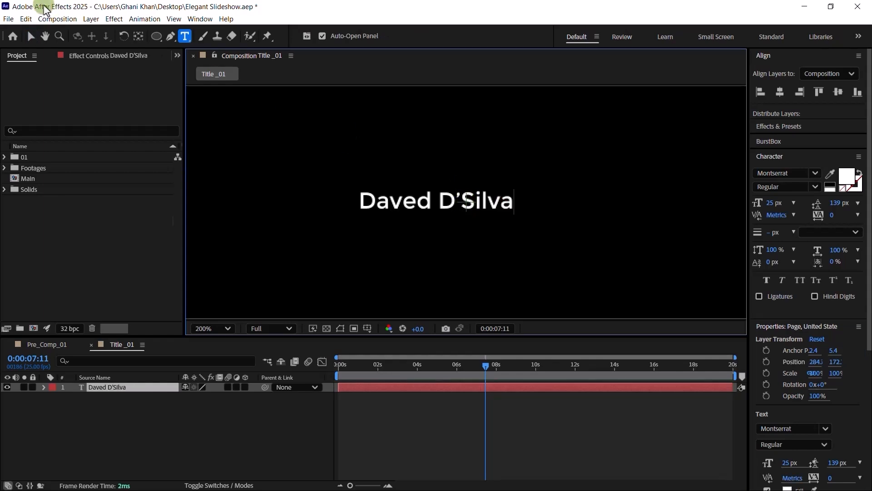
pyautogui.click(31, 36)
# - Centre the name layer's anchor point on its text and fit the composition in view
pyautogui.click(446, 204)
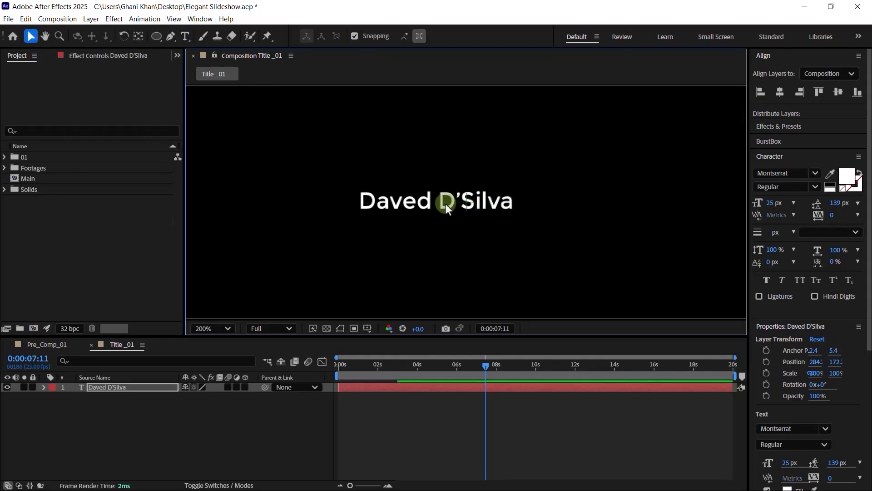
pyautogui.keyDown('ctrl'); pyautogui.doubleClick(136, 37); pyautogui.keyUp('ctrl')
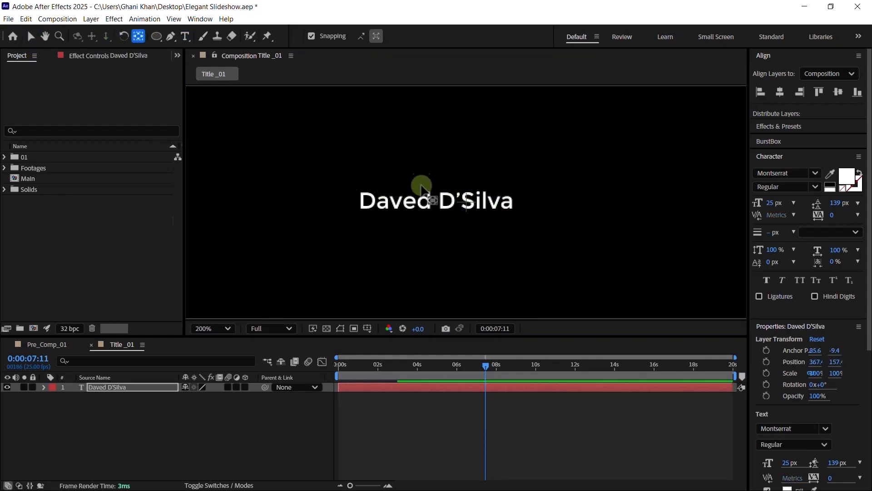
pyautogui.click(433, 204)
pyautogui.press('v')
pyautogui.click(222, 328)
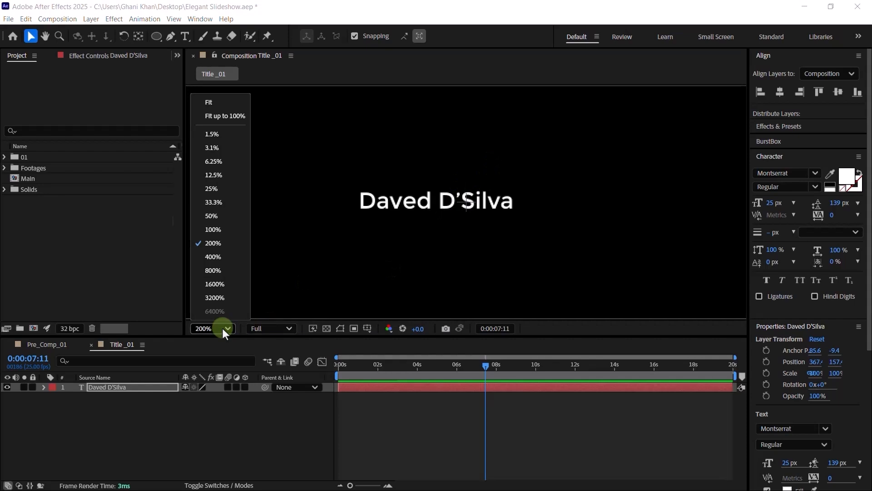
pyautogui.click(206, 115)
pyautogui.click(257, 165)
pyautogui.moveTo(154, 35); pyautogui.dragTo(202, 34)
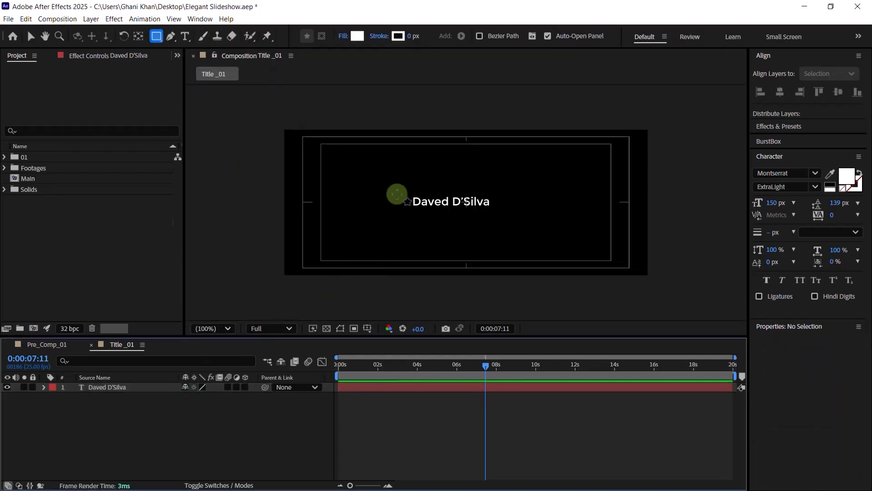
# - Draw a white rectangle across the comp centre and size it 400×80
pyautogui.moveTo(384, 191)
pyautogui.mouseDown()
pyautogui.moveTo(479, 220)
pyautogui.moveTo(532, 217)
pyautogui.mouseUp()
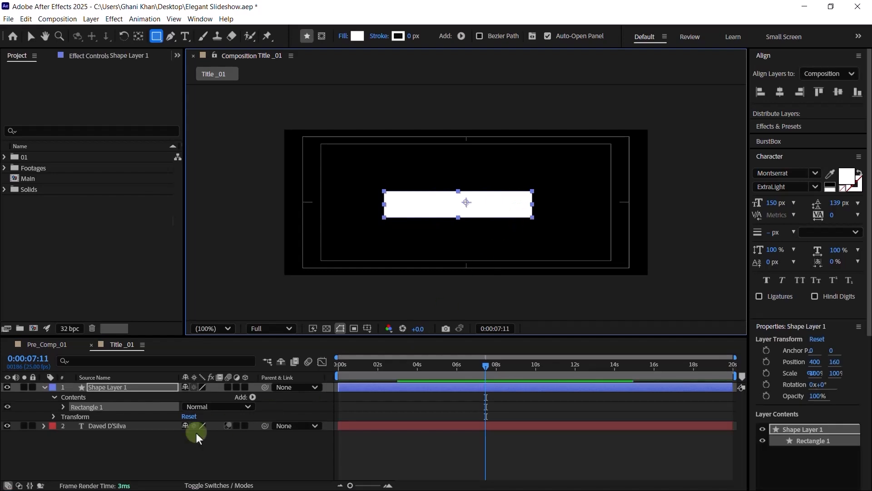
pyautogui.click(64, 409)
pyautogui.click(64, 408)
pyautogui.click(73, 416)
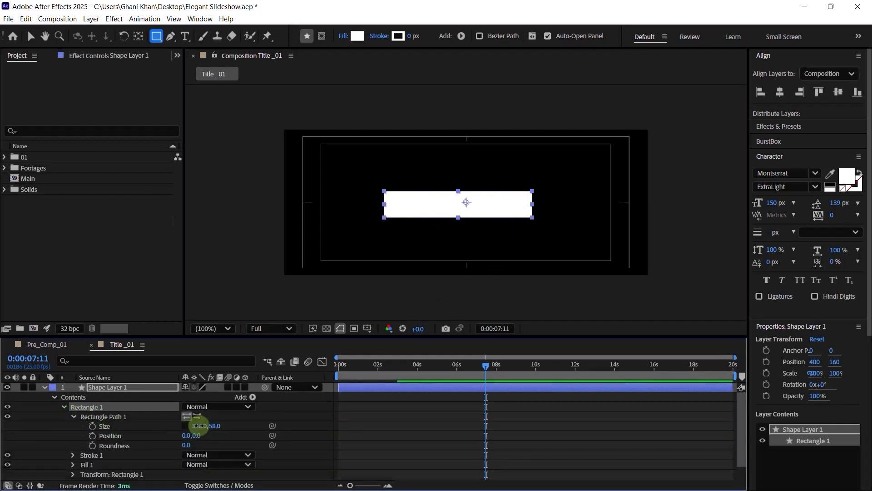
pyautogui.click(200, 426)
pyautogui.press('Return')
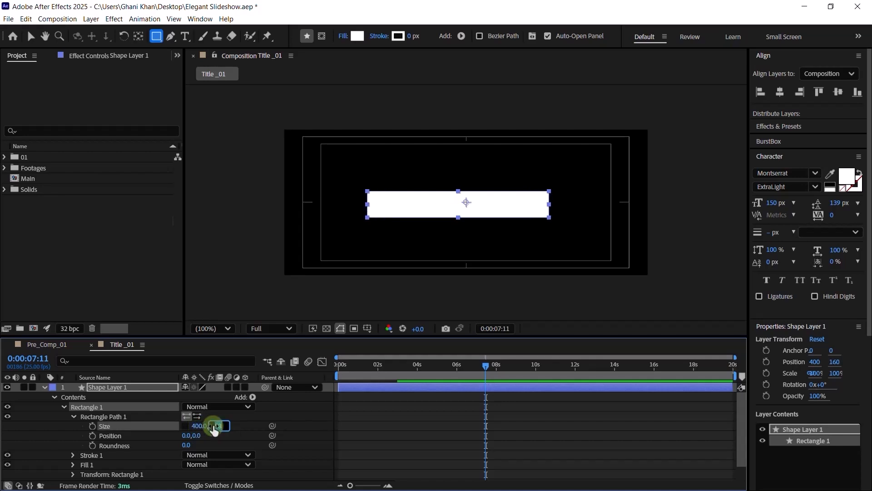
pyautogui.write('80')
pyautogui.press('Return')
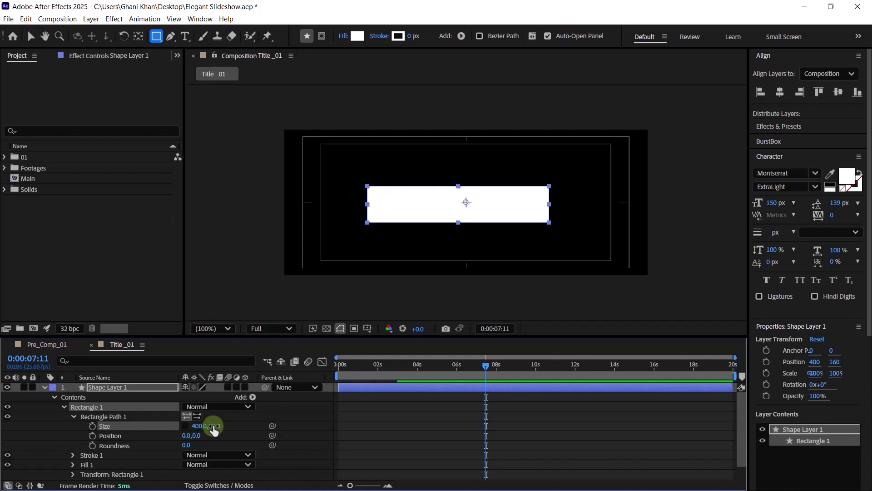
pyautogui.click(74, 417)
# - Move the shape layer's anchor to the box's left edge and centre the box horizontally
pyautogui.click(64, 394)
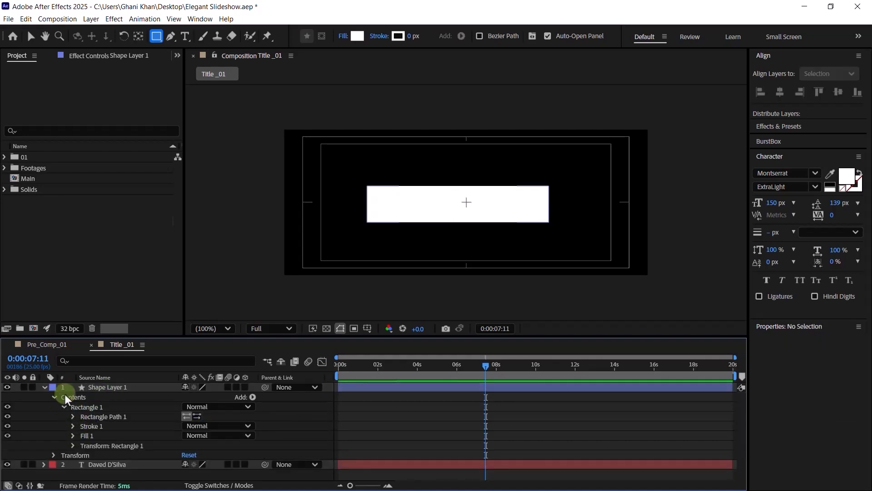
pyautogui.press('s')
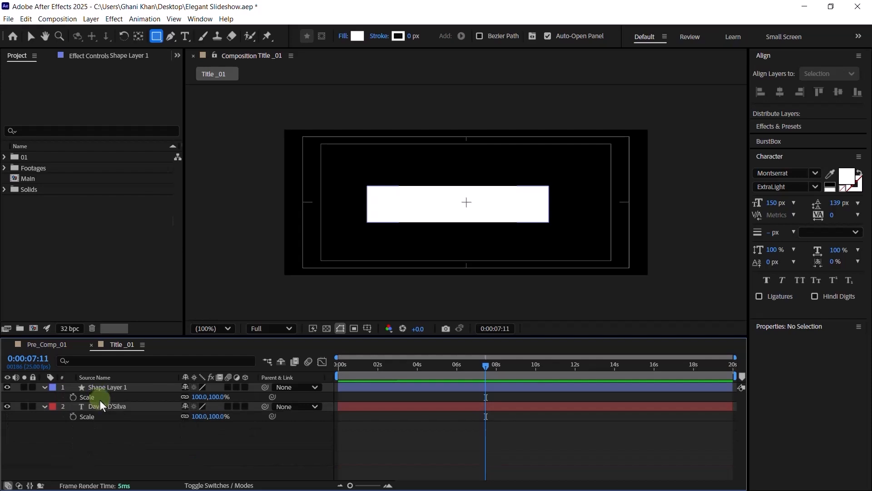
pyautogui.press('v')
pyautogui.click(440, 214)
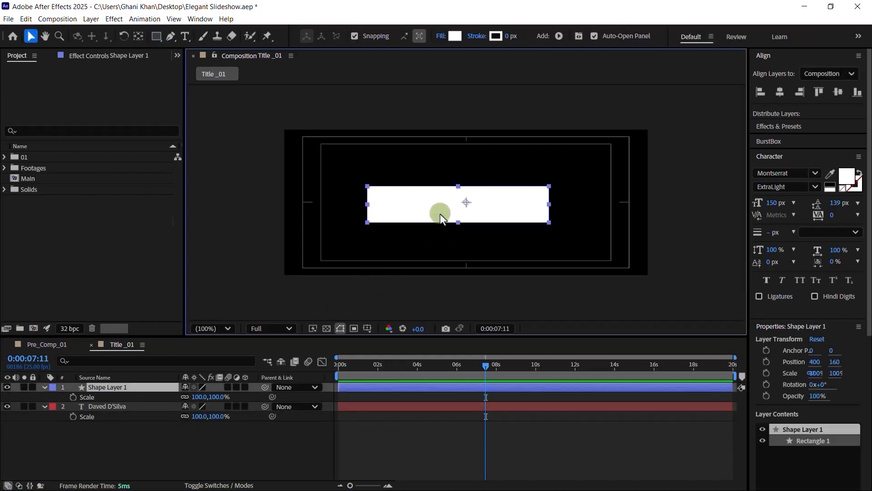
pyautogui.press('y')
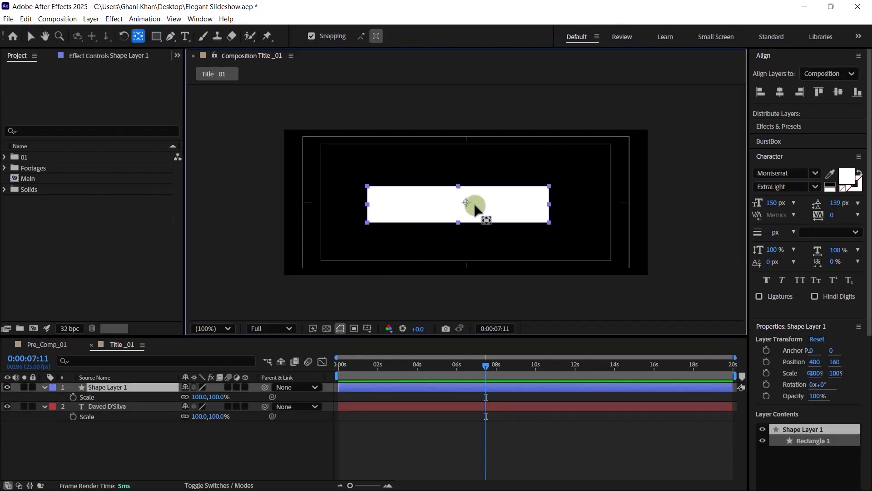
pyautogui.moveTo(467, 202); pyautogui.dragTo(366, 204)
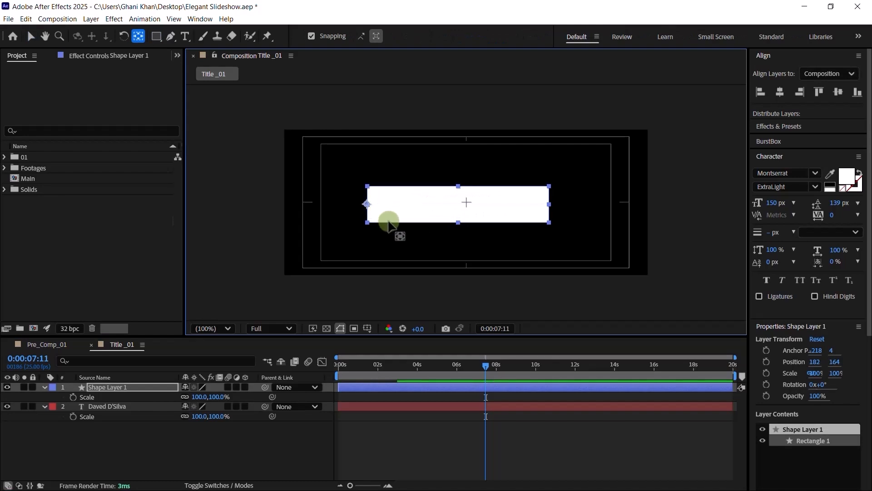
pyautogui.press('v')
pyautogui.click(780, 93)
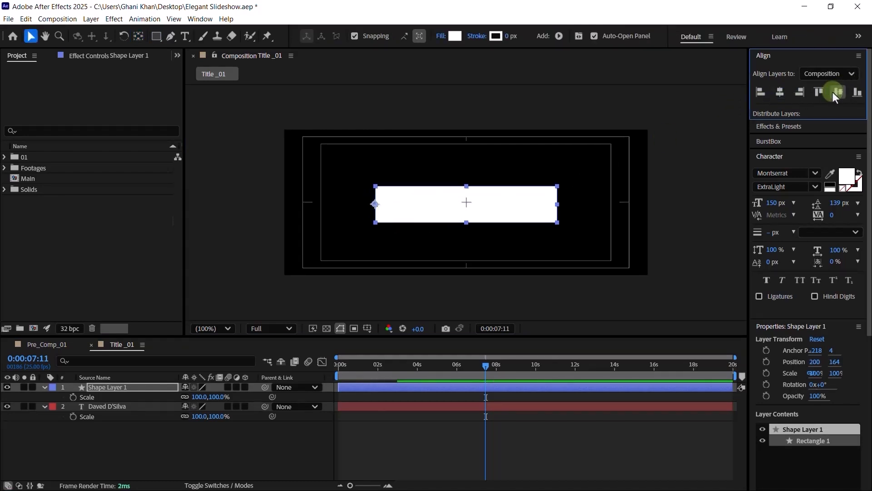
# - Centre the box vertically and add a Scale keyframe at 0:00:02:15
pyautogui.click(834, 94)
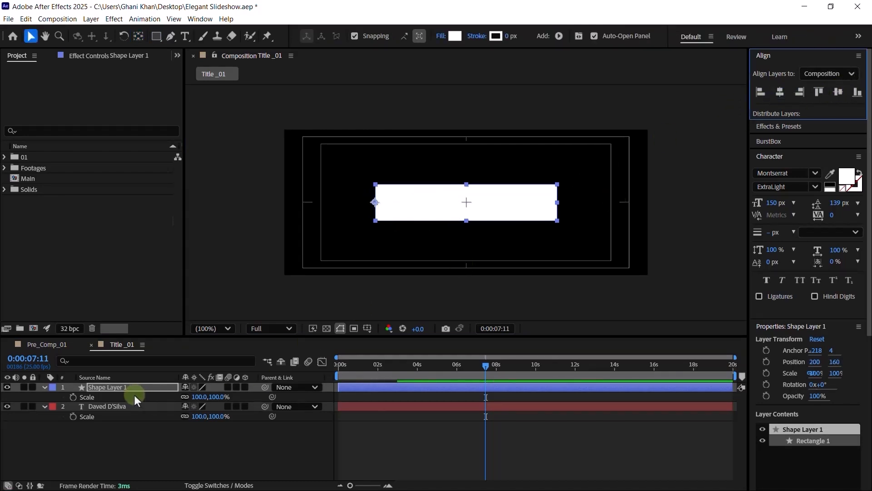
pyautogui.click(405, 369)
pyautogui.press('pagedown')
pyautogui.press('pagedown')
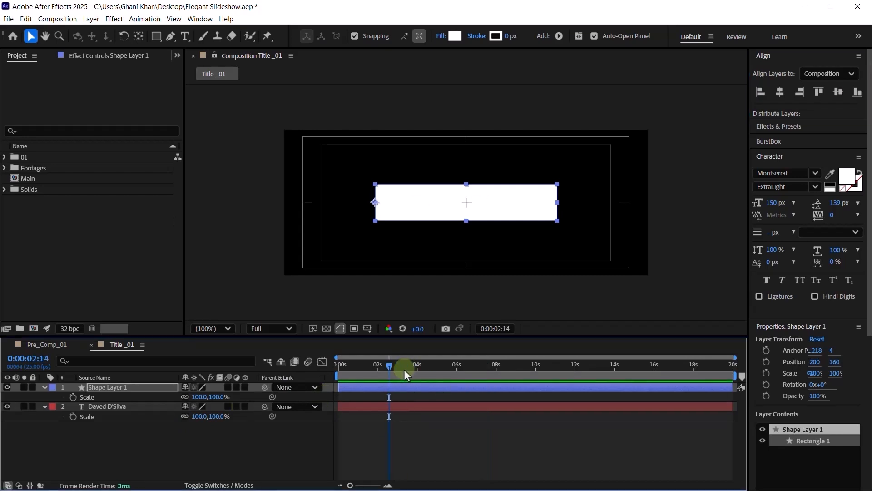
pyautogui.click(73, 397)
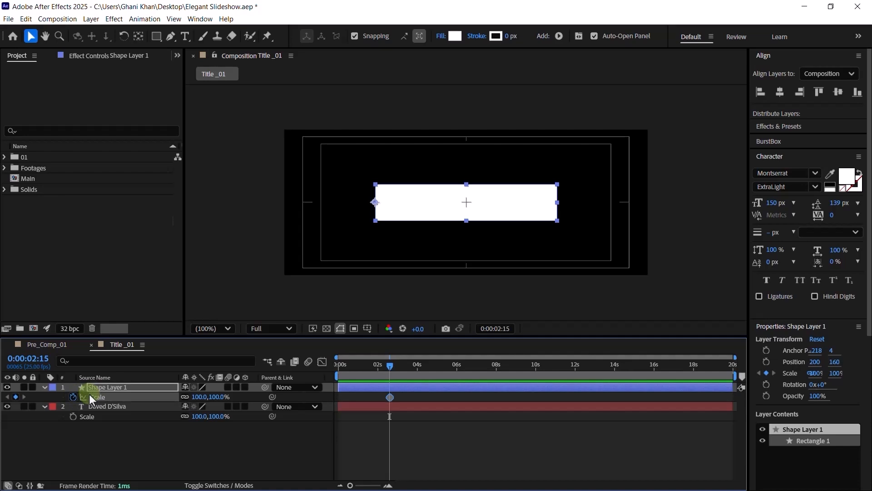
pyautogui.press('u')
pyautogui.press('u')
pyautogui.scroll(-3, 80, 421)
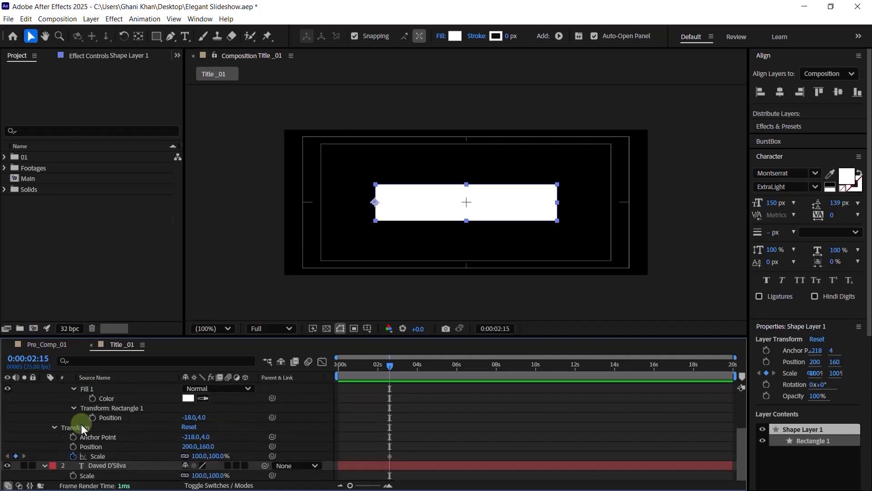
# - Keyframe Rectangle 1's Position at 0,0 and recentre the box in the composition
pyautogui.click(93, 418)
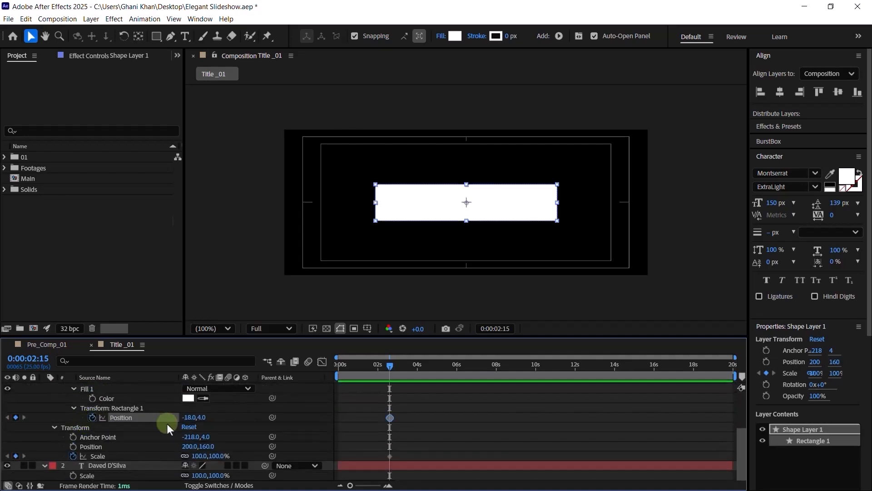
pyautogui.click(190, 417)
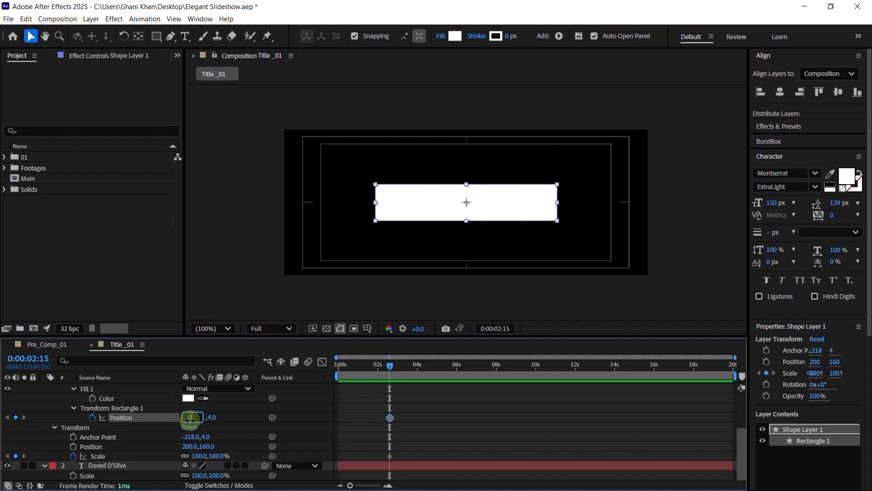
pyautogui.write('0')
pyautogui.press('Return')
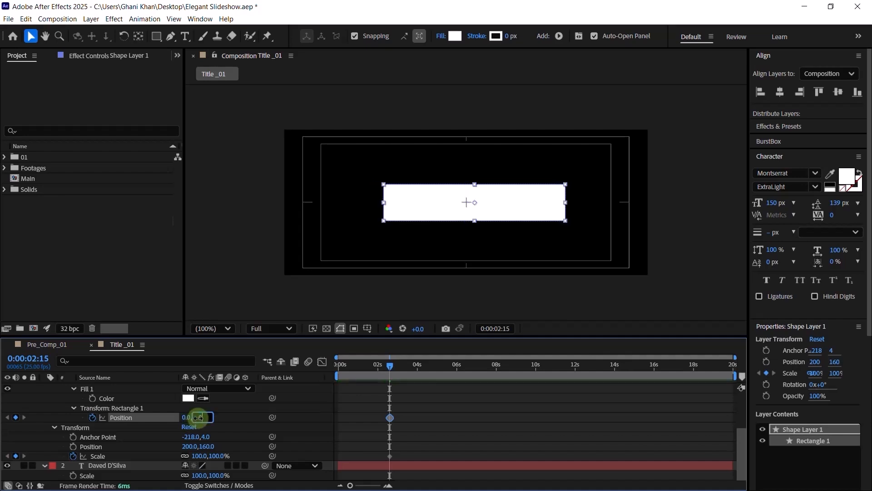
pyautogui.write('0')
pyautogui.press('Return')
pyautogui.click(778, 93)
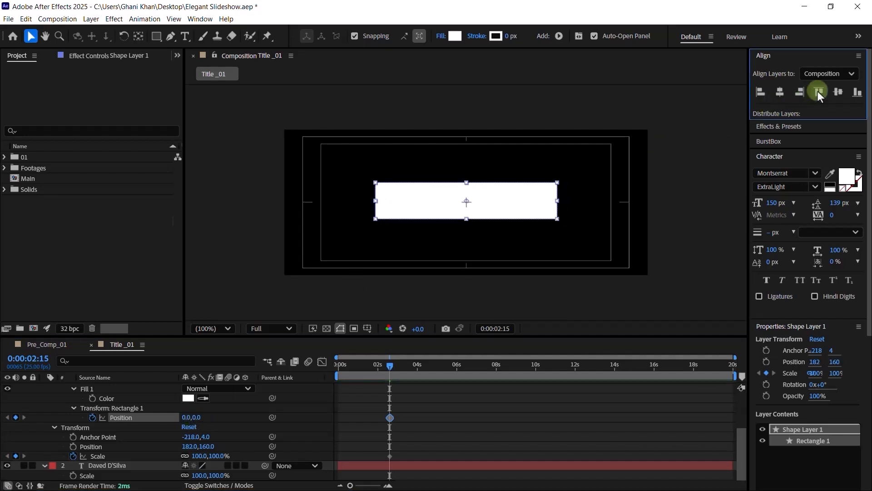
pyautogui.click(837, 92)
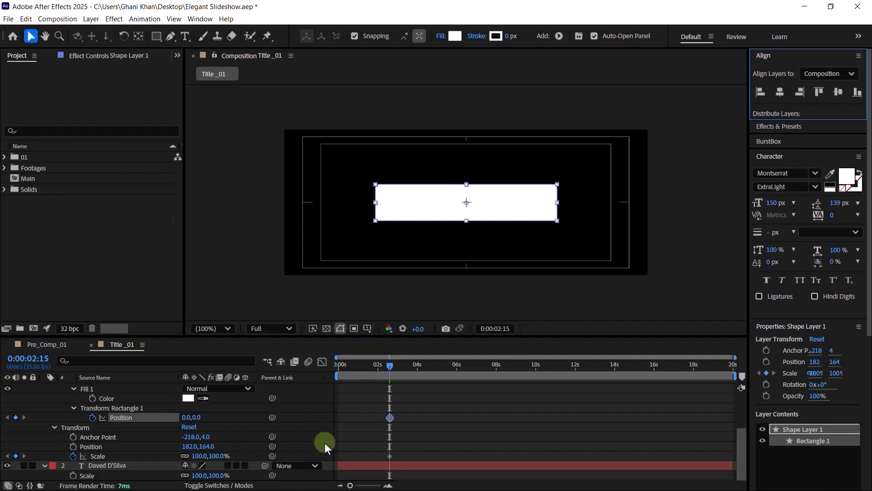
# - At 0s, unlink the shape layer's Scale width and height proportions
pyautogui.press('u')
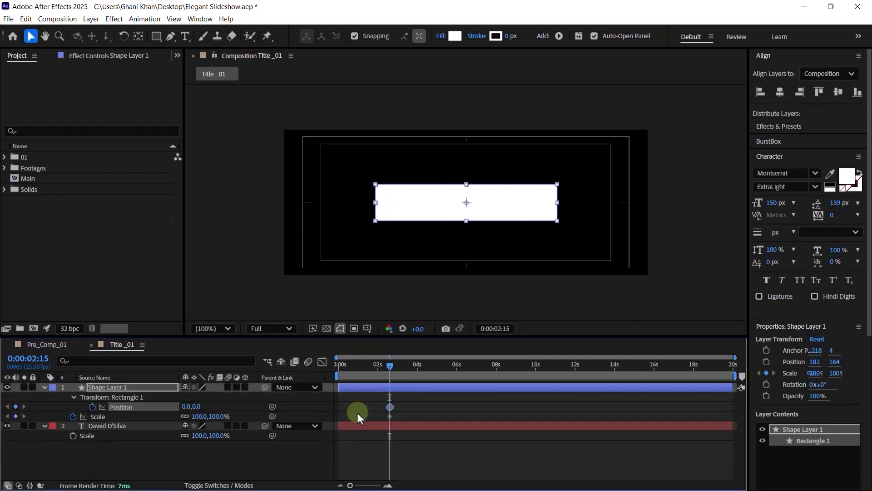
pyautogui.click(335, 372)
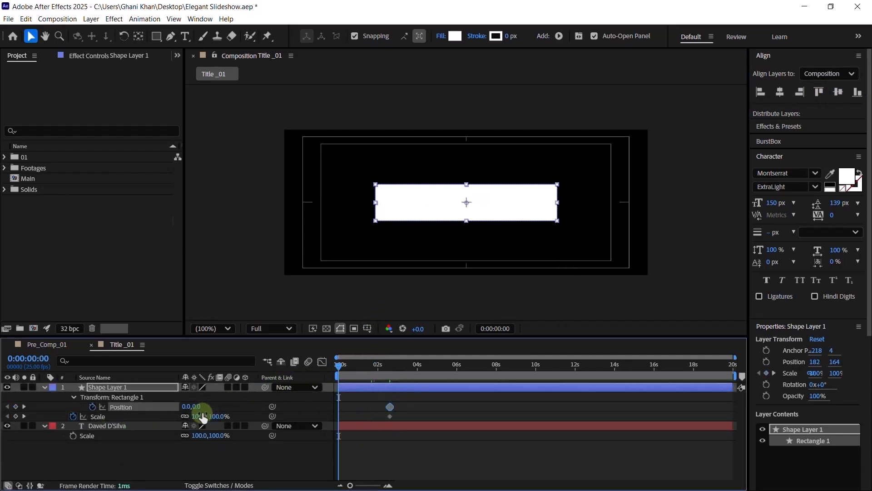
pyautogui.click(185, 416)
pyautogui.click(137, 386)
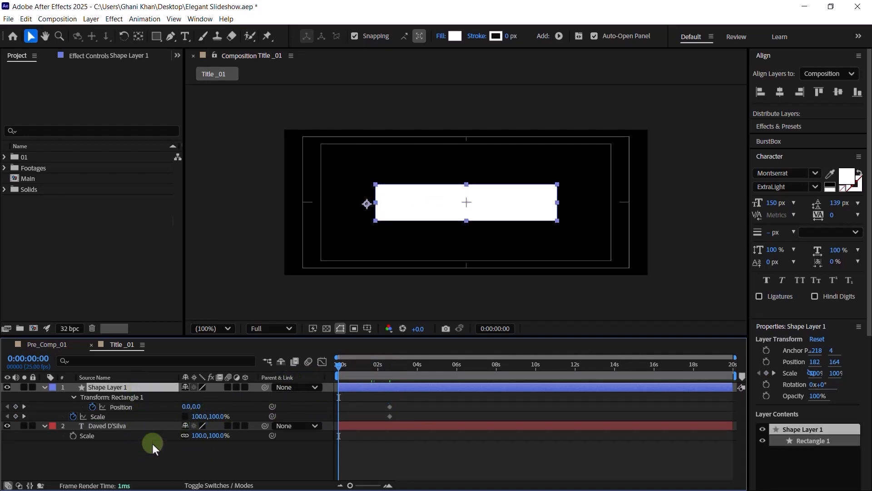
# - Snap Shape Layer 1's anchor point to the middle of the box's left edge (200,0)
pyautogui.press('y')
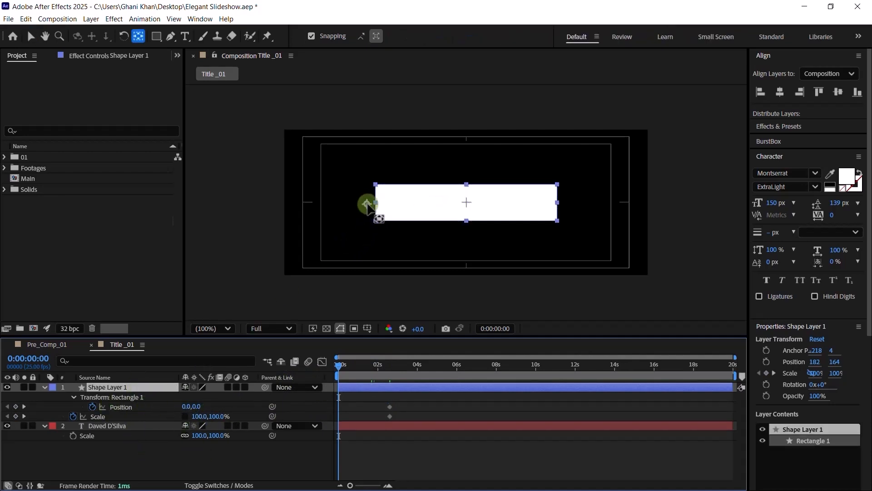
pyautogui.moveTo(367, 204); pyautogui.dragTo(374, 205)
pyautogui.scroll(3, 374, 203)
pyautogui.press('h')
pyautogui.moveTo(266, 218); pyautogui.dragTo(462, 230)
pyautogui.moveTo(195, 225); pyautogui.dragTo(457, 226)
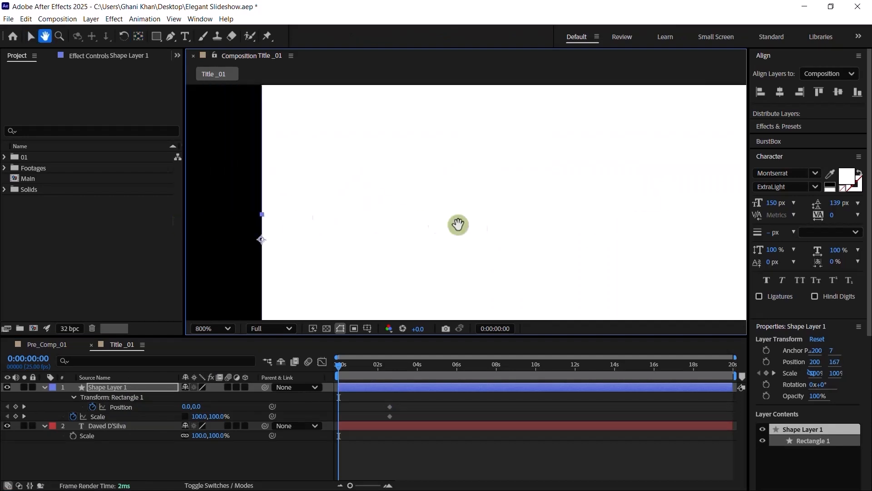
pyautogui.press('y')
pyautogui.moveTo(347, 251); pyautogui.dragTo(347, 223)
pyautogui.scroll(-1, 345, 220)
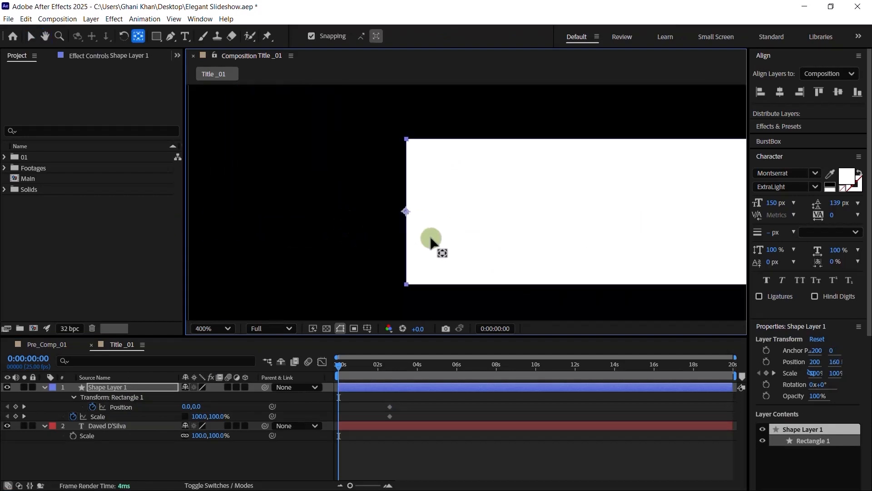
pyautogui.scroll(-1, 432, 237)
pyautogui.press('h')
pyautogui.moveTo(539, 219); pyautogui.dragTo(454, 224)
pyautogui.press('y')
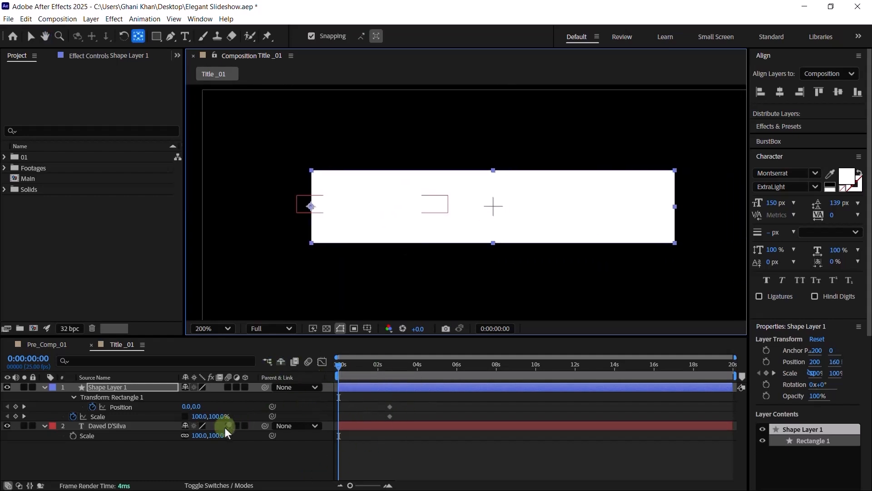
# - At 0s set Scale width to 0 and Rectangle 1 Position X to -350, then preview
pyautogui.click(195, 417)
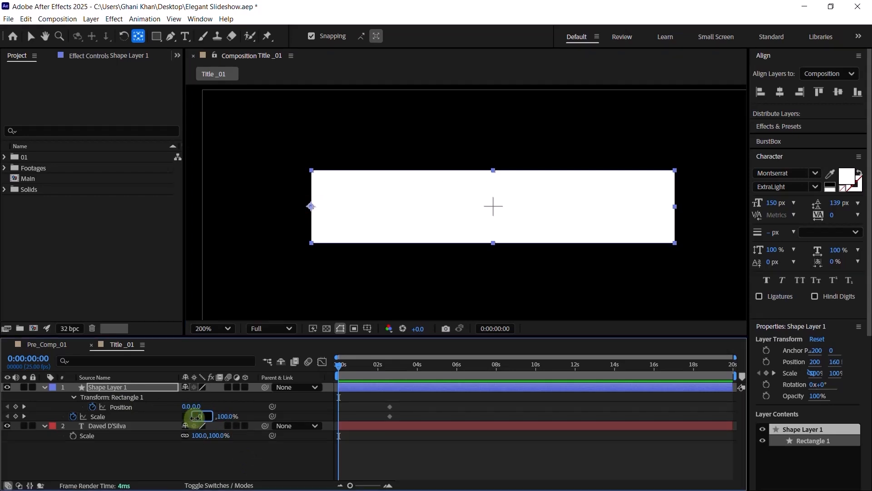
pyautogui.press('Return')
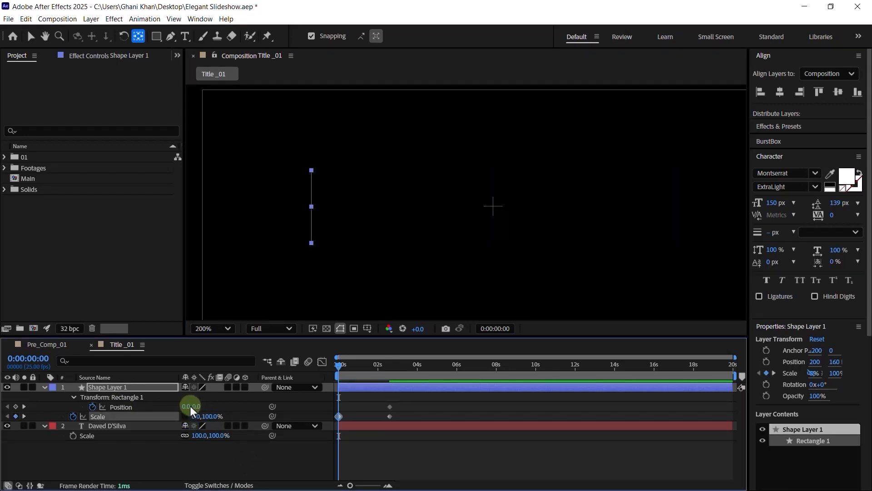
pyautogui.click(190, 407)
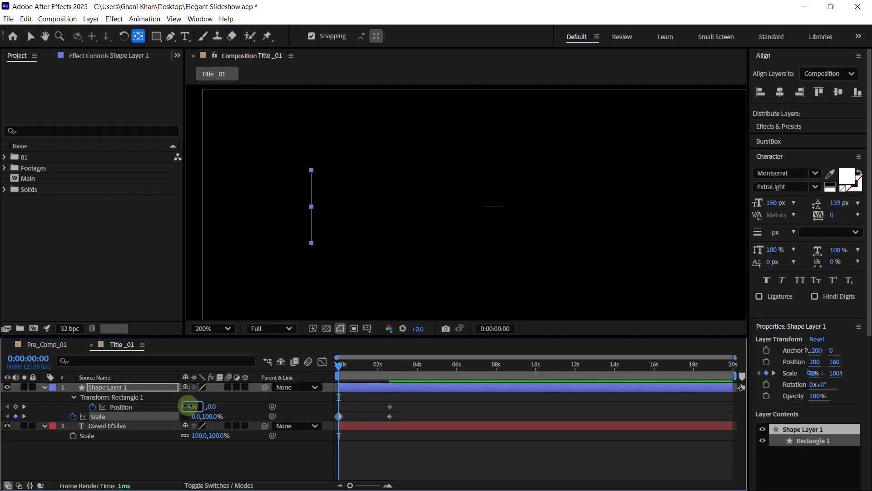
pyautogui.press('Return')
pyautogui.click(417, 414)
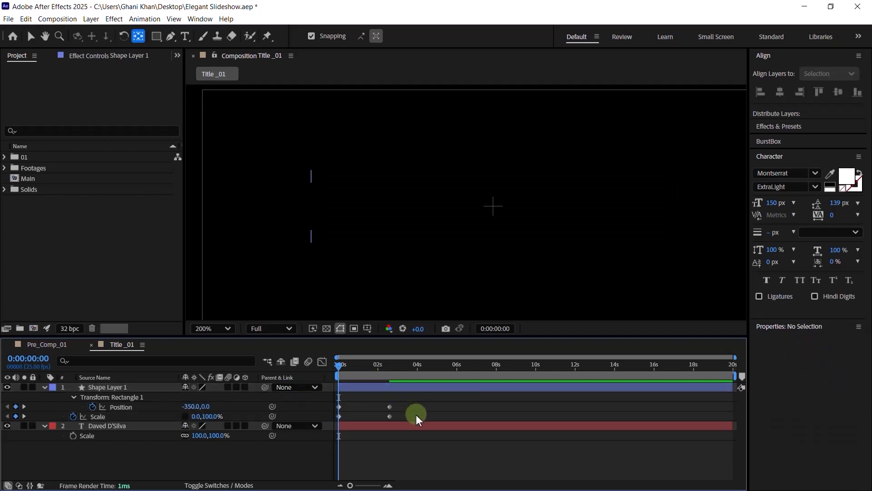
pyautogui.press('space')
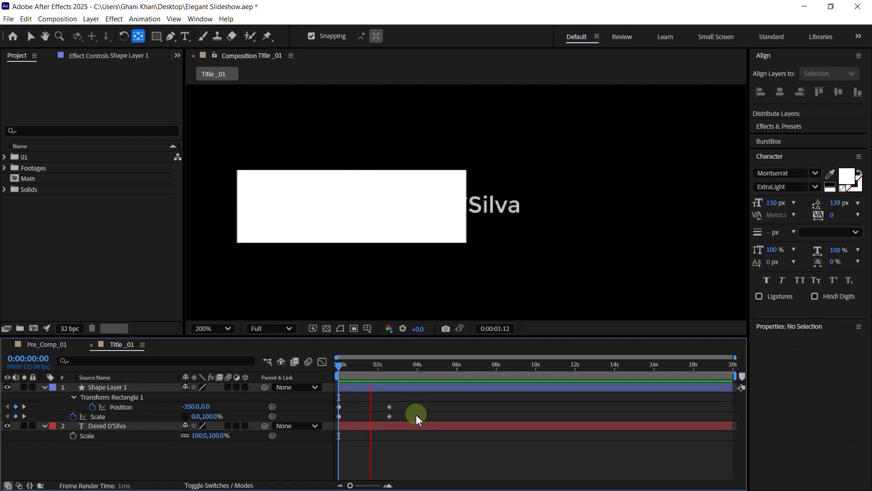
pyautogui.press('space')
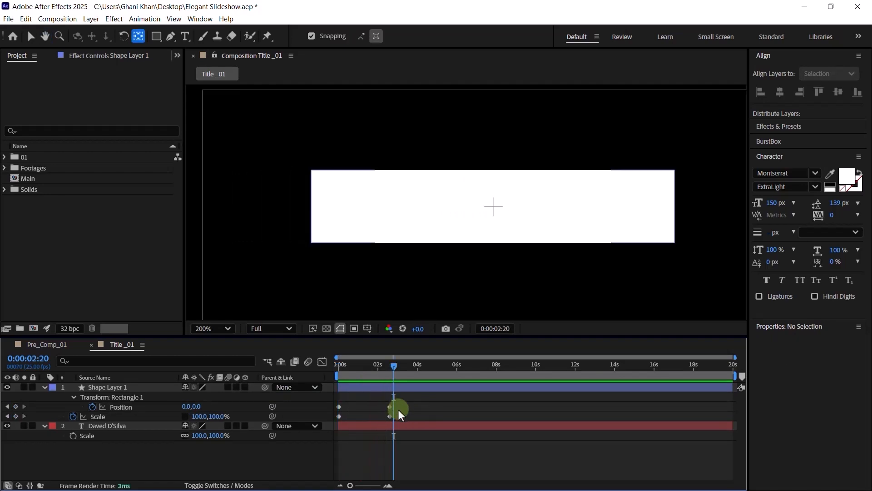
# - Apply Easy Ease to all keyframes, make the speed peak early, and preview the wipe
pyautogui.moveTo(399, 400); pyautogui.dragTo(334, 420)
pyautogui.rightClick(339, 416)
pyautogui.moveTo(390, 409)
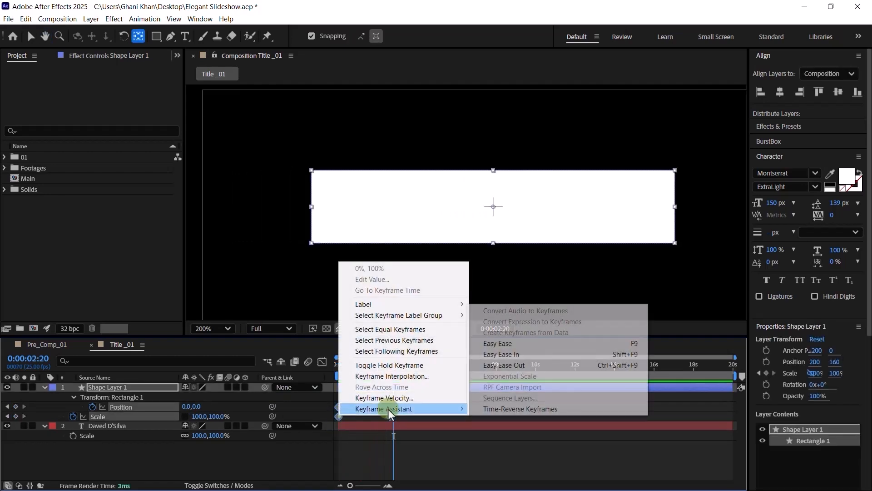
pyautogui.click(503, 351)
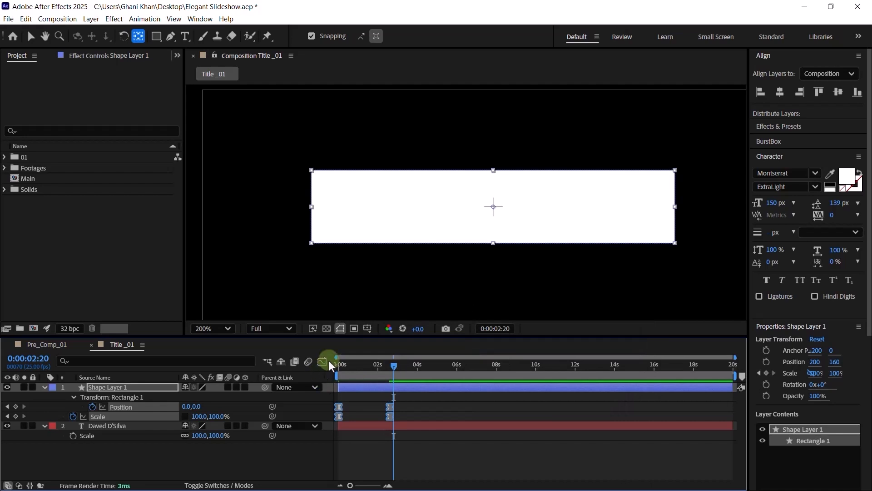
pyautogui.click(322, 361)
pyautogui.moveTo(381, 462); pyautogui.dragTo(335, 457)
pyautogui.click(324, 362)
pyautogui.moveTo(386, 377); pyautogui.dragTo(284, 381)
pyautogui.press('space')
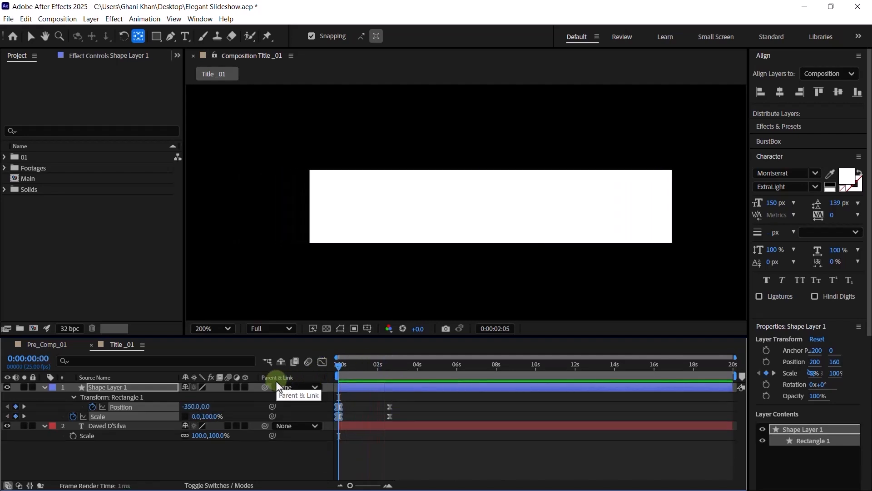
pyautogui.click(44, 388)
# - Move the white box beneath the name text, set the fill to black, and centre the text
pyautogui.click(45, 397)
pyautogui.hotkey('ctrl', '[')
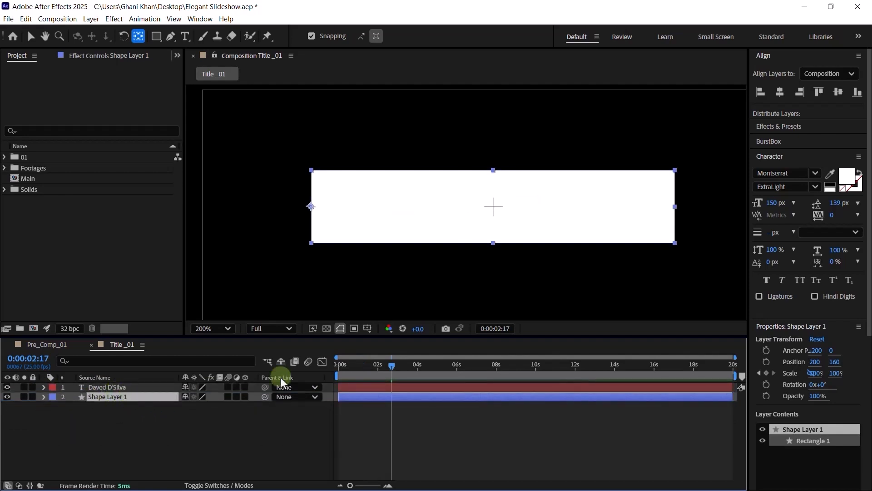
pyautogui.click(830, 186)
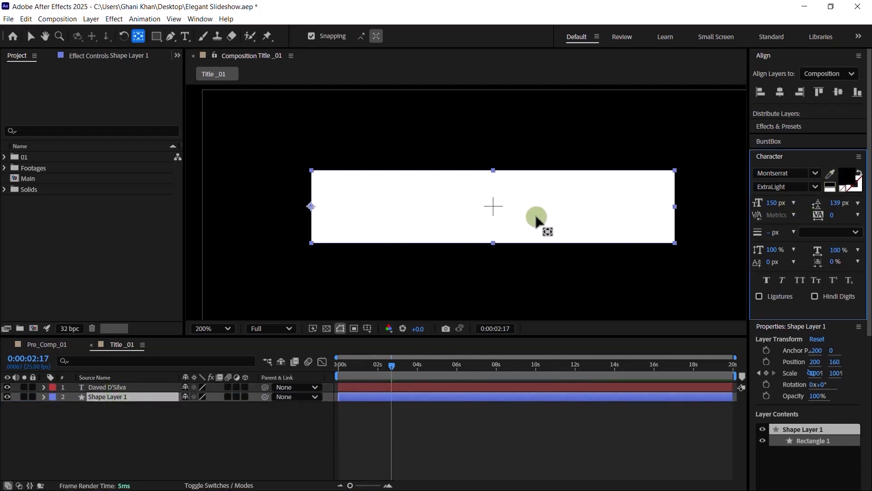
pyautogui.click(121, 388)
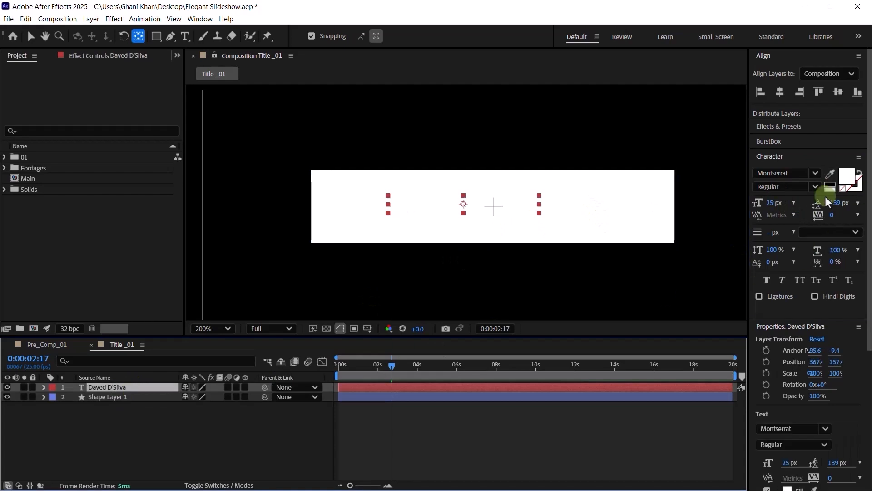
pyautogui.click(780, 91)
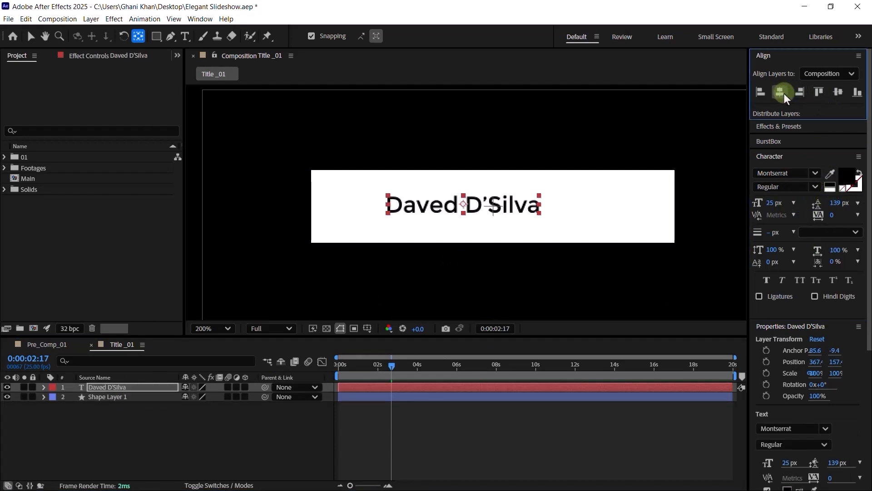
pyautogui.click(838, 92)
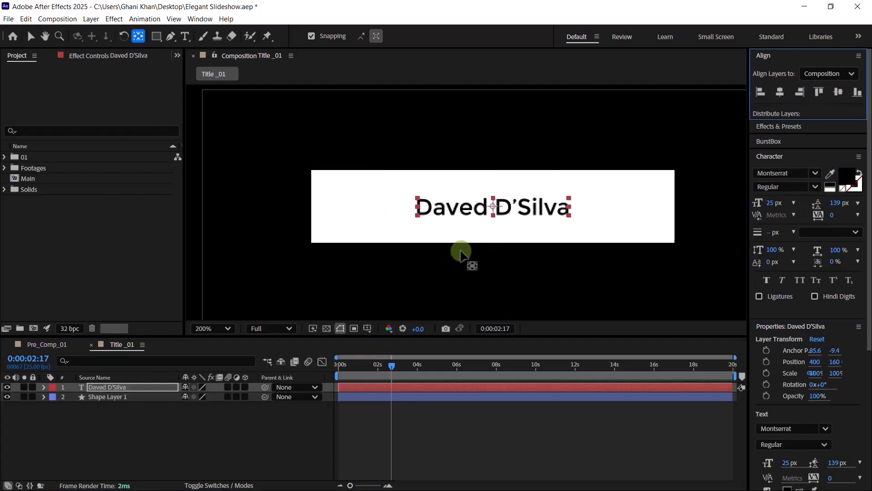
pyautogui.click(152, 392)
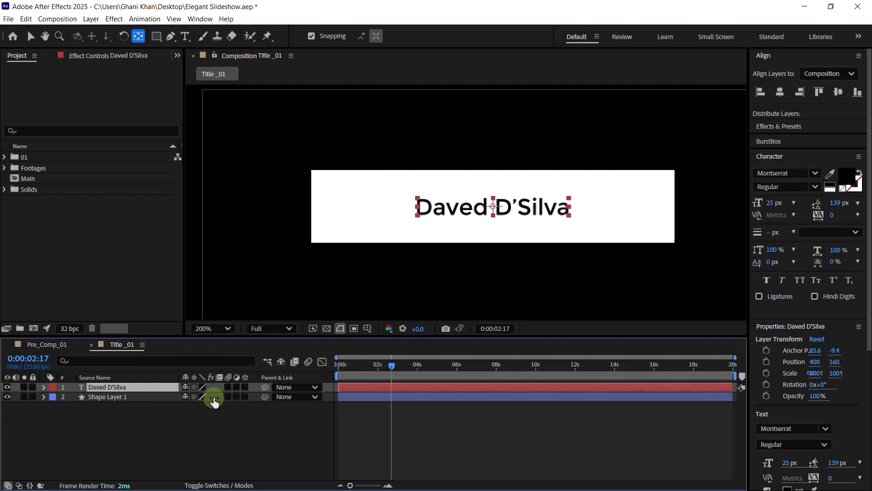
# - Scale the name text to about 183% and make it Shape Layer 1's inverted track matte
pyautogui.press('s')
pyautogui.moveTo(207, 400); pyautogui.dragTo(239, 386)
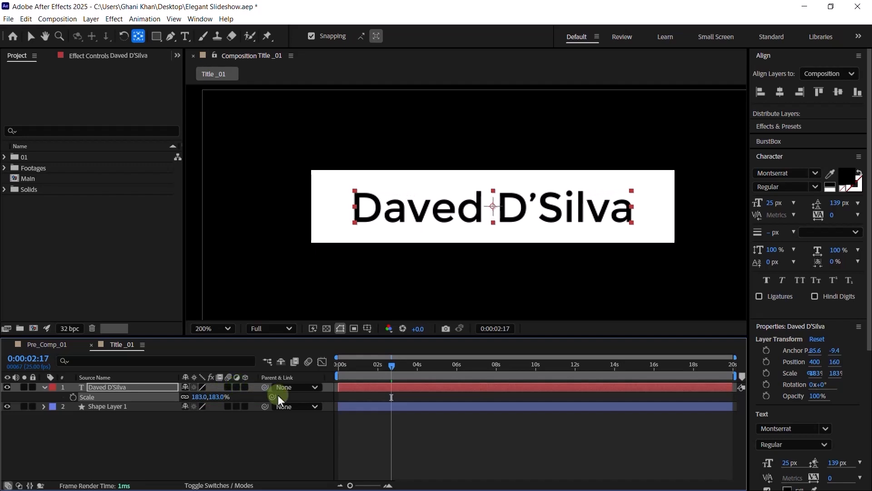
pyautogui.click(219, 485)
pyautogui.click(235, 406)
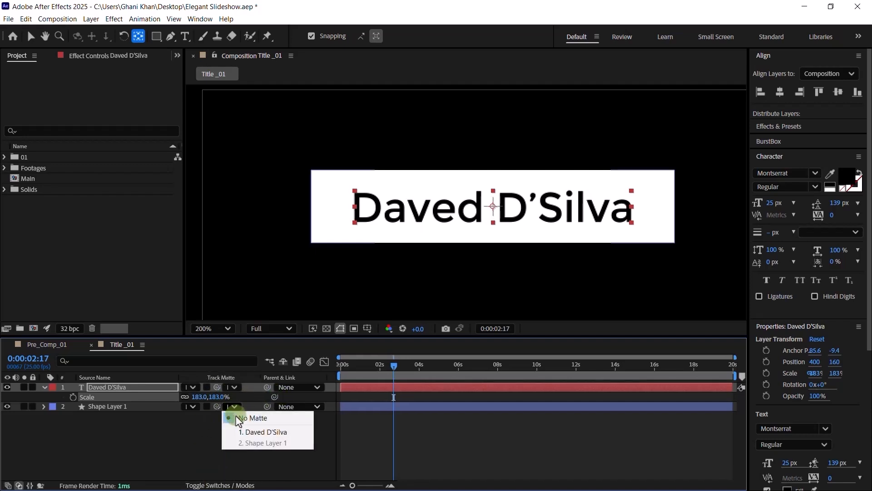
pyautogui.click(245, 432)
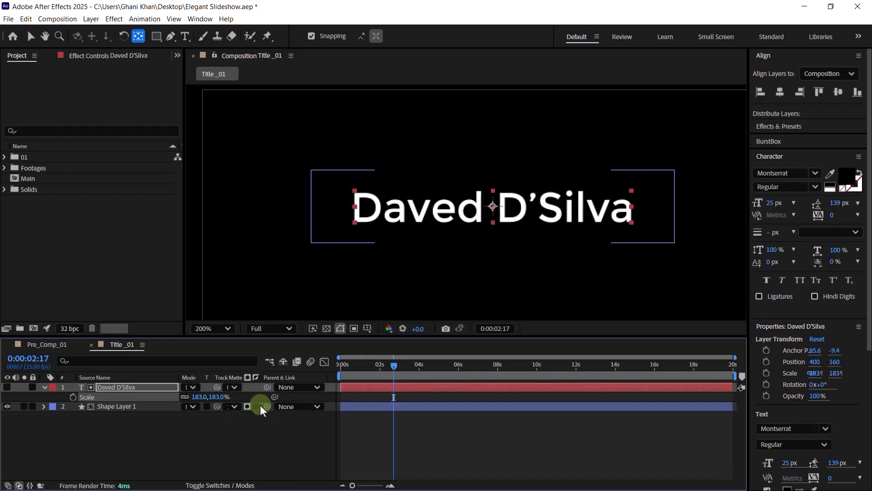
pyautogui.click(256, 406)
pyautogui.click(255, 437)
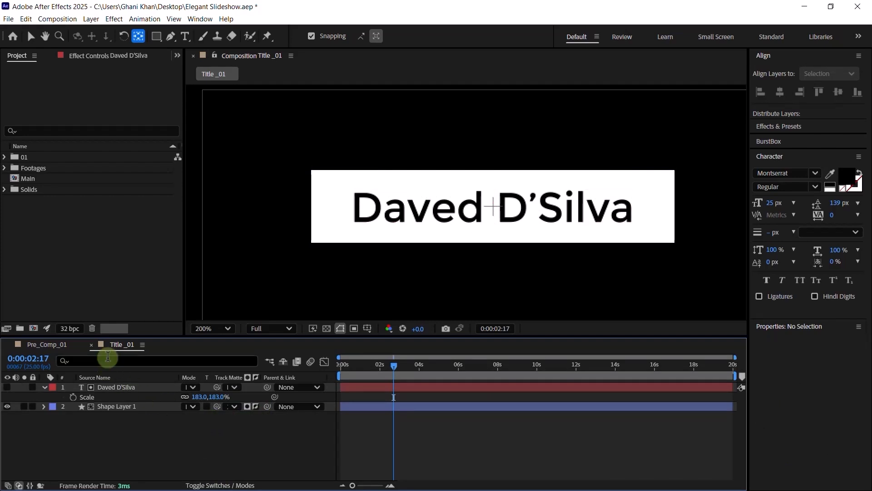
pyautogui.click(255, 407)
pyautogui.click(255, 406)
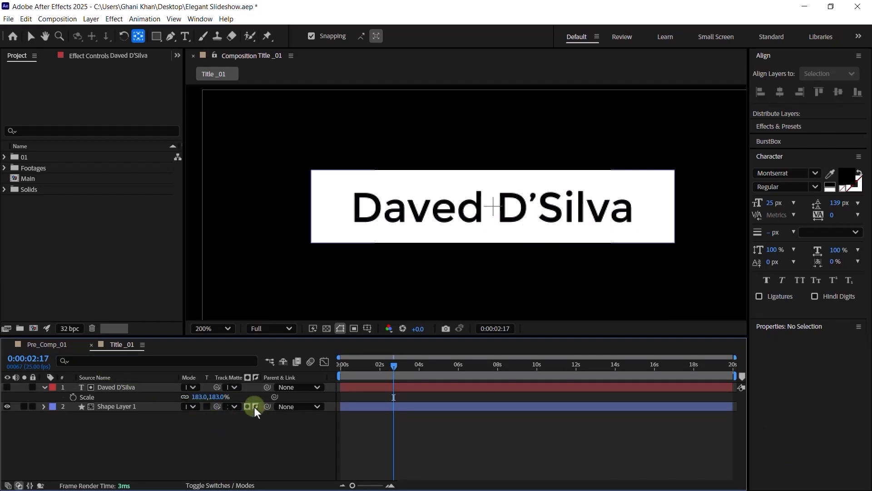
# - Add Title_01 from folder 01 into Pre_Comp_01 and raise the name box in the frame
pyautogui.click(92, 345)
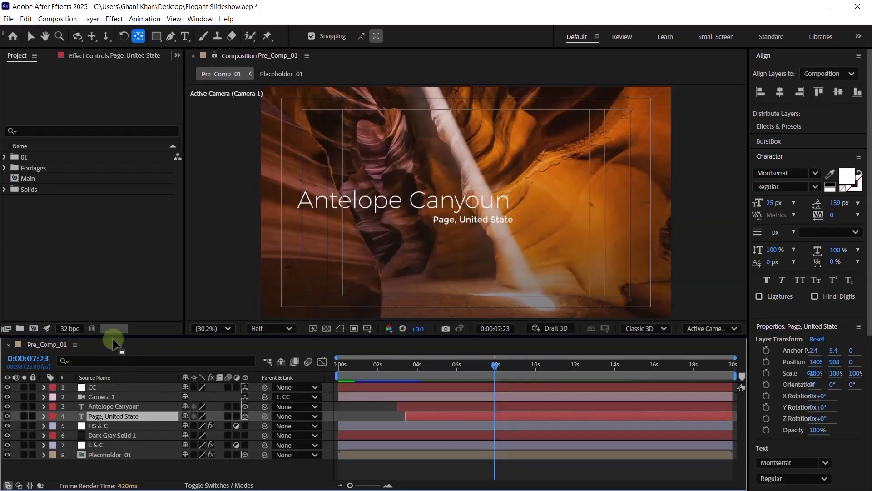
pyautogui.doubleClick(35, 158)
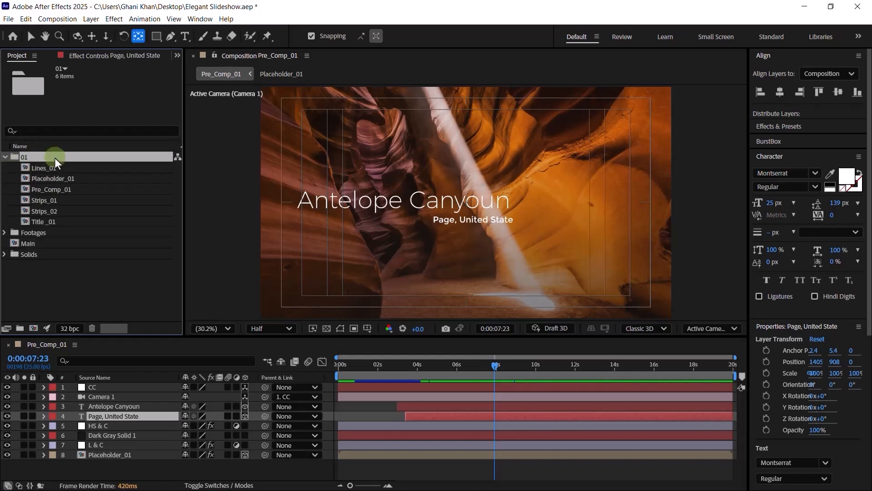
pyautogui.moveTo(42, 219); pyautogui.dragTo(108, 399)
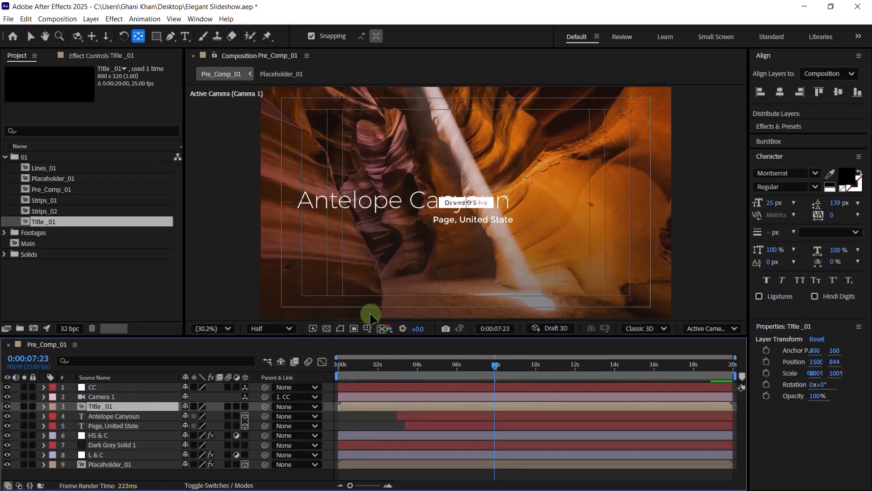
pyautogui.press('v')
pyautogui.moveTo(459, 206); pyautogui.dragTo(463, 194)
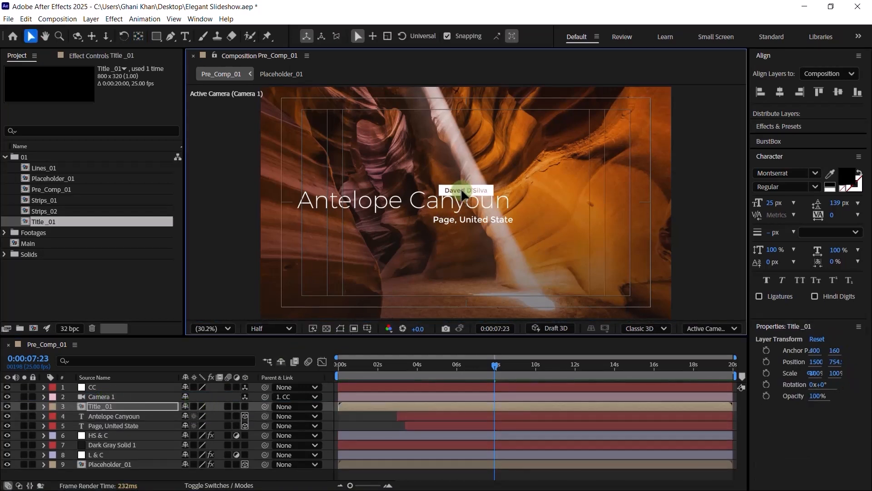
# - Make the Title_01 layer start at 0:00:02:15 and show only its Position
pyautogui.click(385, 367)
pyautogui.hotkey('shift', 'pagedown')
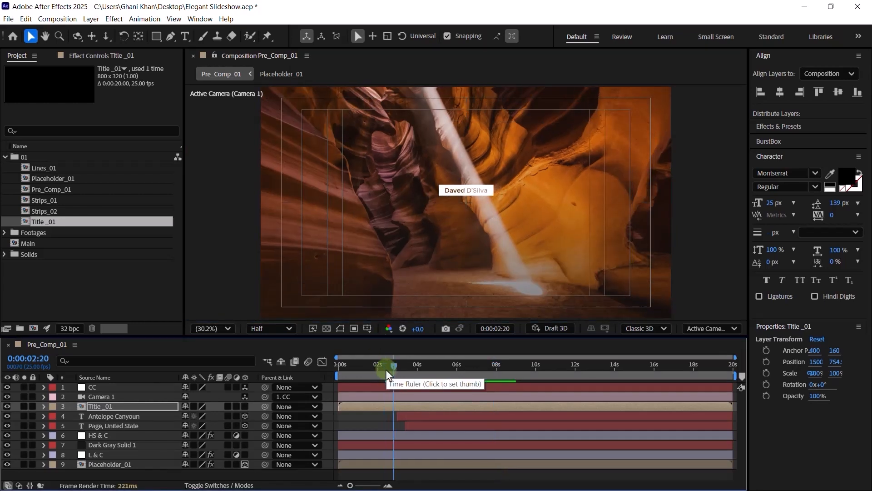
pyautogui.press('pageup')
pyautogui.press('pageup')
pyautogui.press('pageup')
pyautogui.press('pageup')
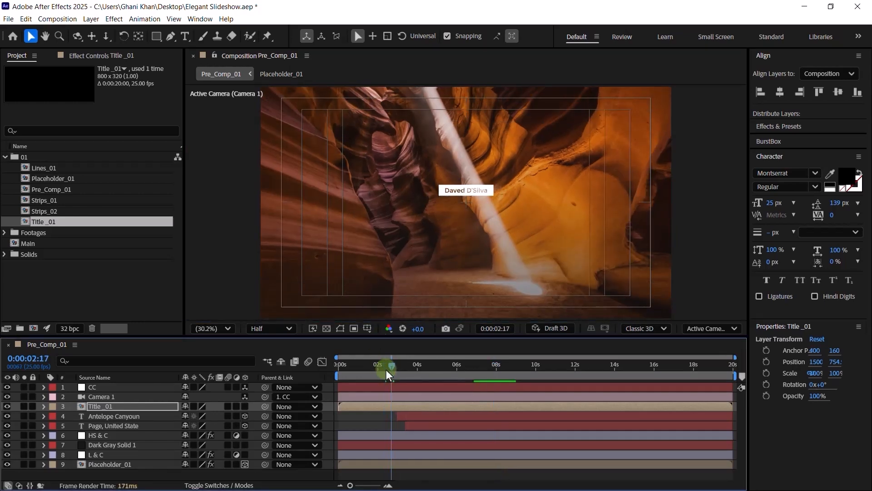
pyautogui.click(112, 406)
pyautogui.press('[')
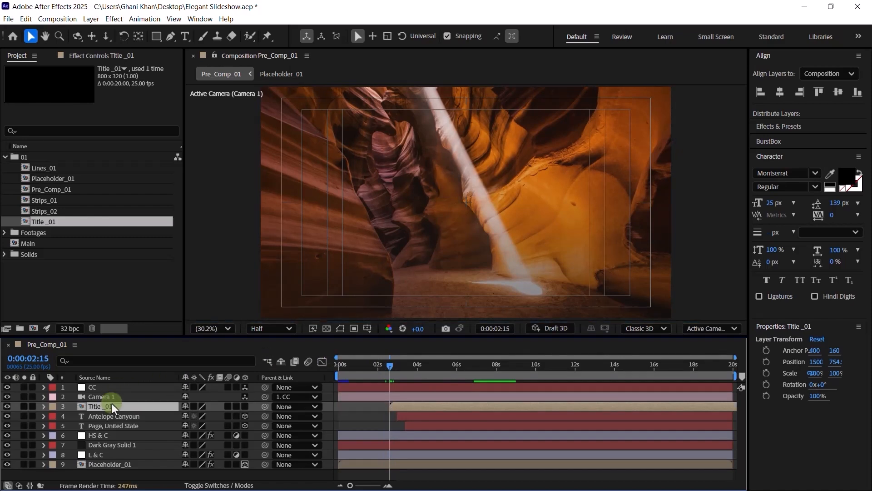
pyautogui.press('p')
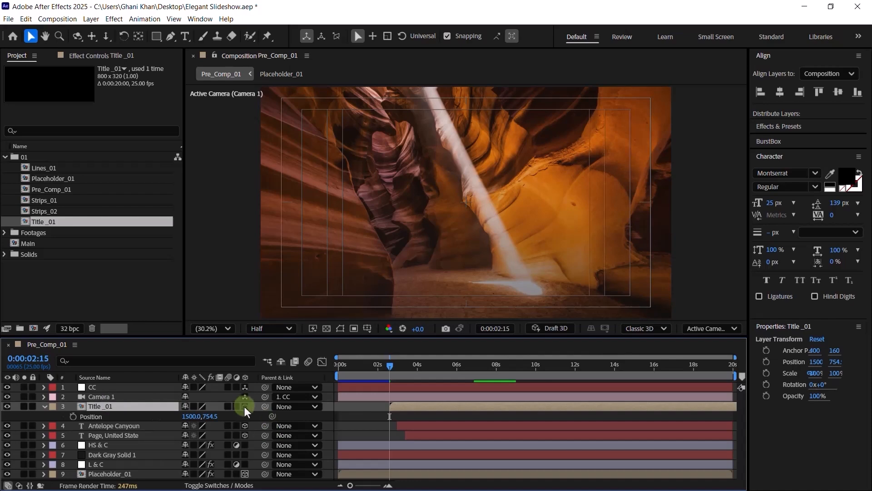
# - At 0:00:18:00, make Title_01 a 3D layer with Z position 4512
pyautogui.click(694, 369)
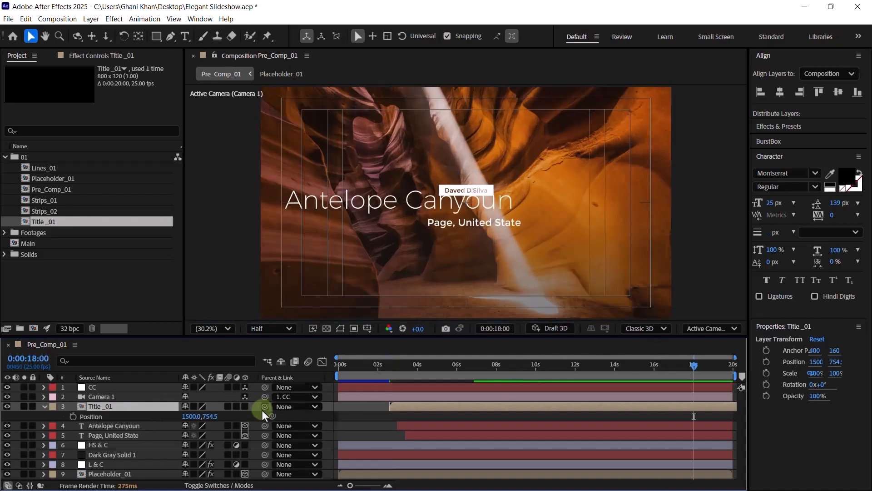
pyautogui.click(245, 407)
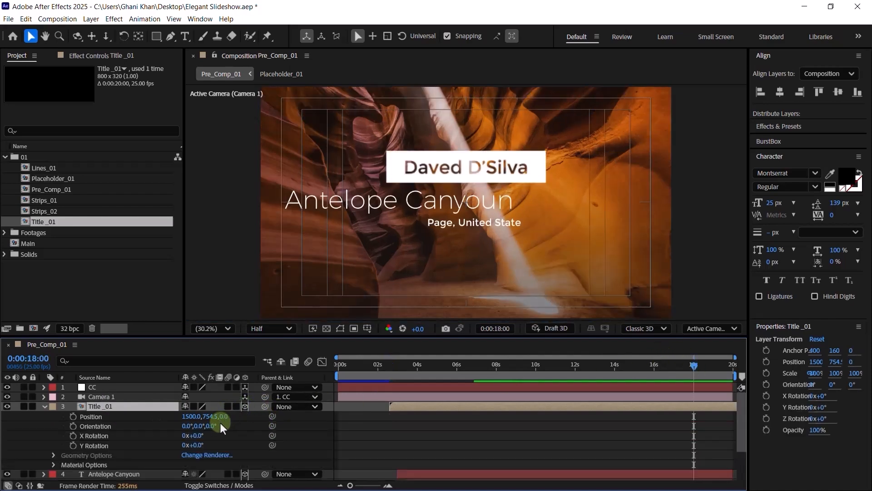
pyautogui.click(226, 416)
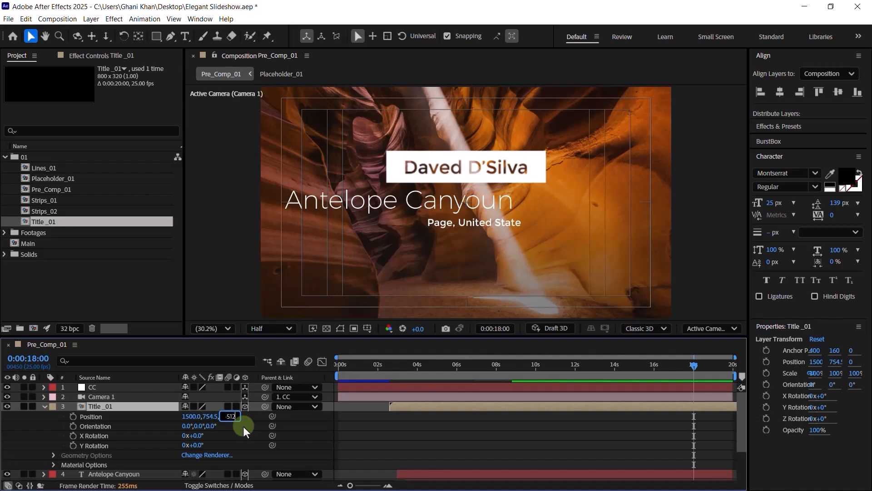
pyautogui.write('4512')
pyautogui.click(244, 431)
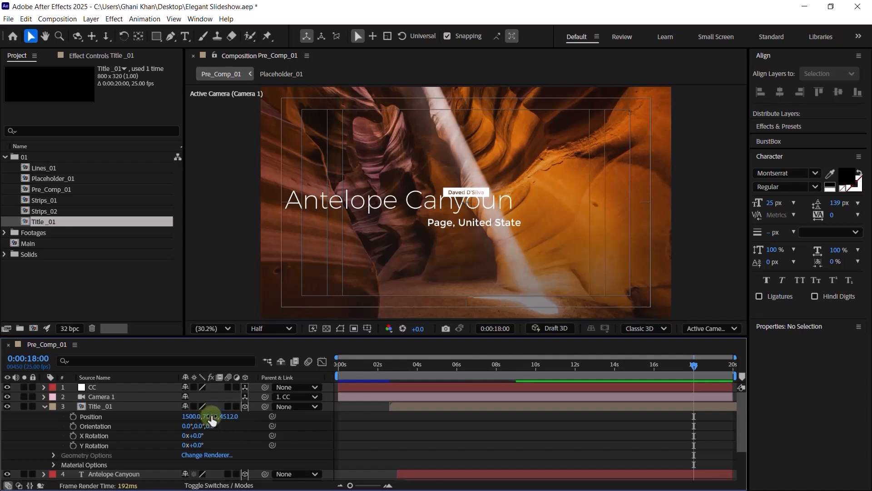
# - Set Title_01's position to Y 650 and X 474, then save the project
pyautogui.click(210, 416)
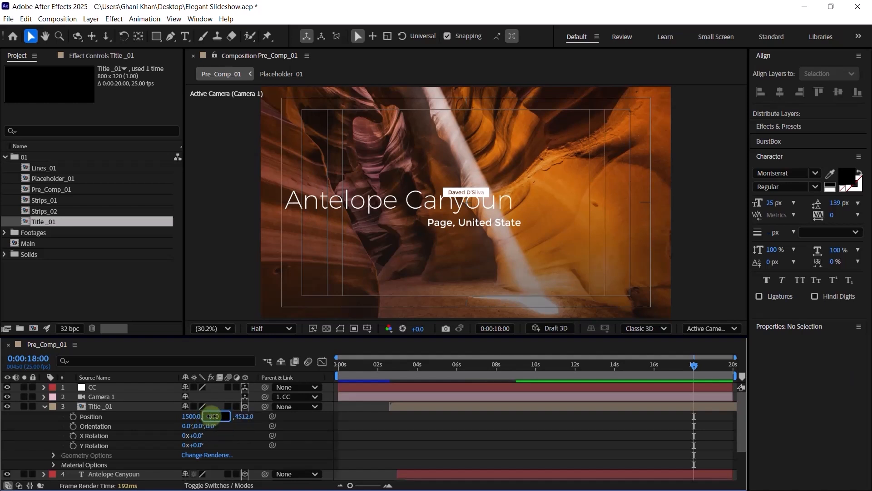
pyautogui.write('650')
pyautogui.press('Return')
pyautogui.click(193, 416)
pyautogui.write('474')
pyautogui.press('Return')
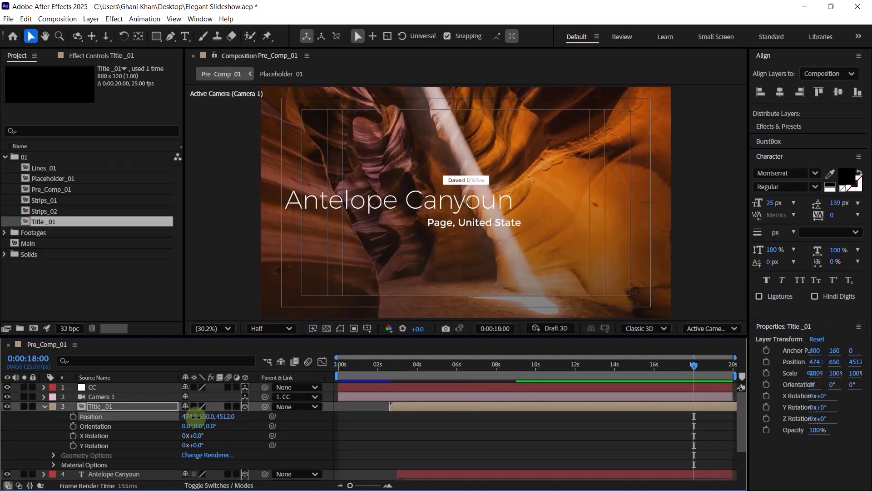
pyautogui.click(44, 407)
pyautogui.hotkey('ctrl', 's')
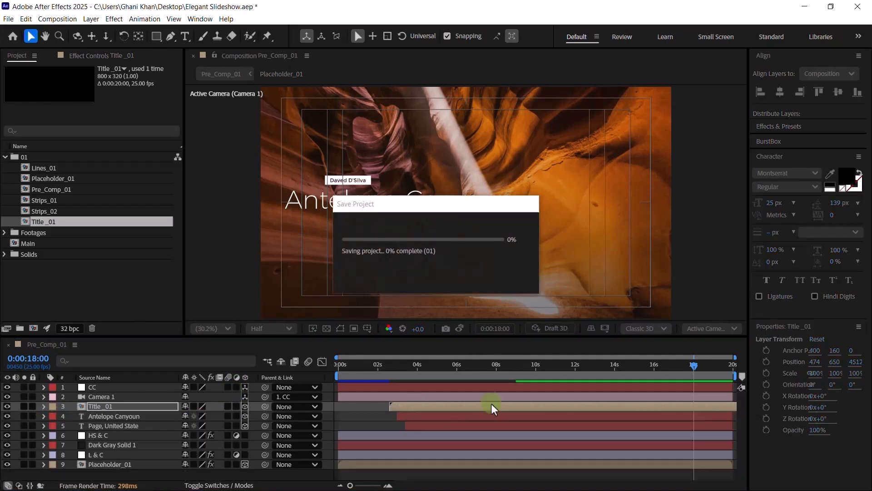
# - Rewind Pre_Comp_01 to 0s and play the canyon shot with its animated titles
pyautogui.press('Home')
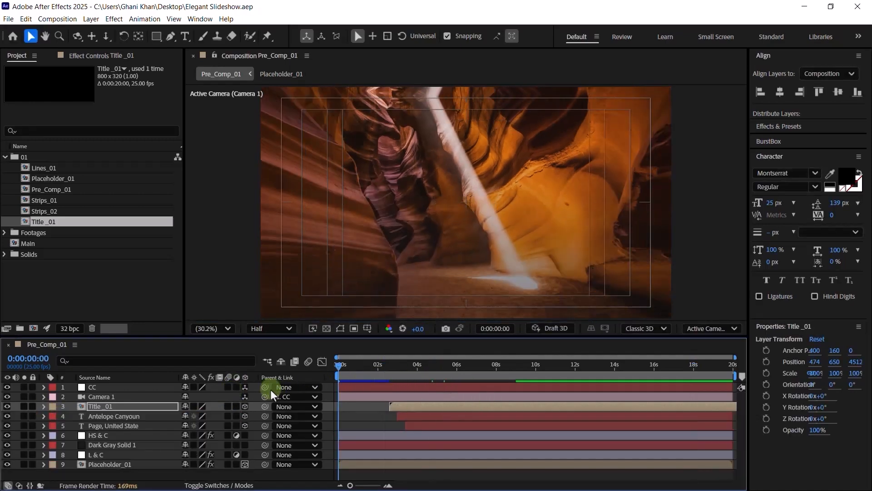
pyautogui.press('space')
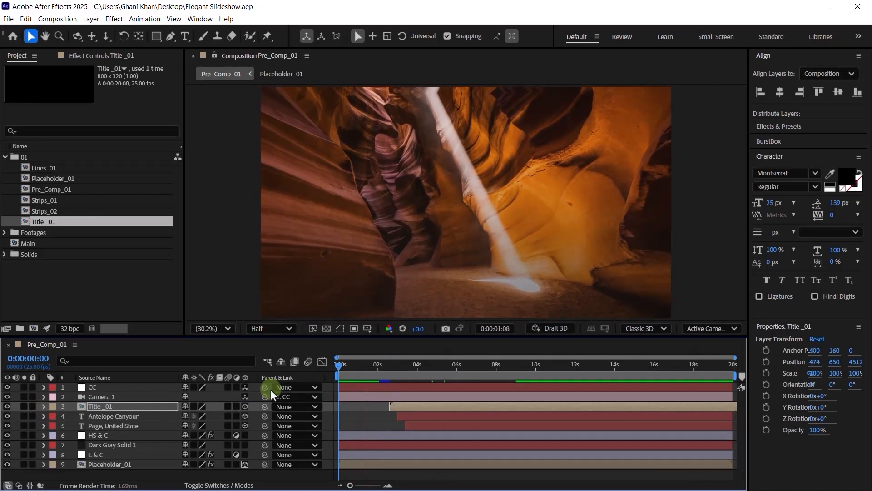
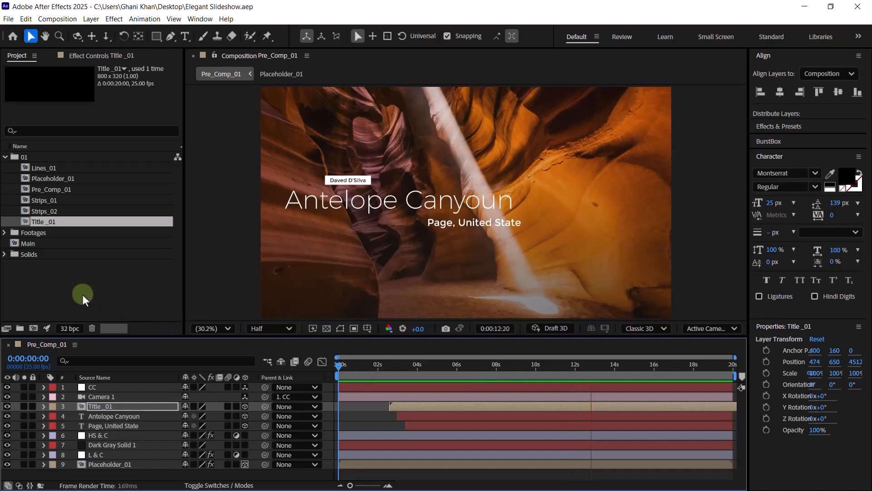
# - Stop the canyon preview, collapse folder 01, and start a new composition
pyautogui.press('space')
pyautogui.click(4, 157)
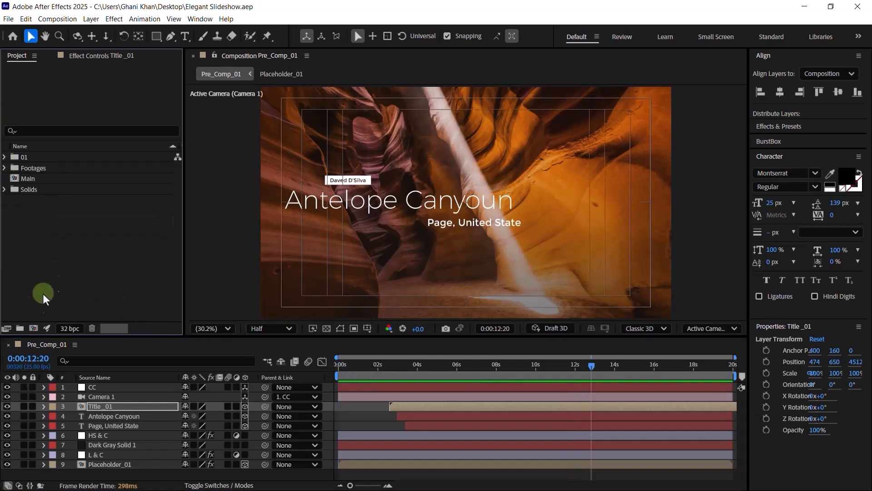
pyautogui.click(33, 327)
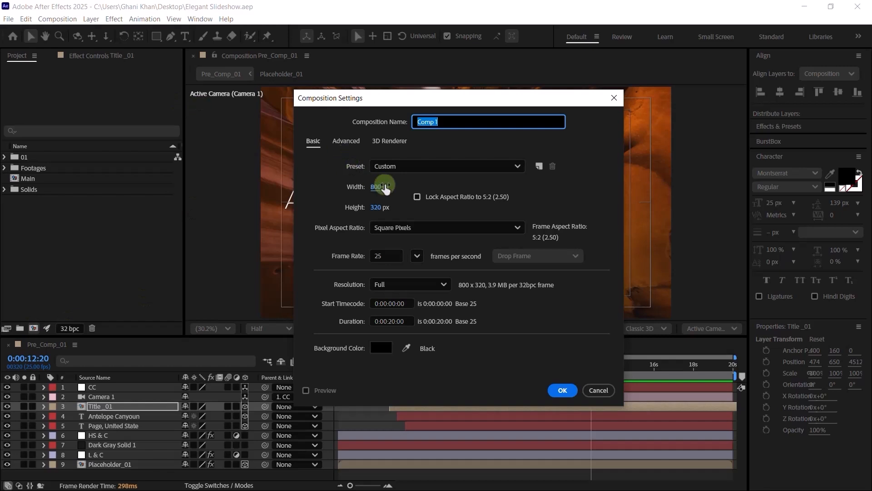
# - Create a 3000×1688 composition named Block_01
pyautogui.click(377, 187)
pyautogui.write('3000')
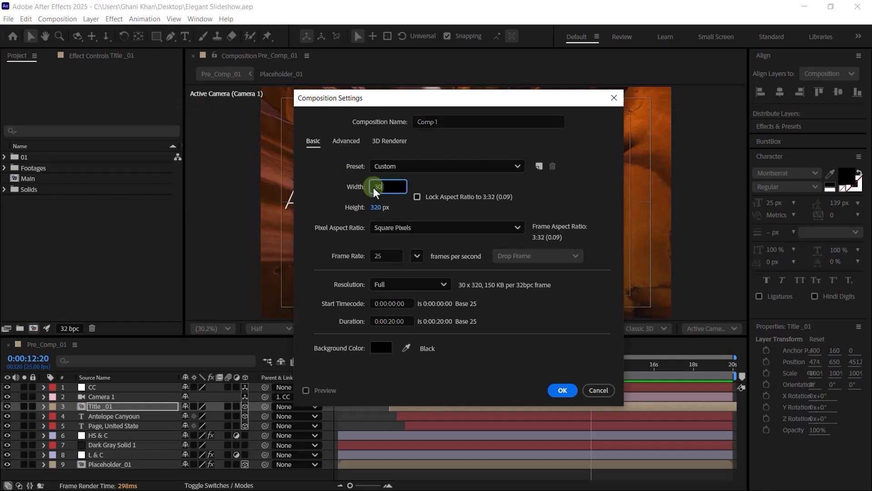
pyautogui.click(383, 205)
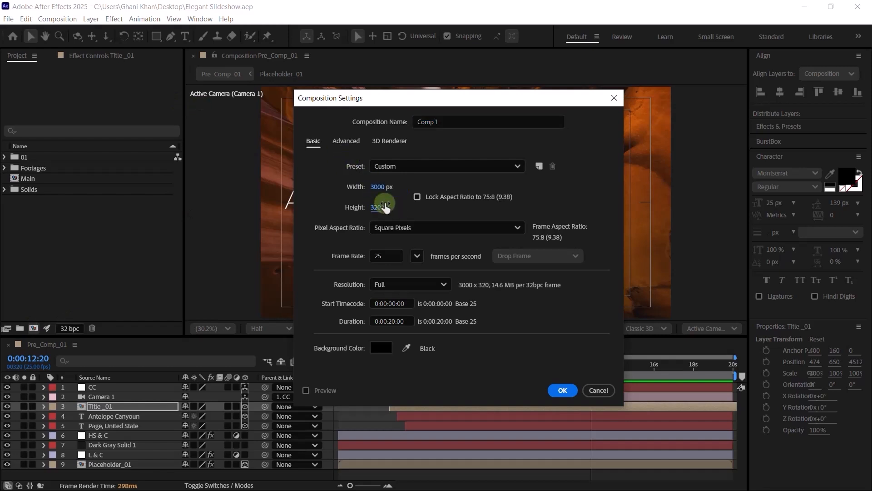
pyautogui.write('1688')
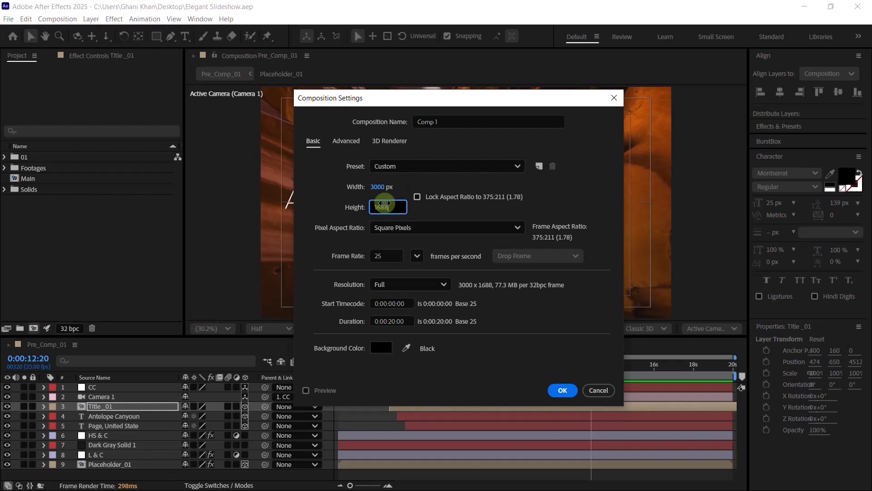
pyautogui.moveTo(449, 122); pyautogui.dragTo(294, 117)
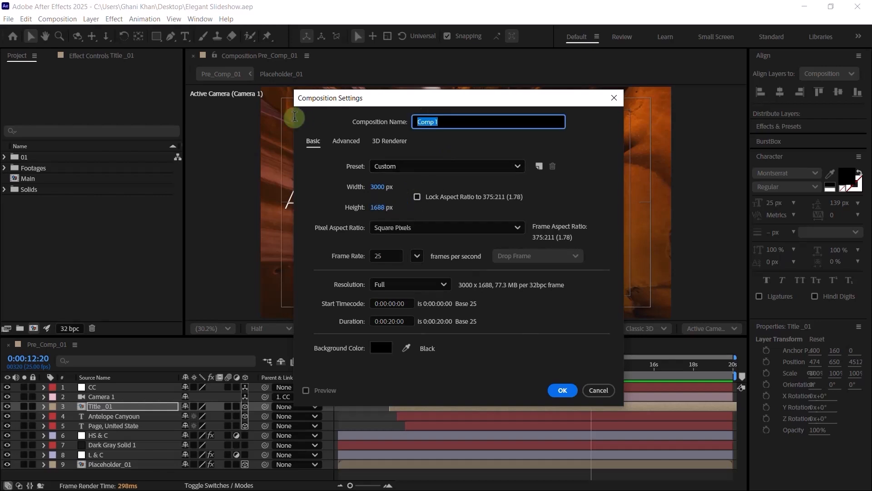
pyautogui.write('Block_01')
pyautogui.click(563, 390)
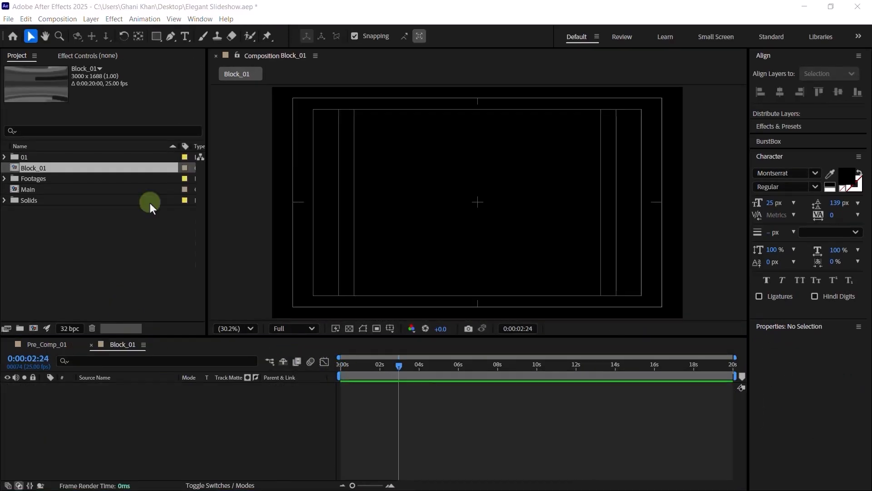
# - Add Pre_Comp_01, Strips_01 and Lines_01 from folder 01 as layers in Block_01
pyautogui.click(4, 156)
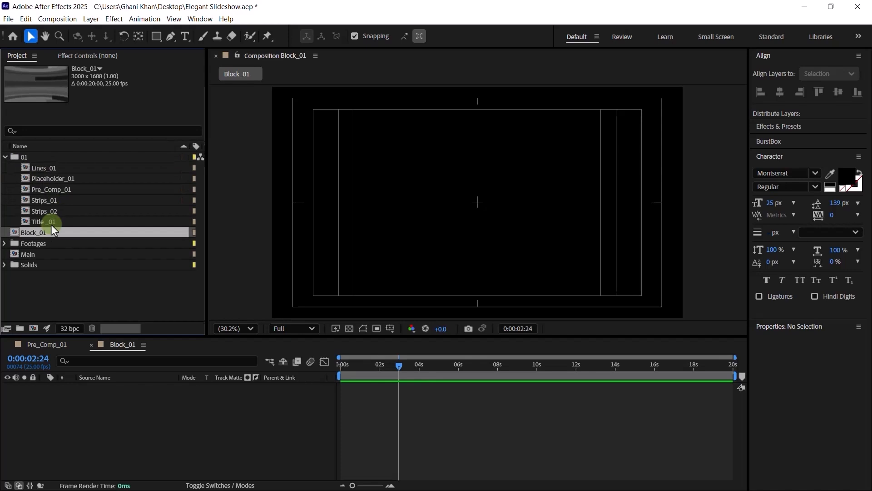
pyautogui.click(45, 192)
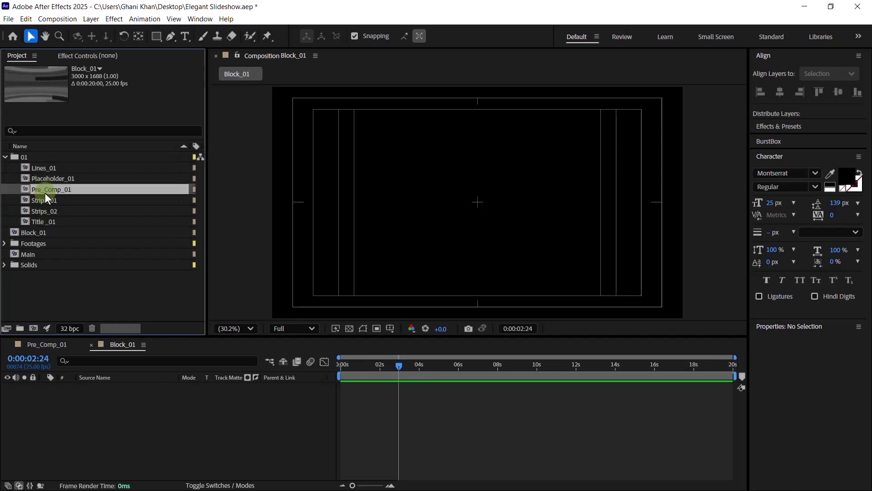
pyautogui.click(51, 179)
pyautogui.moveTo(48, 191); pyautogui.dragTo(132, 401)
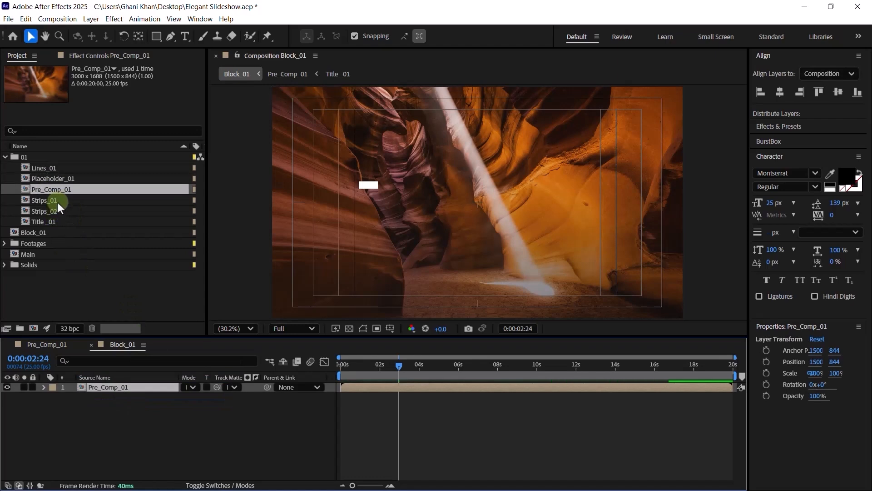
pyautogui.moveTo(58, 201); pyautogui.dragTo(126, 383)
pyautogui.click(50, 170)
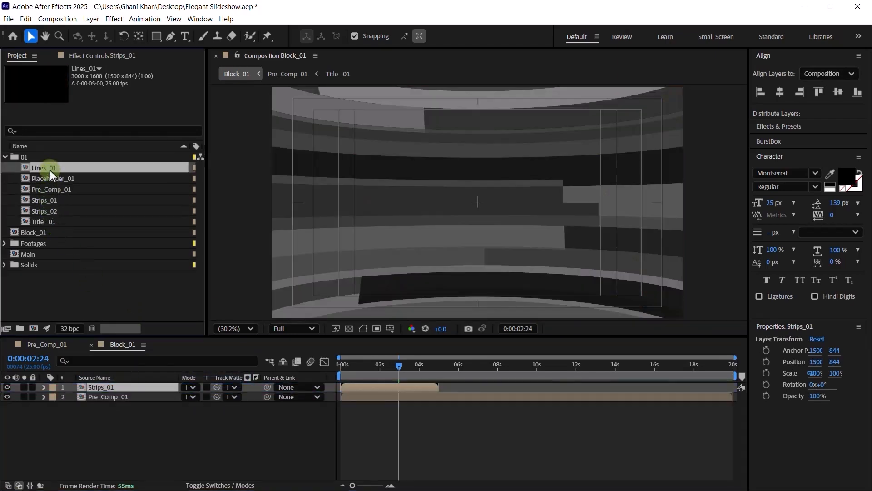
pyautogui.moveTo(50, 170); pyautogui.dragTo(123, 385)
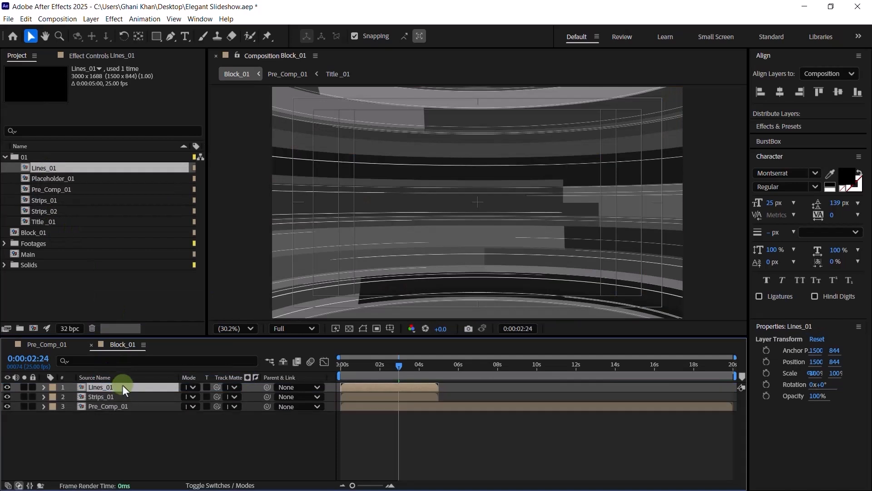
# - Select the Pre_Comp_01 layer and bring up its effect controls and effect search
pyautogui.hotkey('ctrl', 'a')
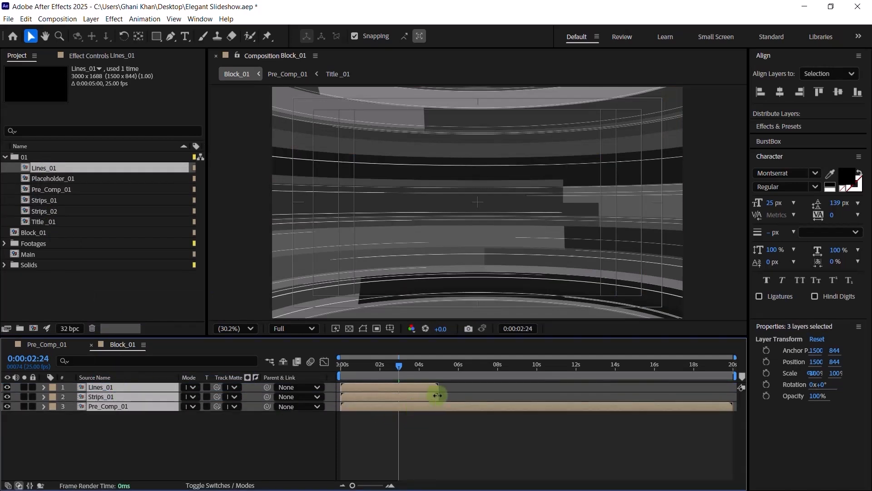
pyautogui.click(730, 405)
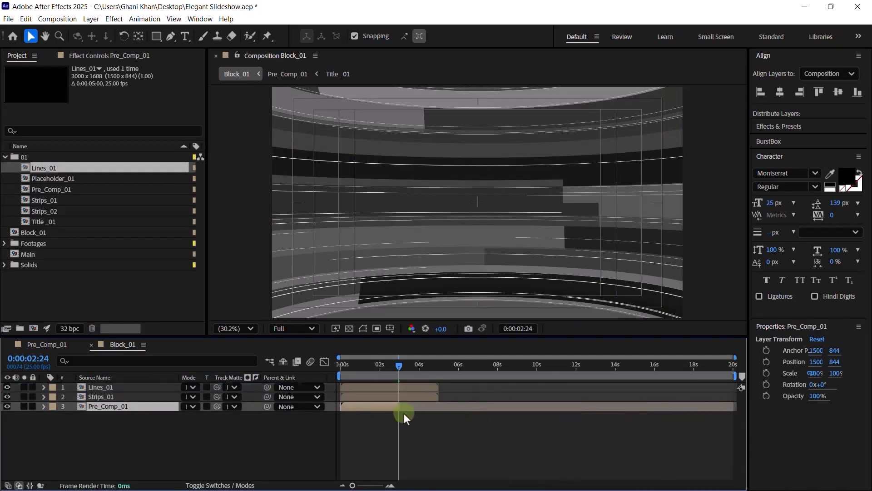
pyautogui.click(436, 396)
pyautogui.keyDown('shift'); pyautogui.click(429, 387); pyautogui.keyUp('shift')
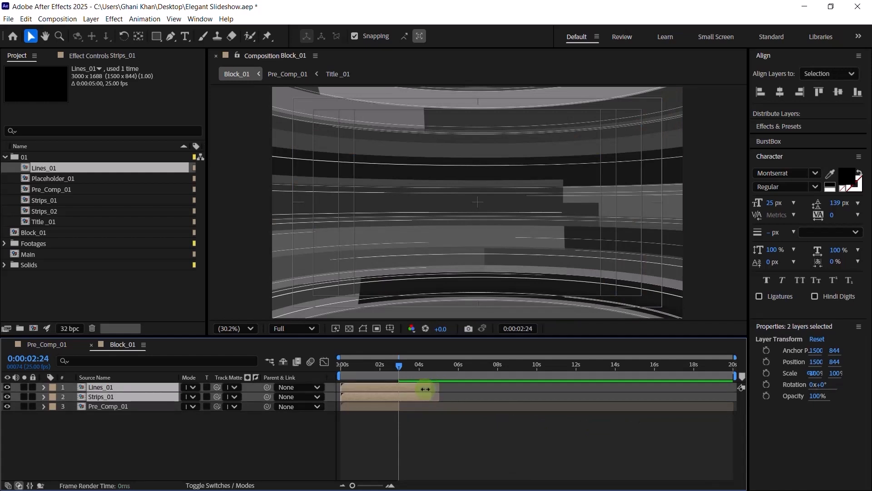
pyautogui.click(394, 406)
pyautogui.click(391, 416)
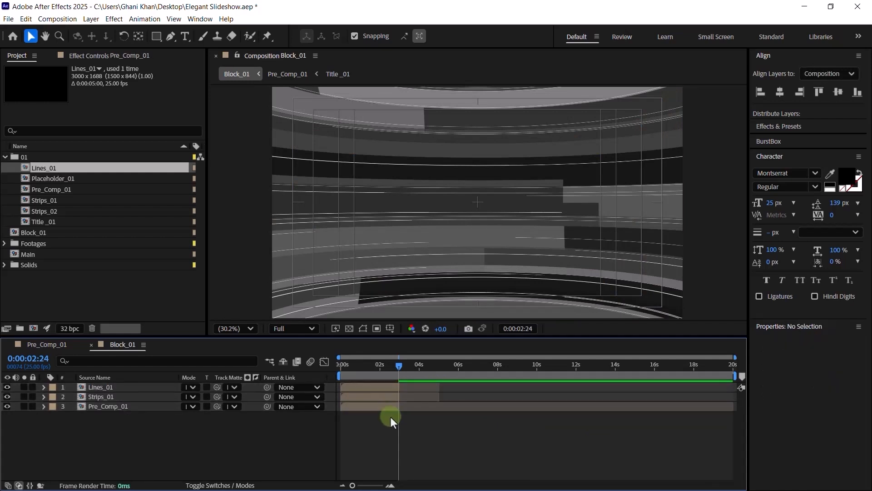
pyautogui.click(150, 406)
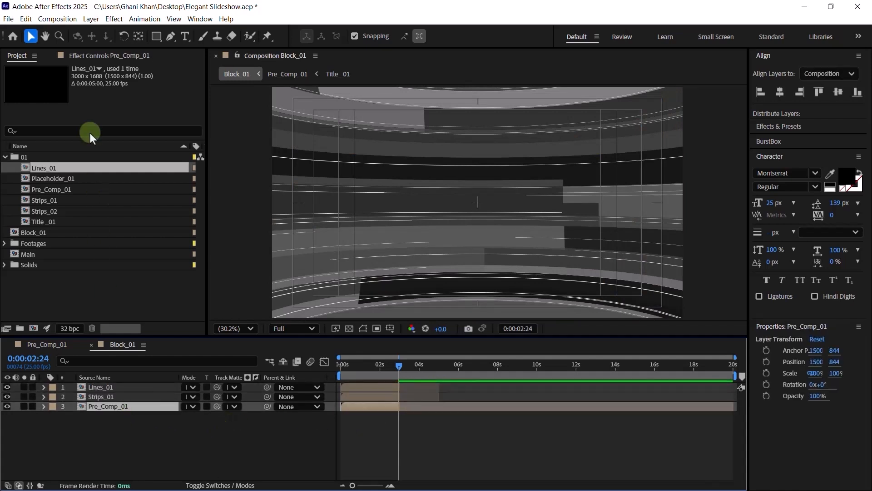
pyautogui.click(96, 59)
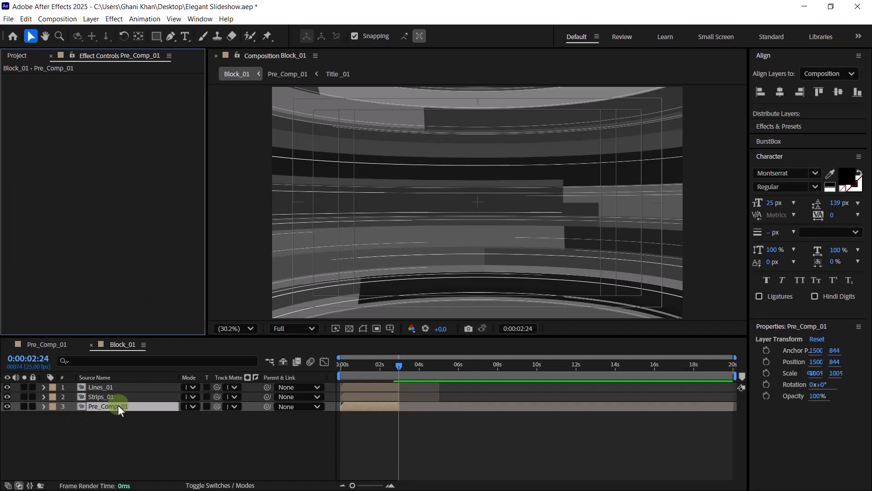
pyautogui.hotkey('ctrl', 'space')
# - Apply Motion Tile to Pre_Comp_01 with Mirror Edges and output width and height 250
pyautogui.write('Moti')
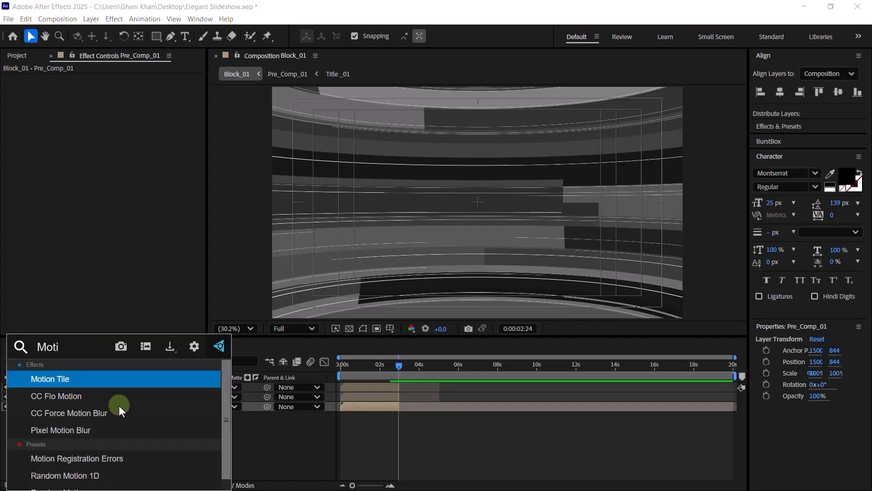
pyautogui.press('Return')
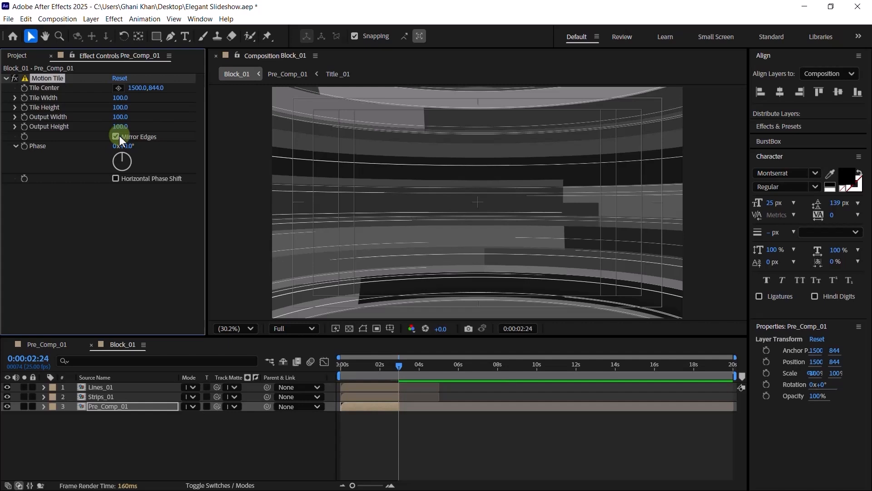
pyautogui.click(117, 136)
pyautogui.click(120, 127)
pyautogui.write('250')
pyautogui.press('Return')
pyautogui.click(24, 406)
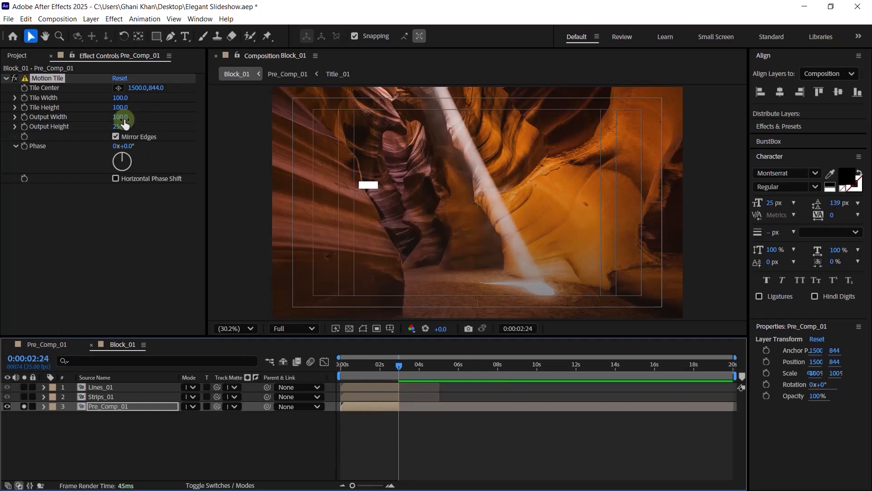
pyautogui.click(123, 117)
pyautogui.write('250')
pyautogui.press('Return')
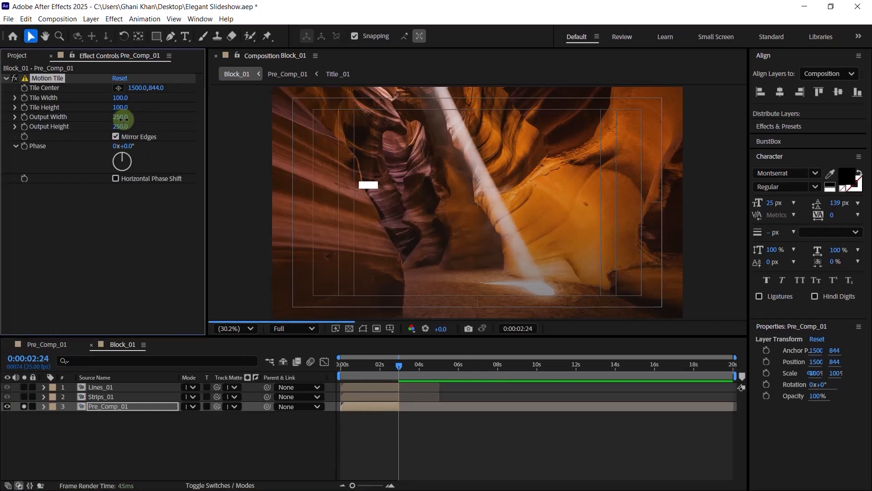
pyautogui.click(25, 406)
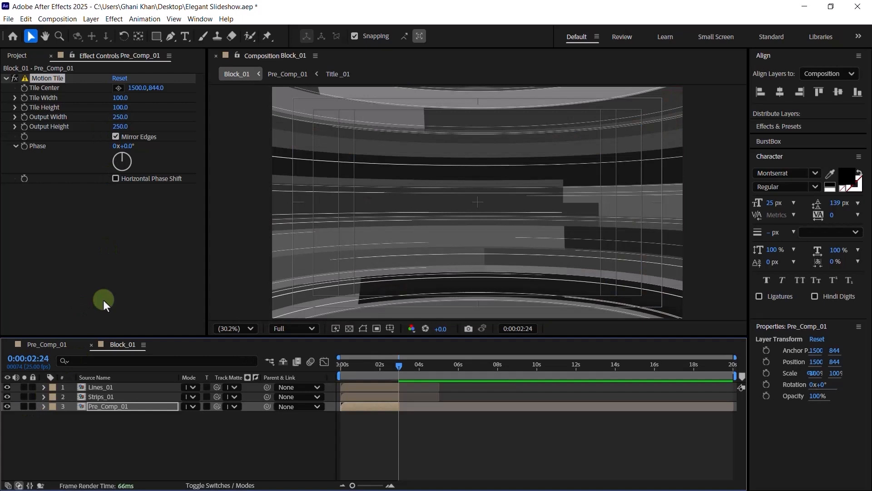
# - Add a Displacement Map to Pre_Comp_01 using Strips_01 as the map layer
pyautogui.click(133, 409)
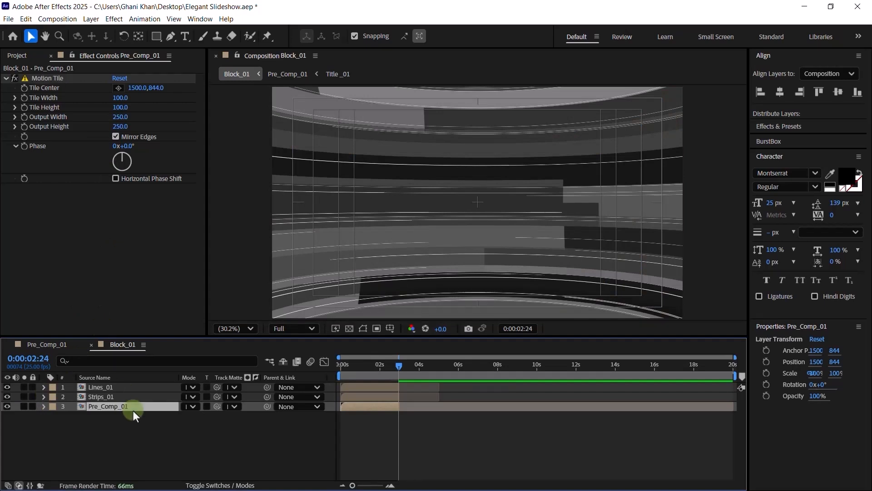
pyautogui.hotkey('ctrl', 'space')
pyautogui.write('dis')
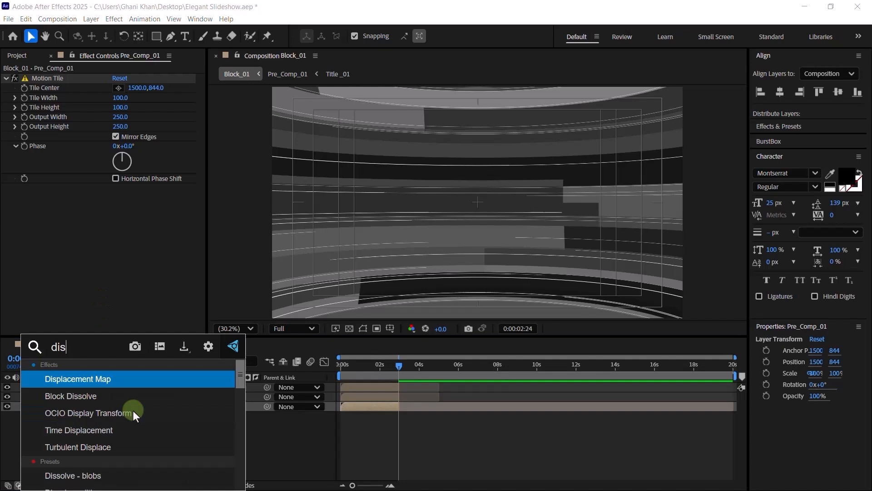
pyautogui.press('Return')
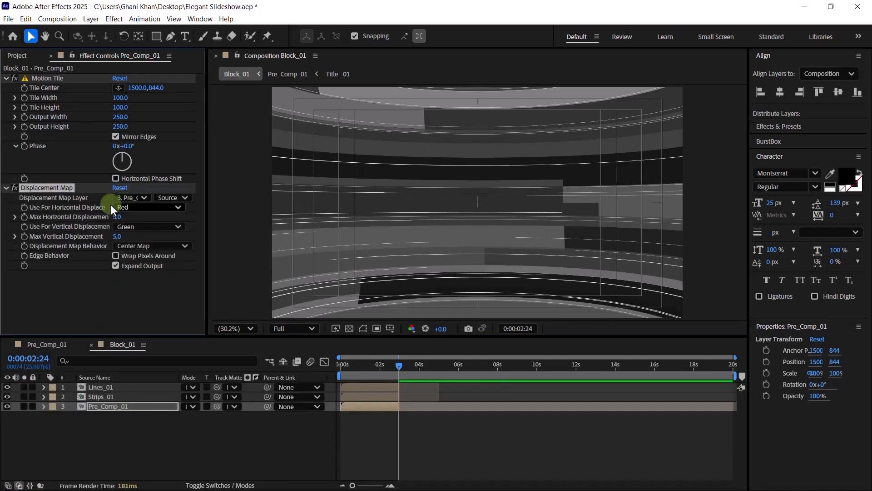
pyautogui.click(127, 198)
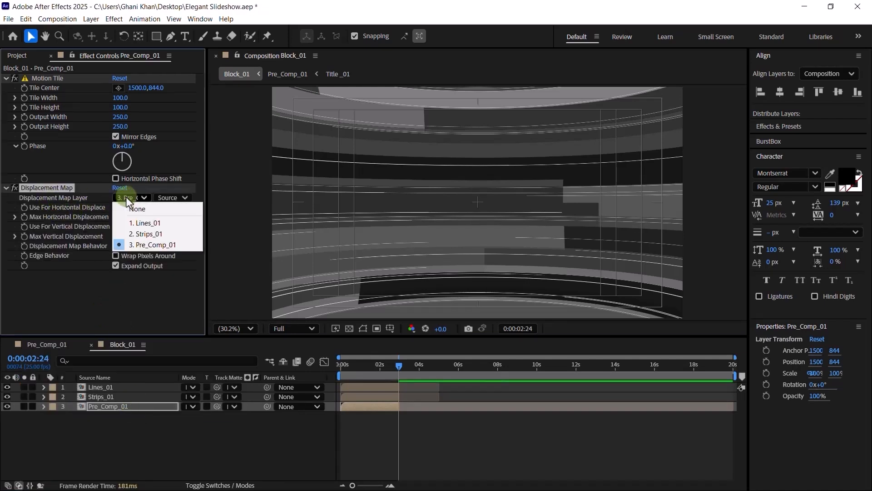
pyautogui.click(141, 233)
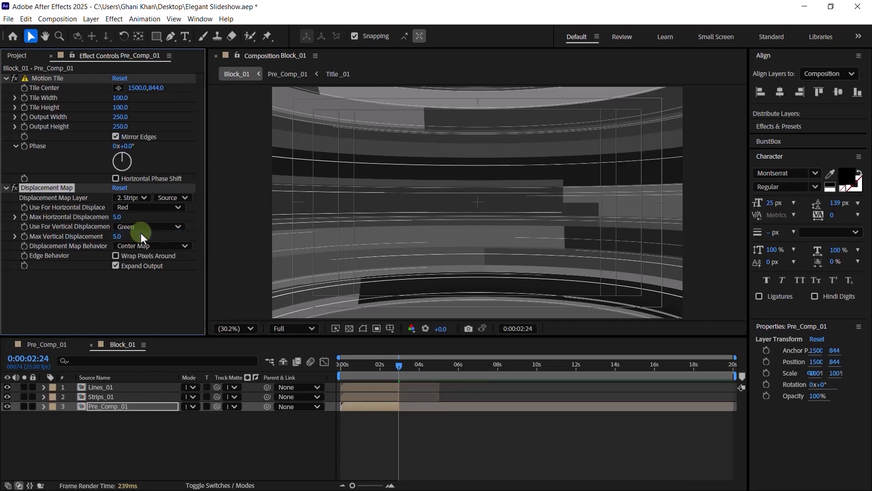
pyautogui.click(368, 364)
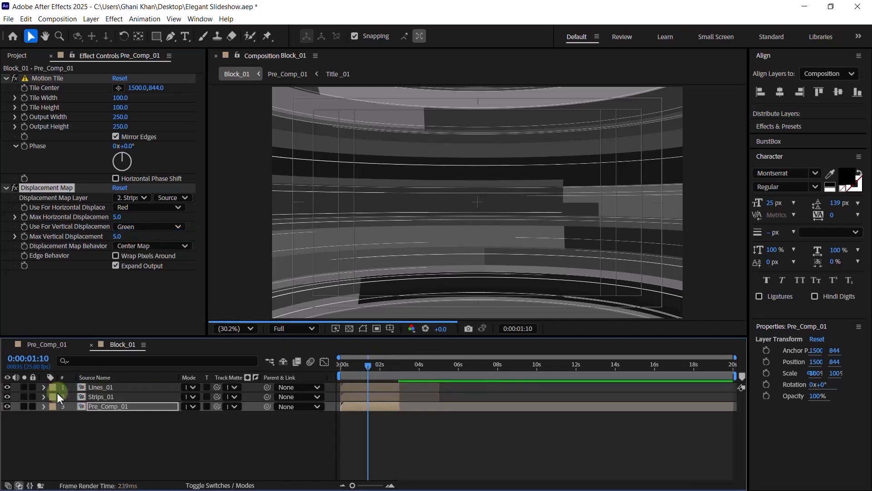
# - Hide Lines_01 and Strips_01, set preview resolution to Half, and park at frame 10
pyautogui.click(9, 388)
pyautogui.click(8, 397)
pyautogui.click(162, 396)
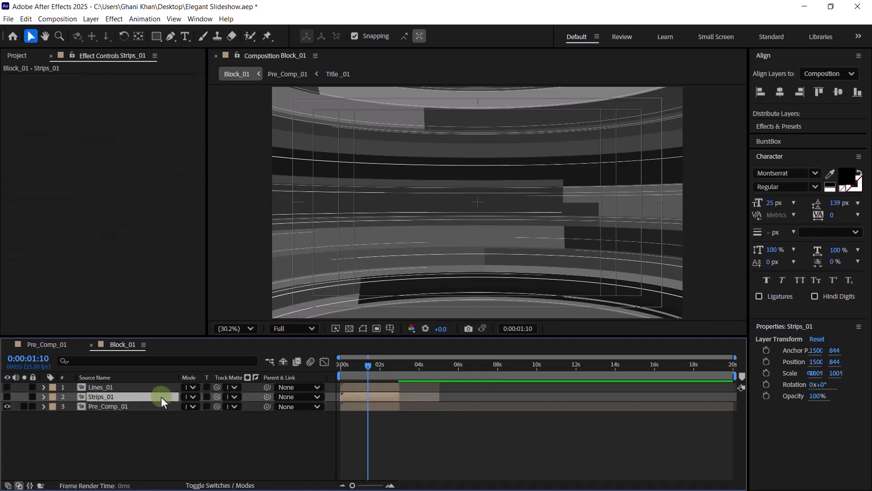
pyautogui.click(380, 371)
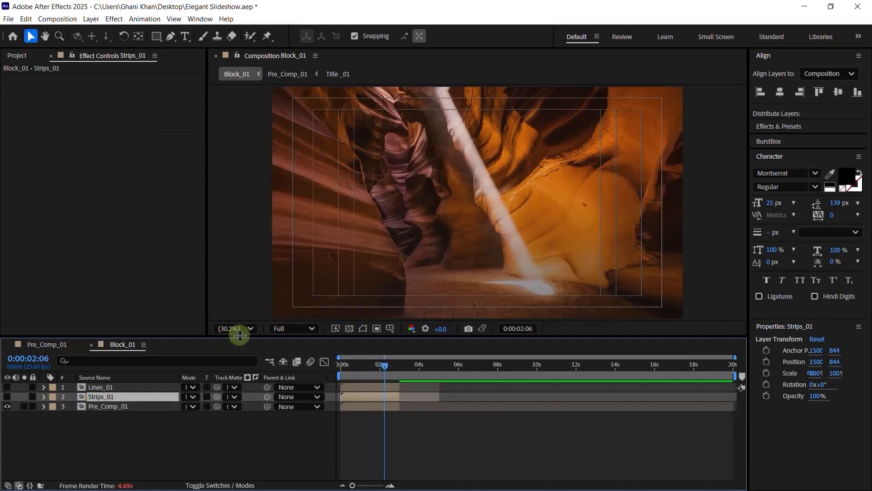
pyautogui.click(367, 365)
pyautogui.click(294, 328)
pyautogui.click(294, 384)
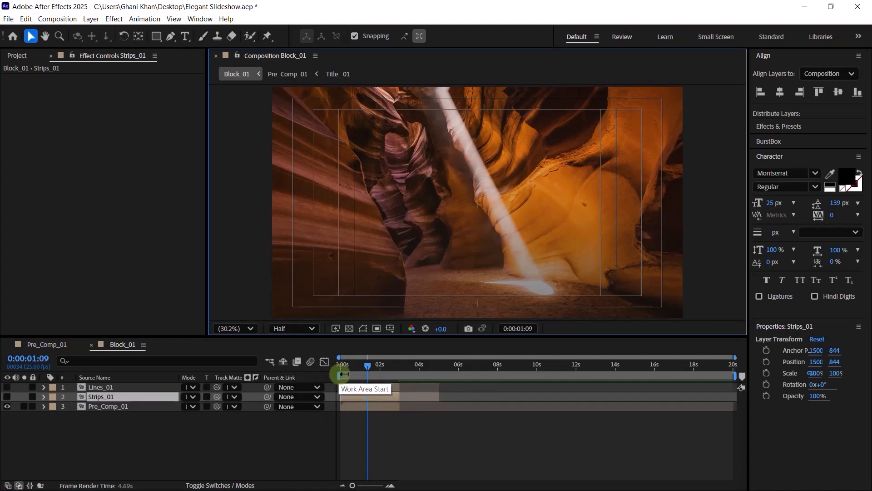
pyautogui.click(359, 366)
pyautogui.click(350, 364)
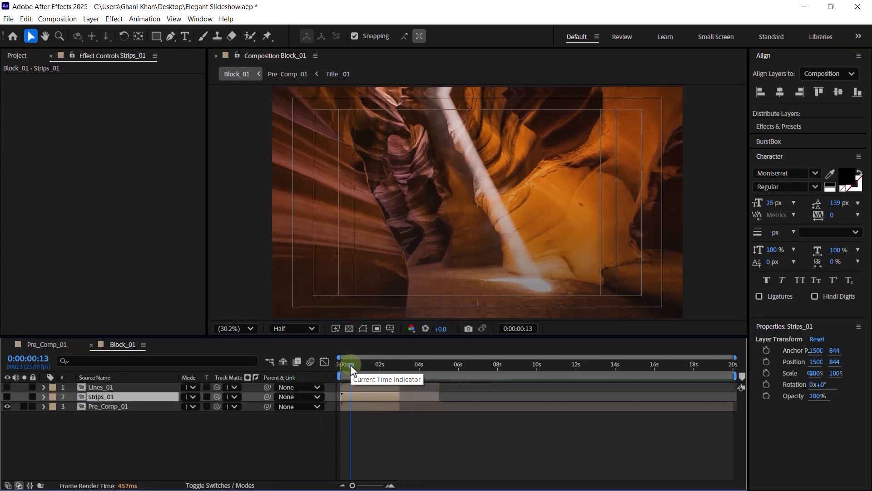
pyautogui.click(344, 364)
pyautogui.click(349, 365)
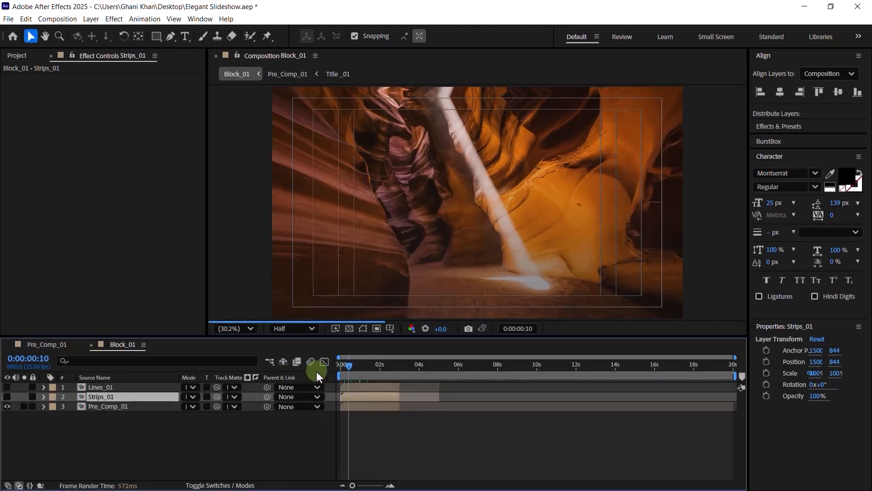
# - Set Strips_01 as Pre_Comp_01's track matte and switch the matte mode
pyautogui.click(134, 406)
pyautogui.click(70, 359)
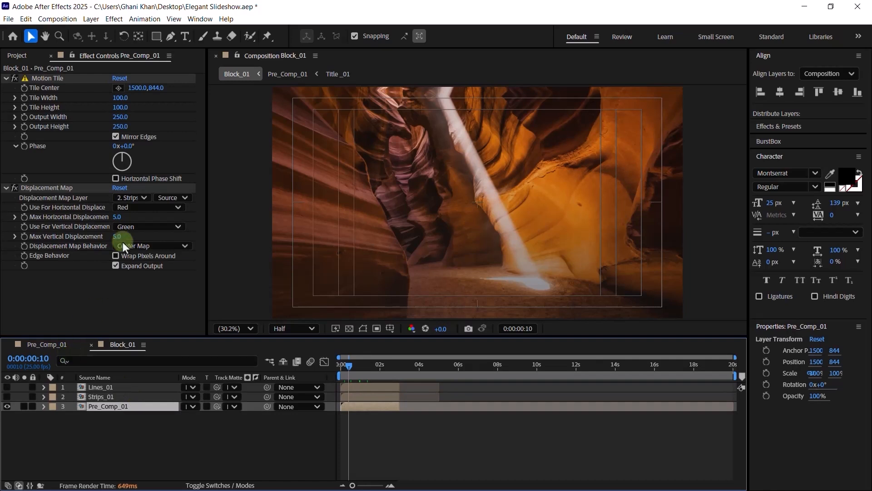
pyautogui.click(98, 399)
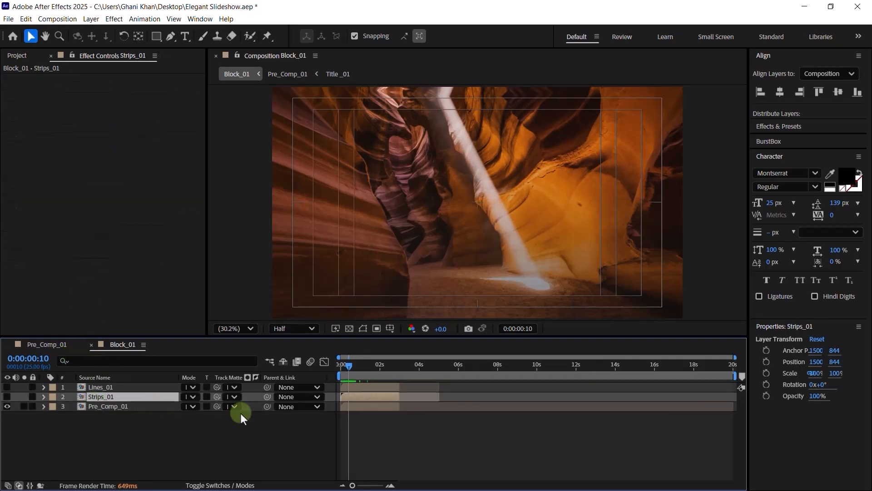
pyautogui.click(233, 407)
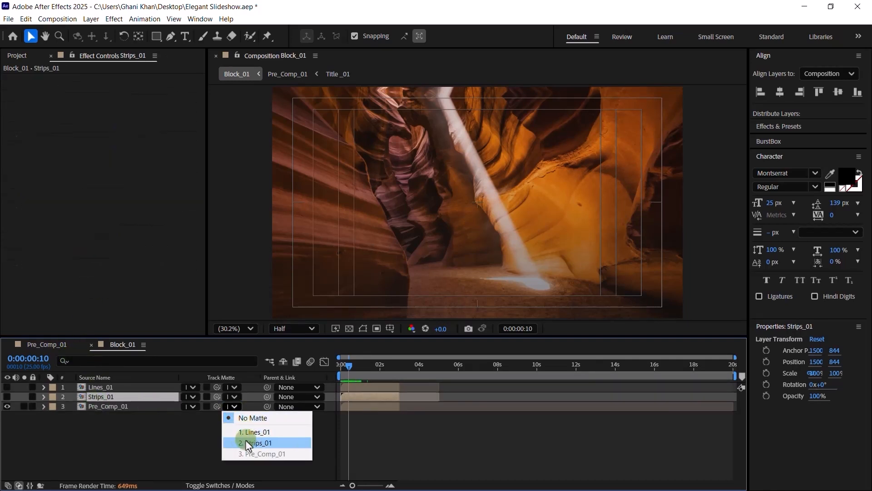
pyautogui.click(147, 405)
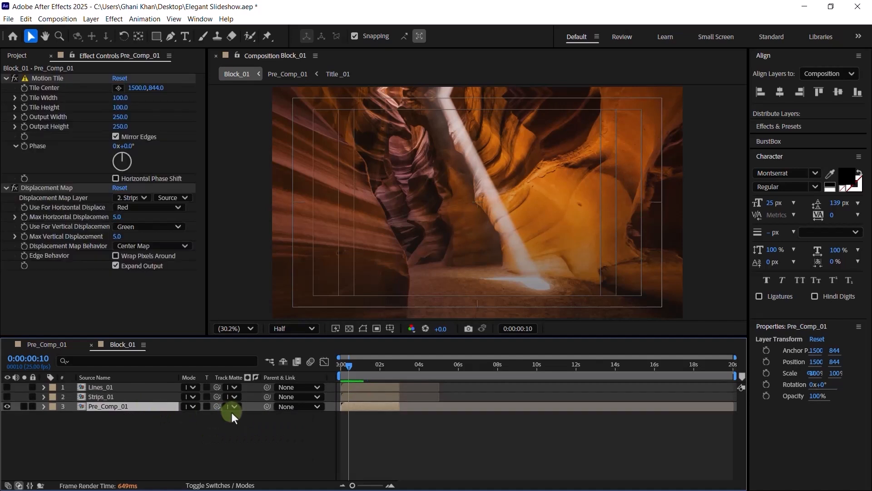
pyautogui.click(232, 406)
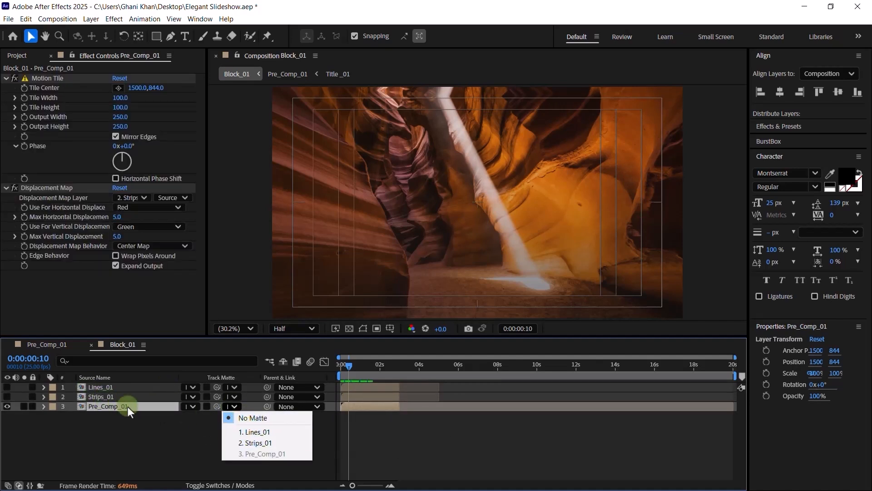
pyautogui.click(243, 443)
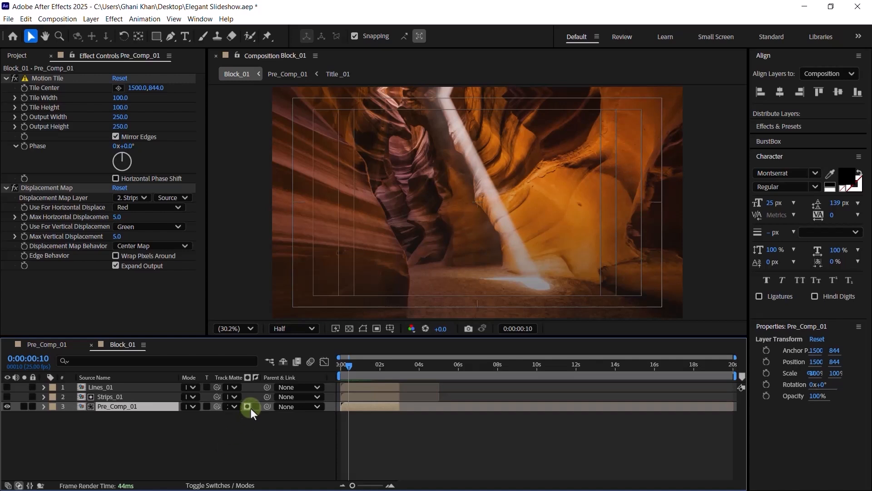
pyautogui.click(249, 406)
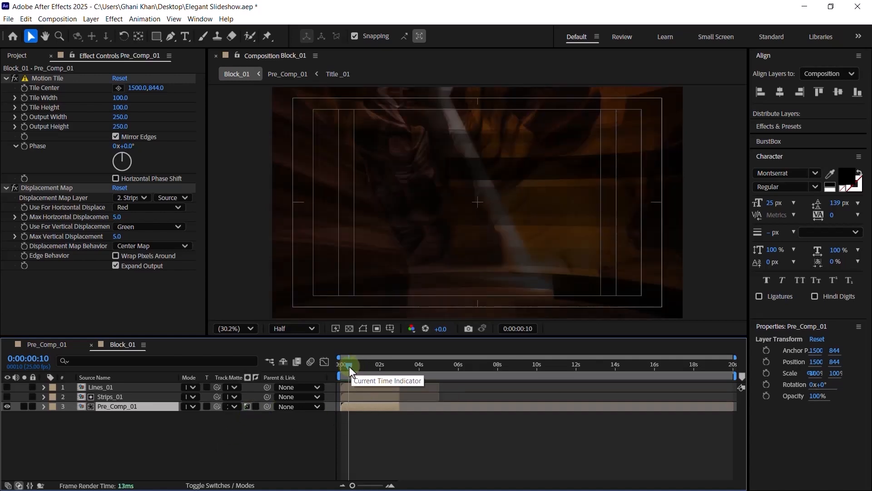
# - Enable motion blur and preview the strip transition, stopping at 0:00:02:11
pyautogui.moveTo(350, 366); pyautogui.dragTo(321, 357)
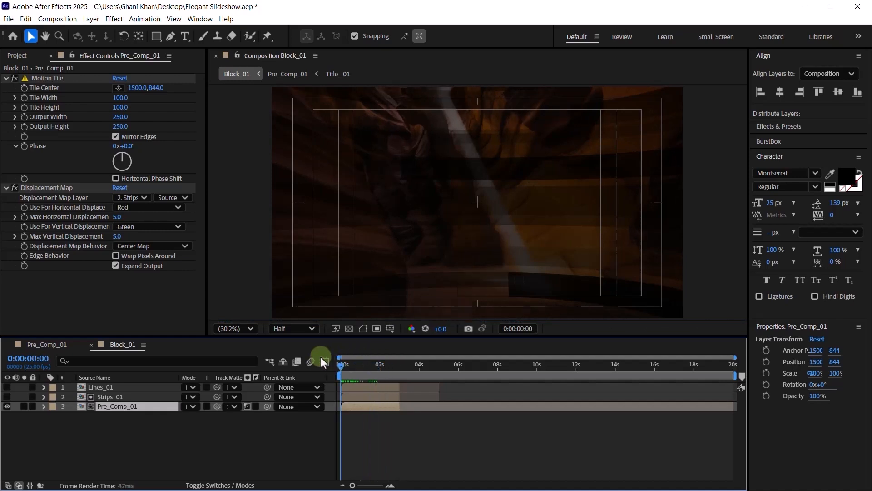
pyautogui.click(311, 361)
pyautogui.press('space')
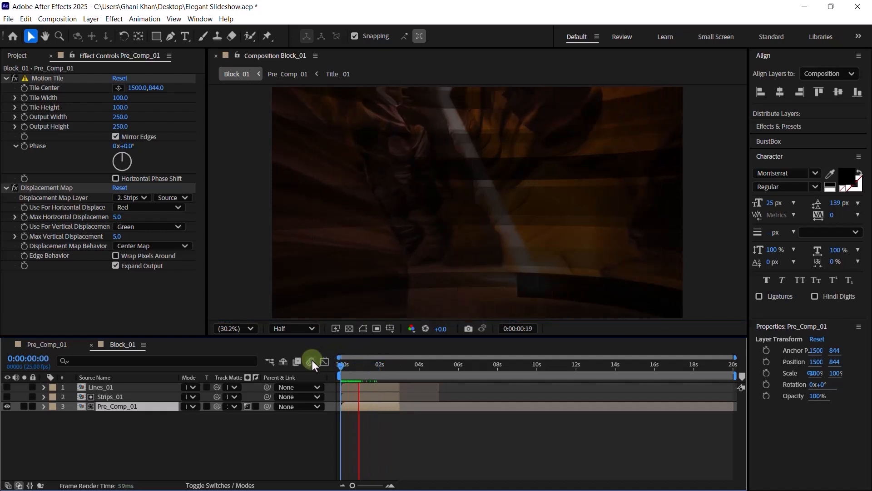
pyautogui.moveTo(402, 367); pyautogui.dragTo(390, 368)
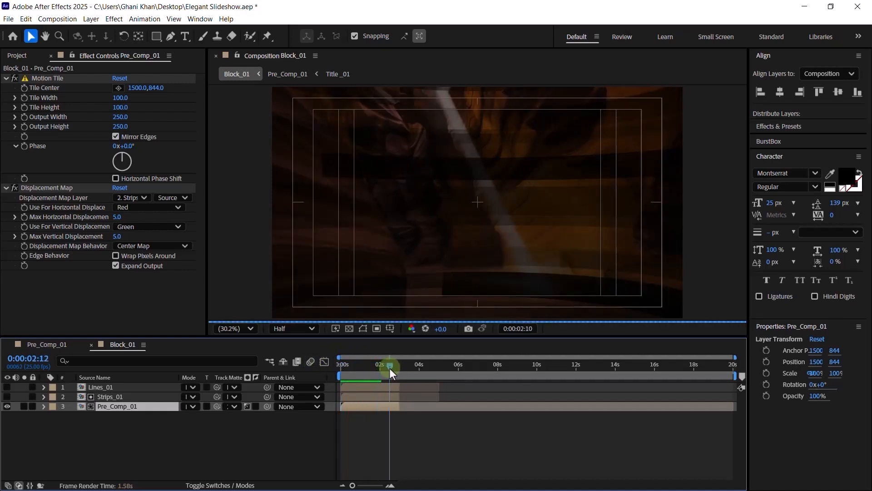
pyautogui.click(389, 364)
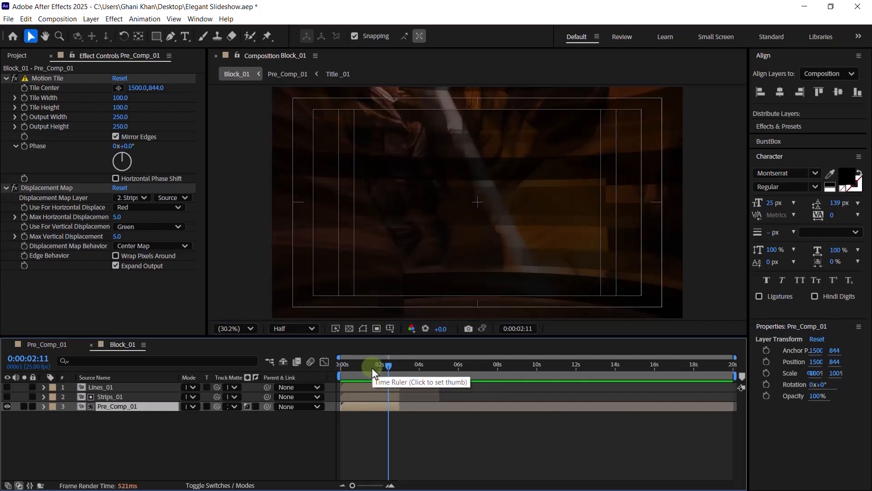
pyautogui.click(140, 398)
pyautogui.hotkey('ctrl', 'space')
# - Apply the Invert effect to Strips_01
pyautogui.write('in')
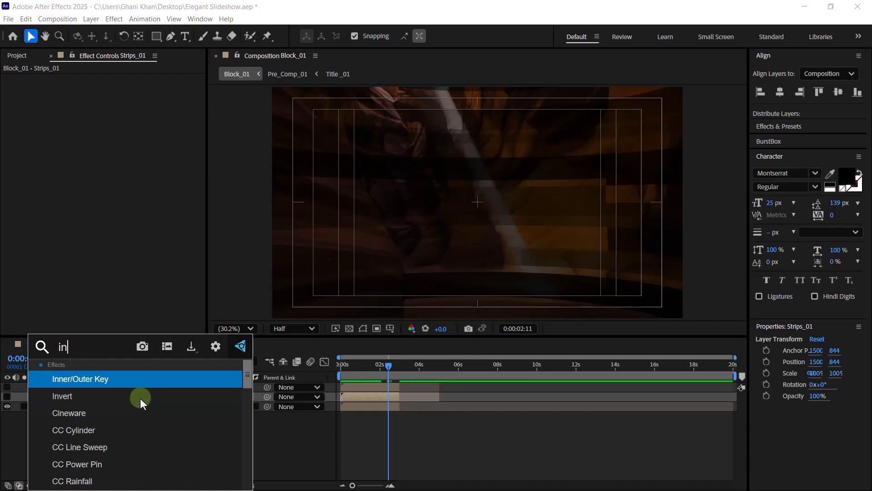
pyautogui.press('Down')
pyautogui.press('Return')
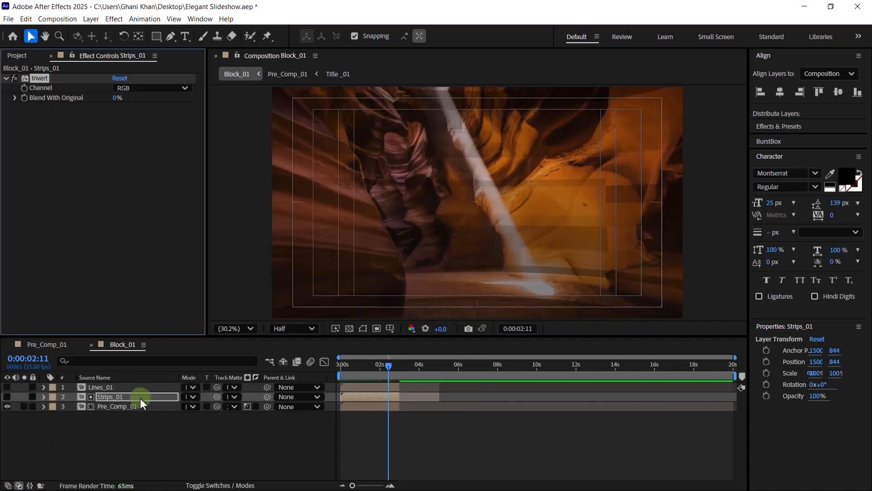
pyautogui.moveTo(353, 367)
pyautogui.mouseDown()
pyautogui.moveTo(339, 373)
pyautogui.moveTo(366, 367)
pyautogui.mouseUp()
# - Apply Levels to Strips_01 and move the time to 0:00:02:24
pyautogui.click(138, 399)
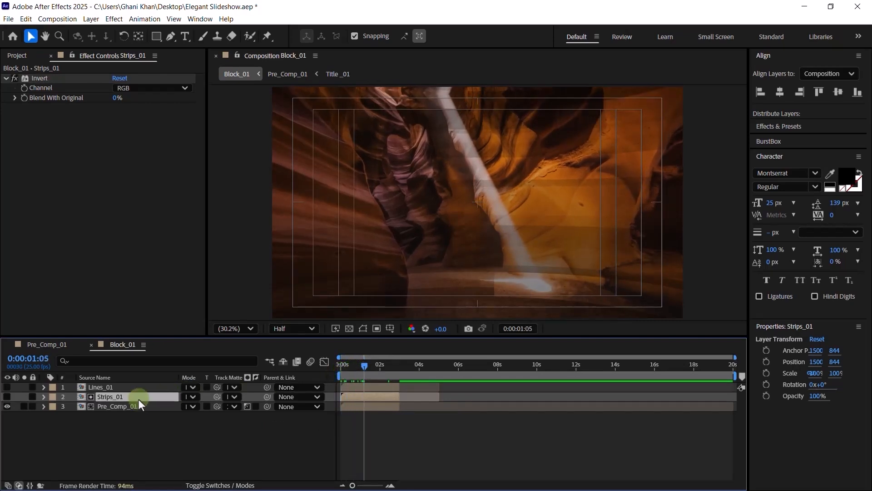
pyautogui.hotkey('ctrl', 'space')
pyautogui.write('le')
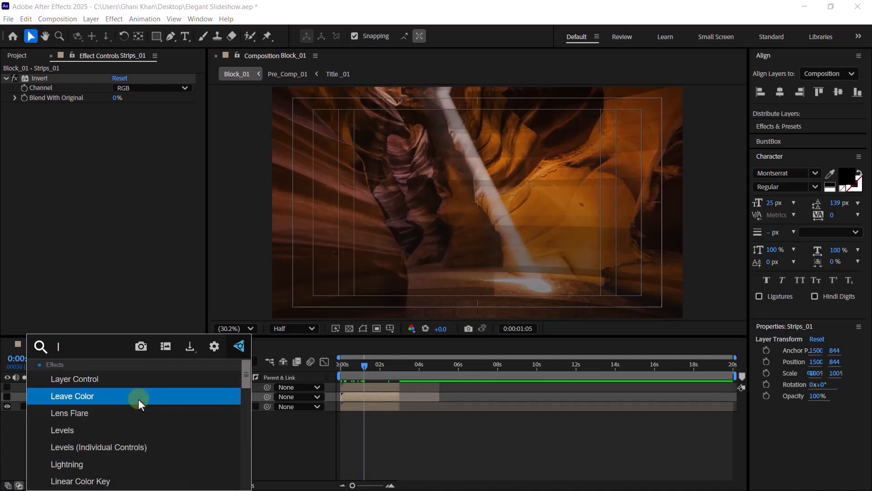
pyautogui.press('Down')
pyautogui.press('Down')
pyautogui.press('Return')
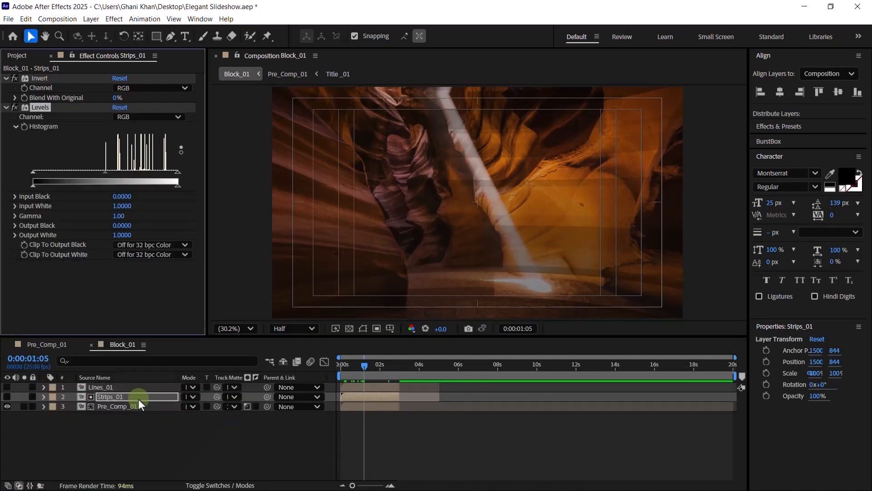
pyautogui.click(388, 397)
pyautogui.moveTo(392, 367); pyautogui.dragTo(399, 369)
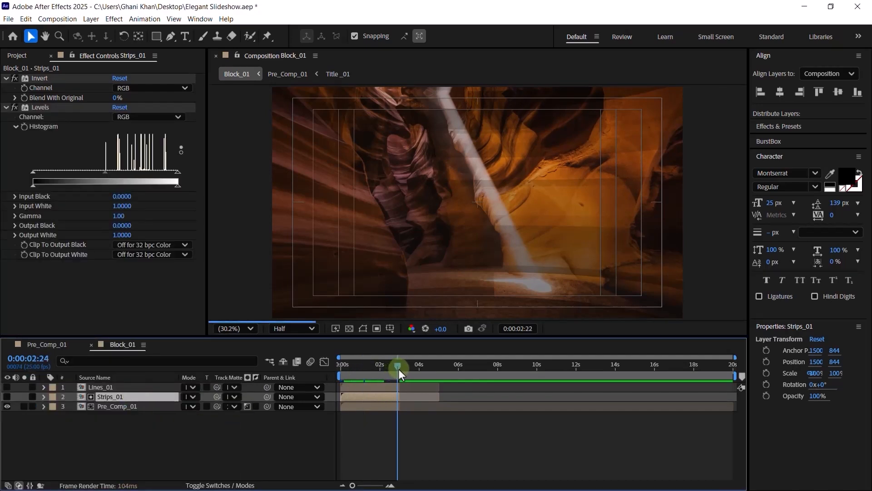
# - Expand Strips_01's Levels effect and start keyframing its Histogram
pyautogui.click(44, 397)
pyautogui.click(54, 408)
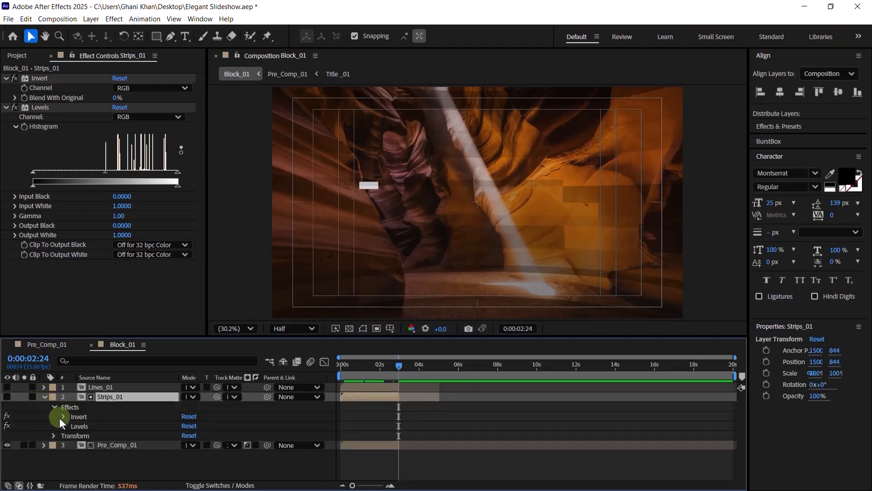
pyautogui.click(60, 418)
pyautogui.click(61, 418)
pyautogui.click(62, 426)
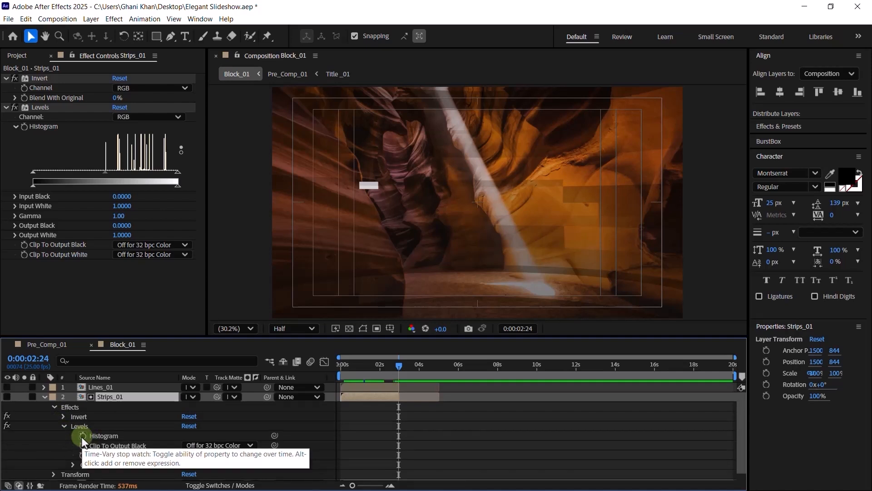
pyautogui.click(82, 437)
pyautogui.press('u')
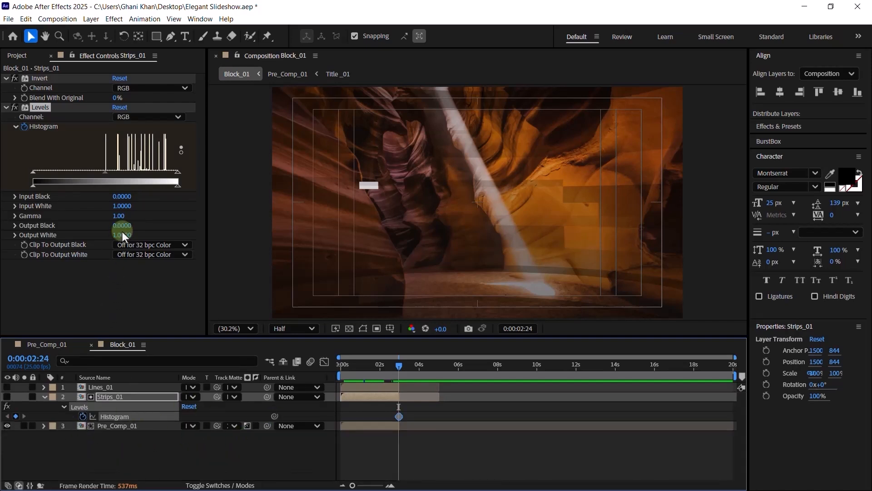
# - At 0:00:02:24, set Levels Input White 132, Gamma 5 and Output White 255
pyautogui.click(125, 207)
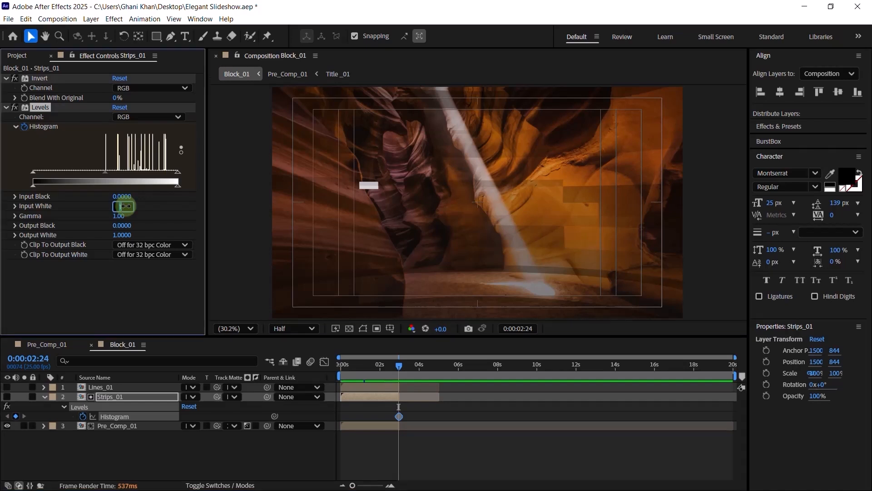
pyautogui.press('Return')
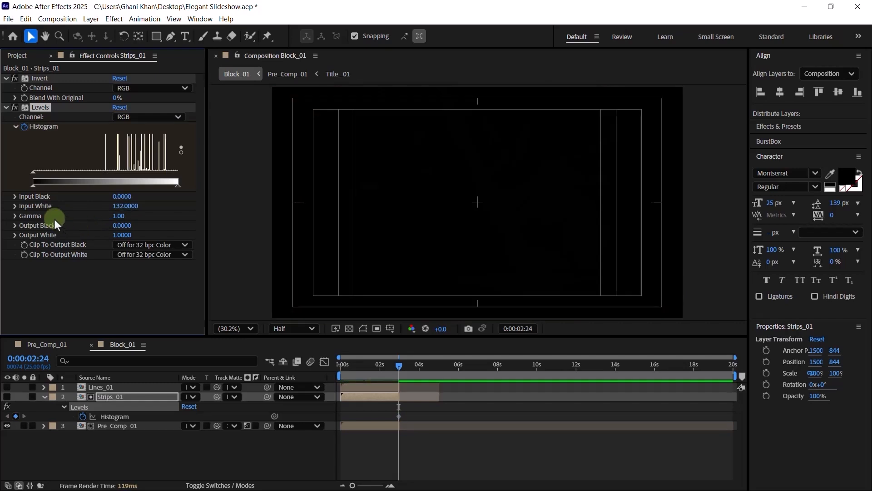
pyautogui.click(123, 218)
pyautogui.write('5')
pyautogui.press('Return')
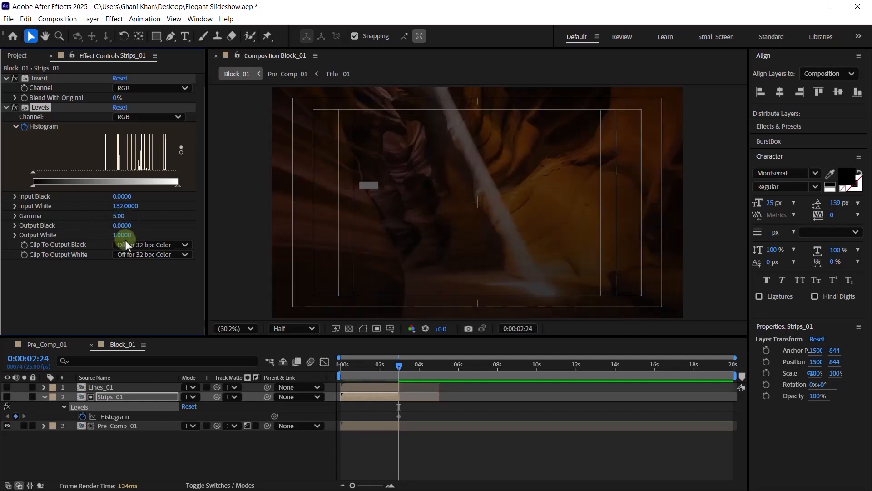
pyautogui.click(121, 235)
pyautogui.write('255')
pyautogui.press('Return')
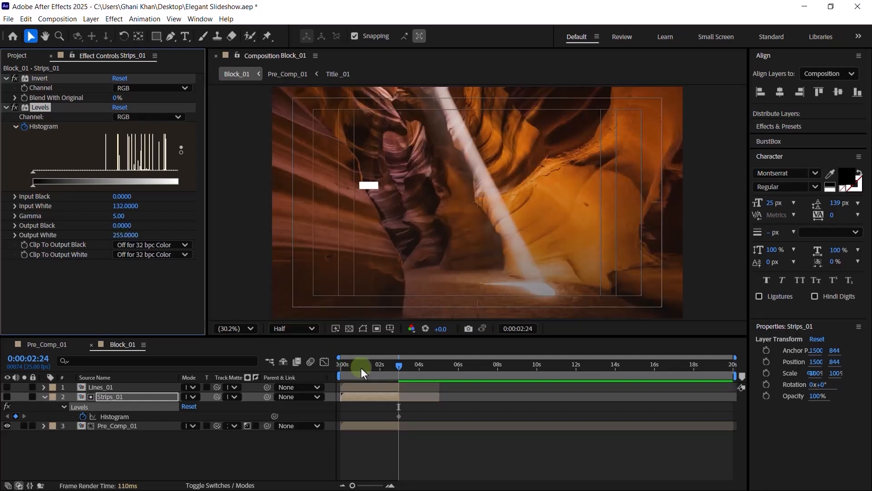
# - At the first frame, set Levels Input White 255, Gamma 0.00 and Output White 132
pyautogui.moveTo(361, 368); pyautogui.dragTo(326, 371)
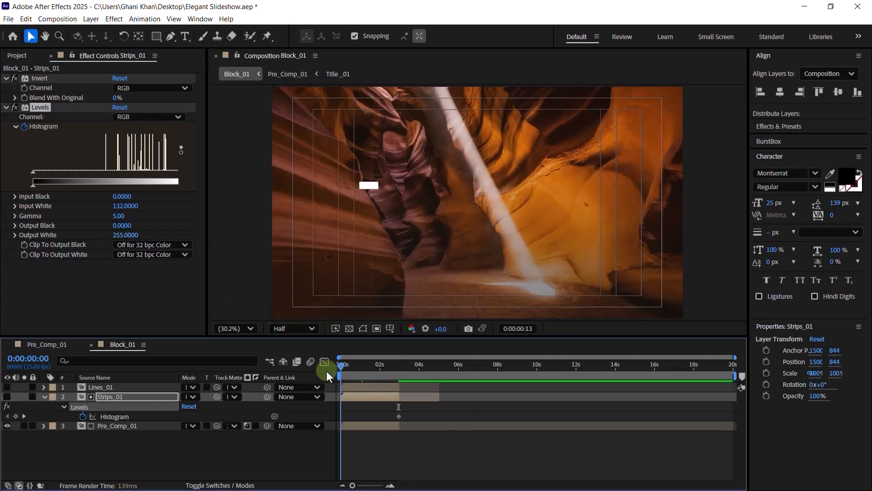
pyautogui.click(126, 206)
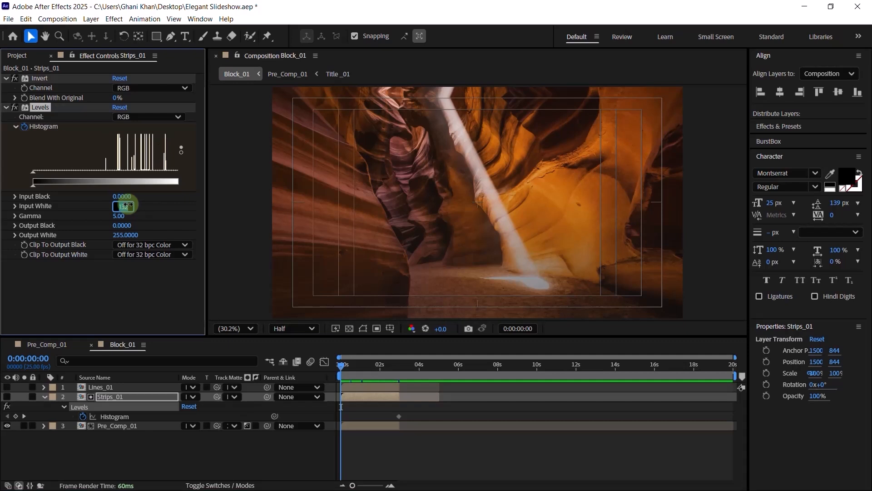
pyautogui.write('255')
pyautogui.press('Return')
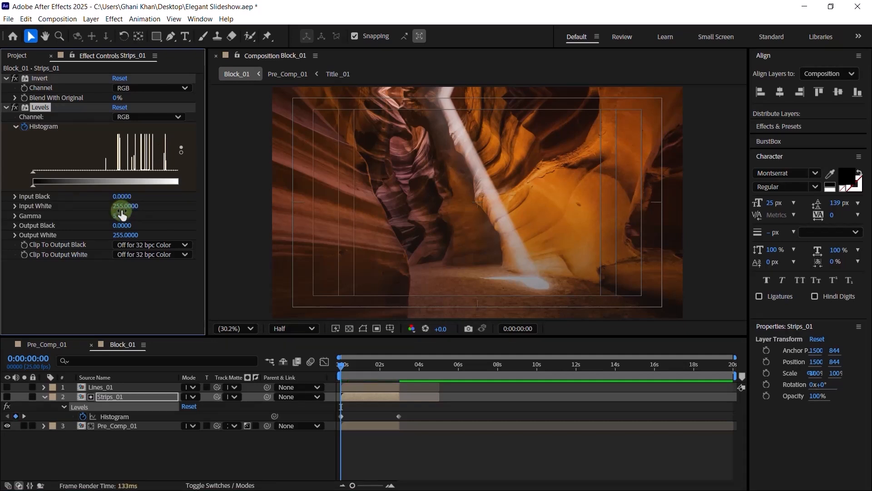
pyautogui.click(119, 216)
pyautogui.write('0.5')
pyautogui.press('Return')
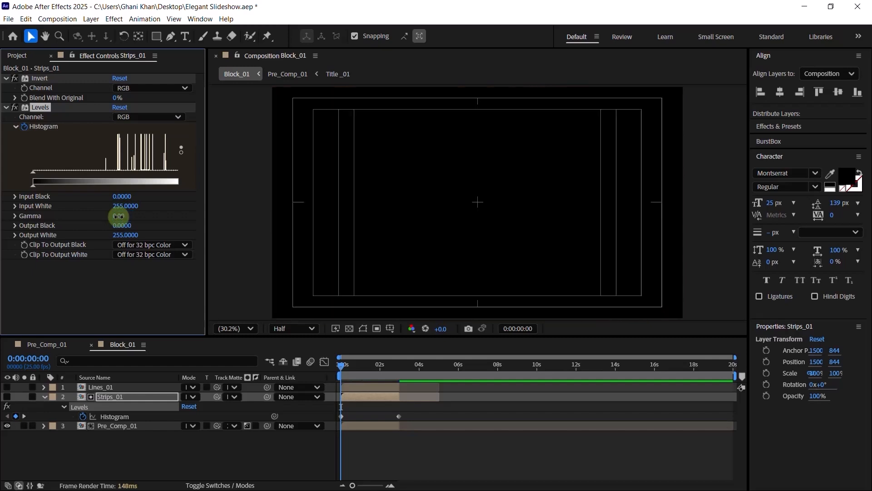
pyautogui.click(122, 235)
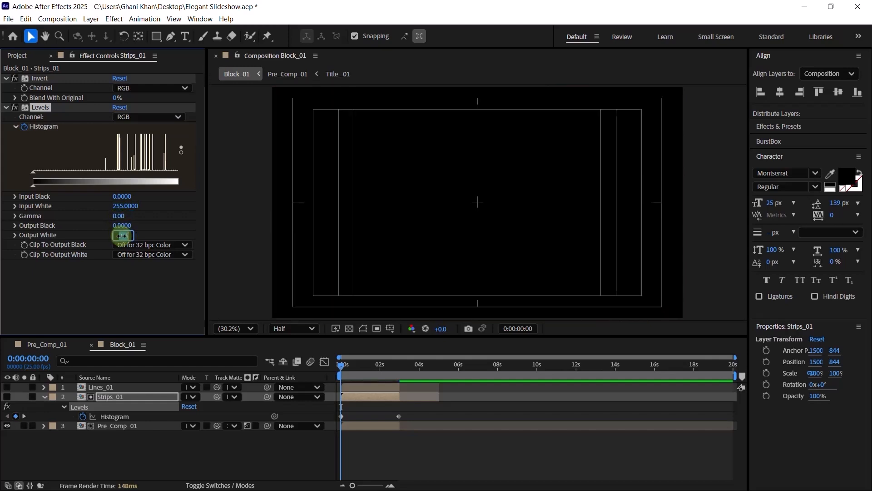
pyautogui.write('132')
pyautogui.press('Return')
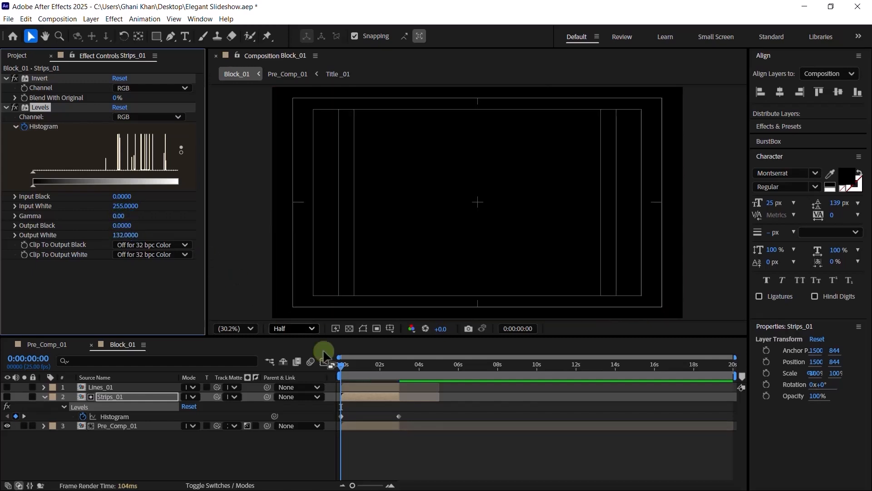
pyautogui.click(358, 371)
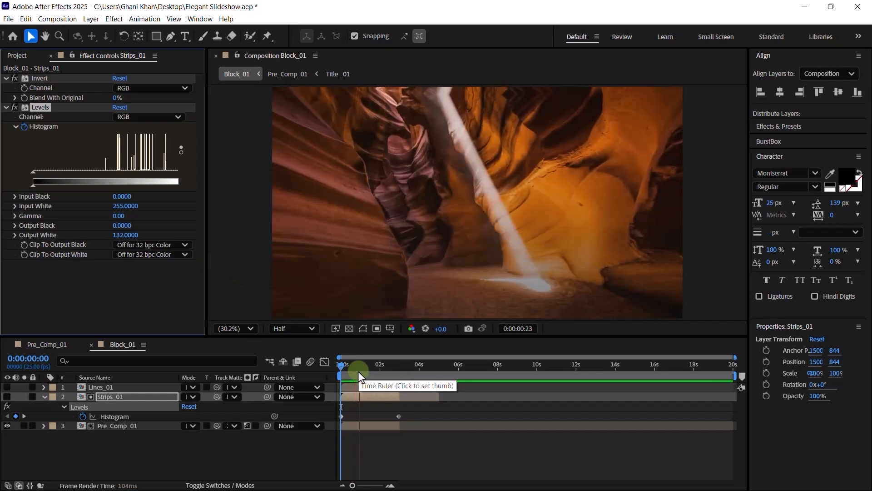
# - Apply Easy Ease to both Strips_01 Histogram keyframes
pyautogui.click(362, 371)
pyautogui.moveTo(410, 414); pyautogui.dragTo(339, 419)
pyautogui.rightClick(339, 419)
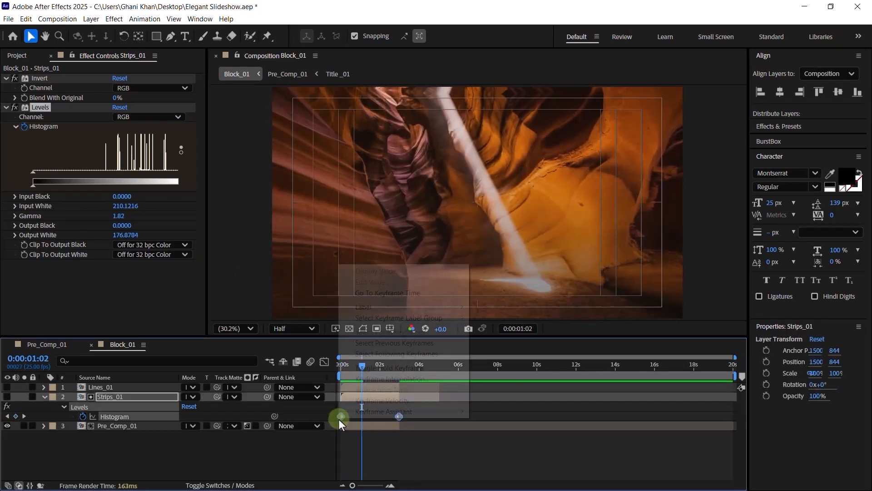
pyautogui.moveTo(372, 411)
pyautogui.click(500, 346)
# - Increase keyframe influence in the speed graph to steepen the transition, then preview it
pyautogui.click(324, 361)
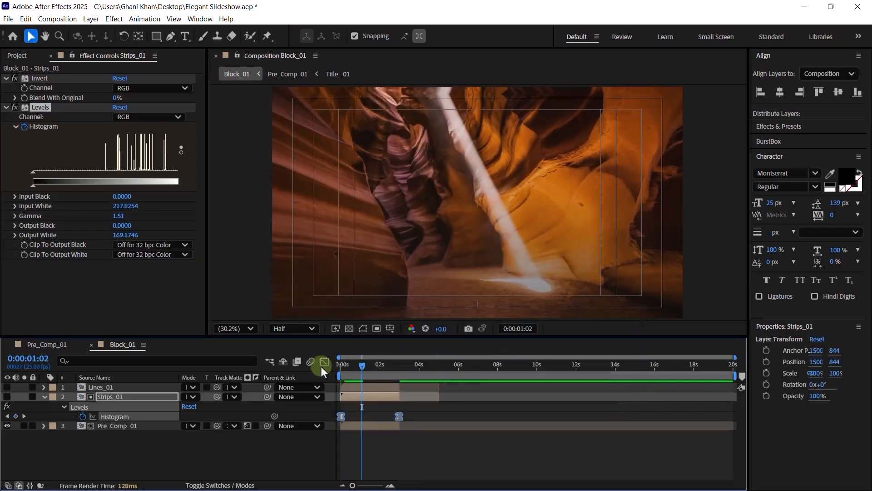
pyautogui.click(400, 456)
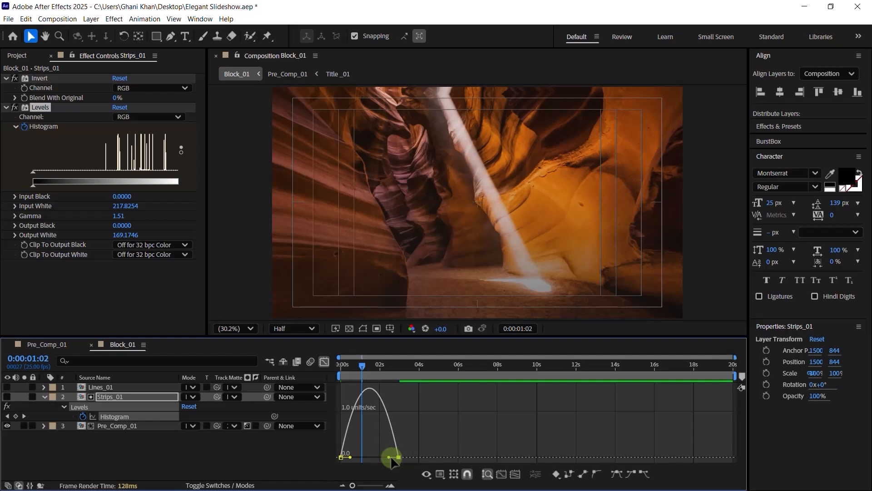
pyautogui.moveTo(388, 456)
pyautogui.mouseDown()
pyautogui.moveTo(351, 455)
pyautogui.moveTo(380, 457)
pyautogui.mouseUp()
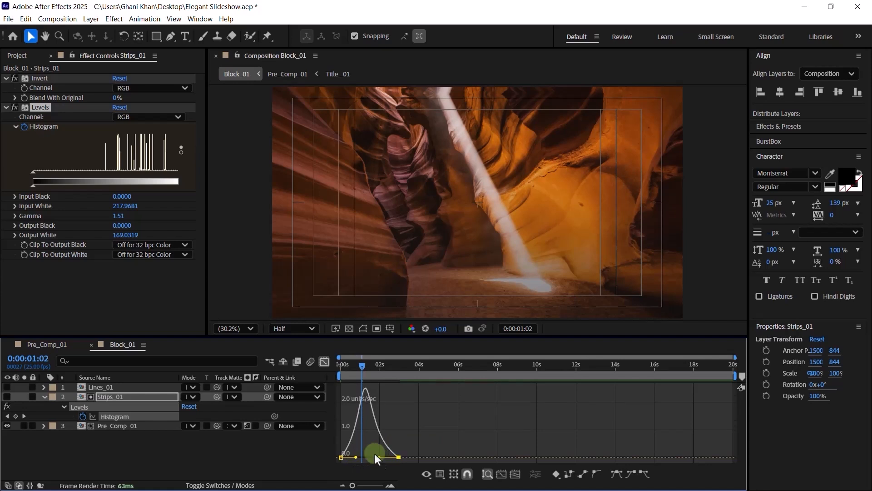
pyautogui.moveTo(360, 367); pyautogui.dragTo(315, 372)
pyautogui.click(321, 362)
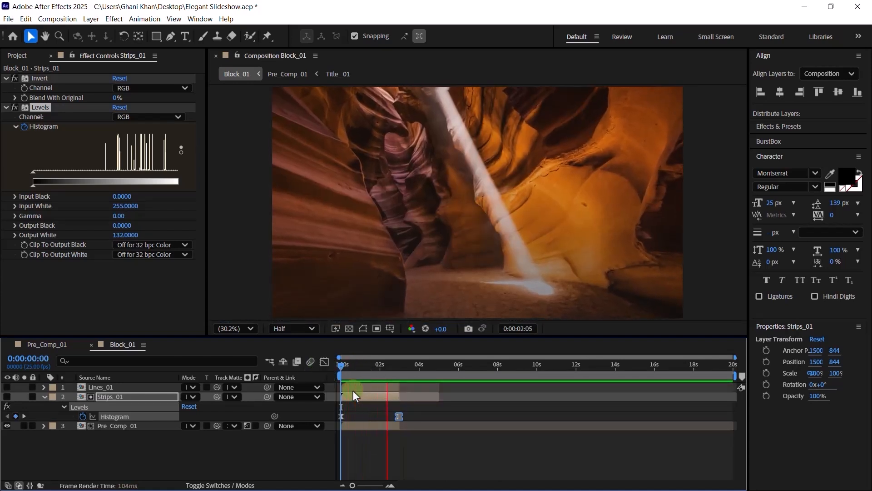
pyautogui.press('space')
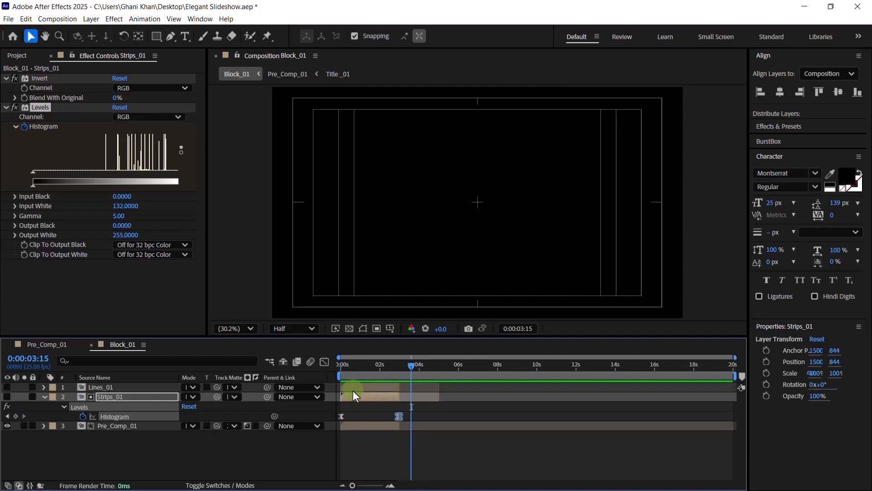
pyautogui.click(376, 367)
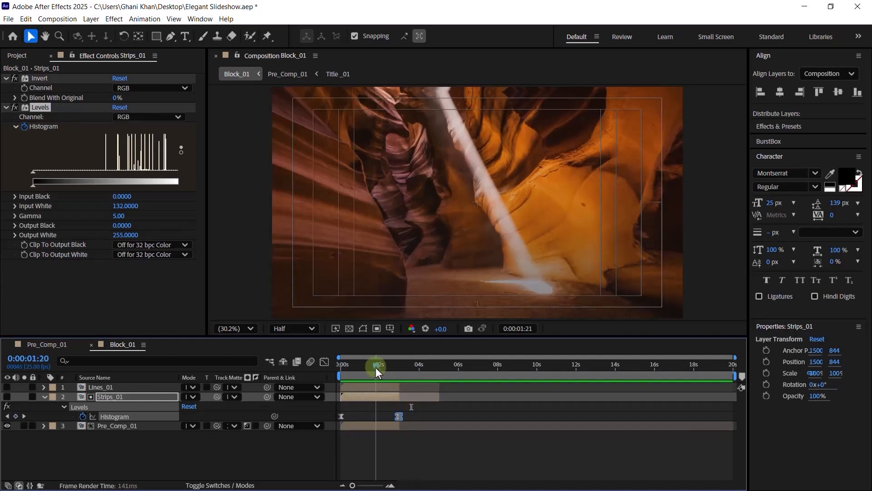
pyautogui.click(115, 425)
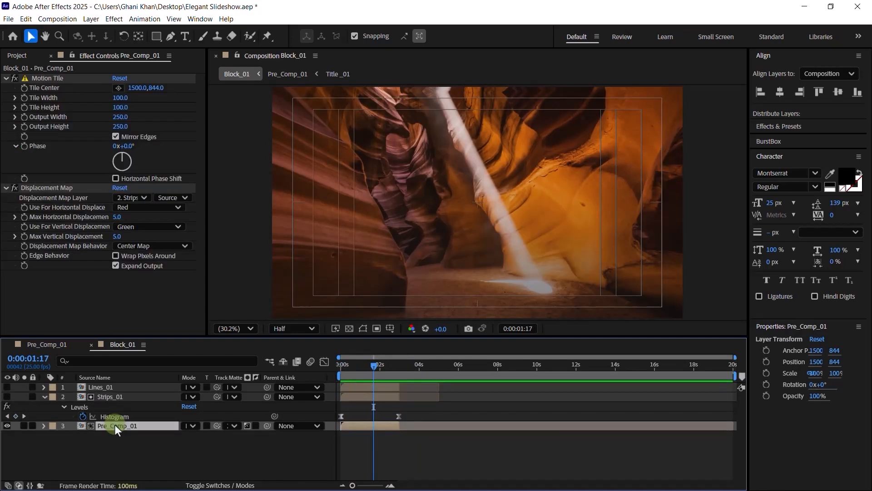
# - Keyframe Max Horizontal Displacement at 0 at 2:24 and 700 at the start, with Max Vertical 0
pyautogui.moveTo(382, 370); pyautogui.dragTo(399, 367)
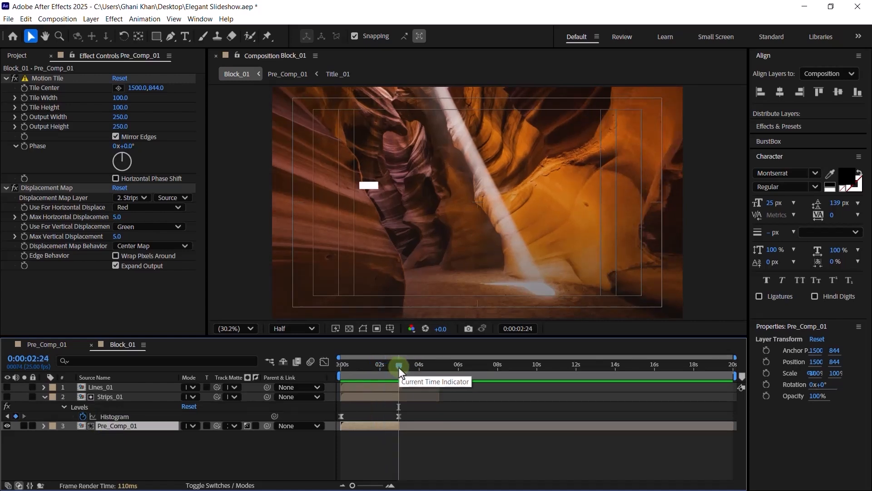
pyautogui.click(26, 227)
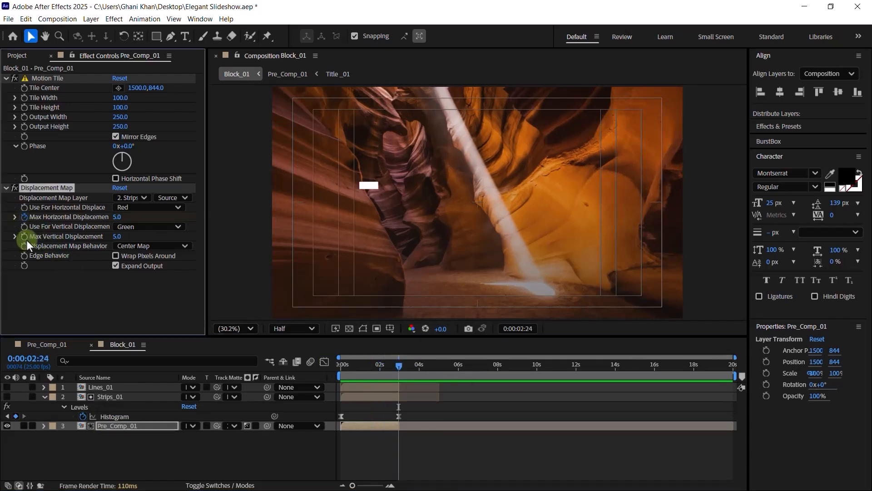
pyautogui.click(116, 217)
pyautogui.write('0')
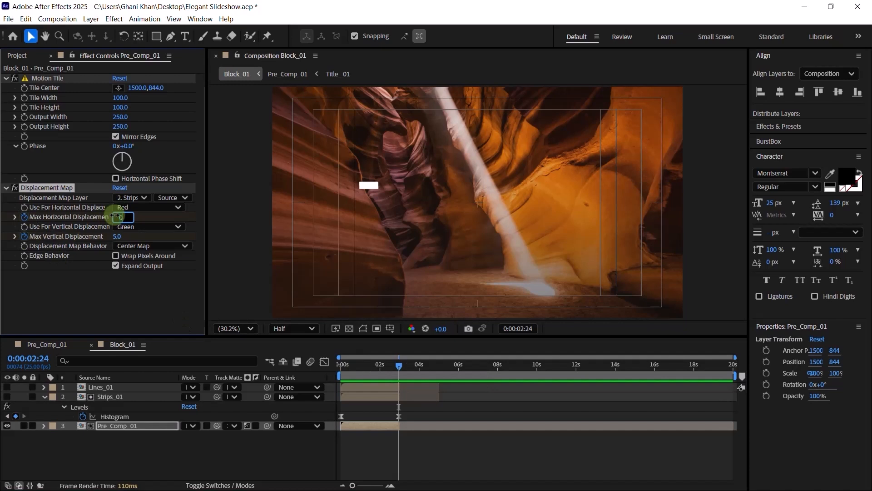
pyautogui.click(117, 236)
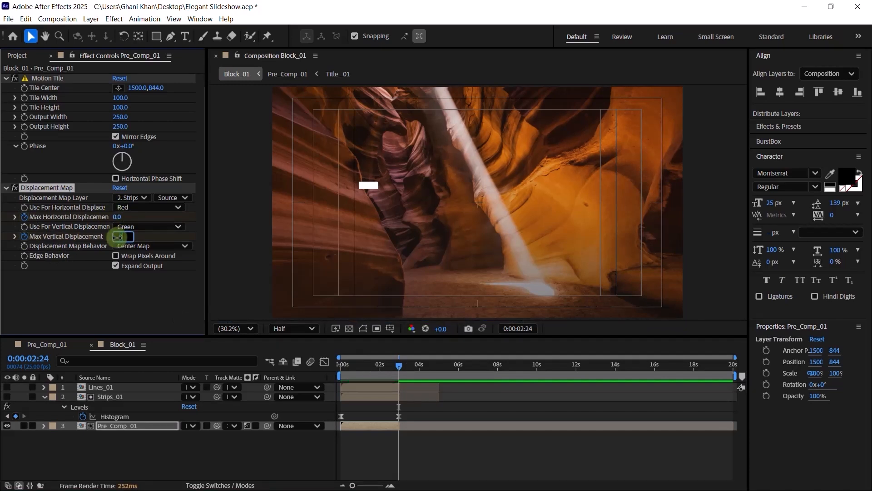
pyautogui.press('Return')
pyautogui.moveTo(358, 370); pyautogui.dragTo(316, 378)
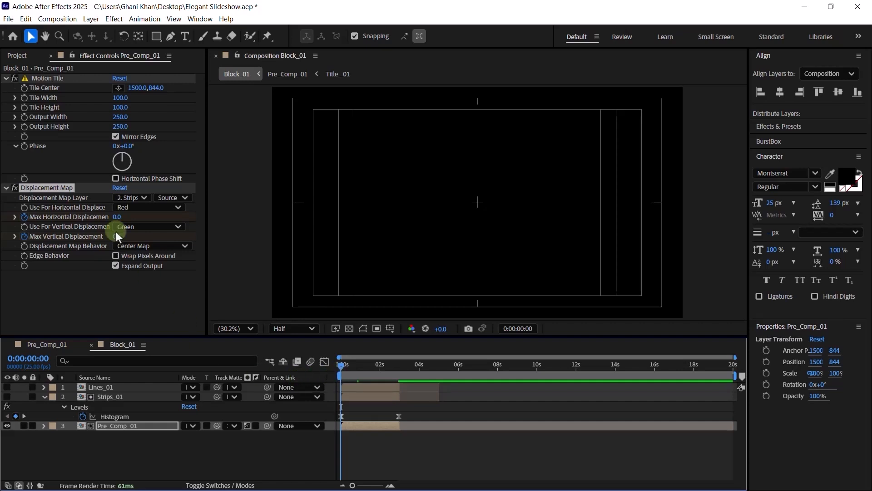
pyautogui.click(114, 217)
pyautogui.write('700')
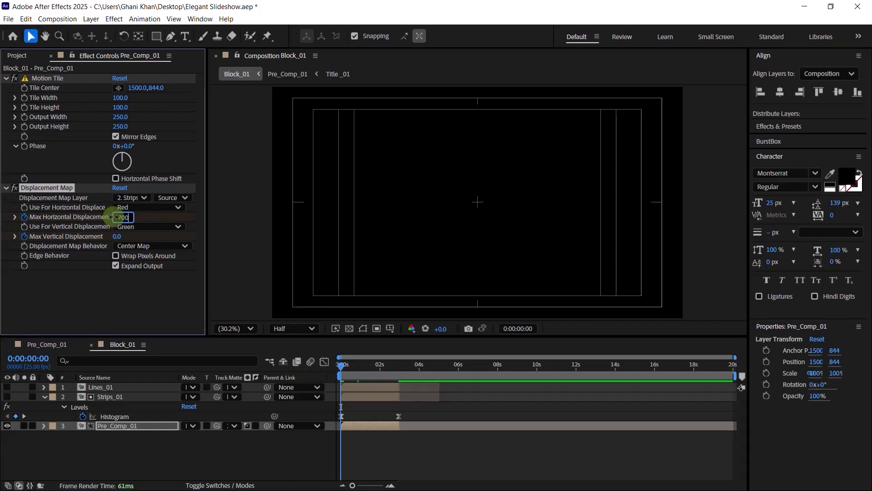
pyautogui.press('Return')
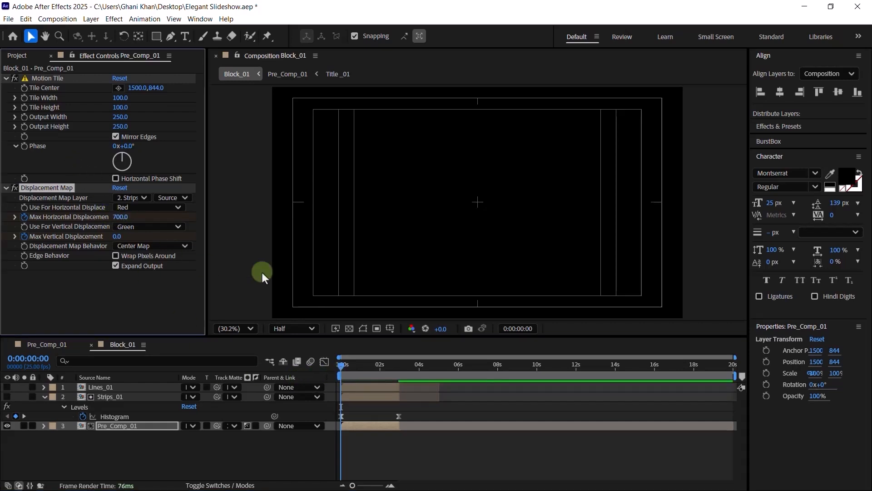
# - Preview the transition and apply Easy Ease to both Max Horizontal Displacement keyframes
pyautogui.press('space')
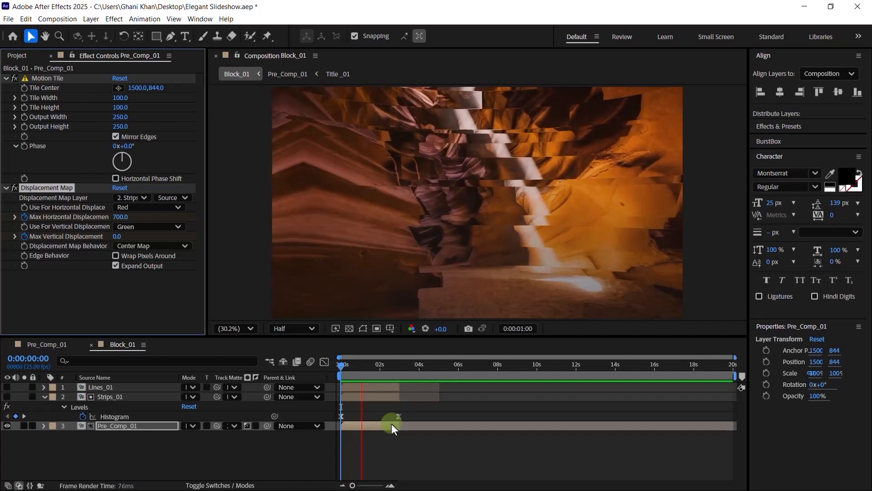
pyautogui.press('space')
pyautogui.press('u')
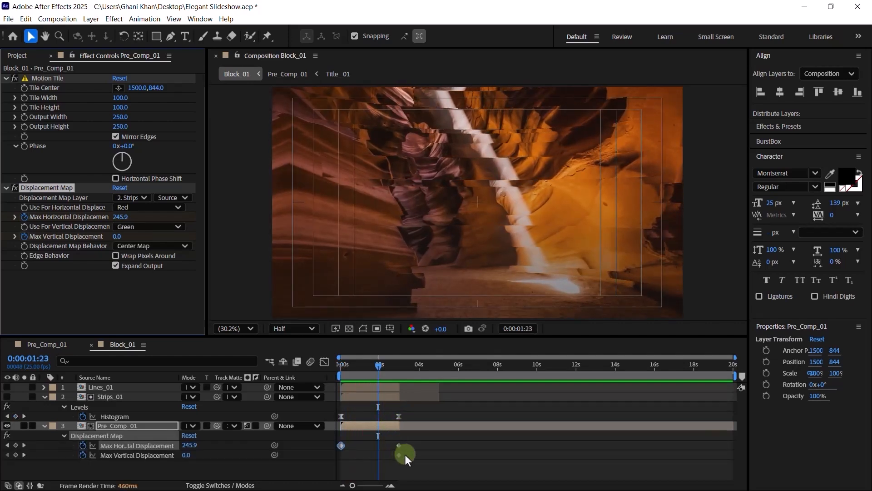
pyautogui.click(337, 454)
pyautogui.moveTo(412, 443); pyautogui.dragTo(329, 451)
pyautogui.rightClick(342, 446)
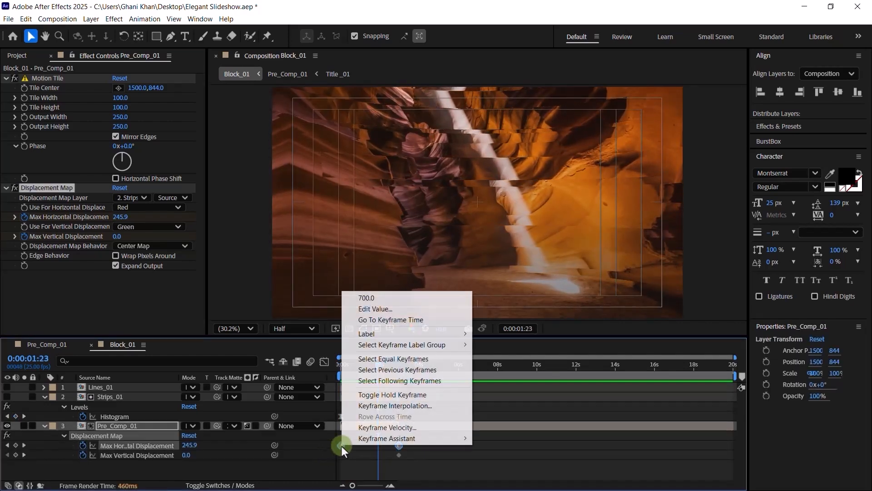
pyautogui.moveTo(396, 438)
pyautogui.click(577, 372)
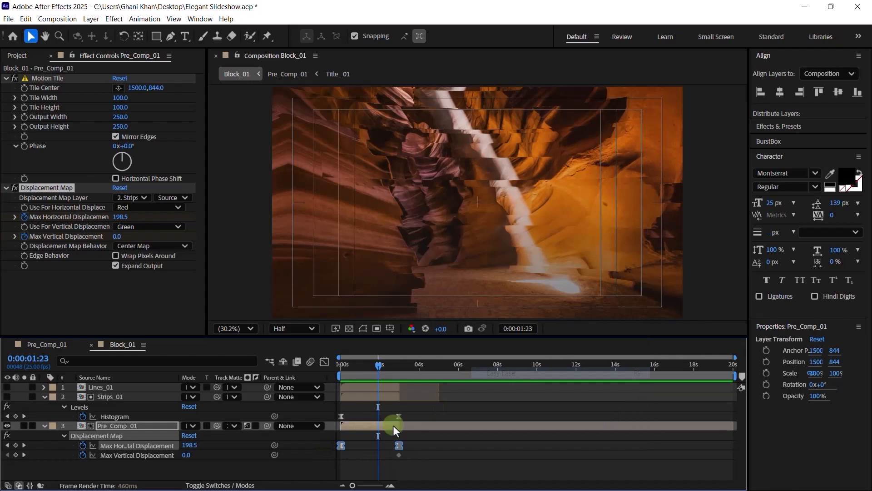
# - Add a Max Vertical Displacement keyframe at 0s and show the speed graph
pyautogui.click(343, 370)
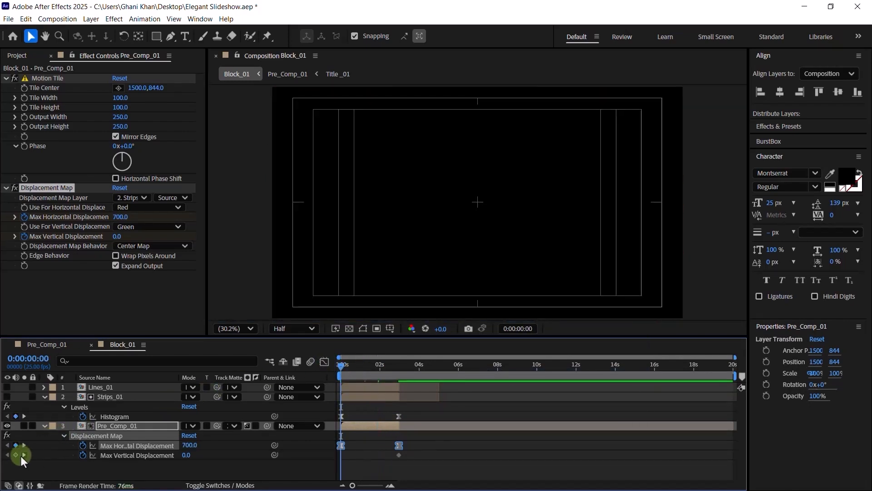
pyautogui.click(15, 455)
pyautogui.click(333, 445)
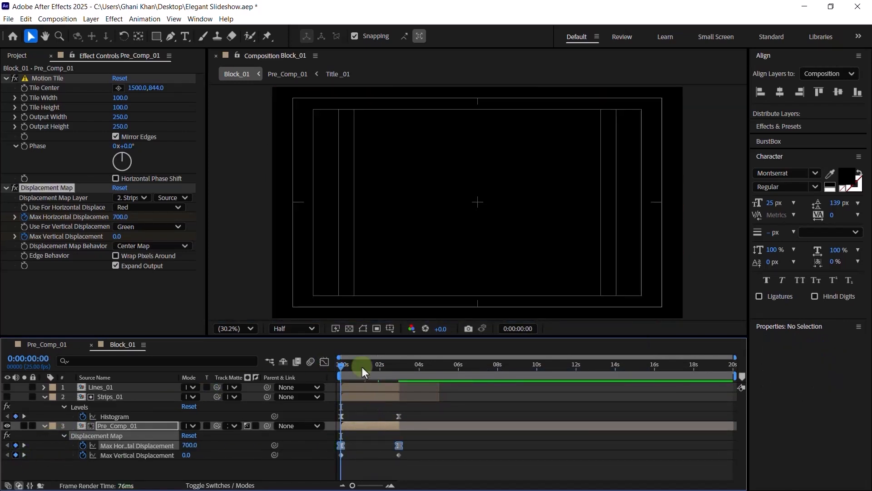
pyautogui.click(324, 360)
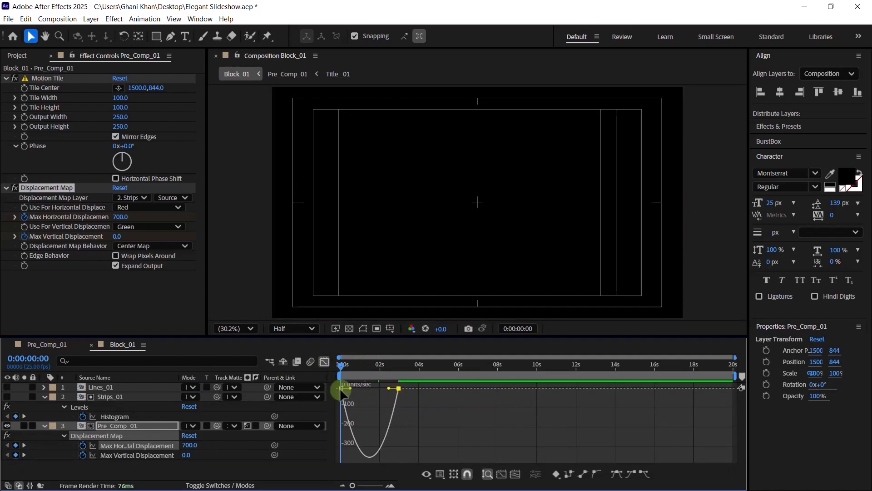
# - Drag the first keyframe's influence out to about 55% and preview the transition
pyautogui.moveTo(351, 386); pyautogui.dragTo(381, 388)
pyautogui.press('space')
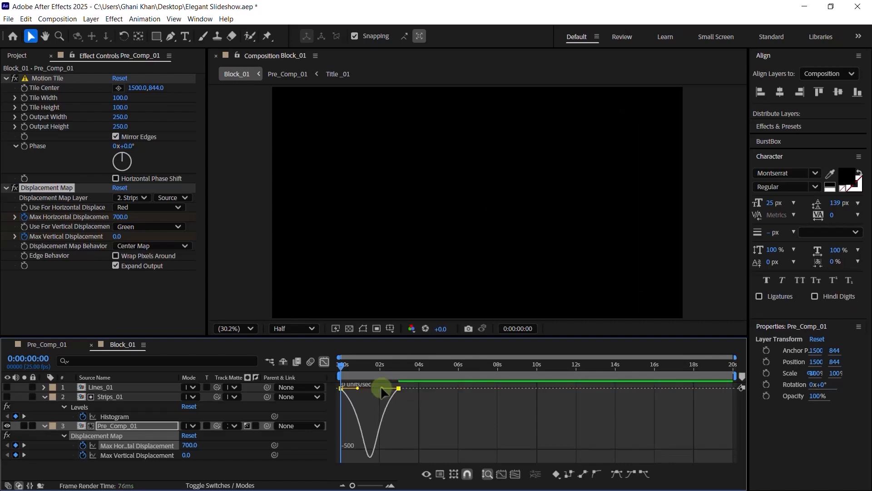
pyautogui.click(44, 396)
pyautogui.press('F2')
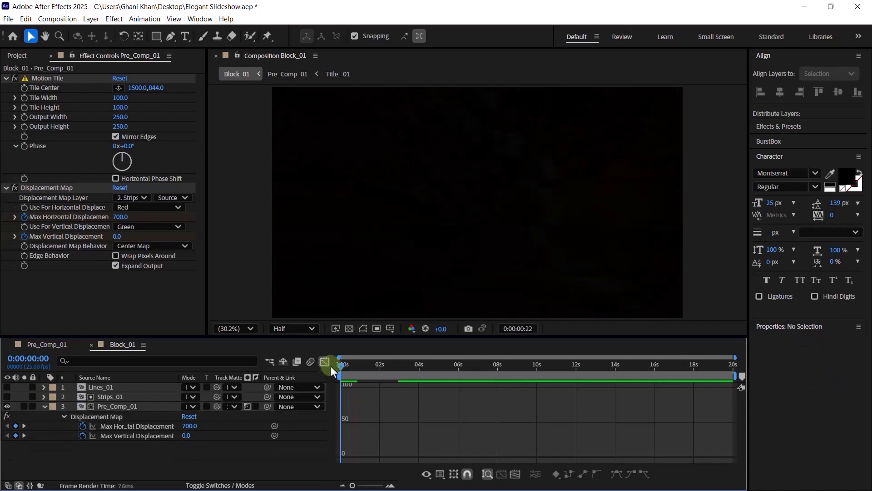
# - Return to the layer bar view, make Lines_01 visible, and collapse Pre_Comp_01
pyautogui.click(326, 363)
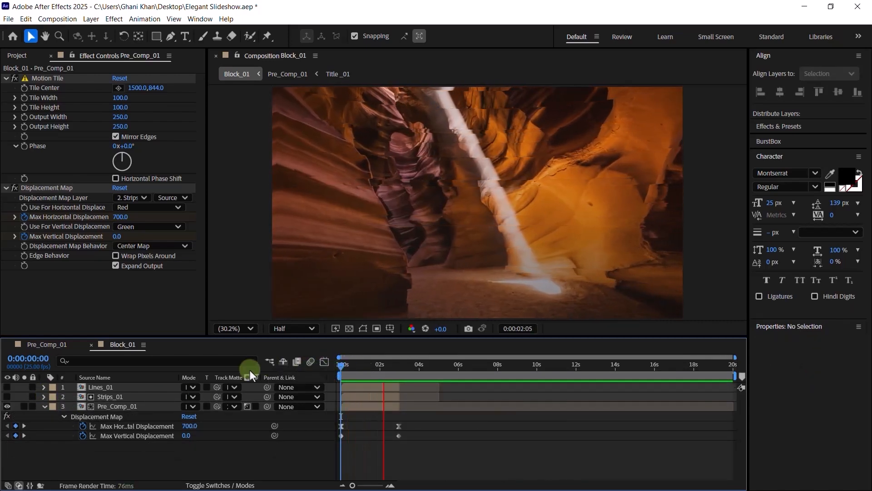
pyautogui.click(7, 387)
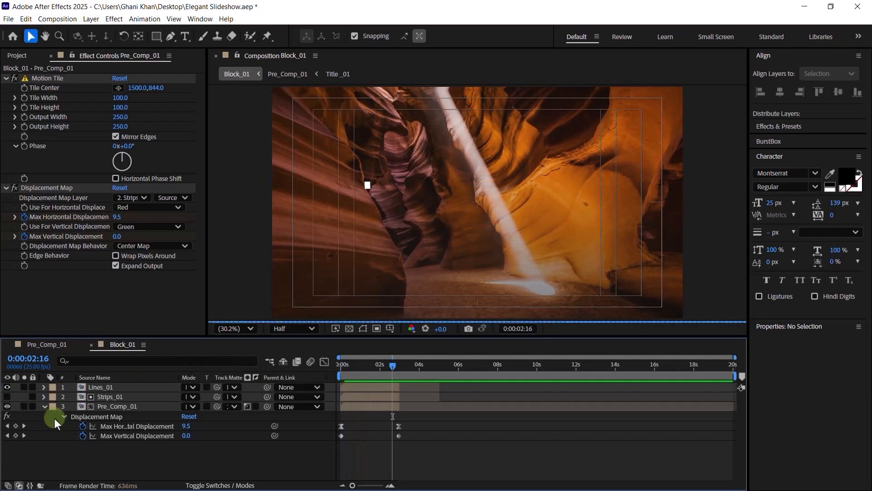
pyautogui.click(45, 407)
# - Start keyframing Lines_01's Opacity with 0% at 3:00
pyautogui.click(119, 390)
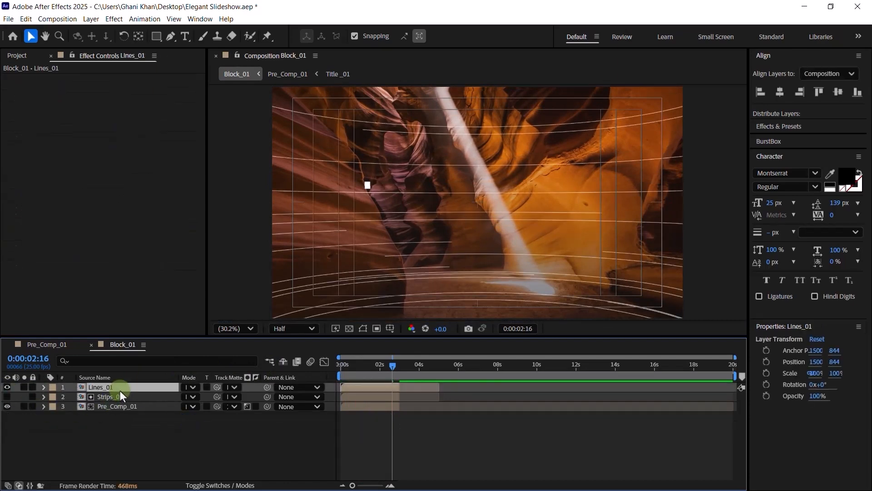
pyautogui.press('t')
pyautogui.moveTo(392, 368); pyautogui.dragTo(397, 366)
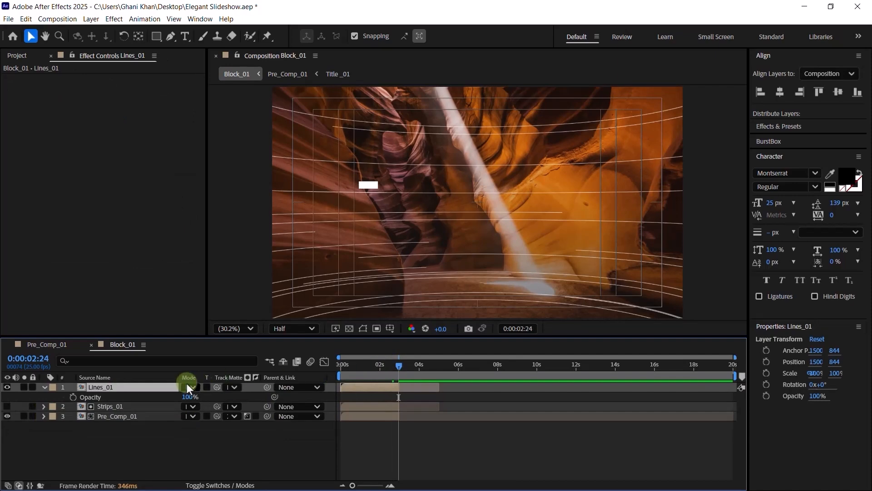
pyautogui.press('pagedown')
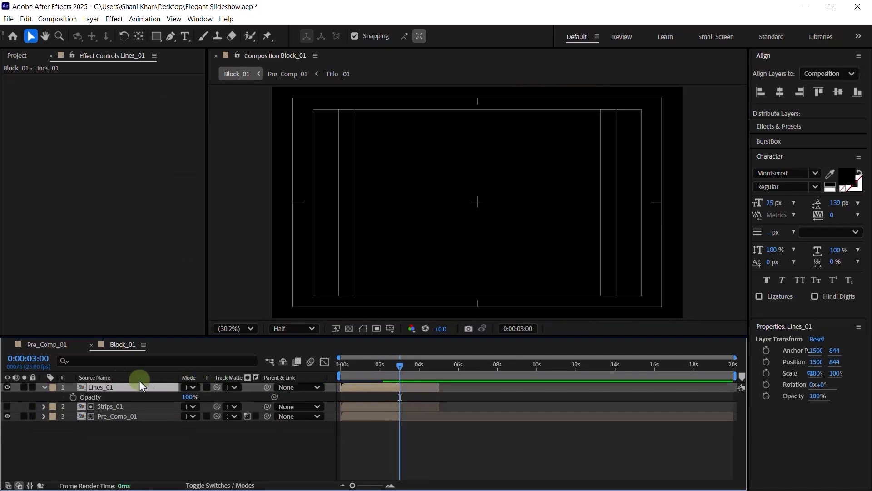
pyautogui.click(73, 396)
pyautogui.moveTo(192, 396); pyautogui.dragTo(100, 394)
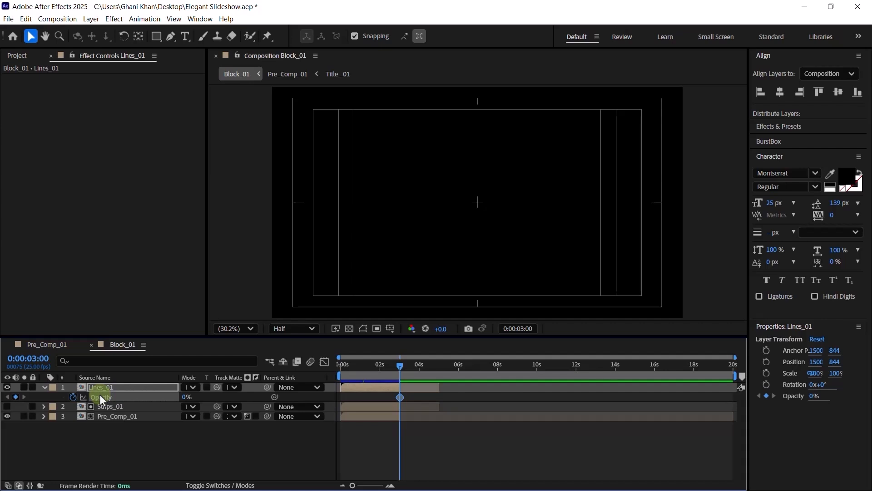
# - Set Lines_01 Opacity to 100% at 1:12 and 0% at the start, then preview the fade
pyautogui.click(362, 369)
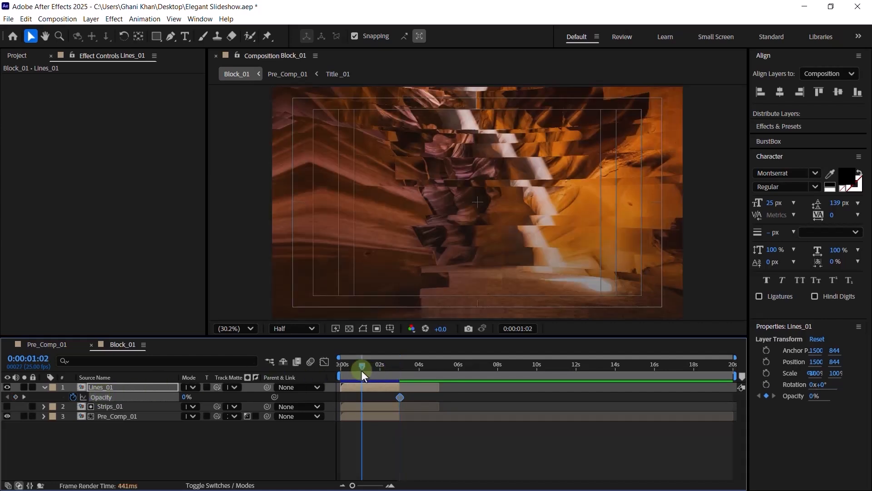
pyautogui.hotkey('shift', 'pagedown')
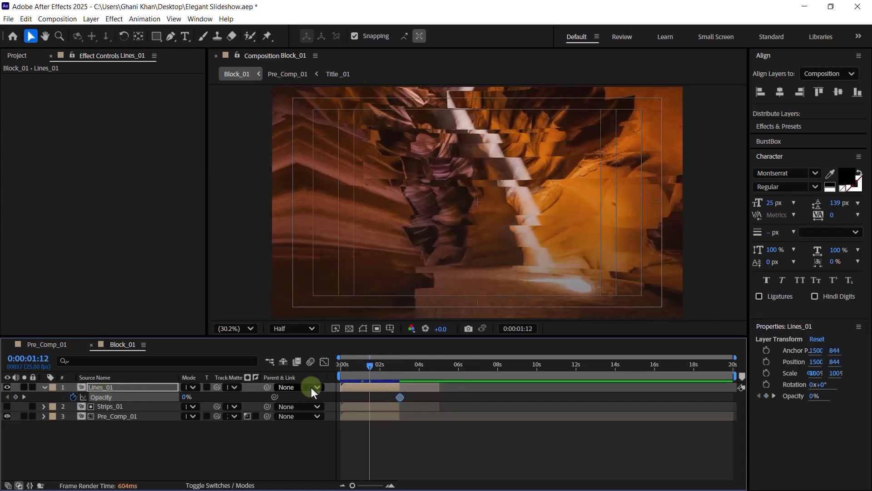
pyautogui.moveTo(184, 402); pyautogui.dragTo(414, 397)
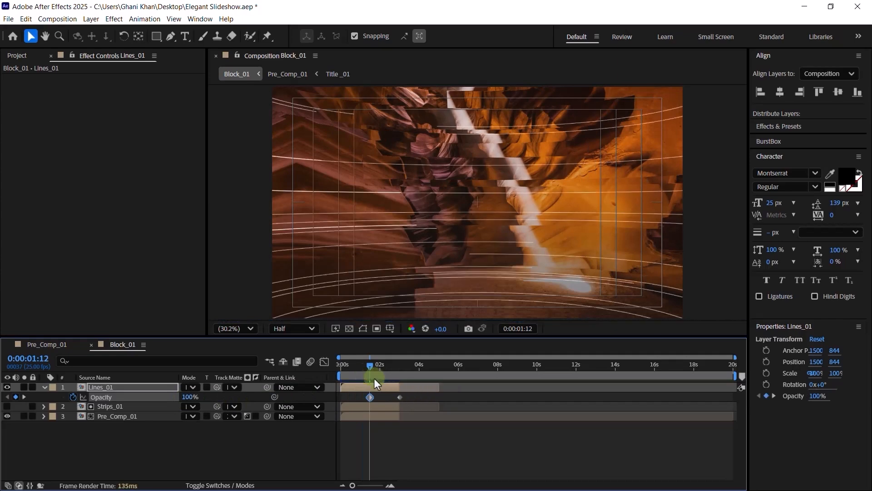
pyautogui.press('Home')
pyautogui.click(191, 397)
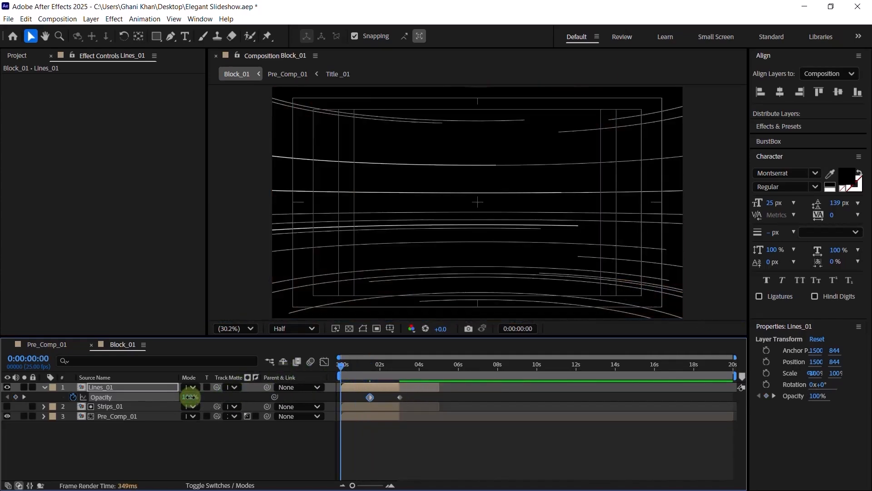
pyautogui.write('0')
pyautogui.press('Return')
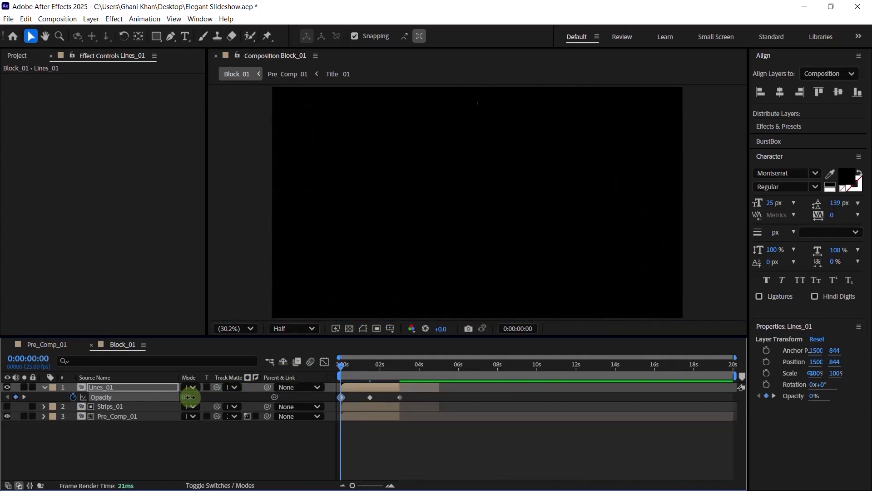
pyautogui.moveTo(363, 369); pyautogui.dragTo(390, 369)
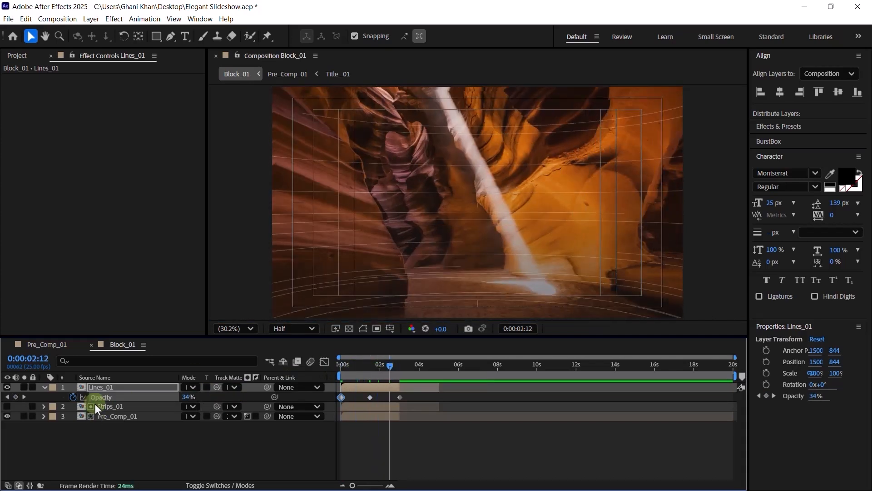
pyautogui.click(39, 385)
# - Add Placeholder_01 to Block_01 and trim it to run from 2:24 to 6:00
pyautogui.click(42, 387)
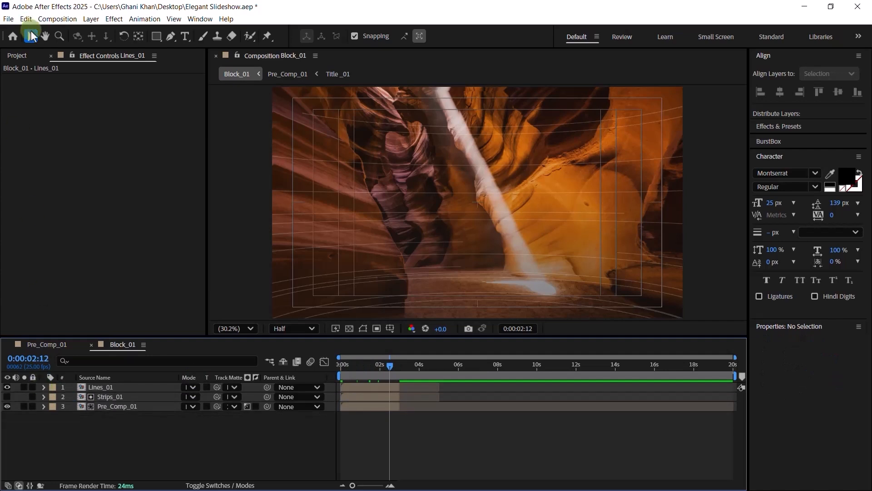
pyautogui.click(22, 57)
pyautogui.click(50, 221)
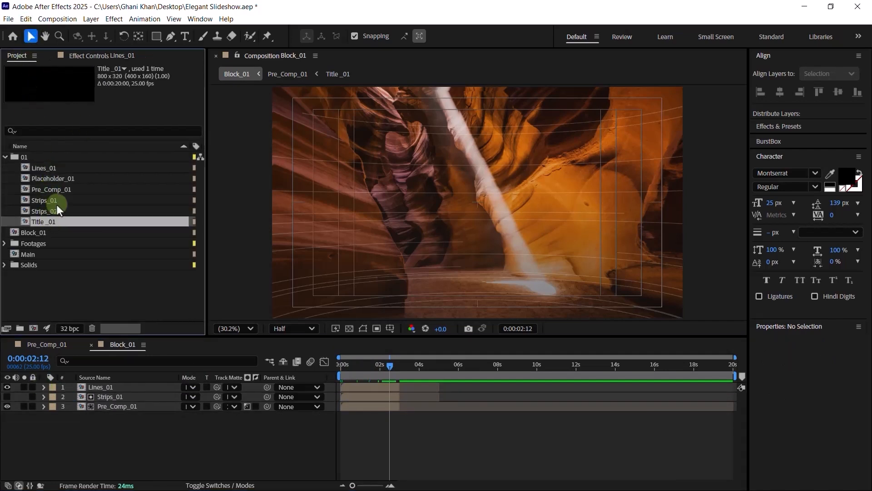
pyautogui.click(63, 188)
pyautogui.moveTo(68, 181); pyautogui.dragTo(153, 384)
pyautogui.click(391, 366)
pyautogui.moveTo(394, 366); pyautogui.dragTo(400, 366)
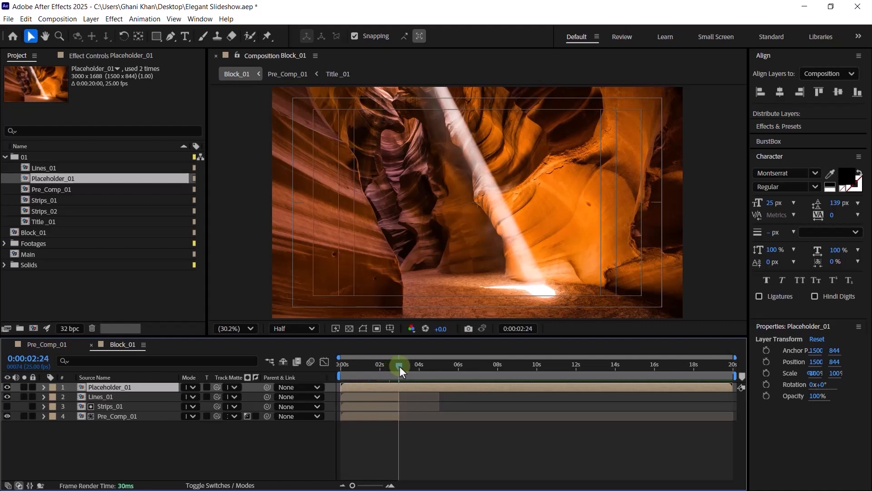
pyautogui.hotkey('alt', '[')
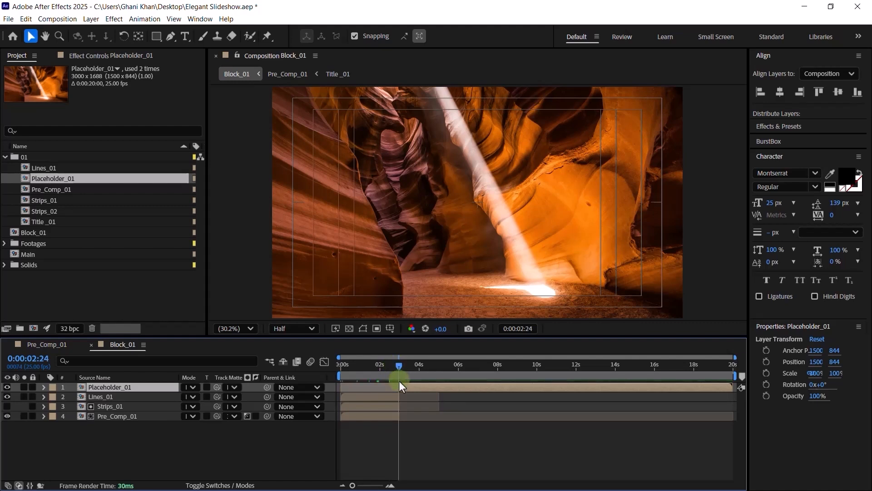
pyautogui.click(454, 370)
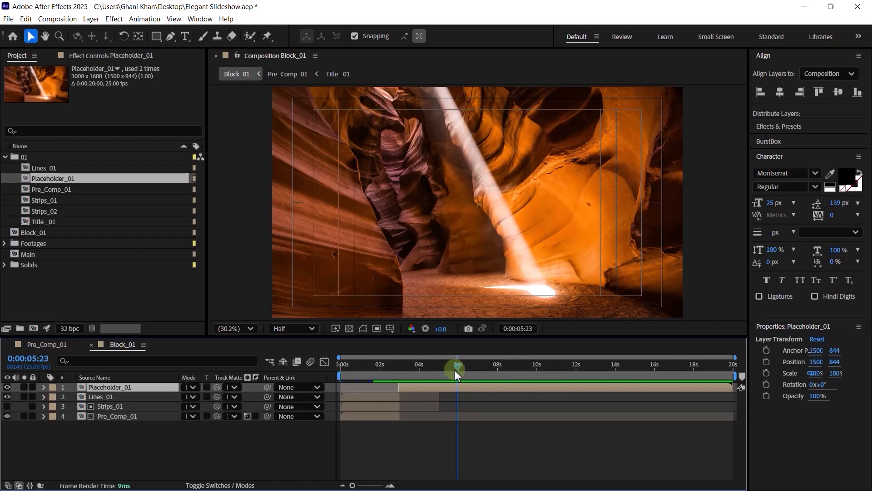
pyautogui.press('pagedown')
pyautogui.hotkey('alt', ']')
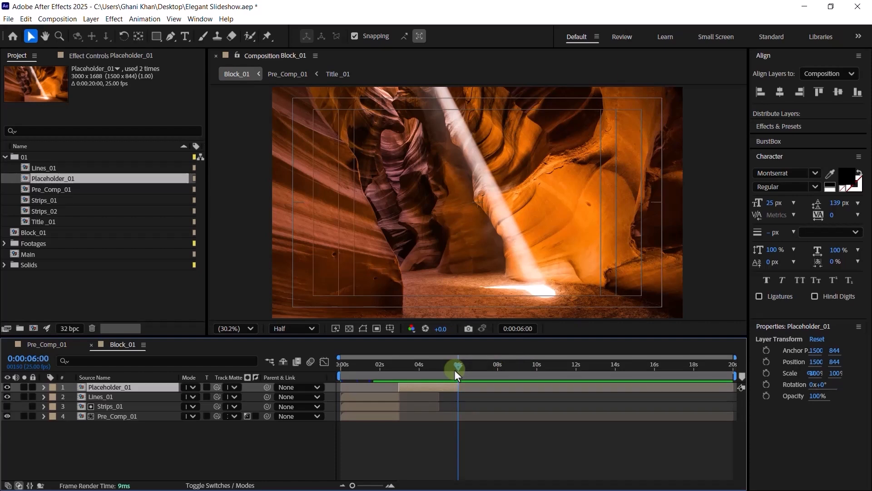
pyautogui.moveTo(425, 369); pyautogui.dragTo(383, 370)
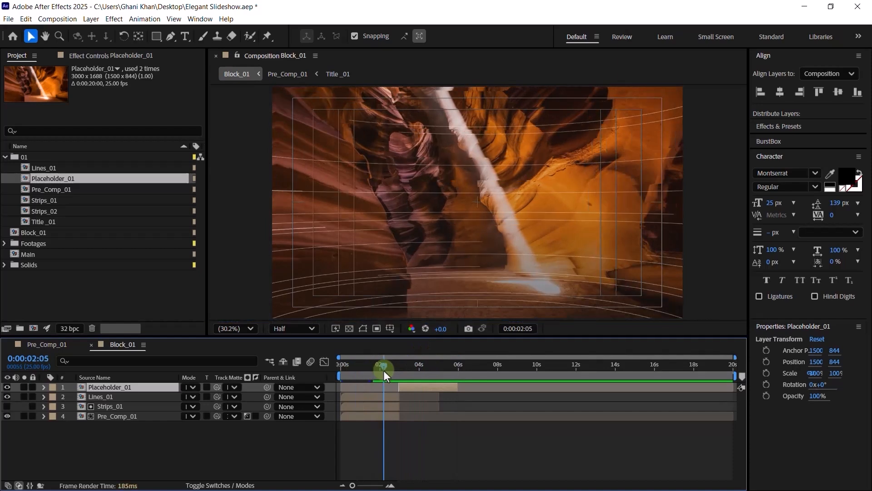
# - Replace Placeholder_01 with Pre_Comp_01 and preview the title appearing
pyautogui.click(47, 218)
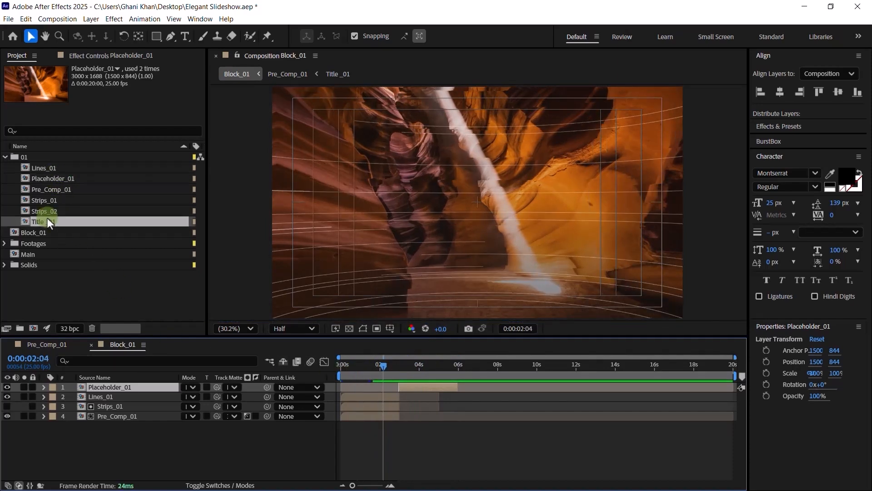
pyautogui.click(52, 191)
pyautogui.moveTo(53, 189); pyautogui.dragTo(115, 387)
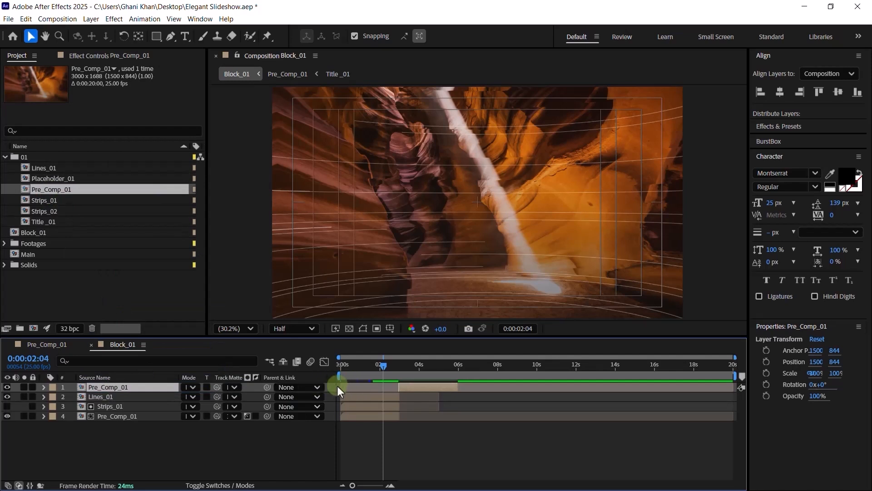
pyautogui.moveTo(397, 370); pyautogui.dragTo(453, 369)
# - Duplicate Pre_Comp_01, trim the copy to start where the first ends, and add Strips_02 near 6 s
pyautogui.click(152, 448)
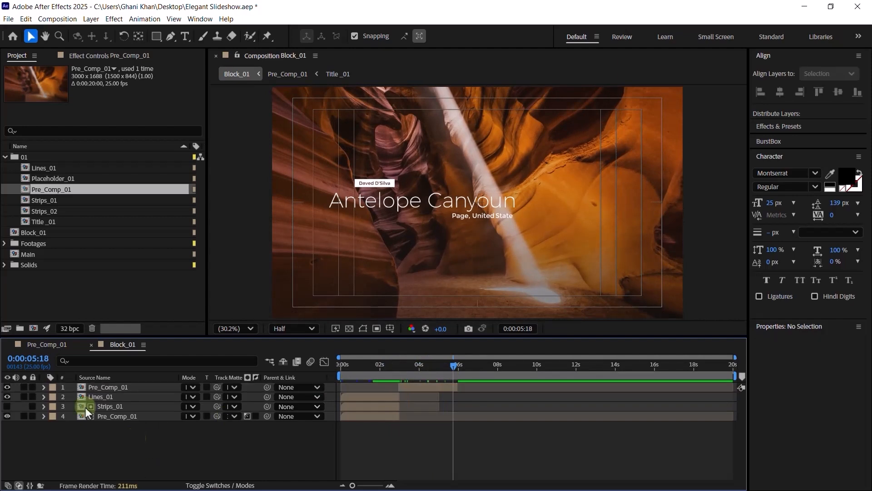
pyautogui.click(443, 388)
pyautogui.moveTo(454, 370); pyautogui.dragTo(458, 368)
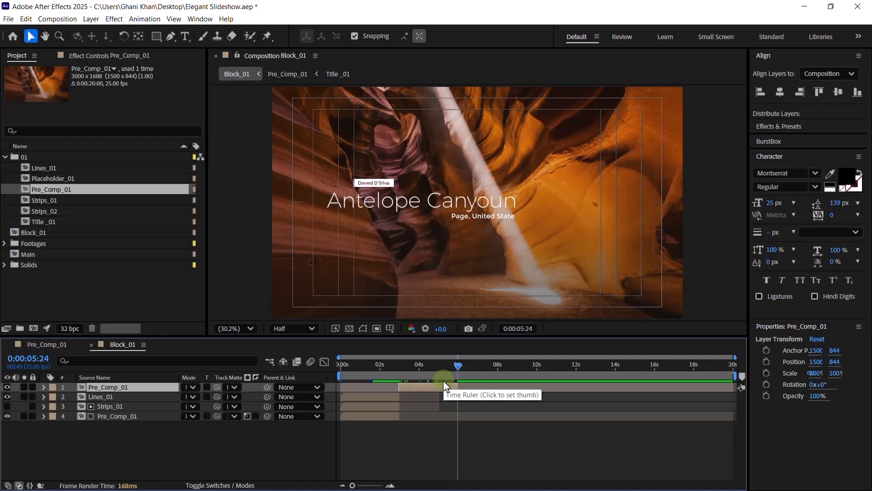
pyautogui.hotkey('ctrl', 'd')
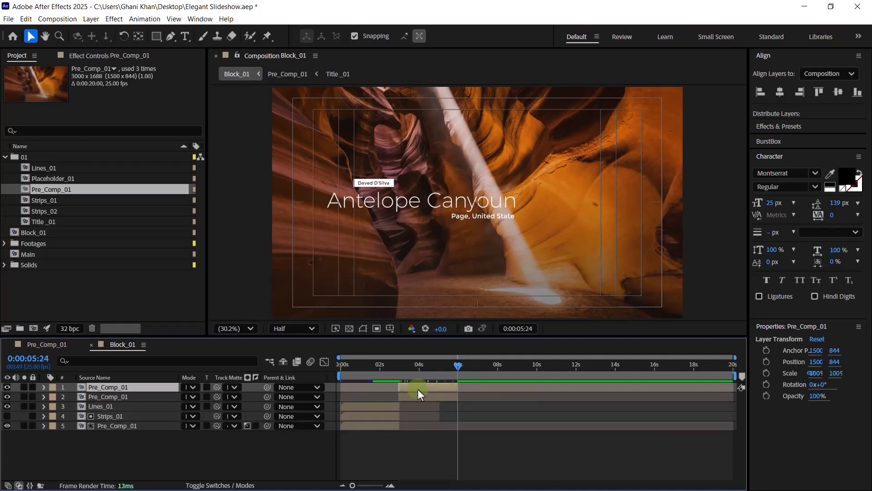
pyautogui.moveTo(459, 389); pyautogui.dragTo(568, 388)
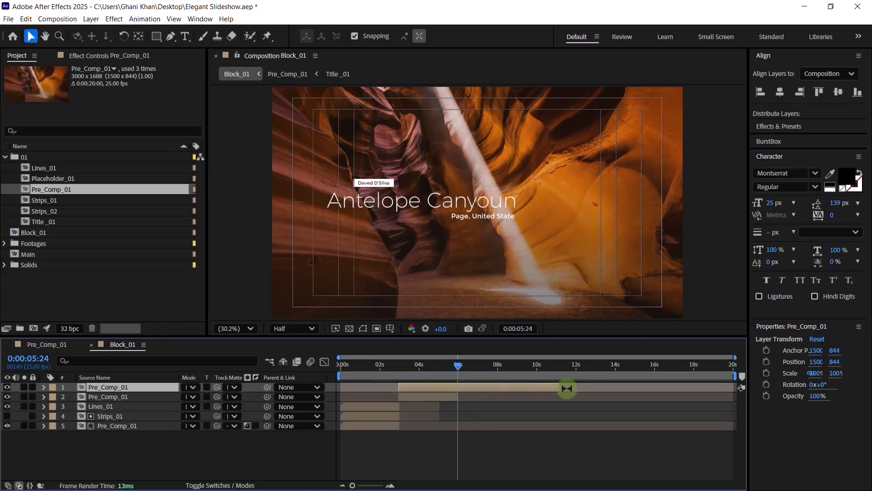
pyautogui.moveTo(409, 387); pyautogui.dragTo(438, 377)
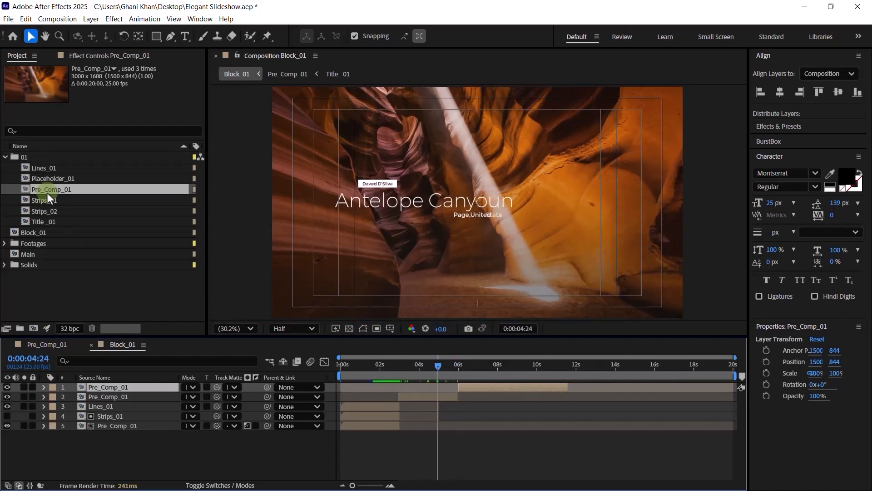
pyautogui.moveTo(49, 211); pyautogui.dragTo(478, 389)
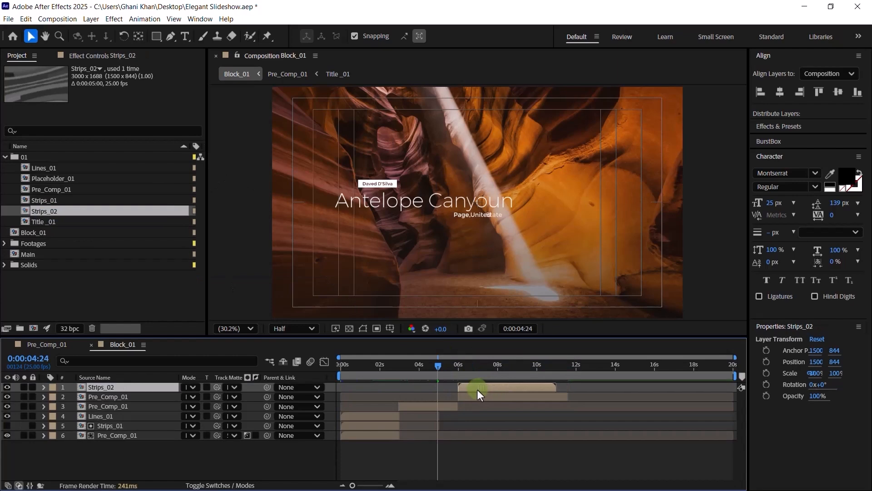
# - Align Strips_02 to 6 s and inspect Pre_Comp_01's Motion Tile and Displacement Map effects
pyautogui.click(103, 437)
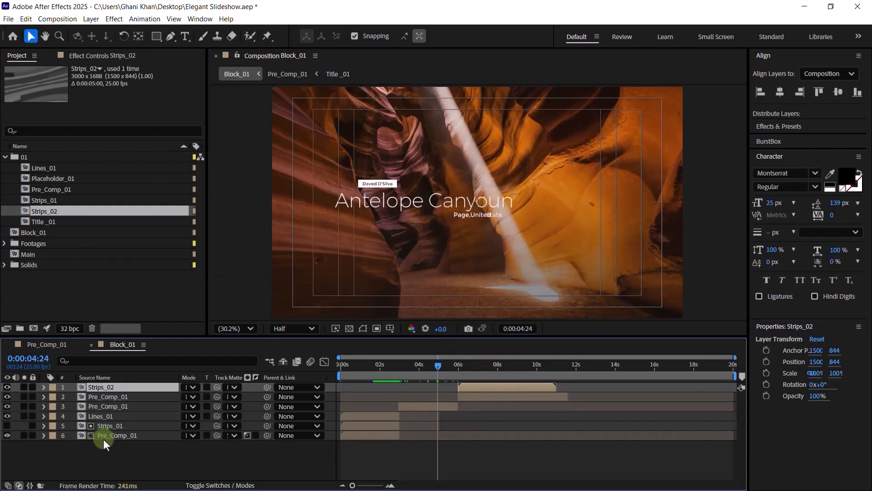
pyautogui.click(121, 60)
pyautogui.click(72, 79)
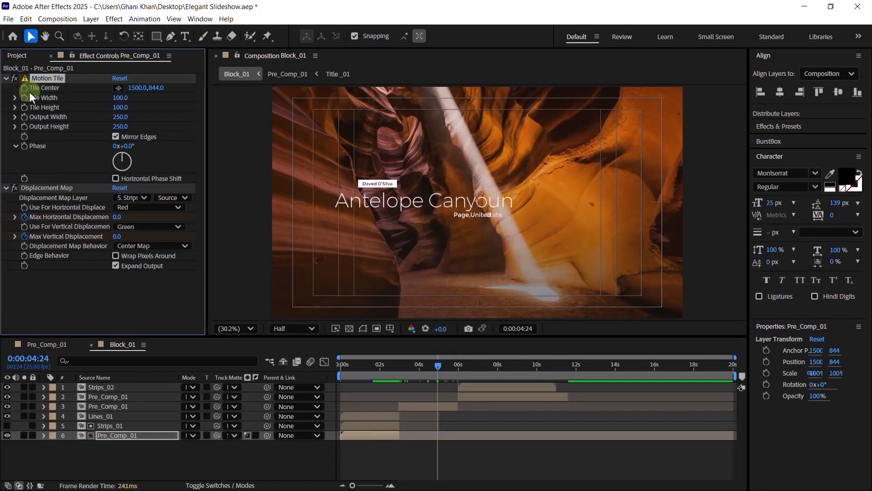
pyautogui.keyDown('ctrl'); pyautogui.click(35, 189); pyautogui.keyUp('ctrl')
# - Set Strips_02 as the second Pre_Comp_01's track matte, then show Strips_01's Invert and Levels effects
pyautogui.click(476, 395)
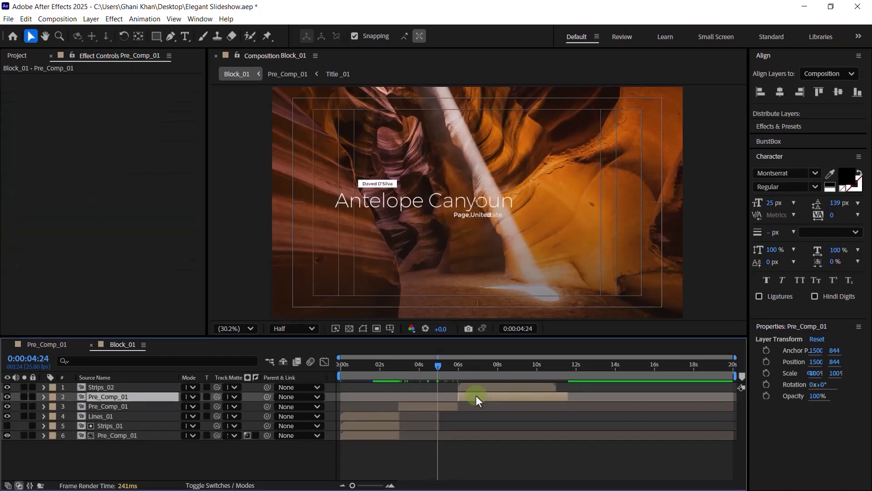
pyautogui.moveTo(456, 368); pyautogui.dragTo(462, 369)
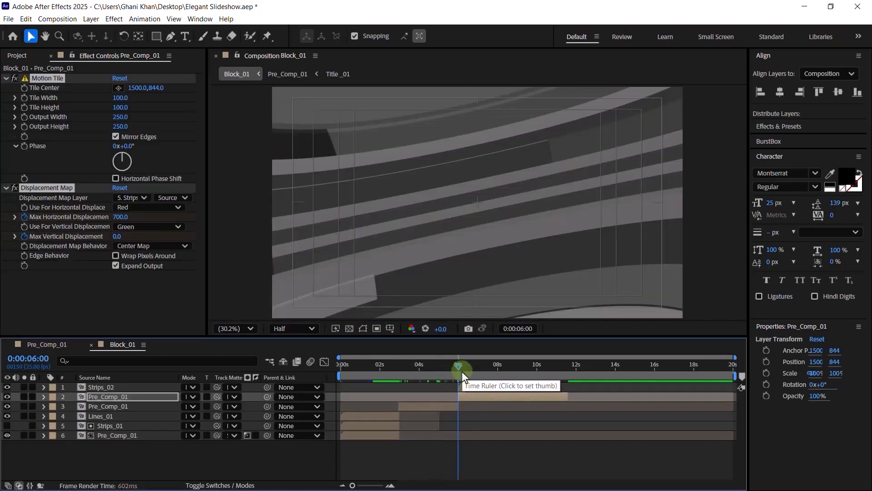
pyautogui.press('space')
pyautogui.click(127, 395)
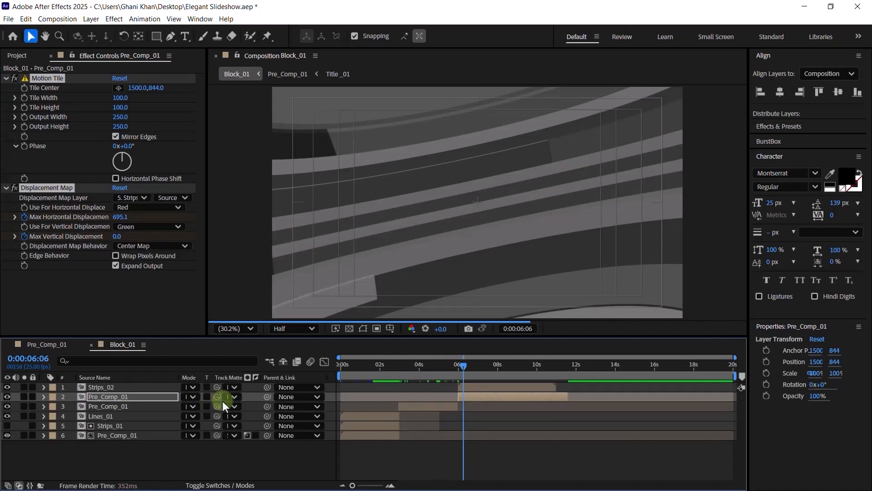
pyautogui.click(230, 397)
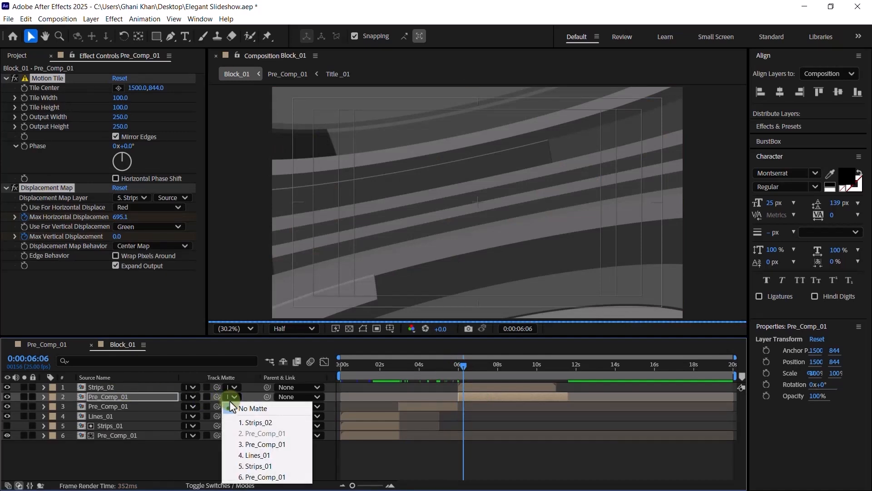
pyautogui.click(255, 423)
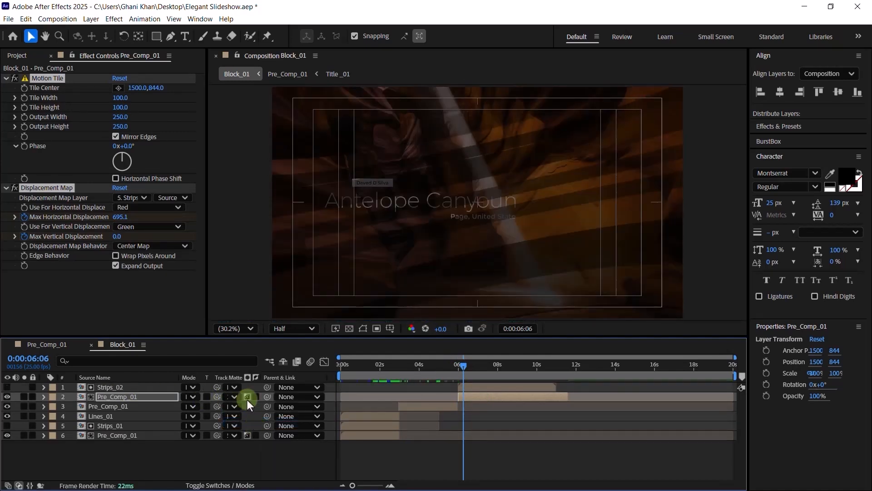
pyautogui.click(100, 426)
pyautogui.click(50, 79)
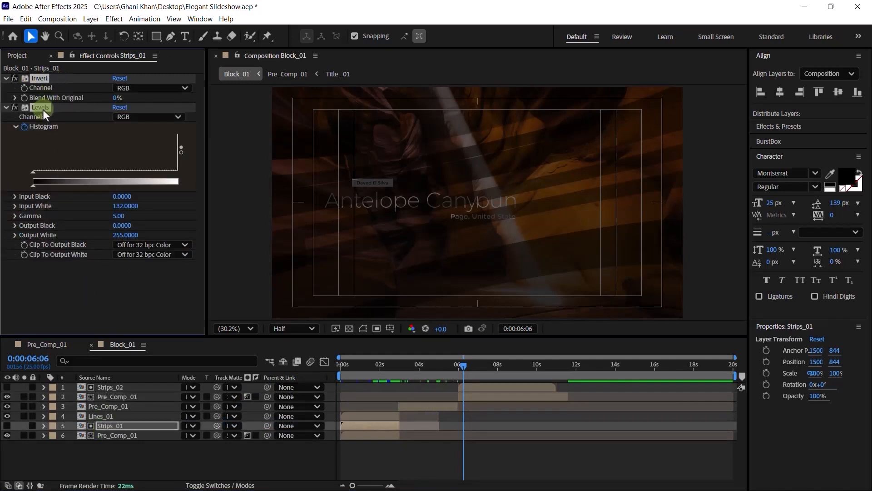
# - Paste the Invert and Levels effects onto Strips_02 and time-reverse its Histogram keyframes
pyautogui.click(110, 388)
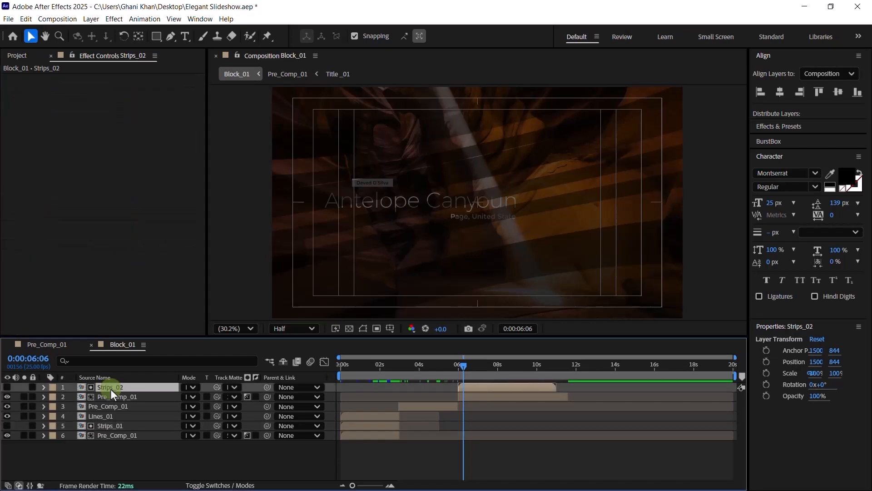
pyautogui.hotkey('ctrl', 'v')
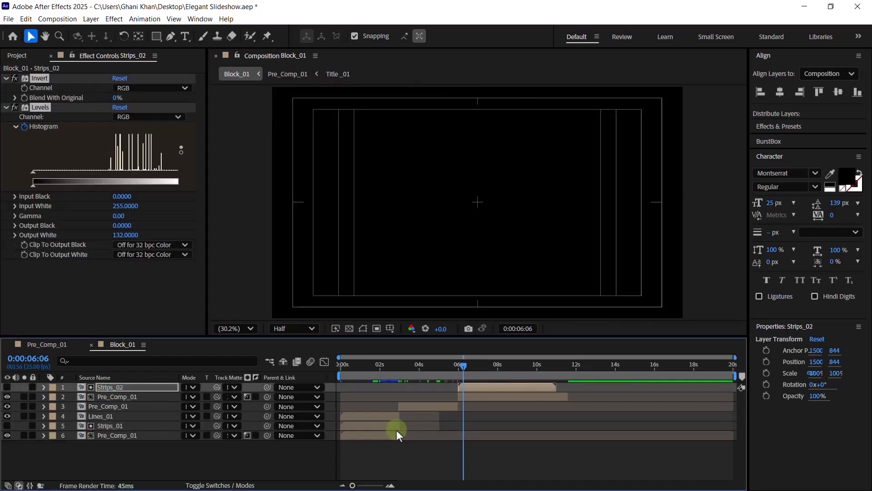
pyautogui.press('u')
pyautogui.moveTo(543, 402); pyautogui.dragTo(457, 407)
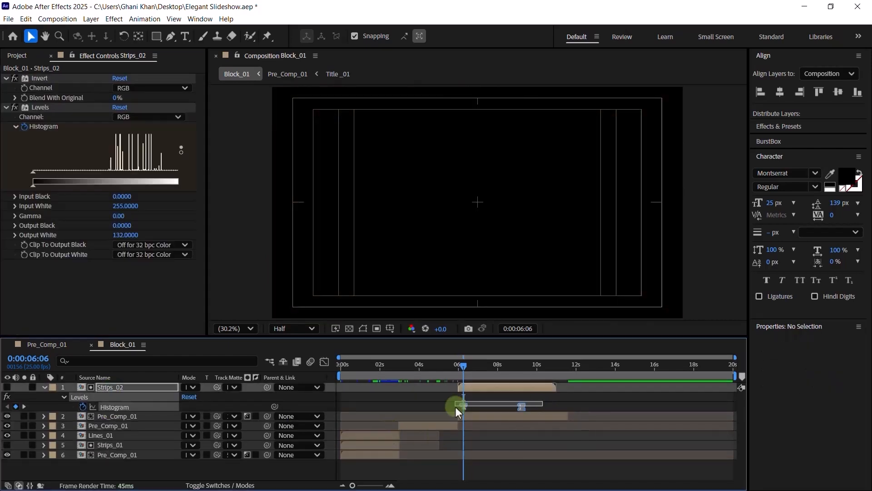
pyautogui.rightClick(464, 407)
pyautogui.moveTo(503, 402)
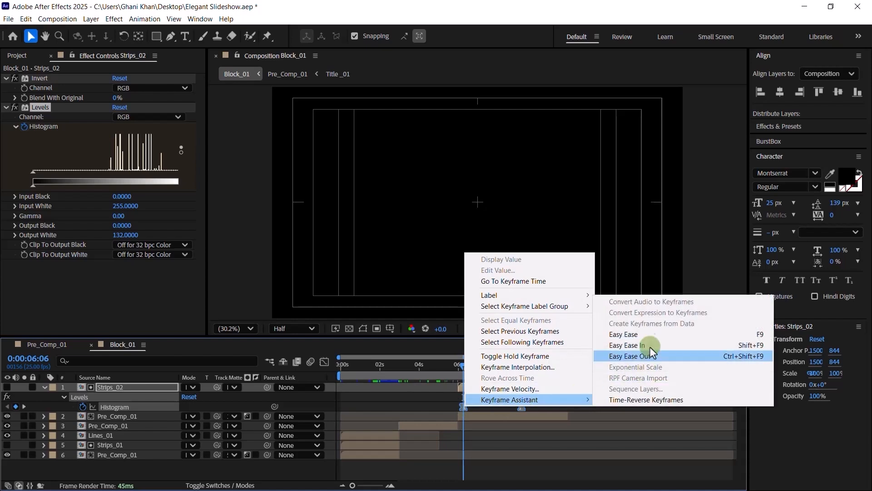
pyautogui.click(647, 400)
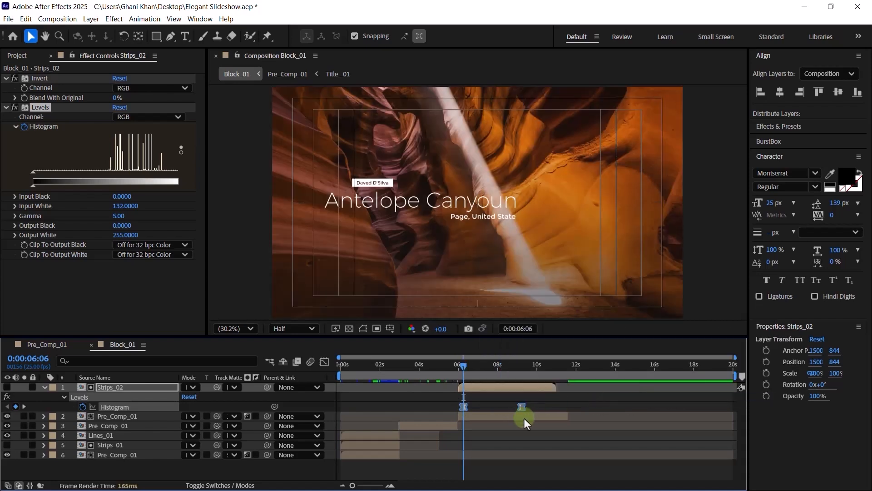
pyautogui.click(525, 408)
# - Check the reversed Levels animation at 0:00:07:17
pyautogui.moveTo(546, 402); pyautogui.dragTo(466, 413)
pyautogui.click(497, 401)
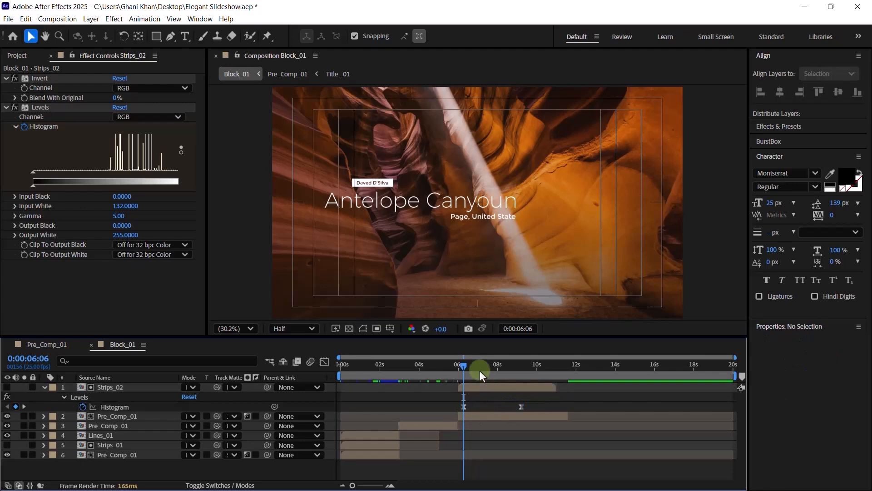
pyautogui.moveTo(479, 370); pyautogui.dragTo(520, 364)
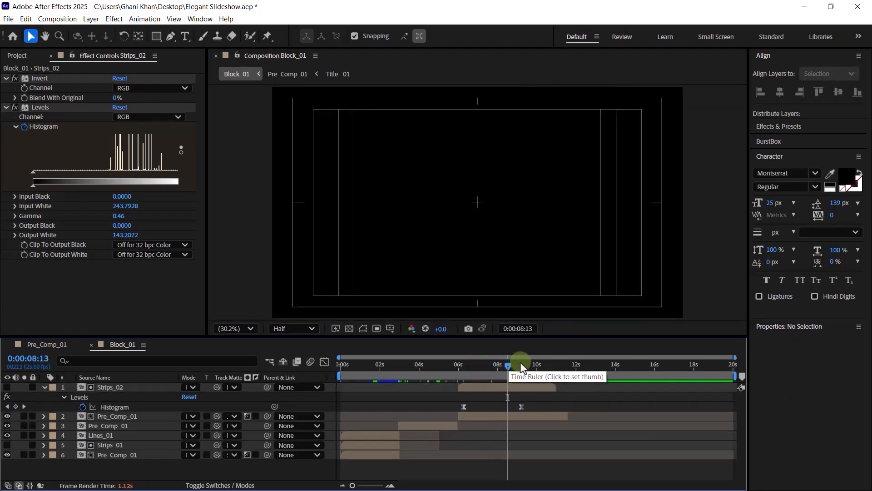
pyautogui.click(512, 417)
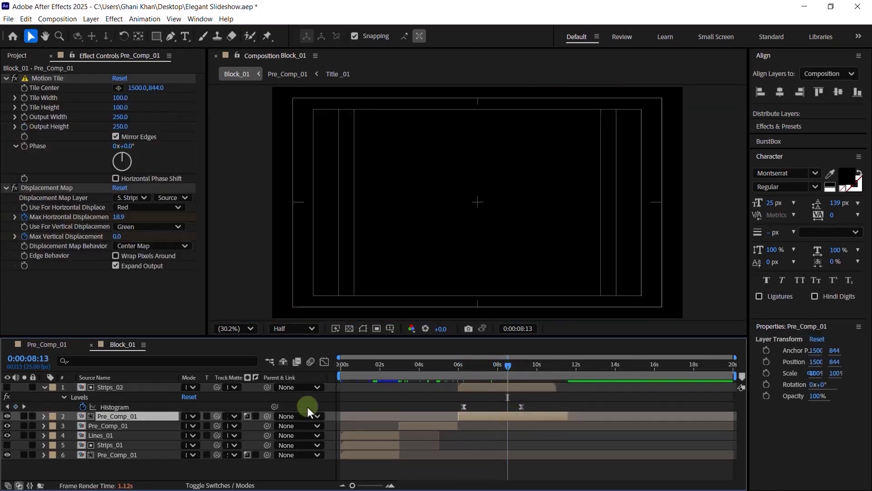
# - Set the Displacement Map Layer to Strips_02 and time-reverse the four displacement keyframes
pyautogui.click(140, 196)
pyautogui.click(151, 224)
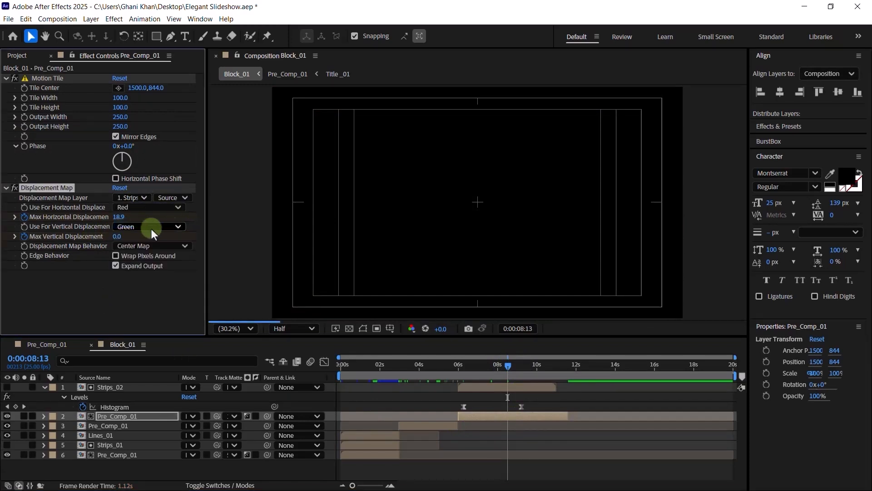
pyautogui.click(497, 416)
pyautogui.press('u')
pyautogui.click(518, 438)
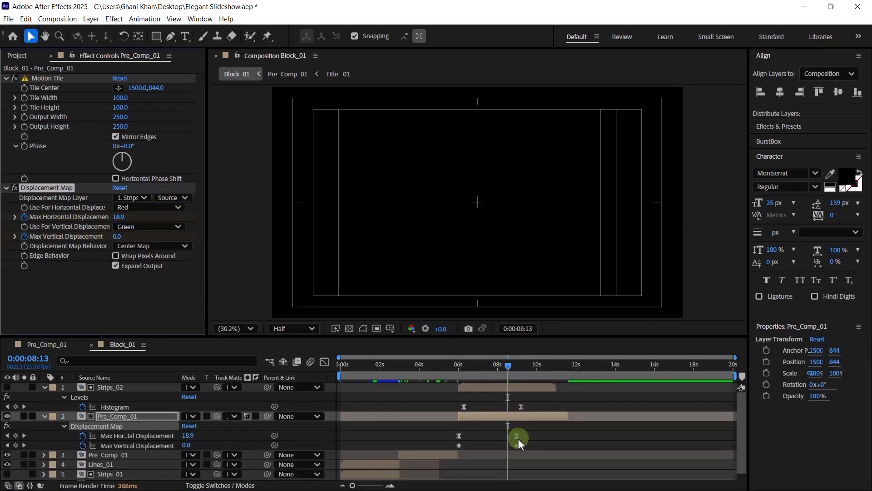
pyautogui.moveTo(519, 439); pyautogui.dragTo(438, 444)
pyautogui.rightClick(465, 435)
pyautogui.moveTo(494, 429)
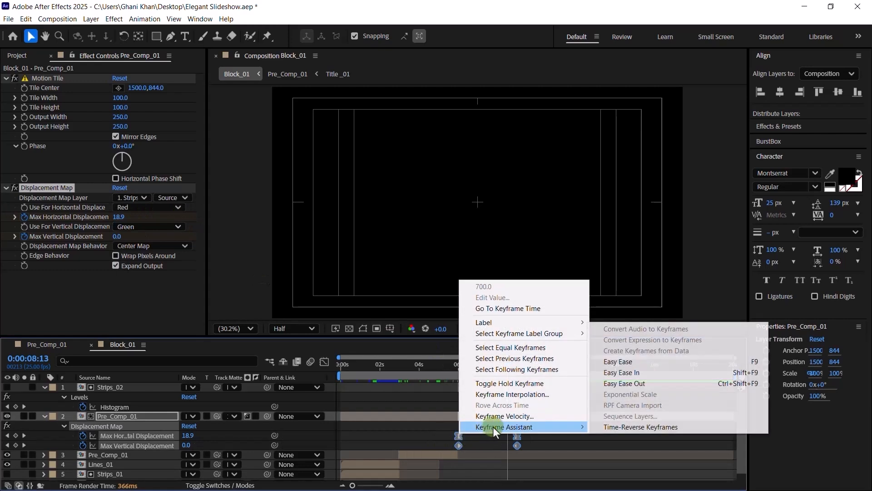
pyautogui.click(628, 427)
# - Check the distortion around 6:21 and 7:17, collapse both layers, and preview the composition
pyautogui.click(491, 367)
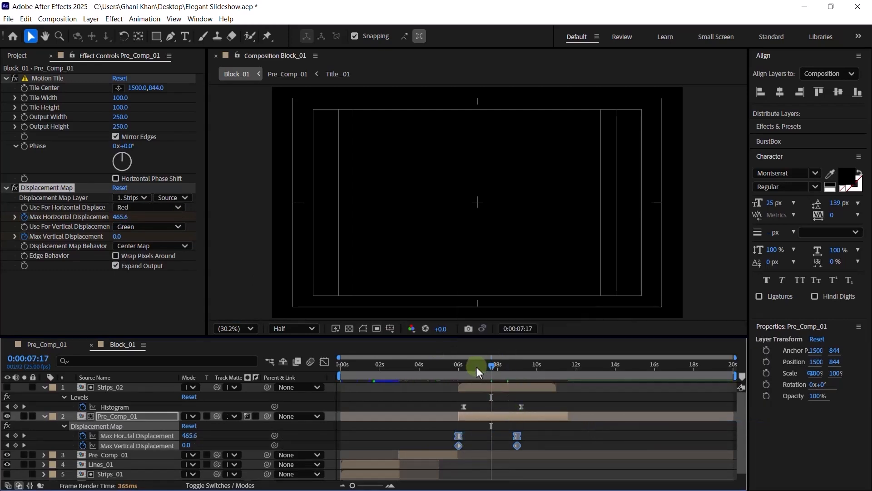
pyautogui.click(476, 366)
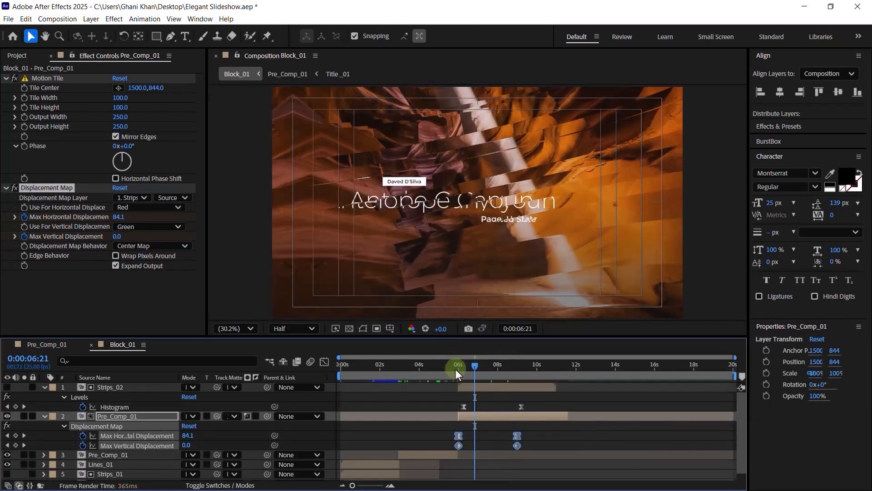
pyautogui.click(456, 368)
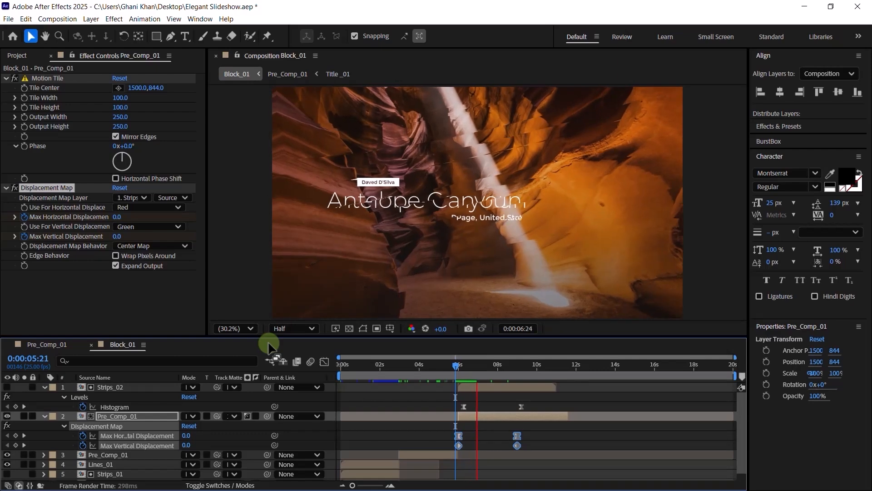
pyautogui.click(44, 389)
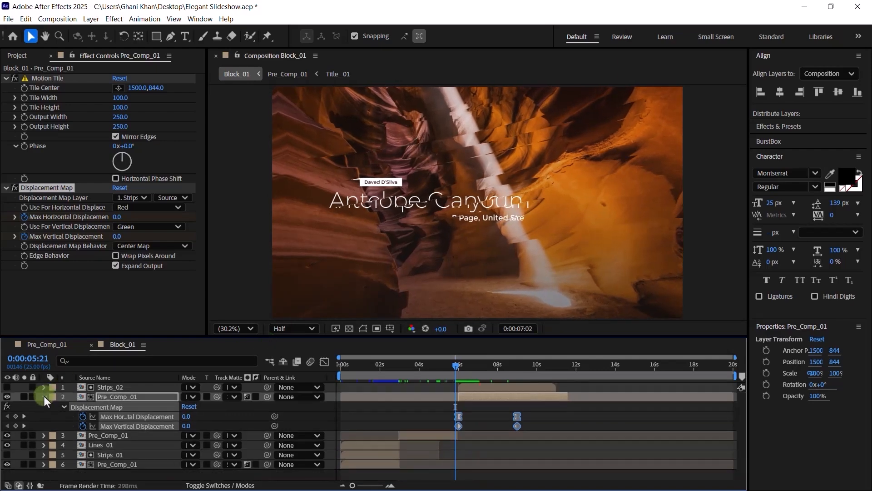
pyautogui.click(45, 396)
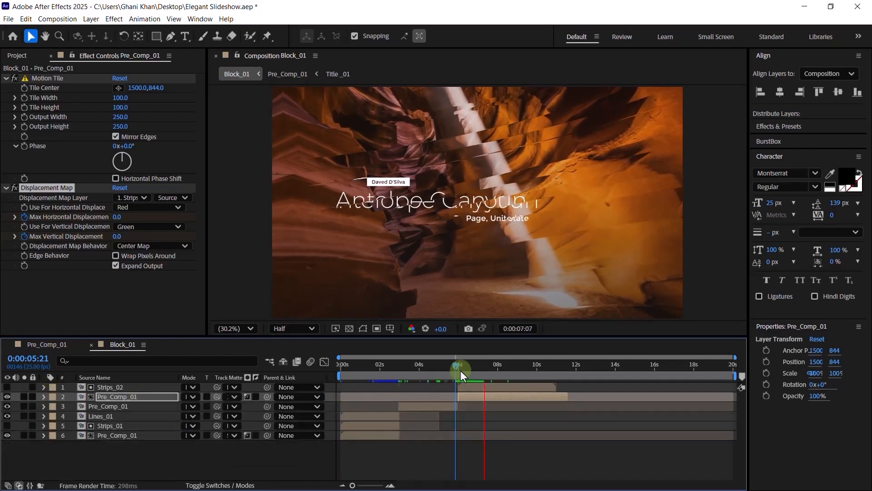
pyautogui.moveTo(461, 370); pyautogui.dragTo(328, 384)
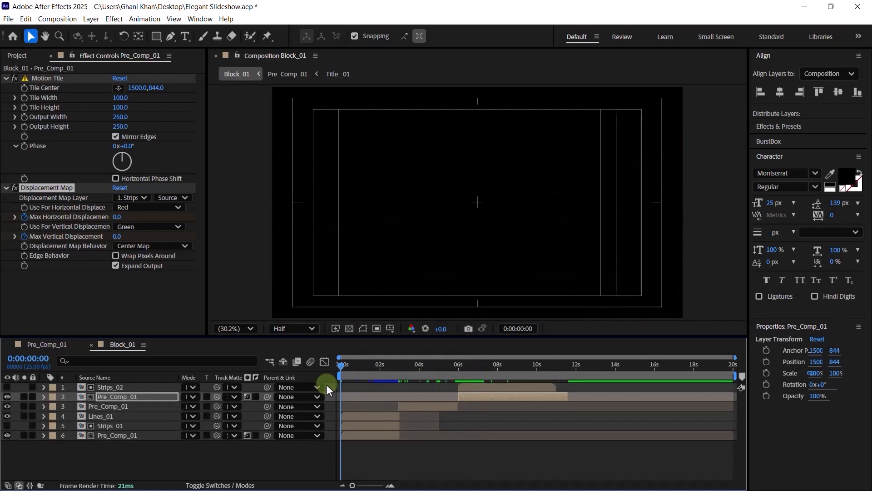
pyautogui.press('space')
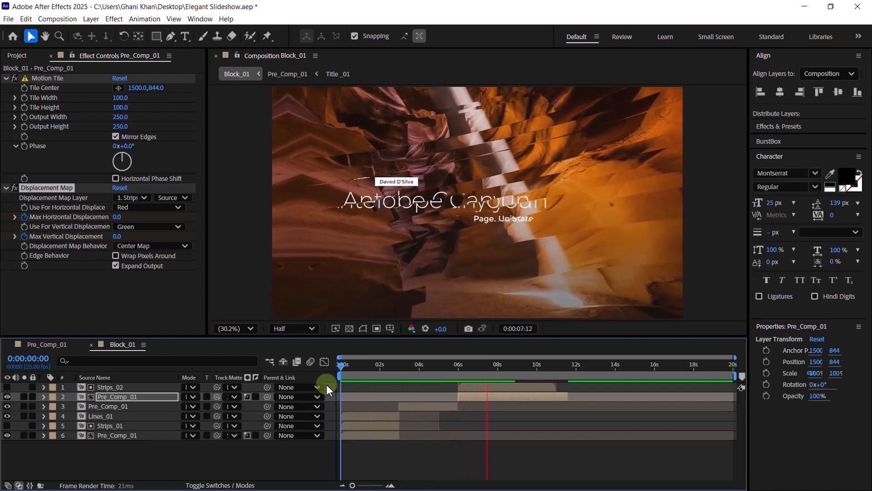
pyautogui.press('space')
pyautogui.click(492, 390)
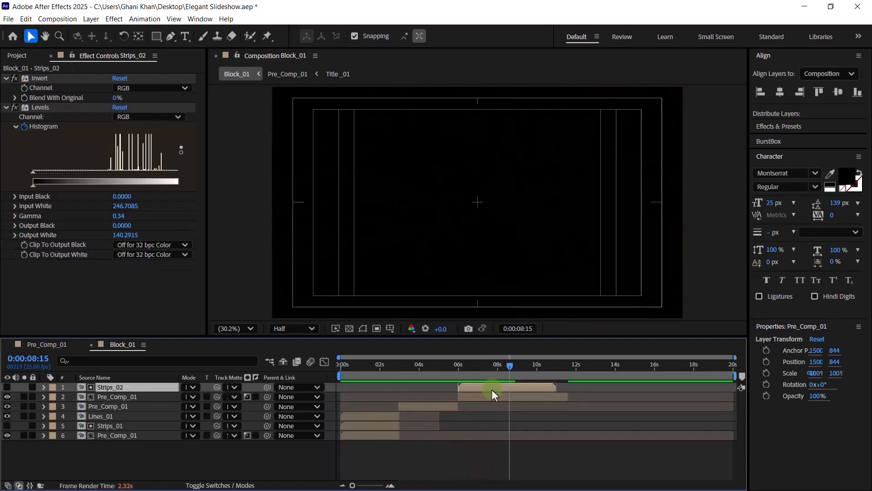
# - Move the final Histogram and displacement keyframes to 0:00:09:00
pyautogui.keyDown('shift'); pyautogui.click(496, 394); pyautogui.keyUp('shift')
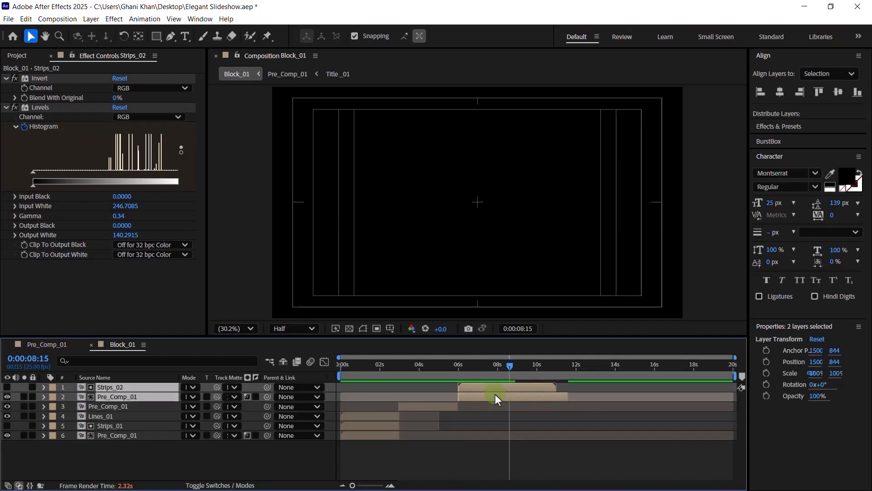
pyautogui.press('u')
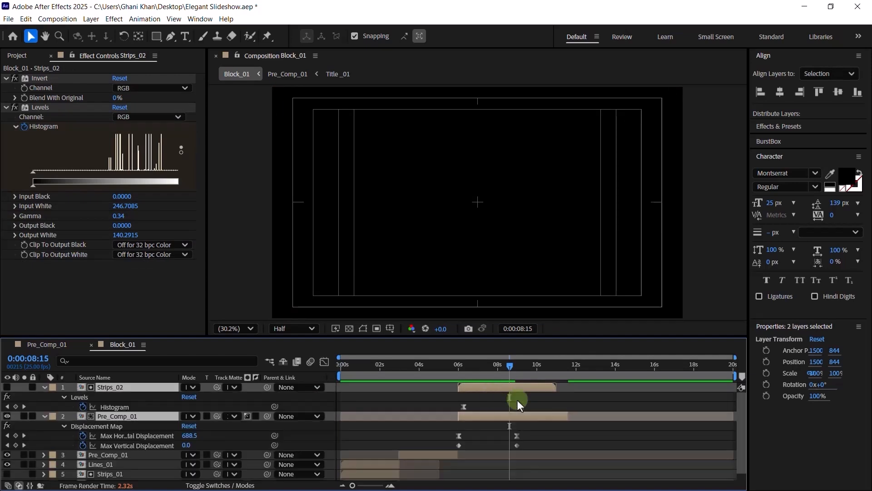
pyautogui.click(518, 370)
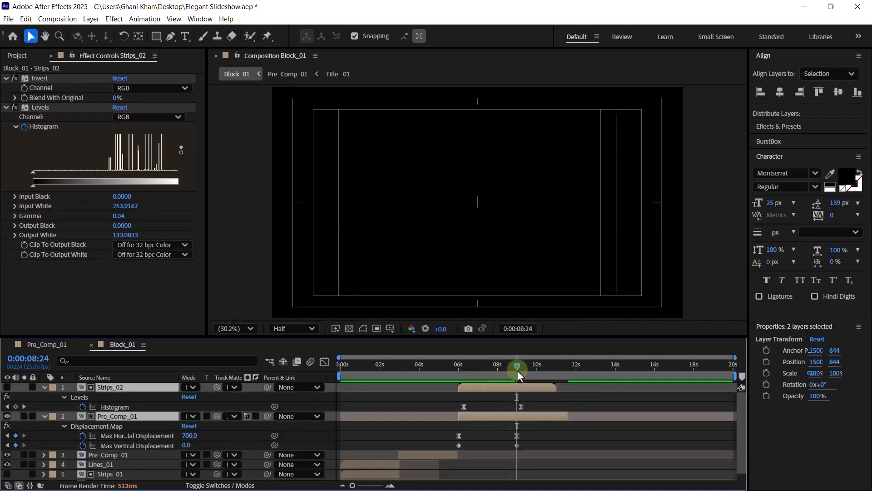
pyautogui.press('pagedown')
pyautogui.moveTo(527, 428); pyautogui.dragTo(510, 452)
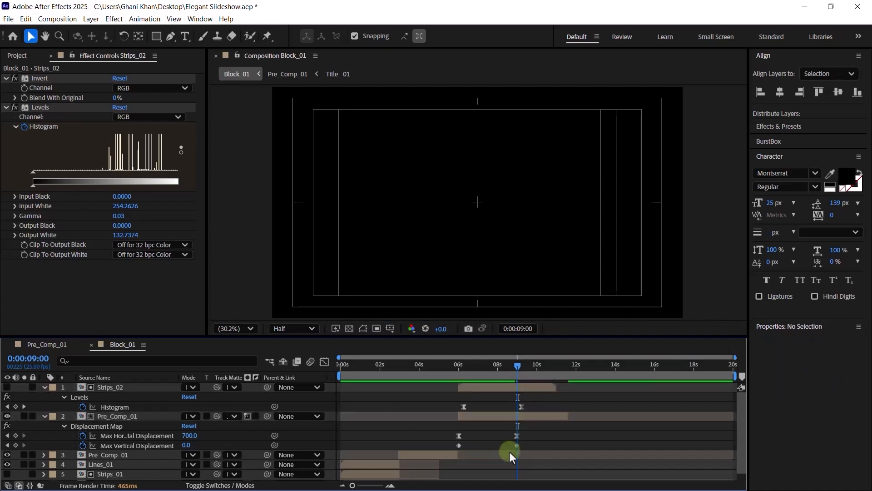
pyautogui.click(521, 407)
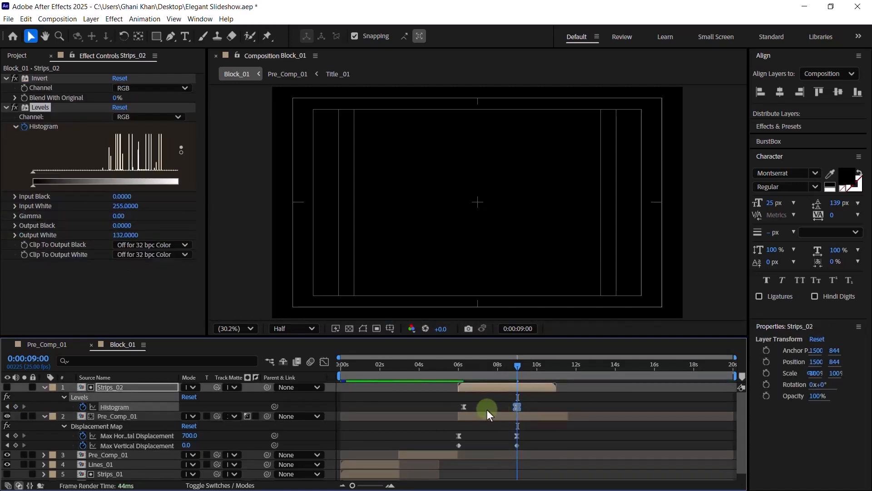
# - Collapse Strips_02 and Pre_Comp_01, then open the Pre_Comp_01 composition
pyautogui.click(46, 389)
pyautogui.click(46, 389)
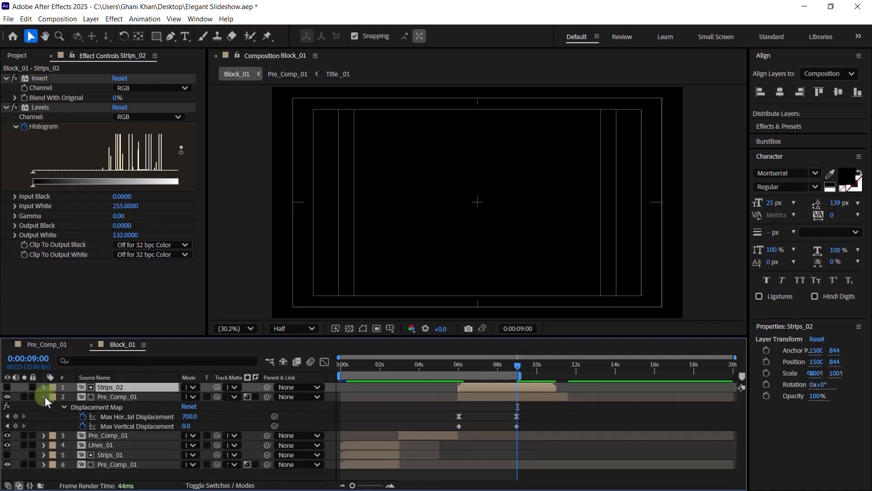
pyautogui.click(45, 396)
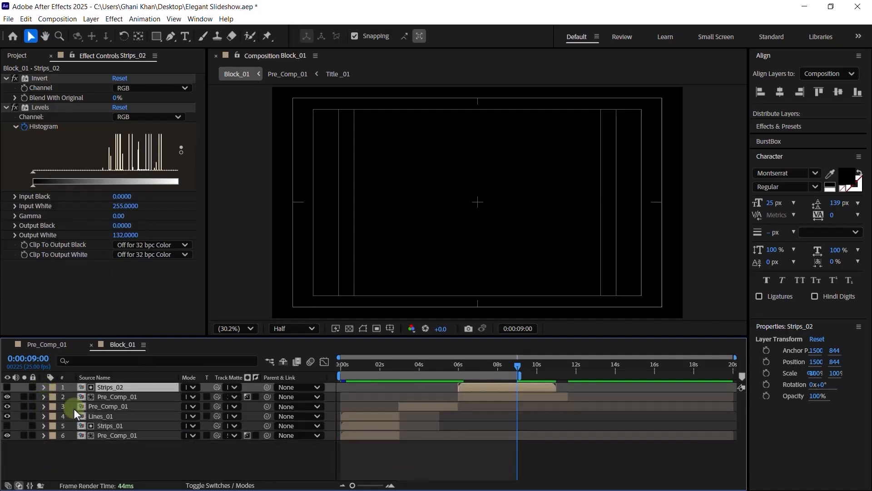
pyautogui.doubleClick(116, 400)
# - Apply the Glow effect to the Page, United State text layer at 0:00:04:07
pyautogui.click(106, 426)
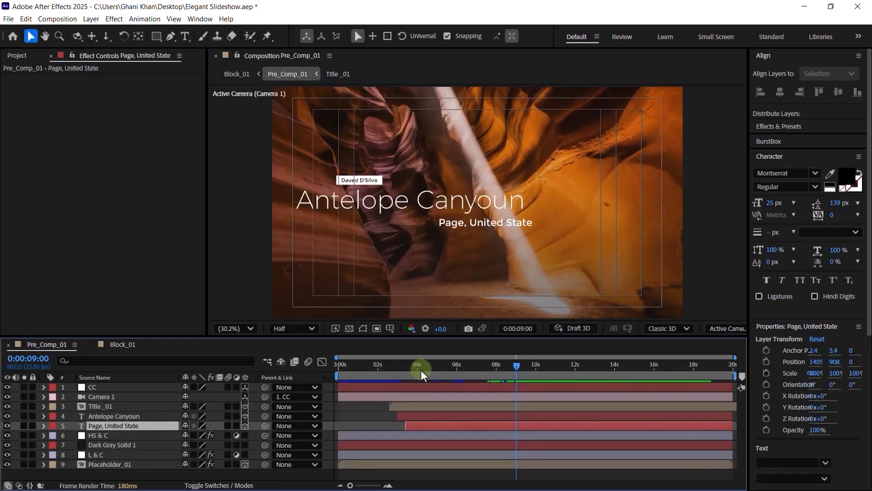
pyautogui.click(423, 372)
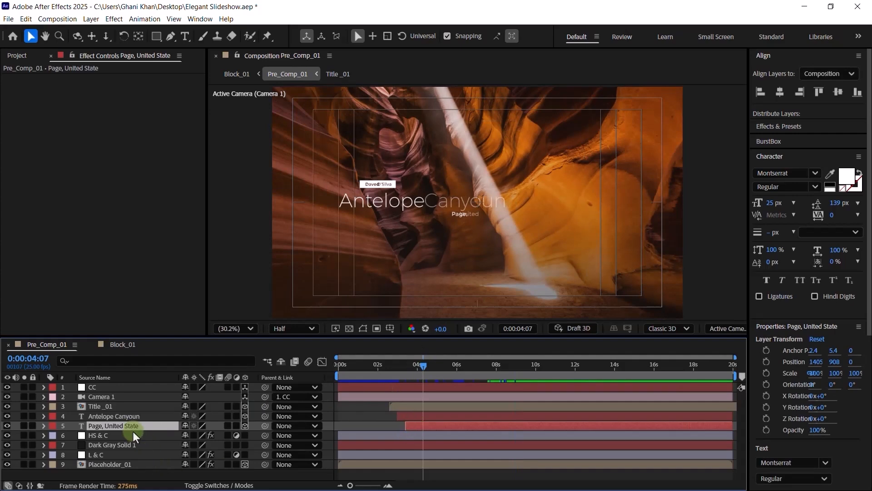
pyautogui.click(792, 127)
pyautogui.click(780, 83)
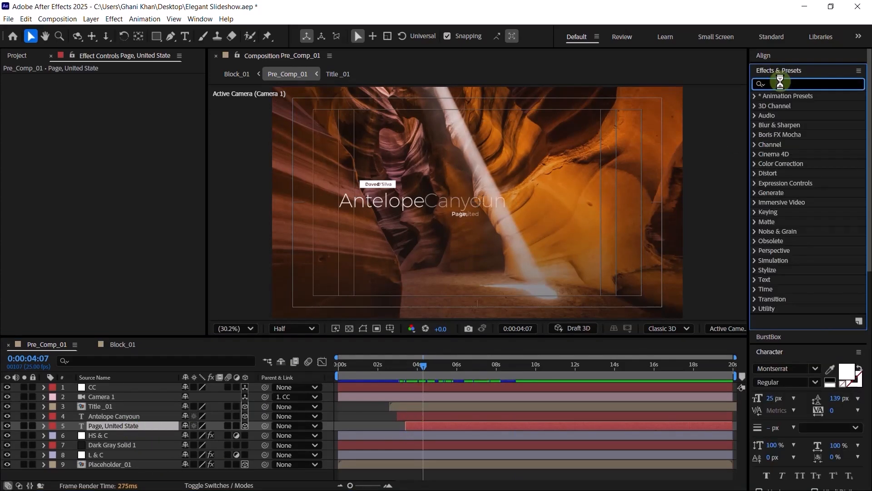
pyautogui.write('glow')
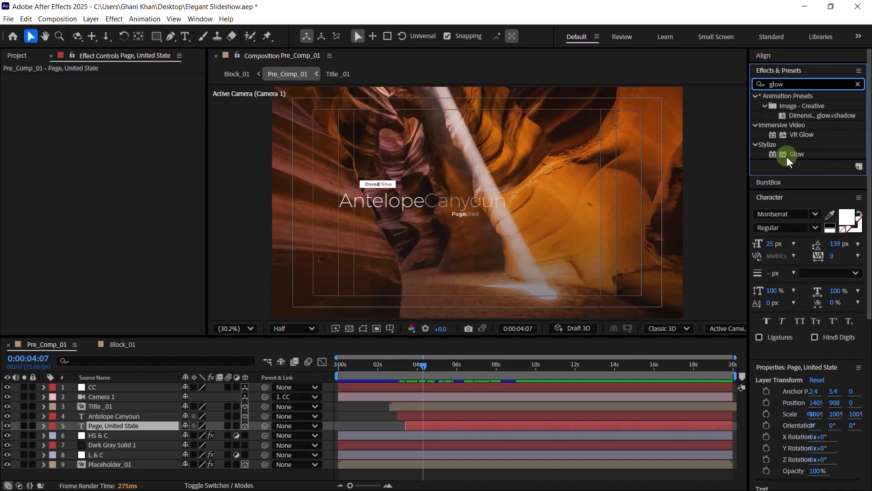
pyautogui.moveTo(794, 154); pyautogui.dragTo(112, 426)
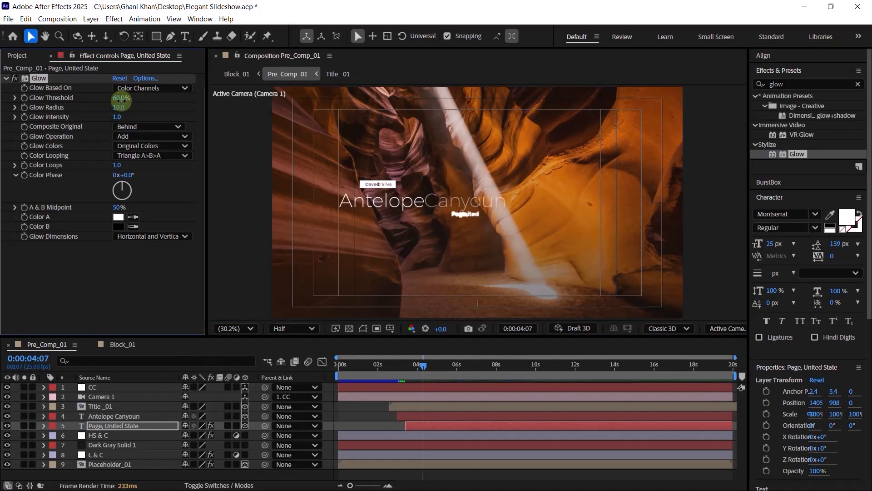
# - Set Glow Threshold to 100%, Glow Radius to 25 and Glow Intensity to 0.5
pyautogui.click(121, 99)
pyautogui.click(118, 107)
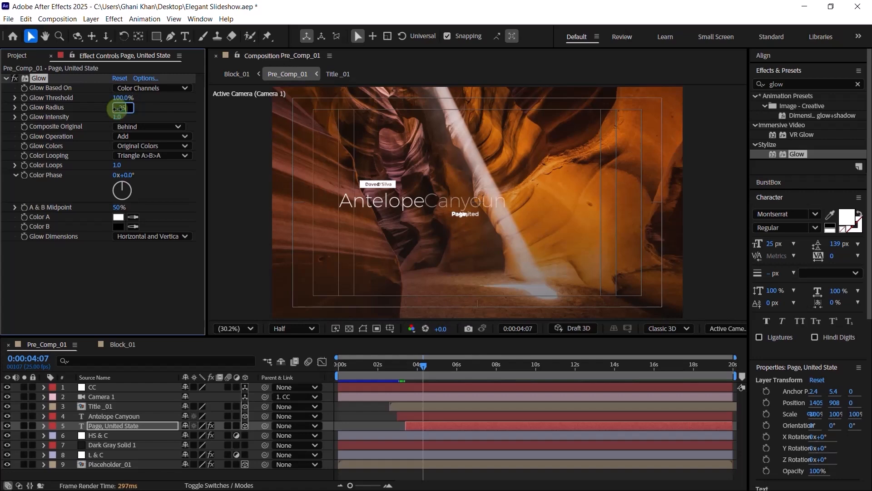
pyautogui.write('25')
pyautogui.click(119, 117)
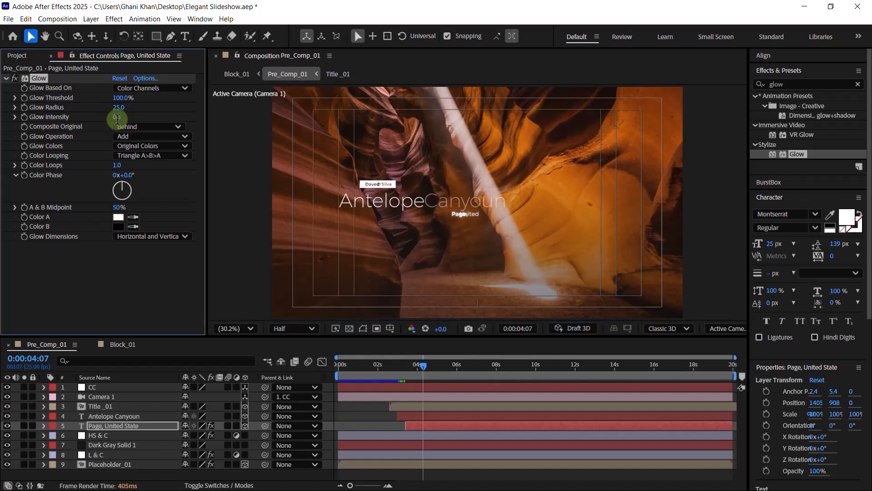
pyautogui.write('0.5')
pyautogui.click(50, 80)
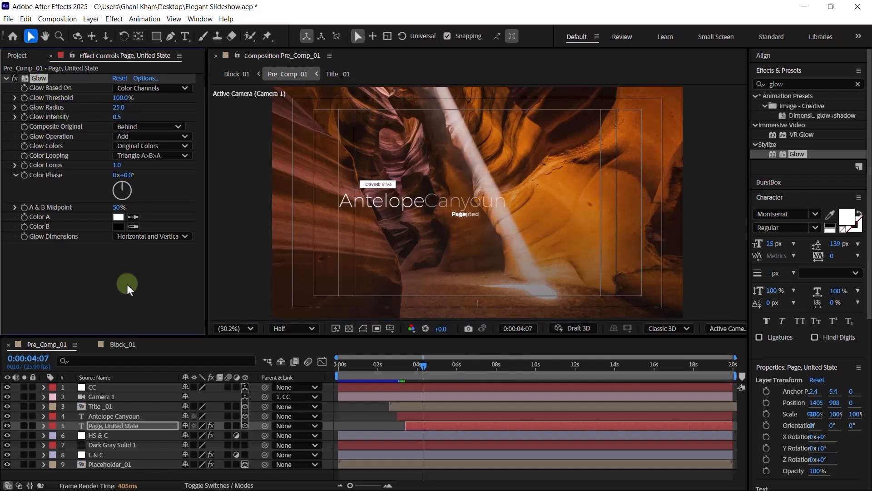
# - Paste the copied Glow onto the Antelope Canyoun title layer
pyautogui.click(113, 416)
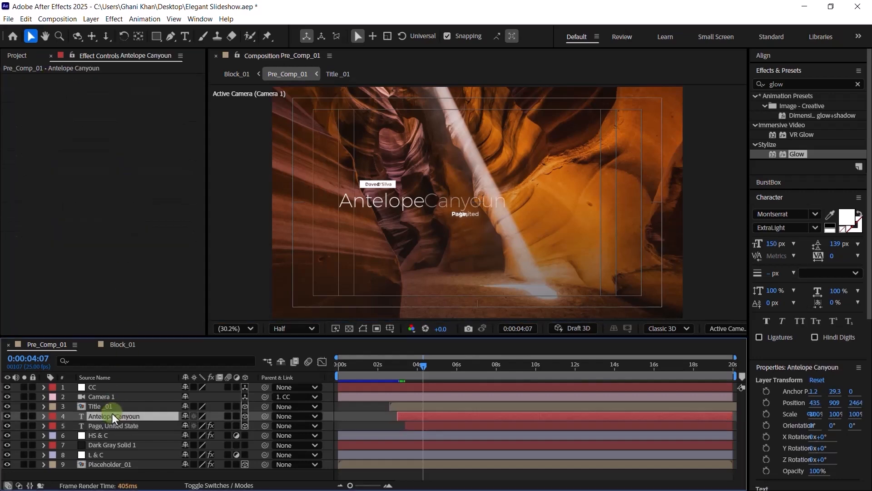
pyautogui.hotkey('ctrl', 'v')
pyautogui.click(99, 407)
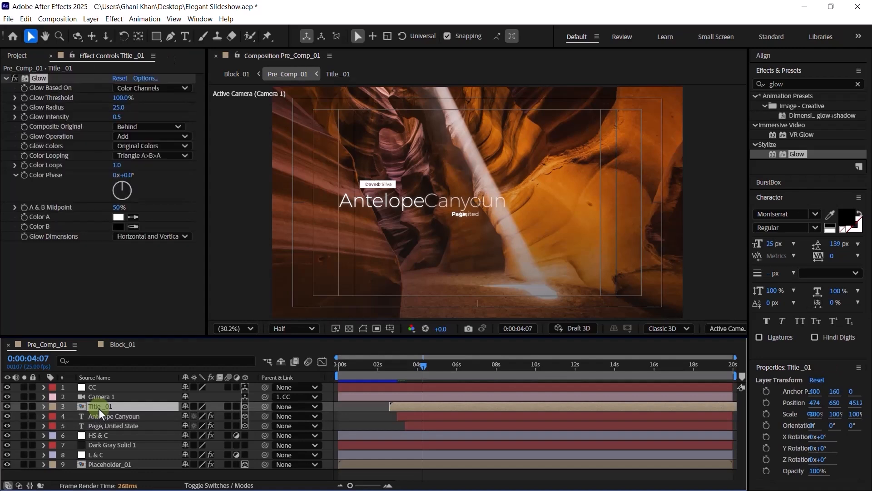
# - Review the glowing title at 0:00:11:08 with the viewer at 100% and Full resolution
pyautogui.click(517, 366)
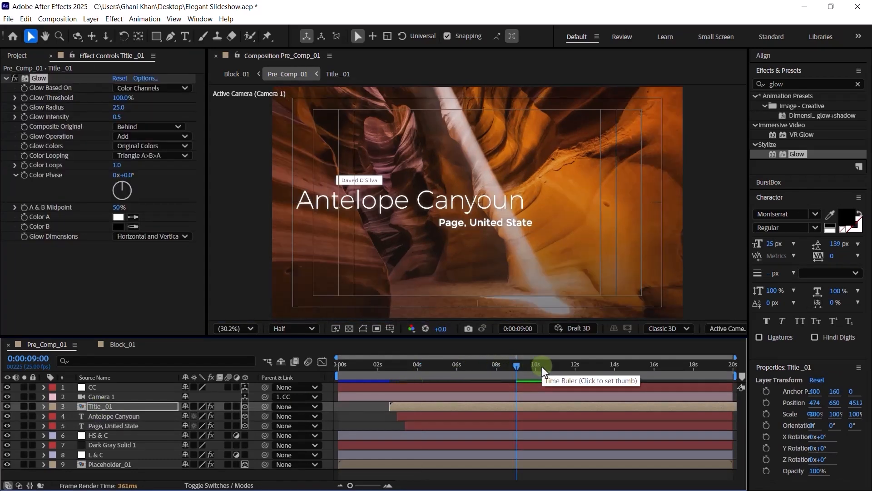
pyautogui.moveTo(544, 372); pyautogui.dragTo(562, 367)
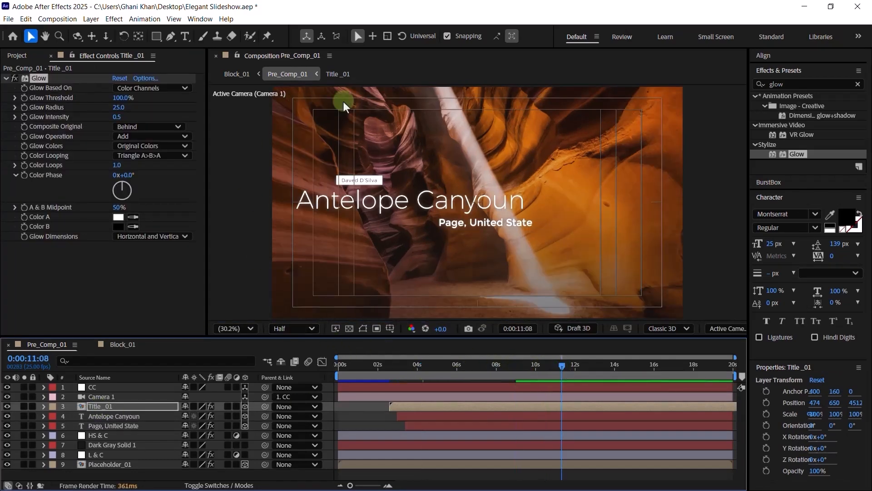
pyautogui.scroll(3, 361, 175)
pyautogui.press('space')
pyautogui.moveTo(305, 184); pyautogui.dragTo(540, 209)
pyautogui.moveTo(340, 204); pyautogui.dragTo(374, 209)
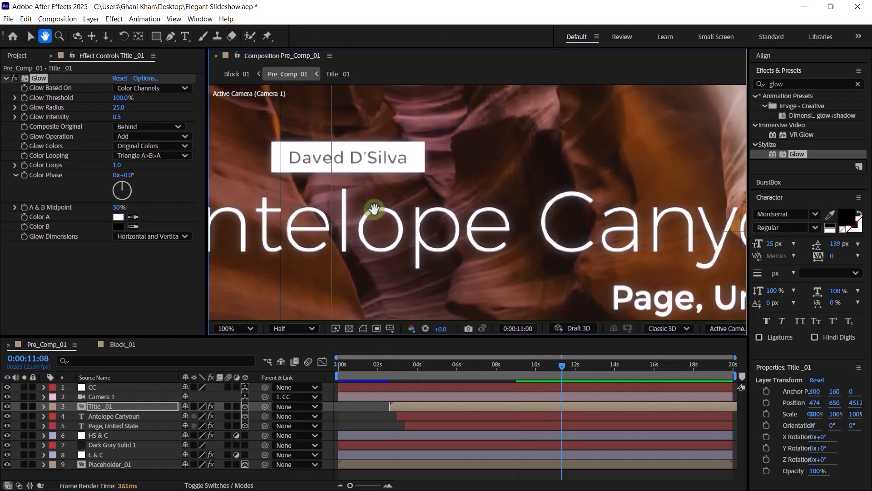
pyautogui.click(306, 328)
pyautogui.click(304, 364)
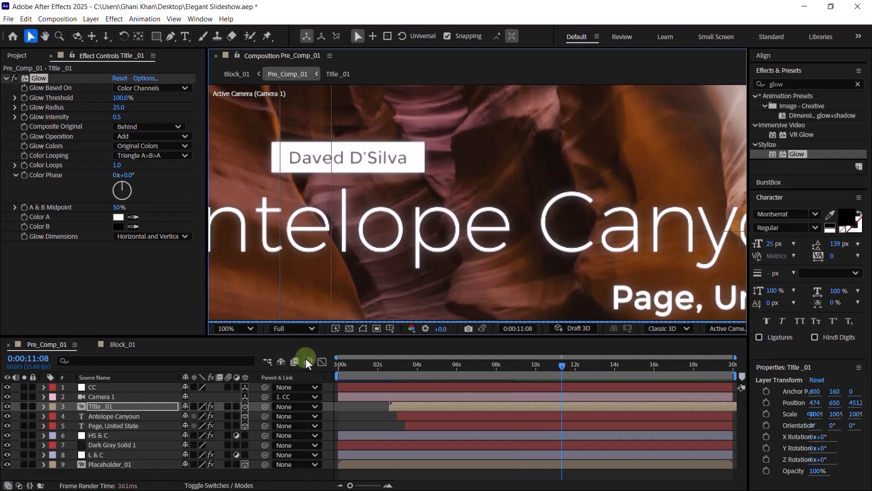
pyautogui.click(8, 345)
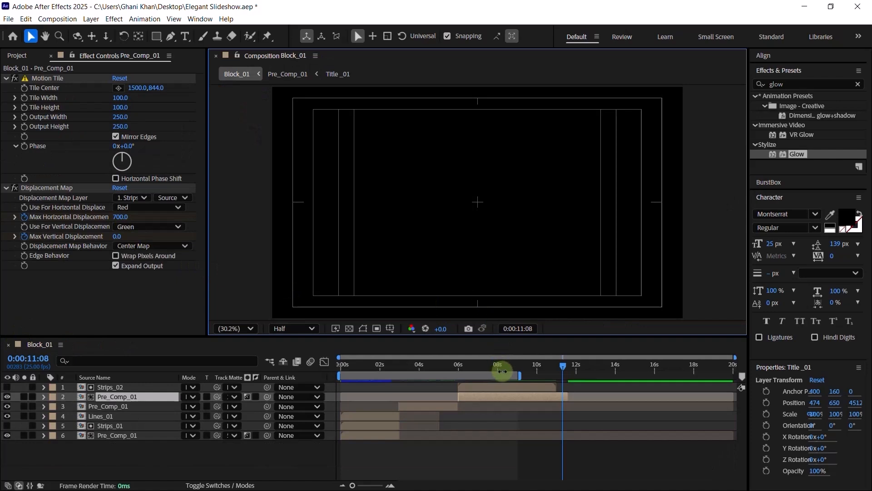
# - Move Block_01 into folder 01 in the Project panel
pyautogui.click(511, 365)
pyautogui.click(27, 54)
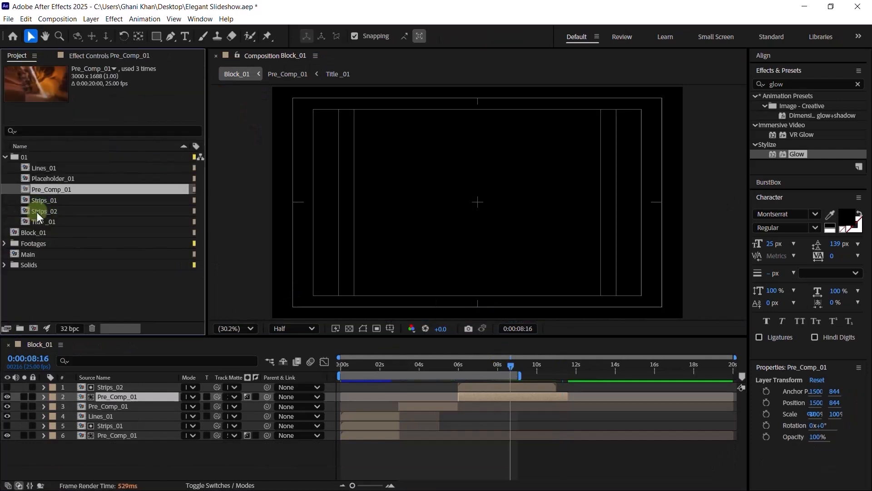
pyautogui.moveTo(40, 232); pyautogui.dragTo(24, 160)
pyautogui.click(4, 157)
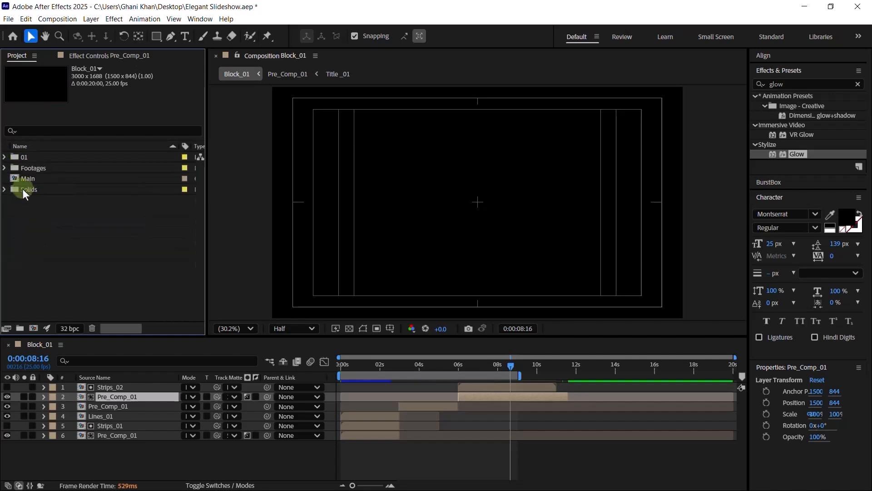
# - Open the Main composition and confirm its 3000×1688 settings unchanged
pyautogui.click(28, 179)
pyautogui.doubleClick(39, 180)
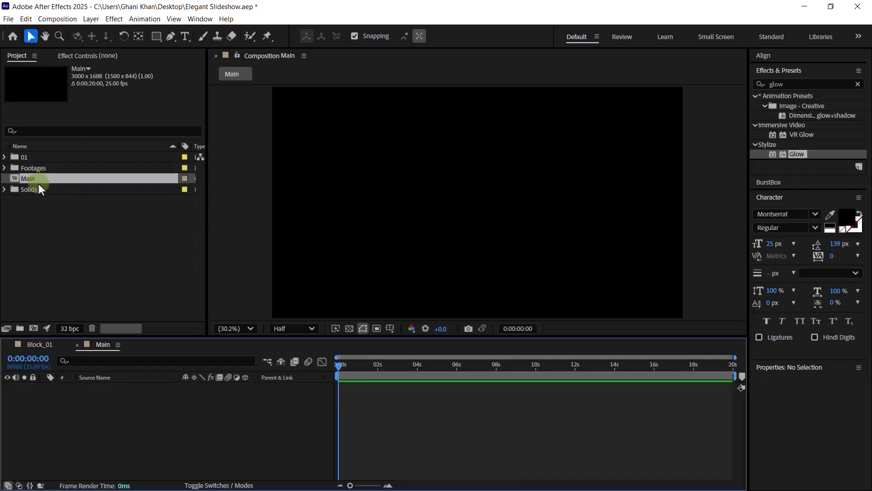
pyautogui.click(362, 192)
pyautogui.hotkey('ctrl', 'k')
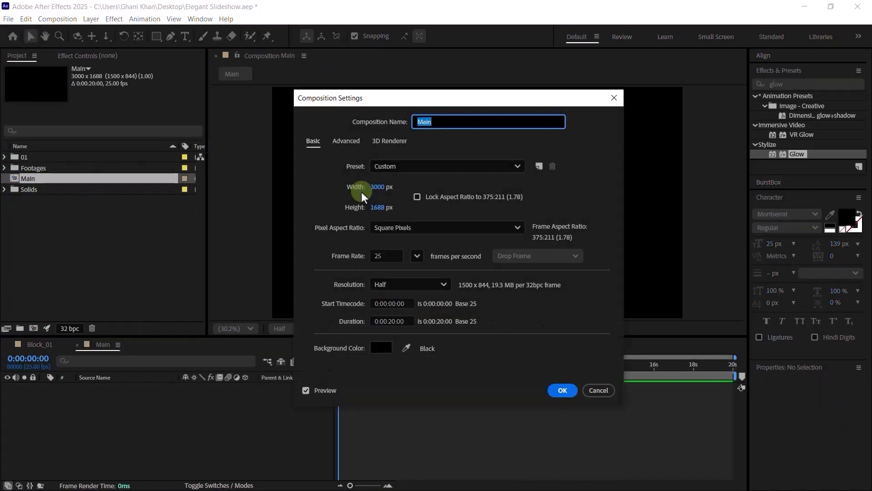
pyautogui.click(557, 392)
pyautogui.click(39, 164)
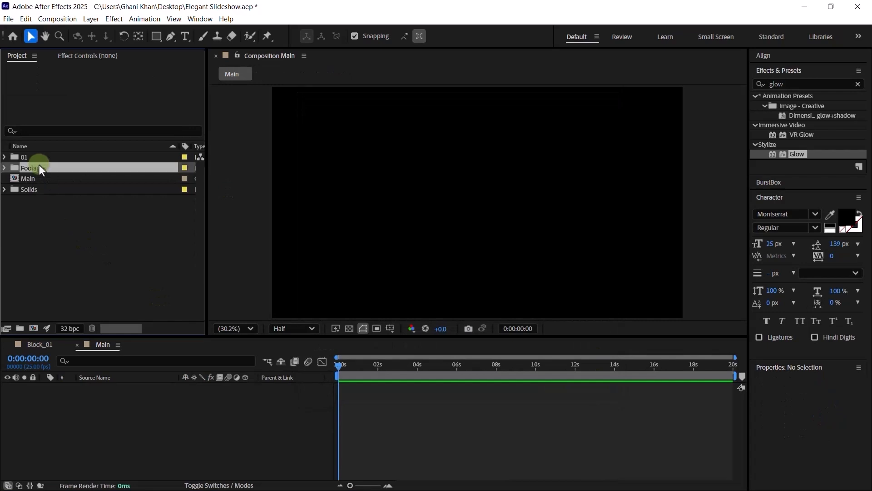
pyautogui.doubleClick(36, 155)
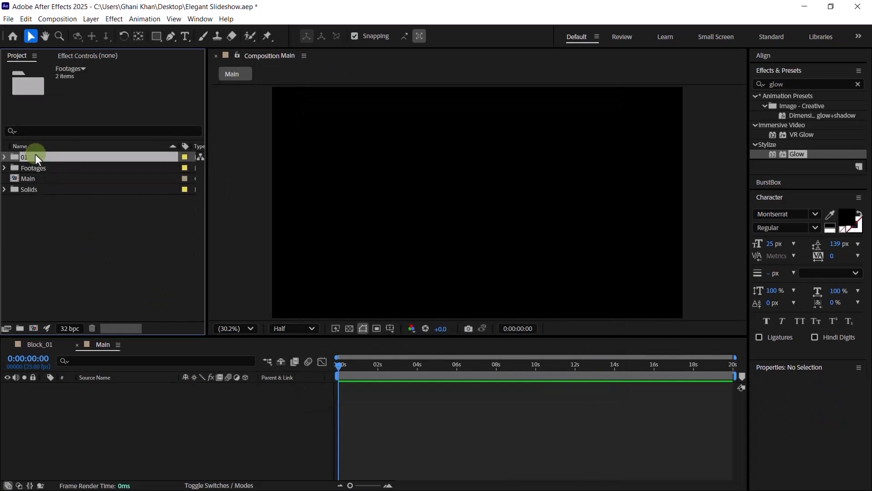
# - Duplicate folder 01 and name the copy 02
pyautogui.click(4, 157)
pyautogui.hotkey('ctrl', 'd')
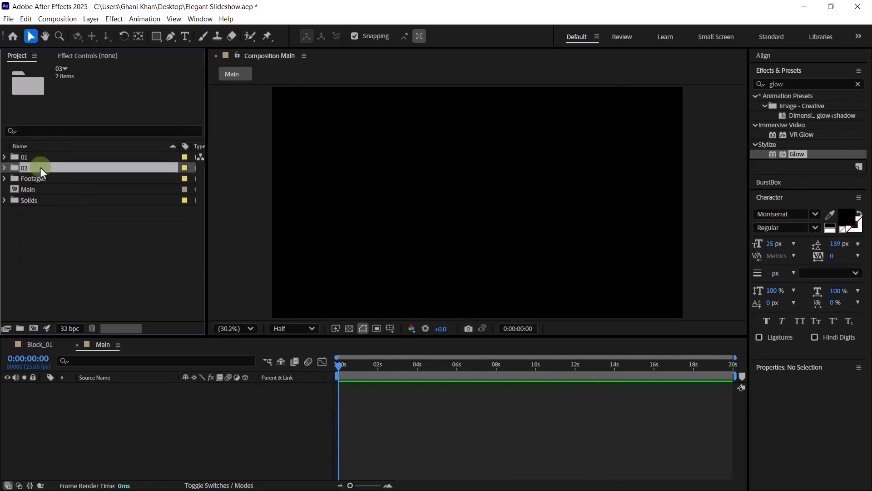
pyautogui.press('Return')
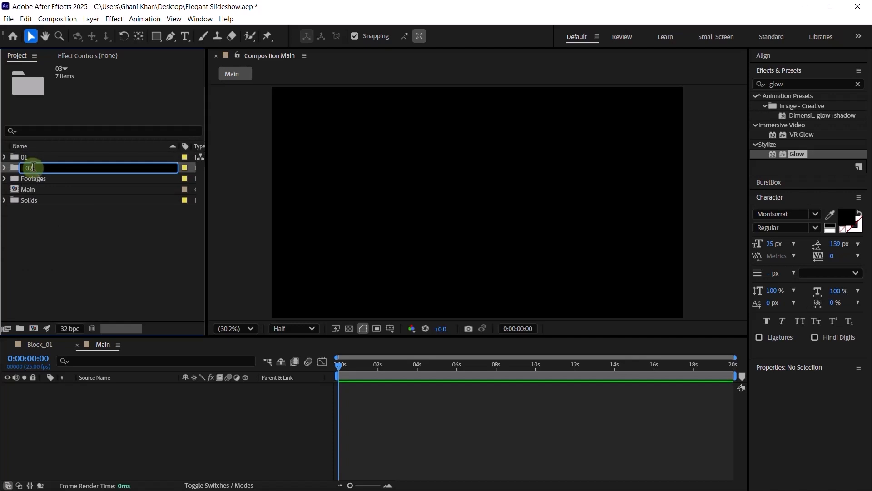
pyautogui.write('02')
pyautogui.press('Return')
# - Rename the copied comps to Block_02, Lines_02 and Placeholder_02
pyautogui.click(3, 168)
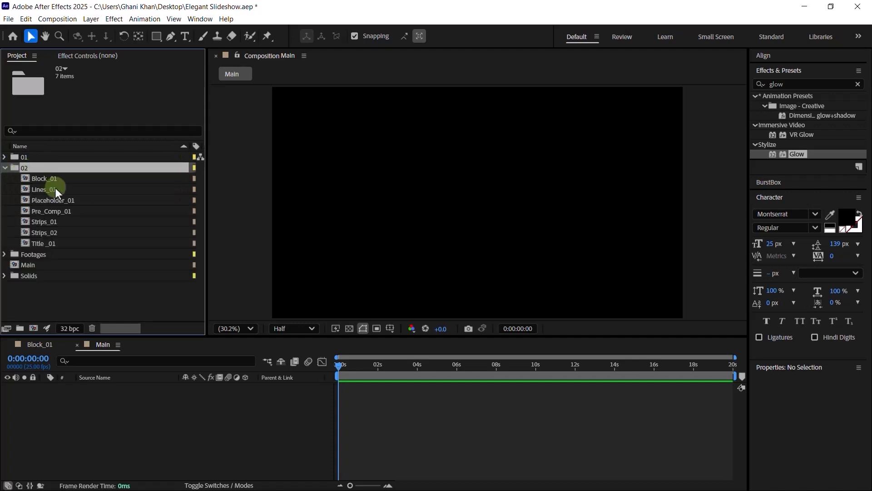
pyautogui.click(47, 178)
pyautogui.press('Return')
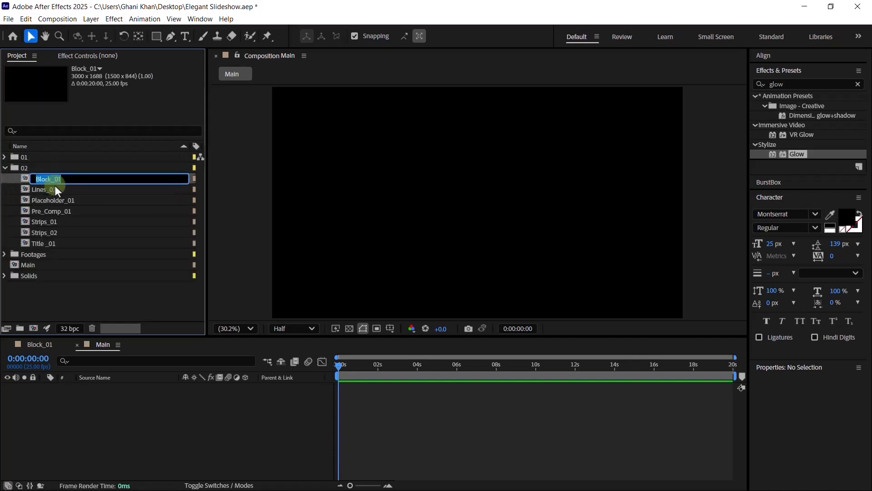
pyautogui.press('Return')
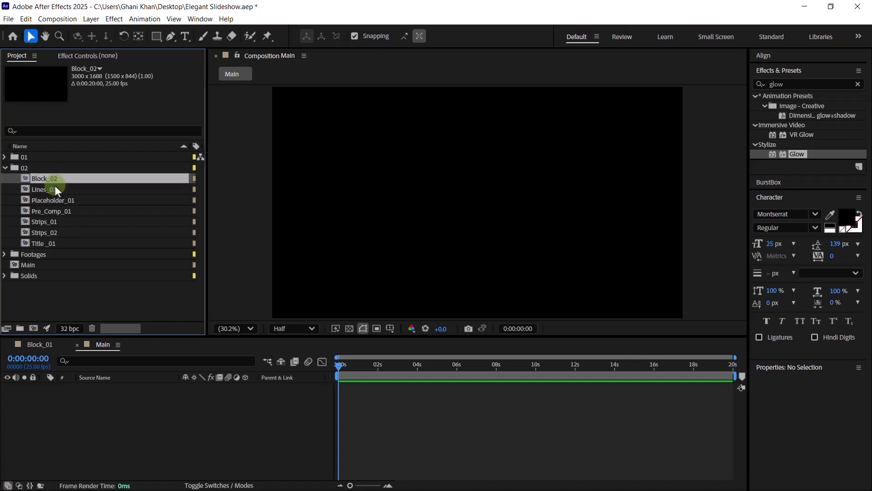
pyautogui.click(91, 190)
pyautogui.press('Return')
pyautogui.write('Lines_02')
pyautogui.press('Return')
pyautogui.click(85, 199)
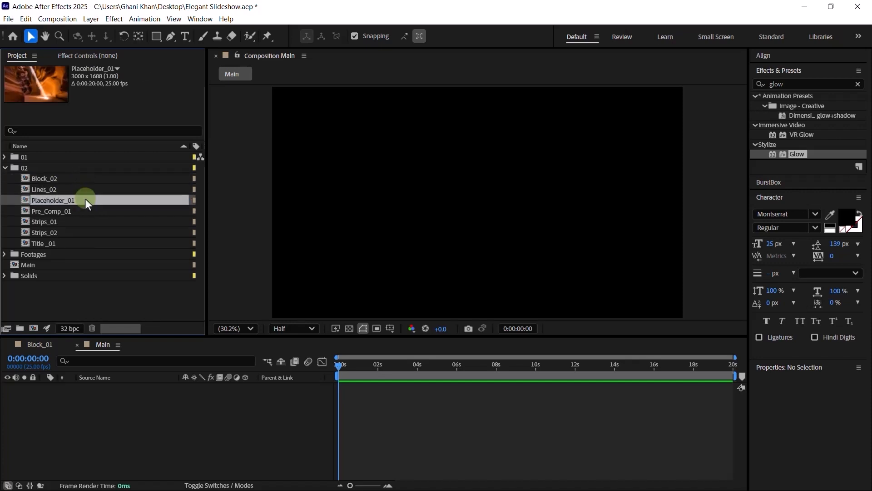
pyautogui.press('Return')
pyautogui.press('BackSpace')
pyautogui.write('2')
pyautogui.press('Return')
# - Rename the remaining copies to Pre_Comp_02, Strips_03, Strips_04 and Title _02
pyautogui.click(86, 211)
pyautogui.press('Return')
pyautogui.write('2')
pyautogui.press('Return')
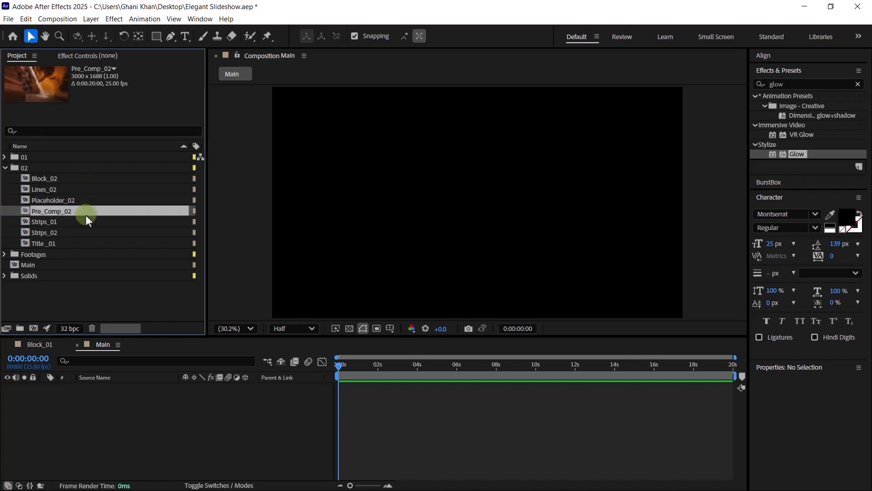
pyautogui.click(84, 222)
pyautogui.press('Return')
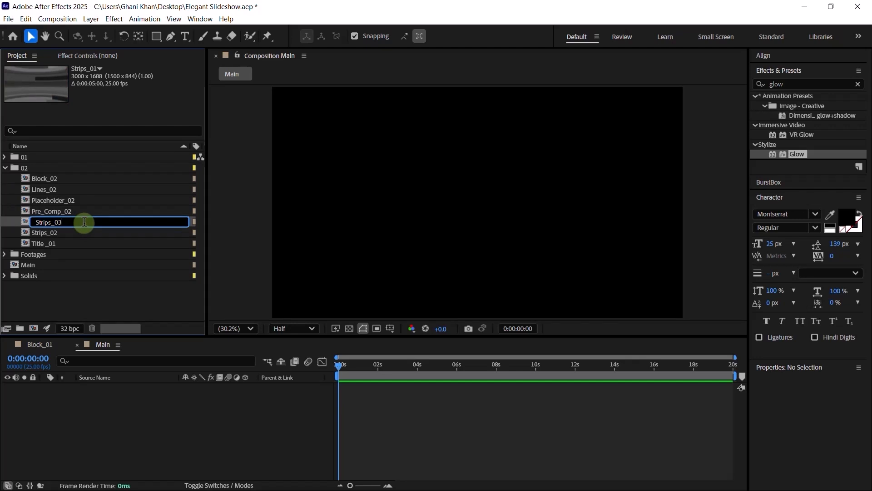
pyautogui.press('Return')
pyautogui.click(75, 221)
pyautogui.press('Return')
pyautogui.write('4')
pyautogui.press('Return')
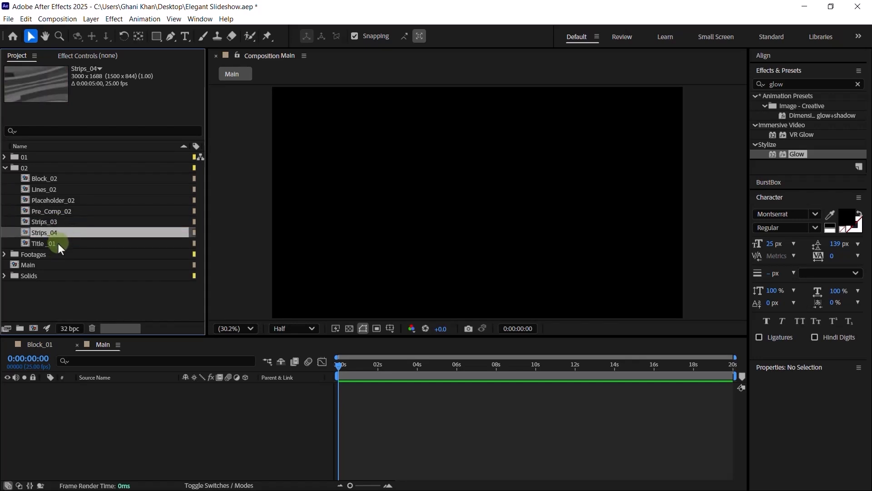
pyautogui.click(66, 243)
pyautogui.press('Return')
pyautogui.write('2')
pyautogui.press('Return')
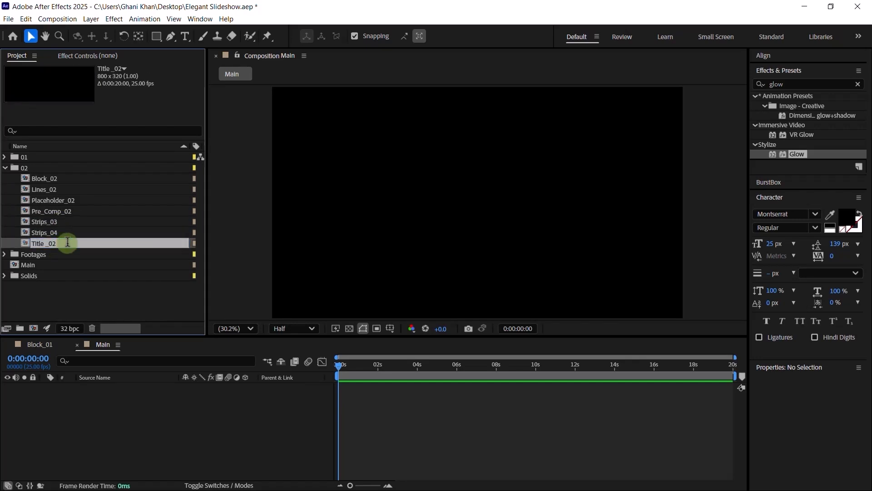
# - Preview Block_02 at 0:00:01:21, then open the Placeholder_02 composition
pyautogui.doubleClick(52, 178)
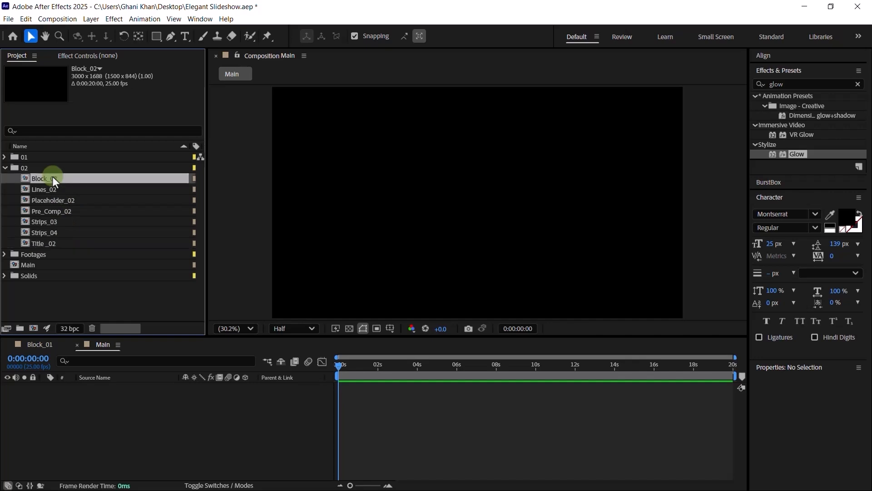
pyautogui.moveTo(364, 367); pyautogui.dragTo(377, 366)
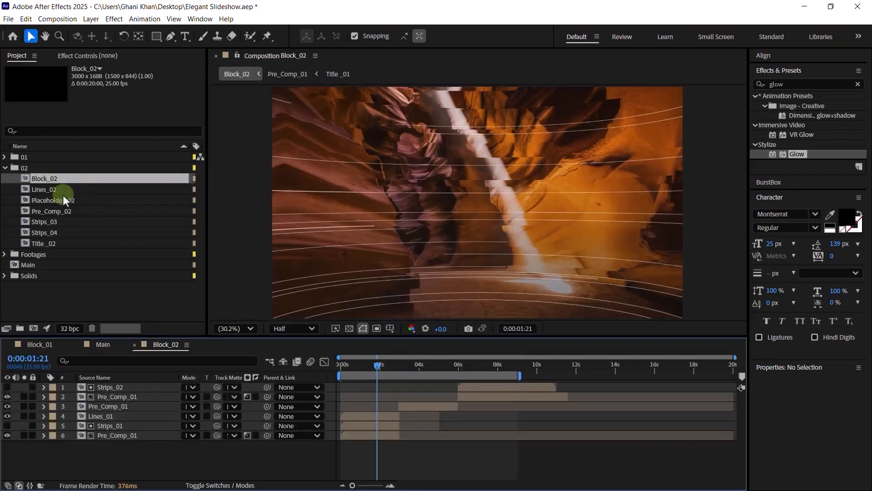
pyautogui.doubleClick(63, 200)
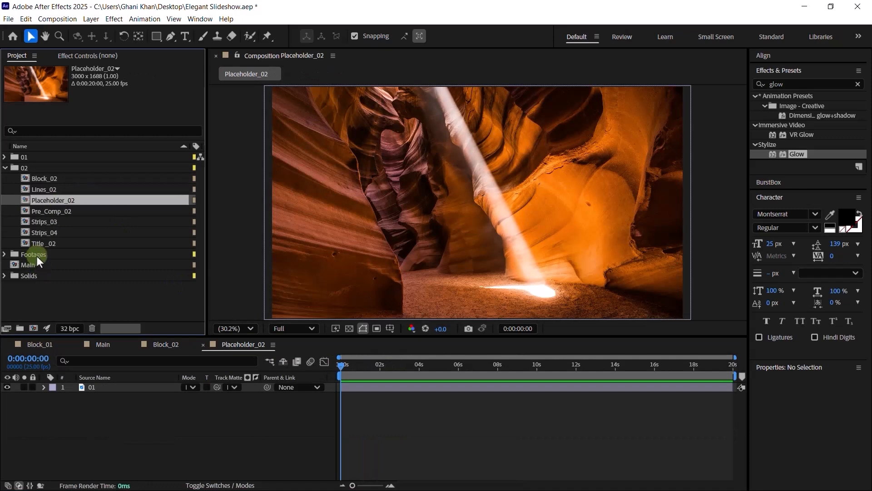
# - Add the lake footage 02 to Placeholder_02 and scale it to 75%
pyautogui.doubleClick(37, 256)
pyautogui.click(44, 267)
pyautogui.moveTo(43, 276); pyautogui.dragTo(105, 382)
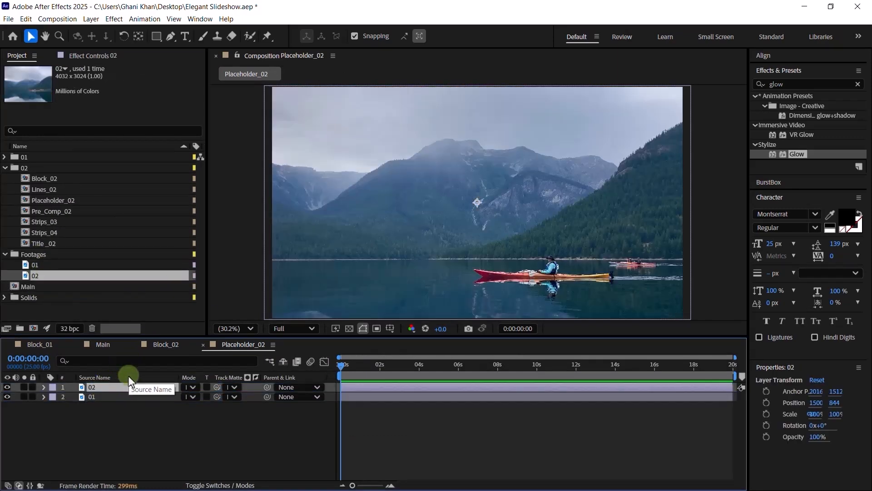
pyautogui.press('s')
pyautogui.moveTo(200, 396); pyautogui.dragTo(199, 396)
# - Delete the old canyon footage layer 01, close Placeholder_02 and browse the block 02 comps
pyautogui.click(133, 406)
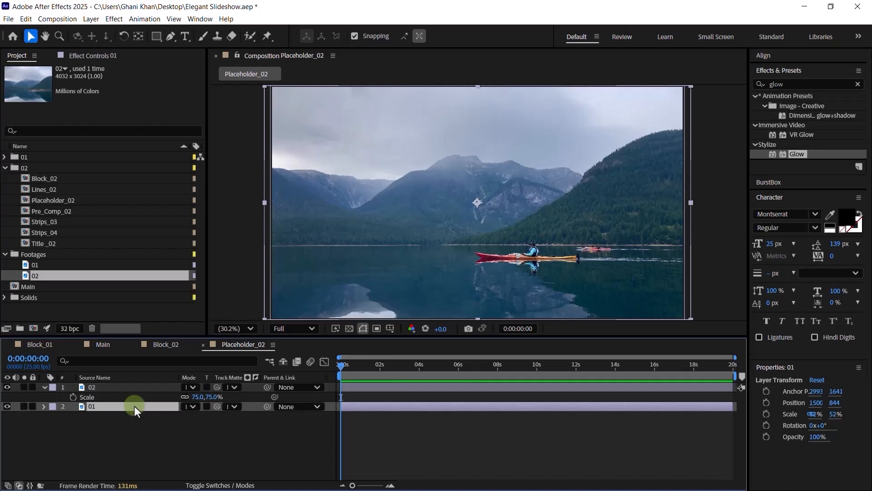
pyautogui.press('Delete')
pyautogui.click(203, 345)
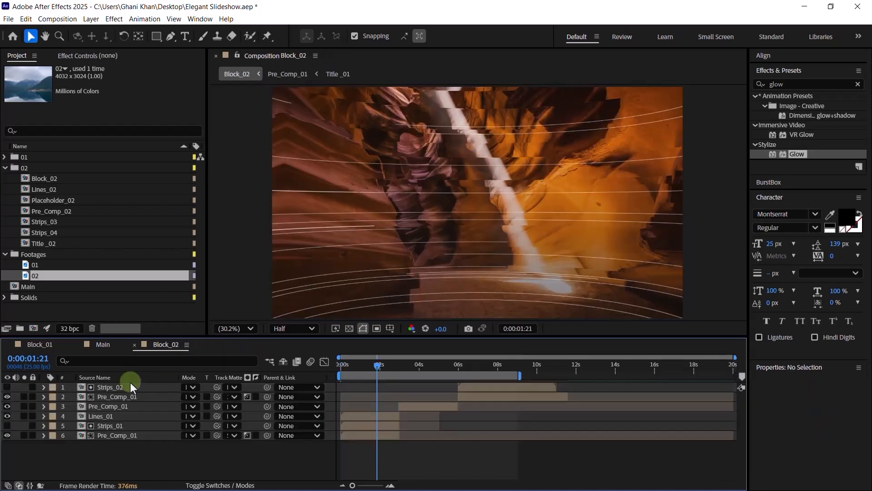
pyautogui.click(51, 200)
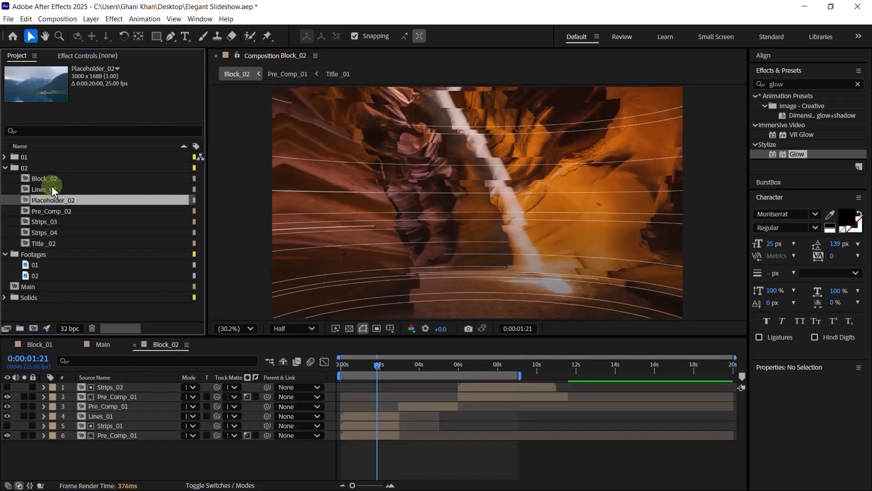
pyautogui.click(50, 188)
pyautogui.click(50, 179)
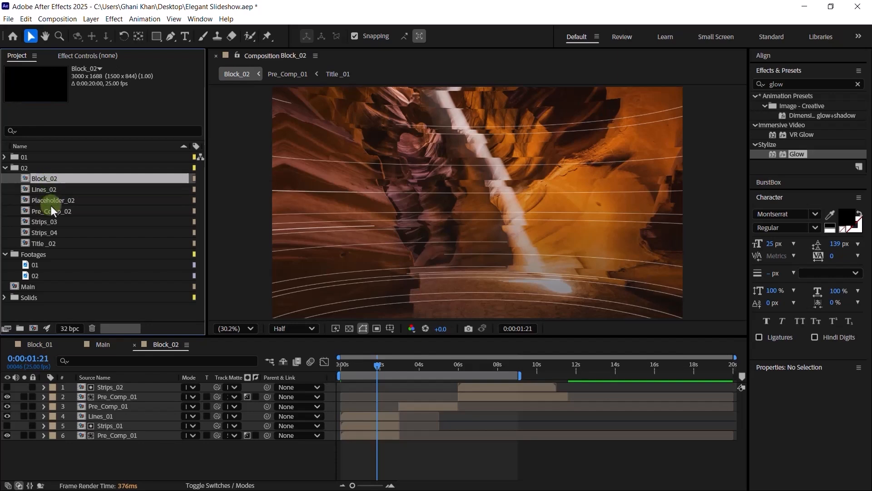
pyautogui.doubleClick(51, 203)
# - In Pre_Comp_02, replace the Placeholder_01 layer with Placeholder_02 using an Alt-drag
pyautogui.doubleClick(52, 209)
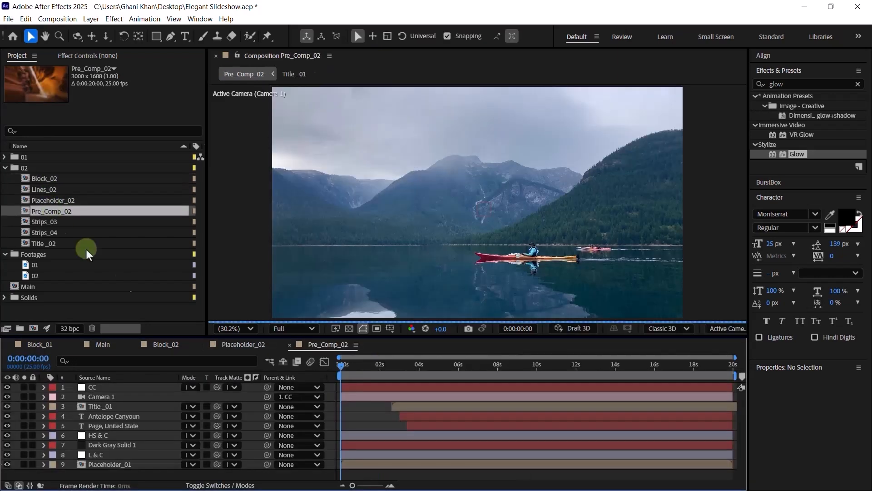
pyautogui.click(404, 369)
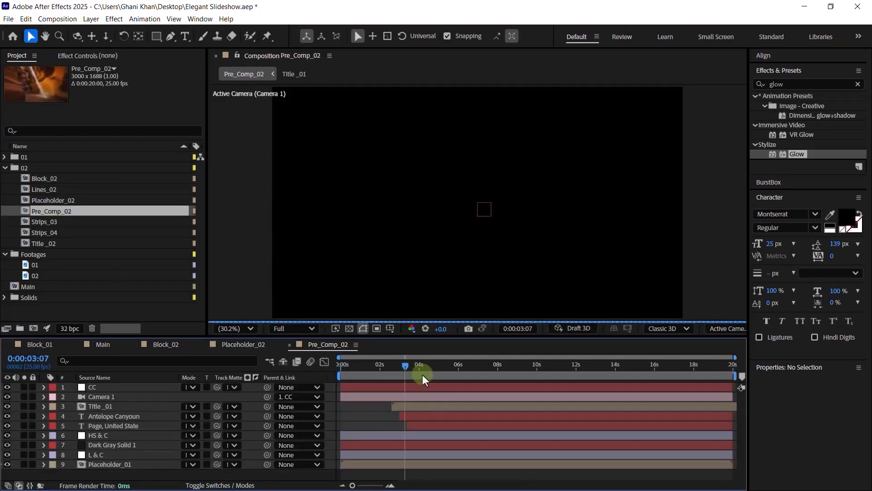
pyautogui.click(496, 369)
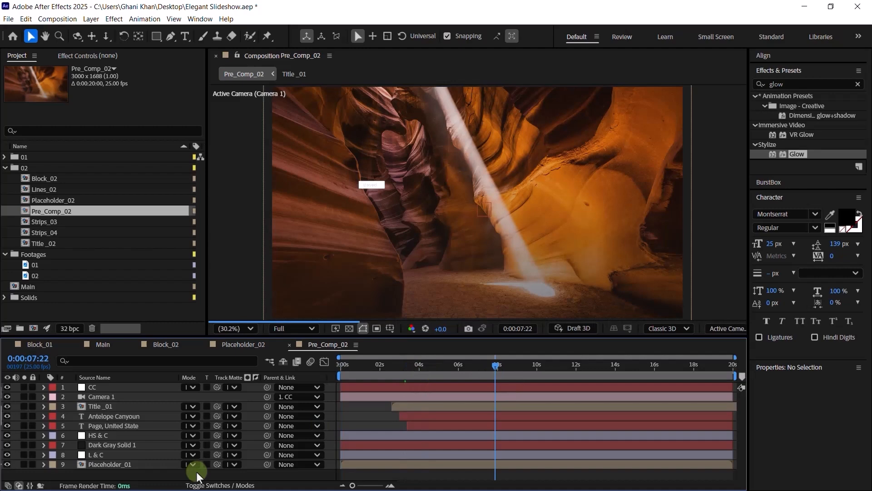
pyautogui.click(126, 468)
pyautogui.click(50, 203)
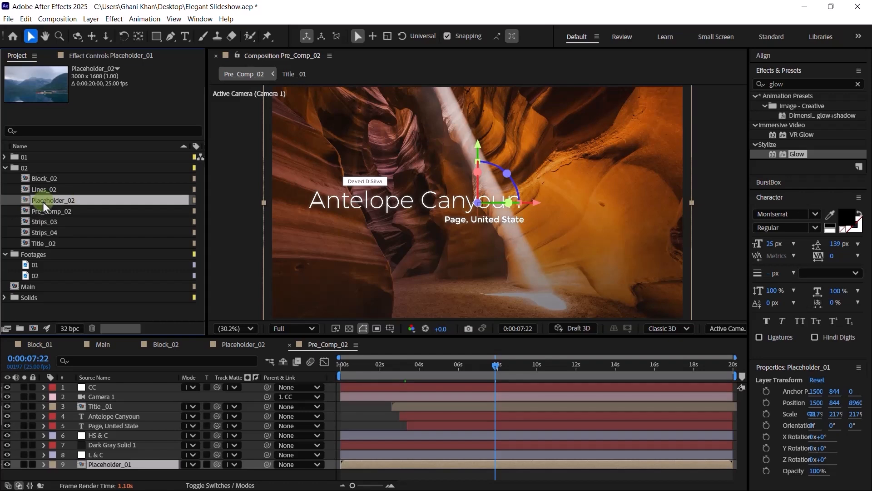
pyautogui.moveTo(44, 204); pyautogui.dragTo(104, 469)
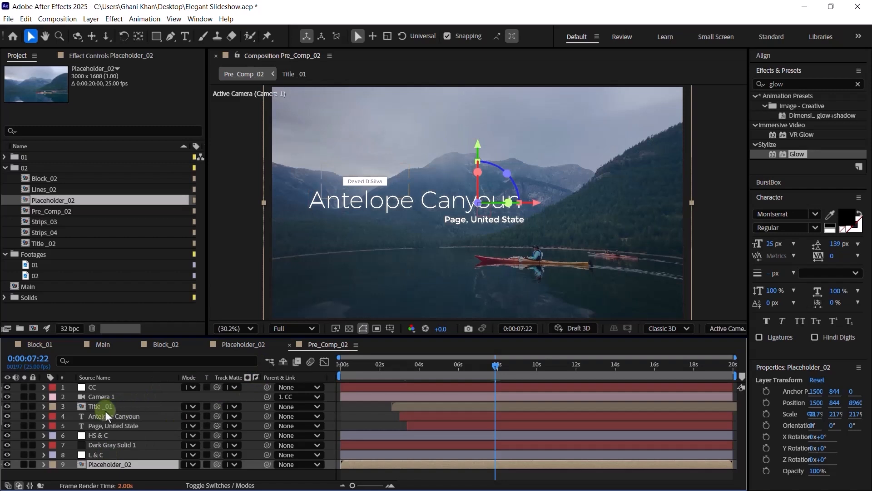
# - Change the location text from Page, United State to Page, Japan
pyautogui.click(108, 426)
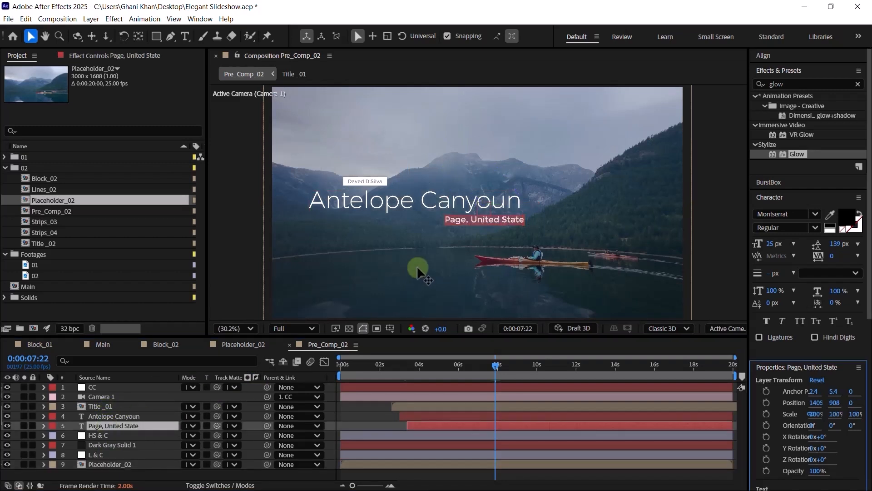
pyautogui.doubleClick(491, 222)
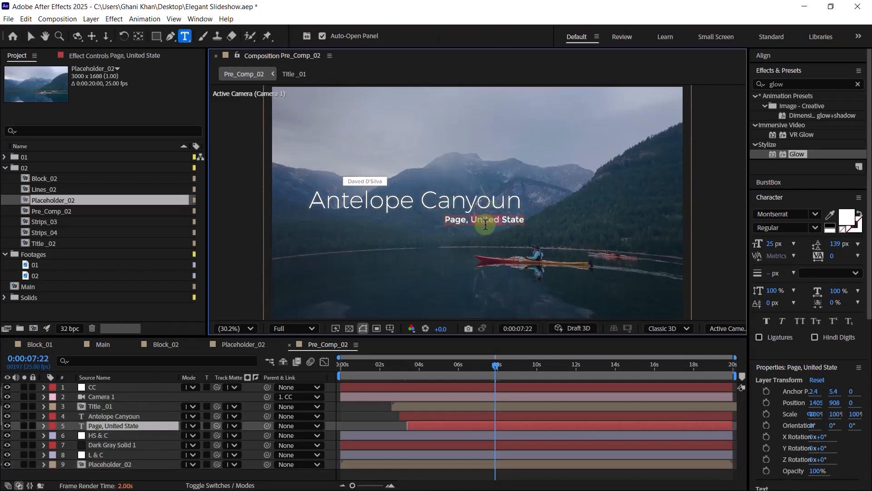
pyautogui.write('Ja')
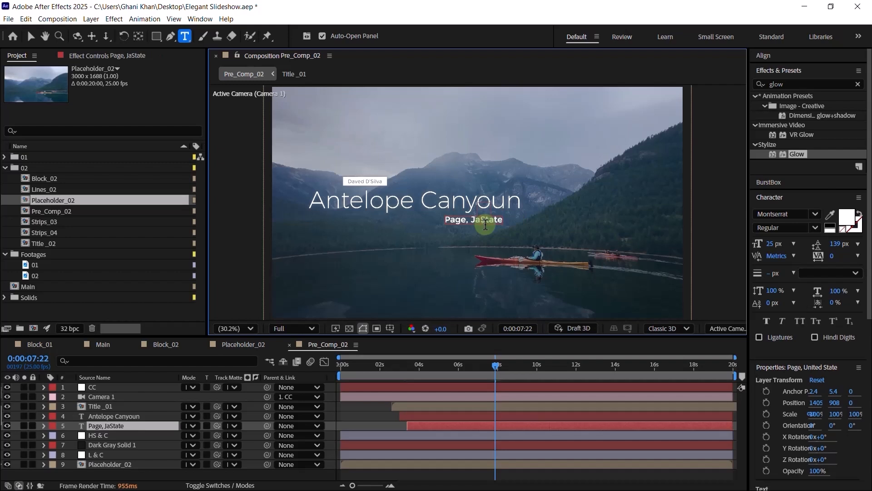
pyautogui.write('pan')
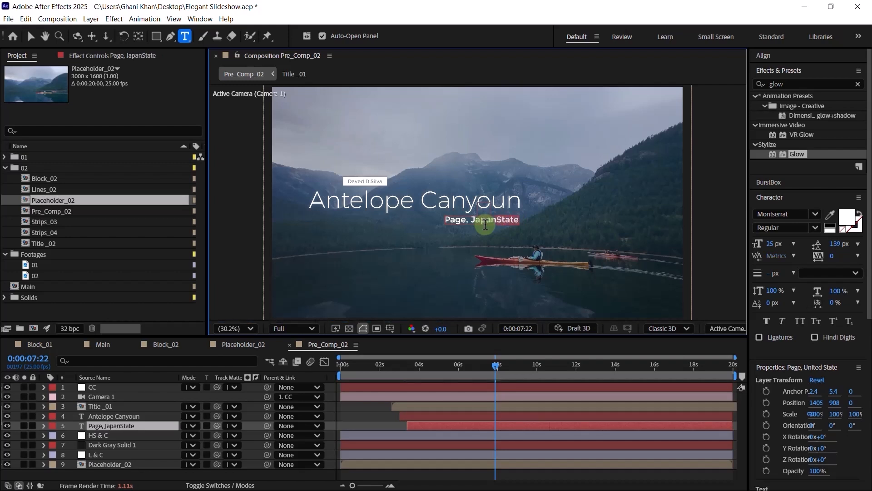
pyautogui.press('BackSpace')
pyautogui.press('BackSpace')
pyautogui.press('BackSpace')
pyautogui.press('BackSpace')
pyautogui.press('BackSpace')
pyautogui.click(384, 396)
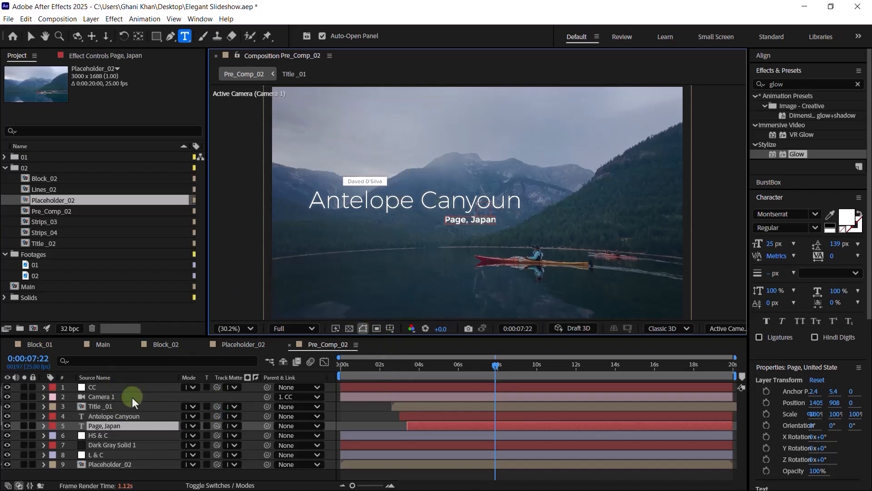
# - Append 2 to the credit name in Title _02 and shift it slightly left
pyautogui.click(94, 408)
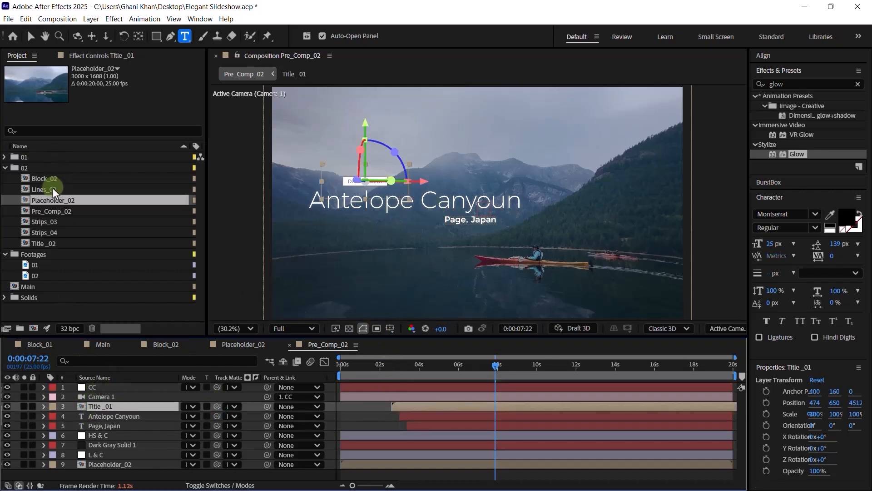
pyautogui.click(53, 242)
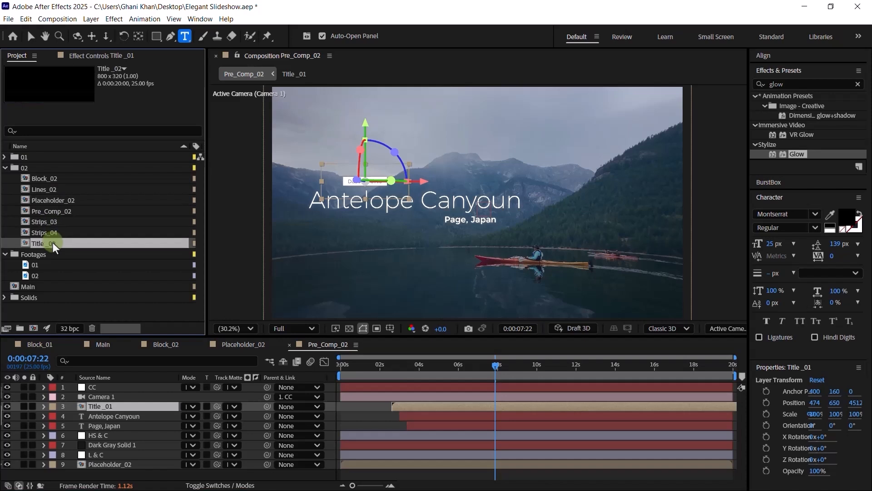
pyautogui.doubleClick(52, 244)
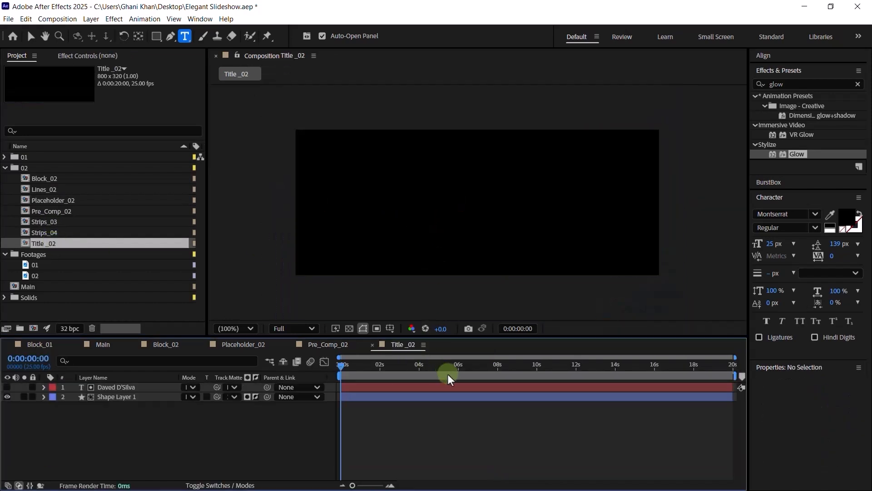
pyautogui.click(490, 365)
pyautogui.click(477, 203)
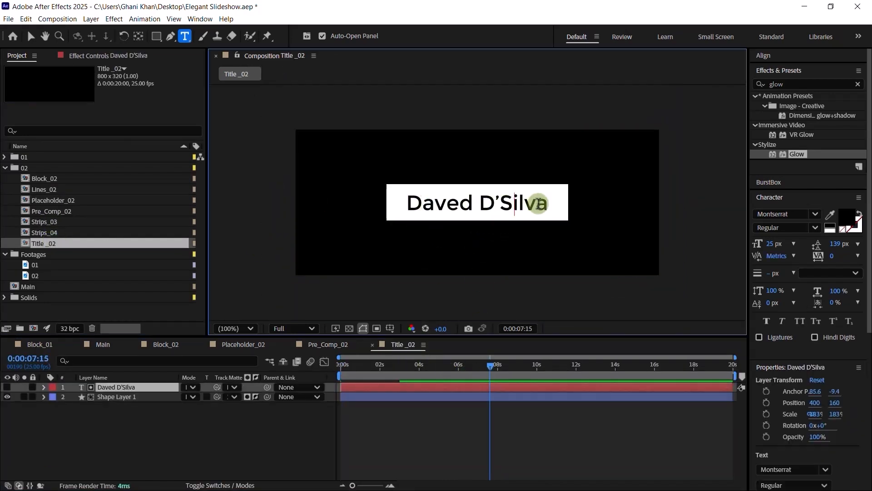
pyautogui.click(548, 205)
pyautogui.write('2')
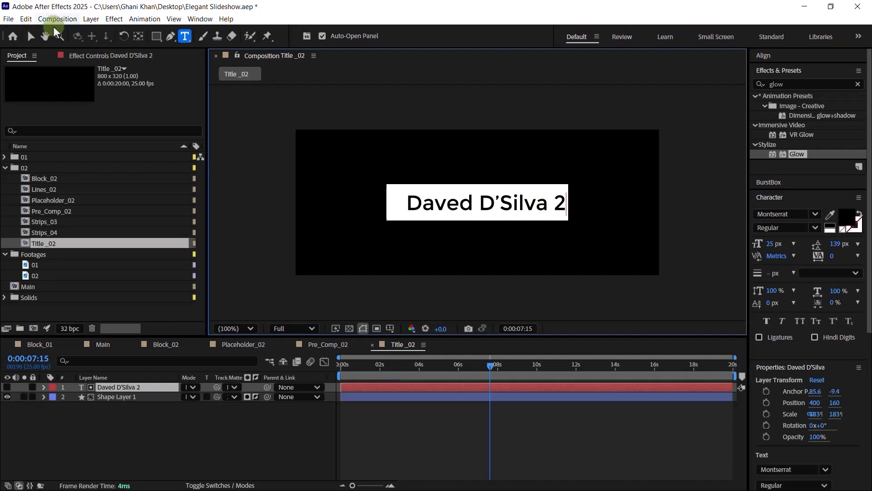
pyautogui.click(31, 36)
pyautogui.moveTo(467, 196); pyautogui.dragTo(486, 203)
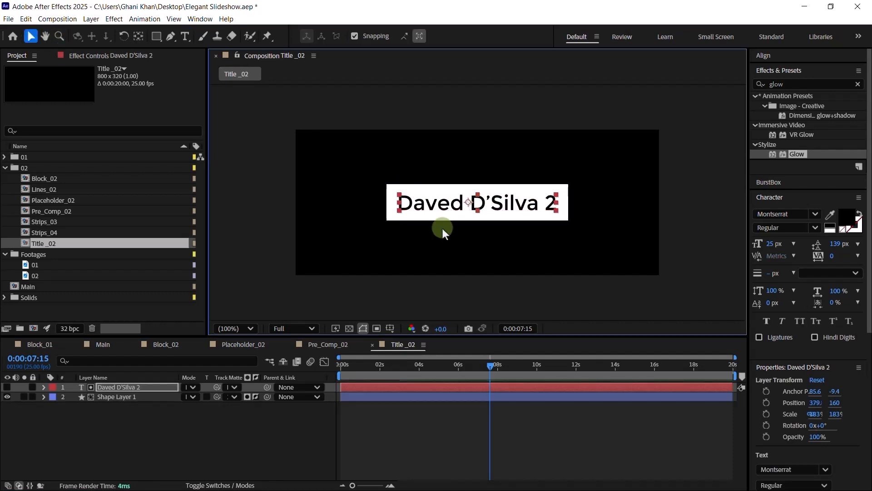
# - Replace Pre_Comp_02's Title _01 layer with Title _02 and close Pre_Comp_02
pyautogui.click(374, 345)
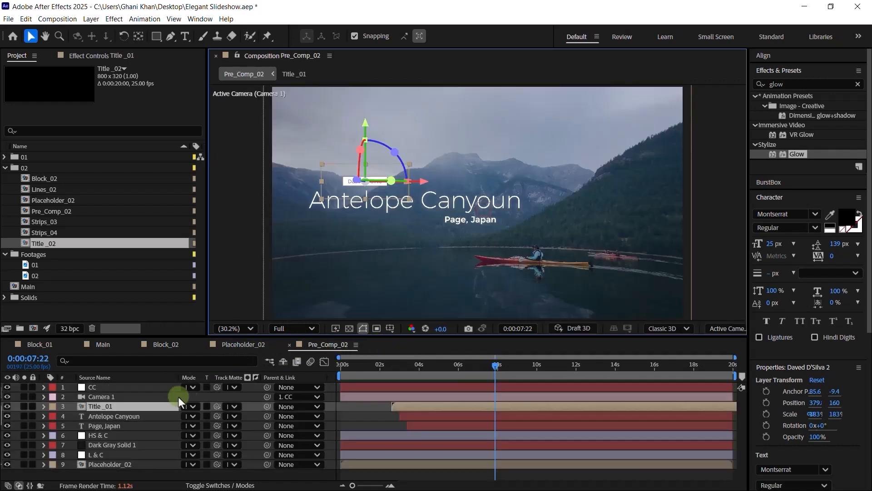
pyautogui.click(116, 414)
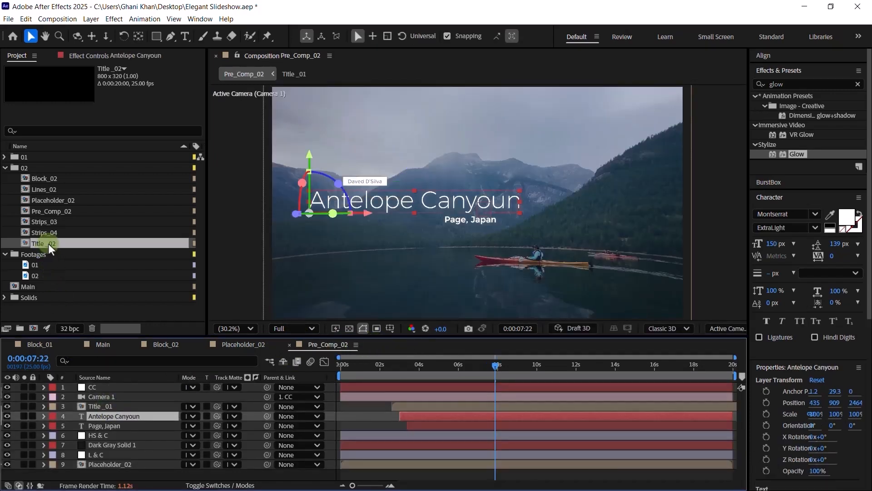
pyautogui.click(109, 406)
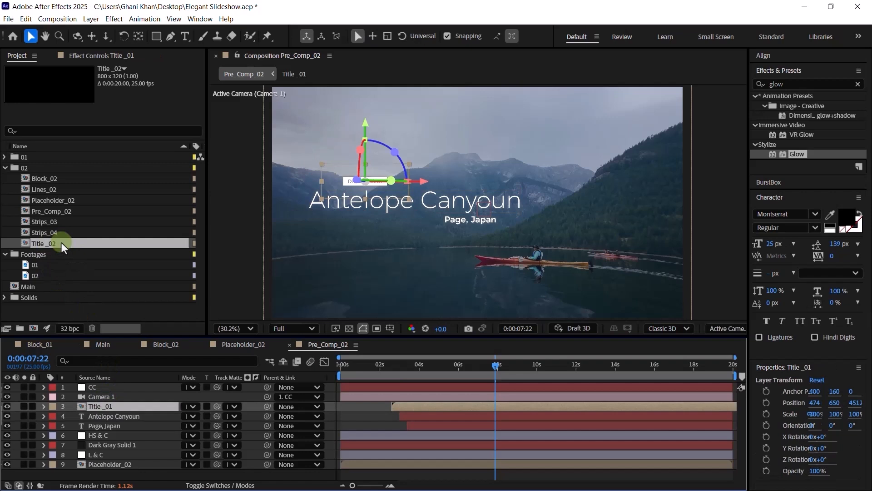
pyautogui.moveTo(63, 247); pyautogui.dragTo(97, 411)
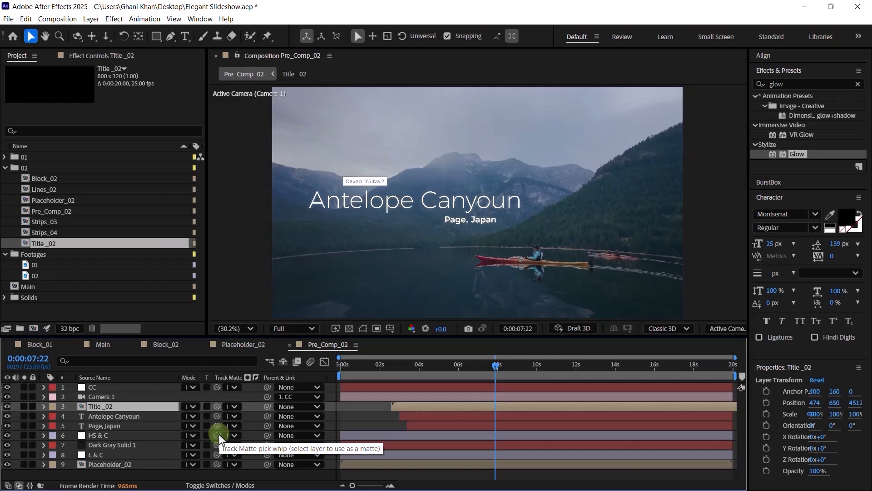
pyautogui.click(288, 346)
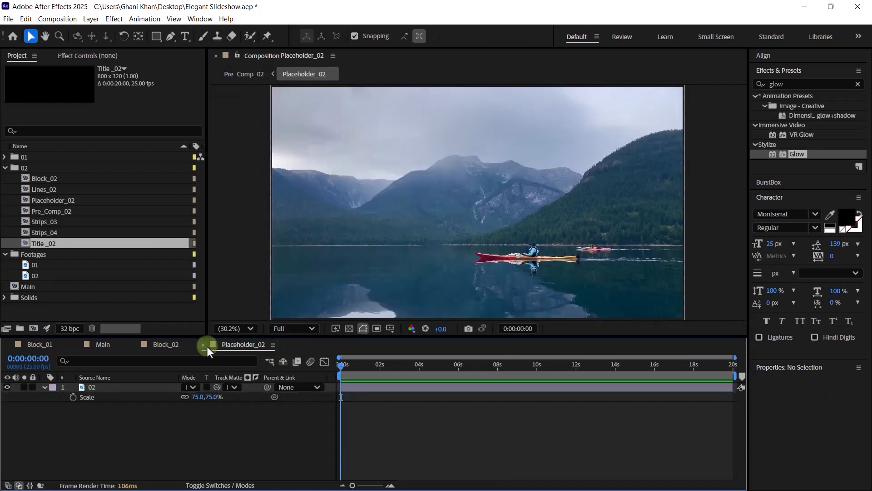
# - Replace the bottom Pre_Comp_01 layer in Block_02 with Pre_Comp_02
pyautogui.click(204, 346)
pyautogui.click(113, 435)
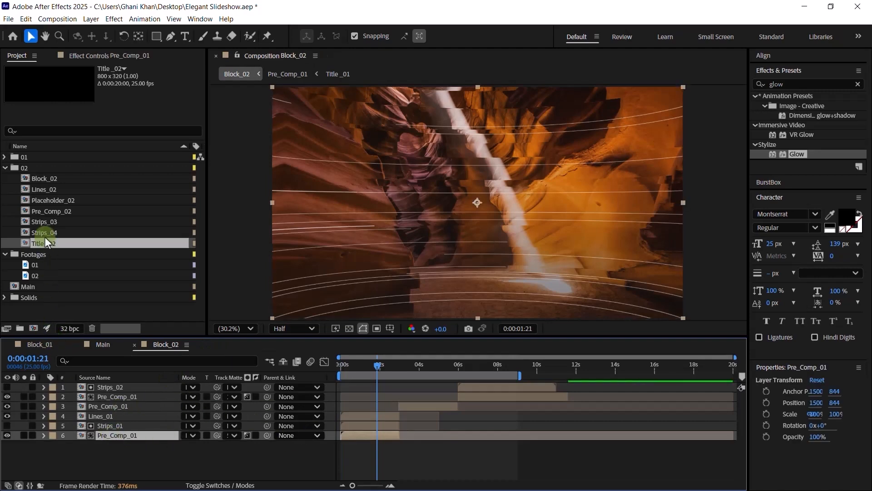
pyautogui.click(62, 211)
pyautogui.click(50, 203)
pyautogui.click(49, 211)
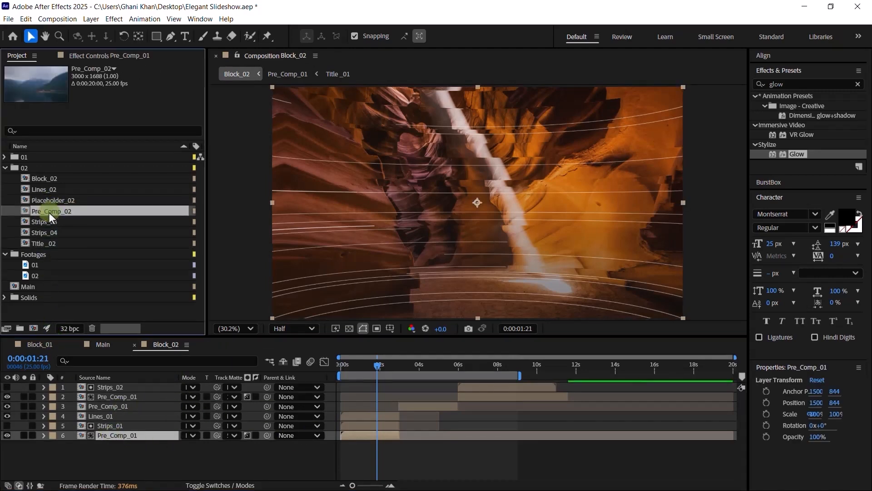
pyautogui.moveTo(108, 427); pyautogui.dragTo(110, 432)
# - Replace the other two Pre_Comp_01 layers with Pre_Comp_02 as well
pyautogui.click(114, 406)
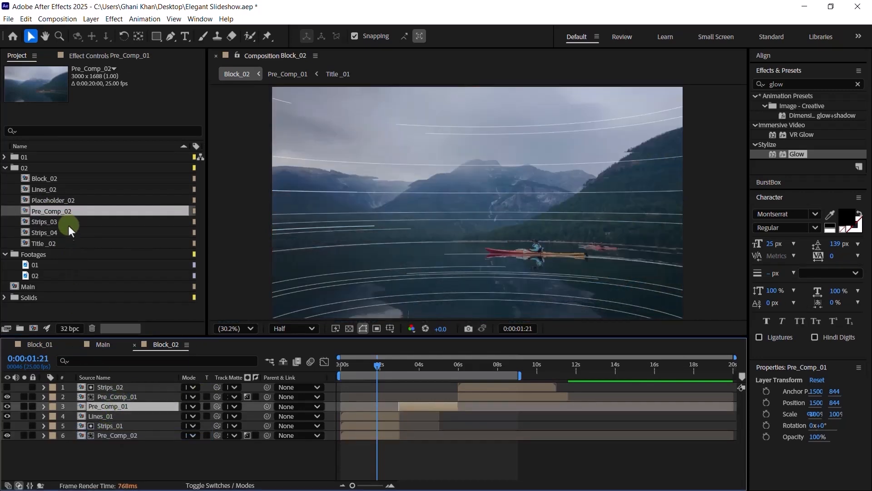
pyautogui.keyDown('ctrl'); pyautogui.click(113, 397); pyautogui.keyUp('ctrl')
pyautogui.moveTo(69, 211); pyautogui.dragTo(118, 407)
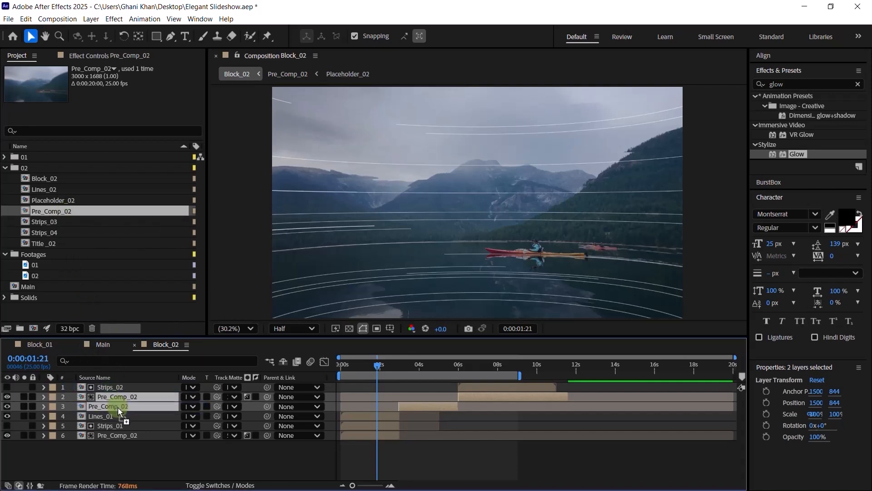
# - Preview the block around 3 and 7 seconds, then select the Strips_01 layer
pyautogui.click(409, 364)
pyautogui.click(457, 367)
pyautogui.click(484, 366)
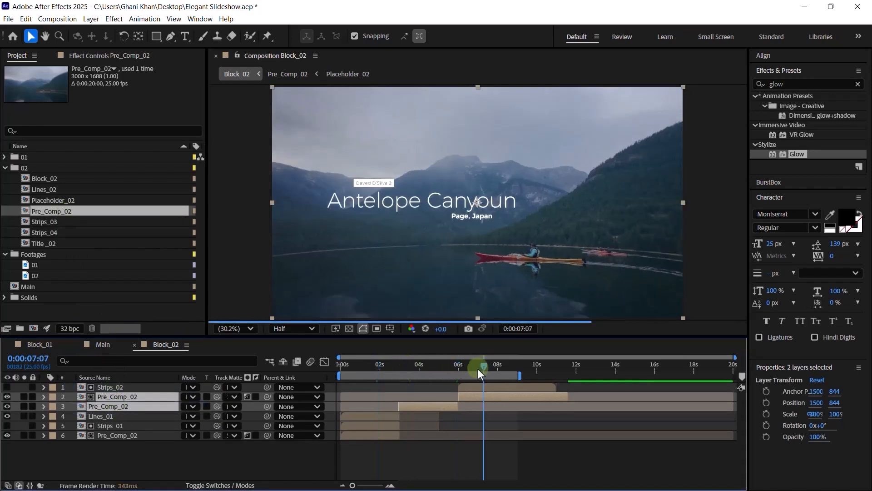
pyautogui.click(377, 371)
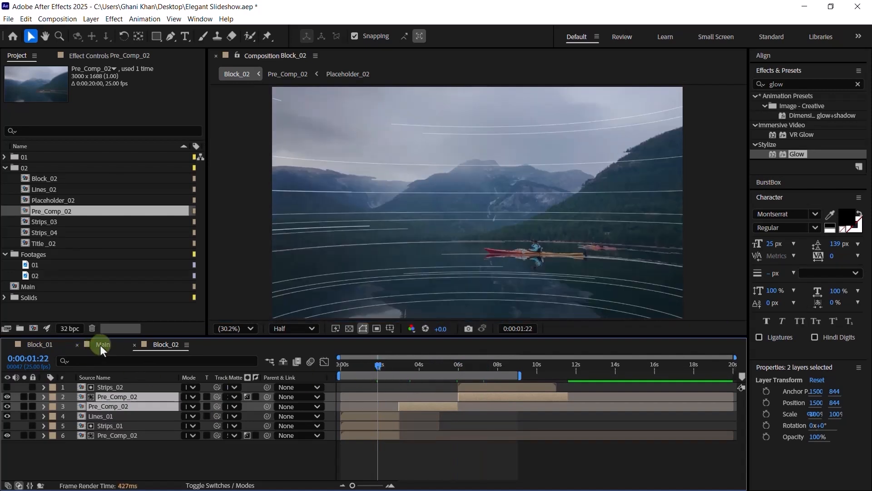
pyautogui.click(136, 443)
pyautogui.click(168, 425)
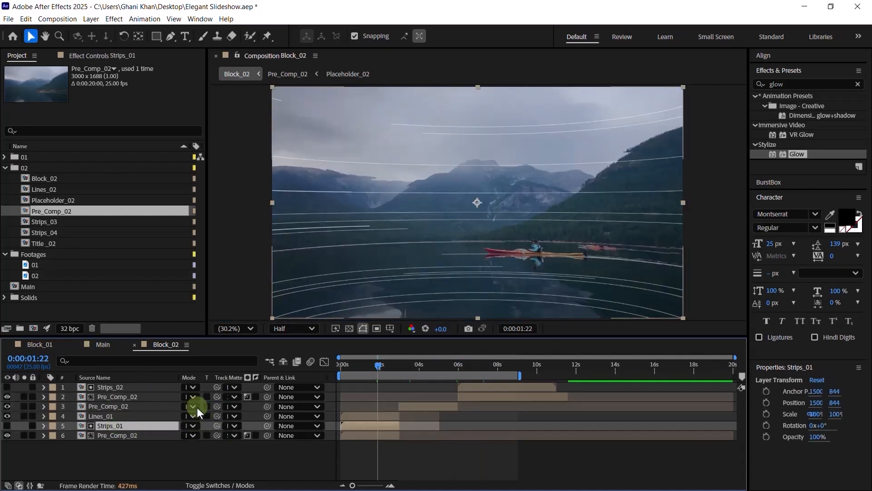
# - Replace Block_02's Strips_01 layer with the Strips_02 comp
pyautogui.click(5, 168)
pyautogui.click(5, 157)
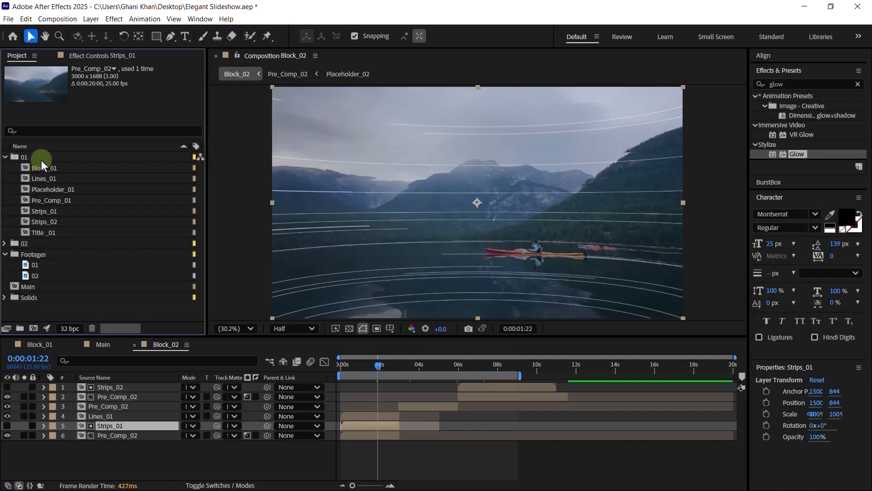
pyautogui.click(51, 179)
pyautogui.moveTo(54, 222); pyautogui.dragTo(120, 424)
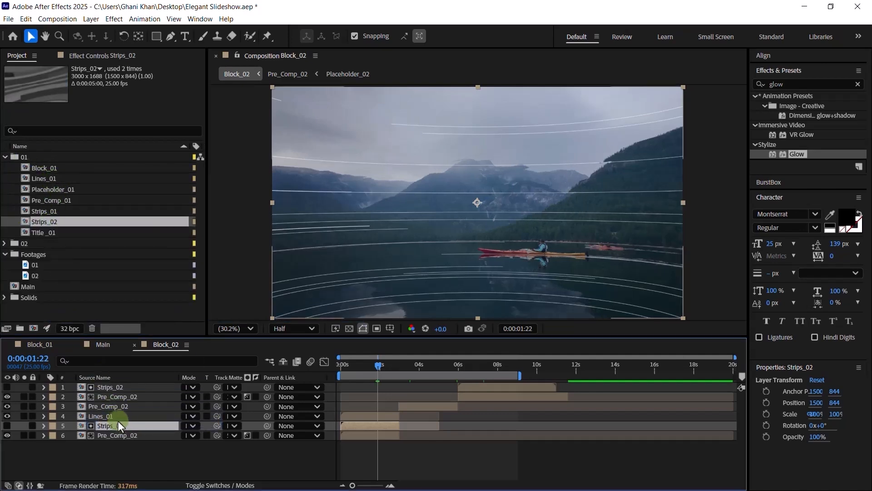
pyautogui.click(363, 366)
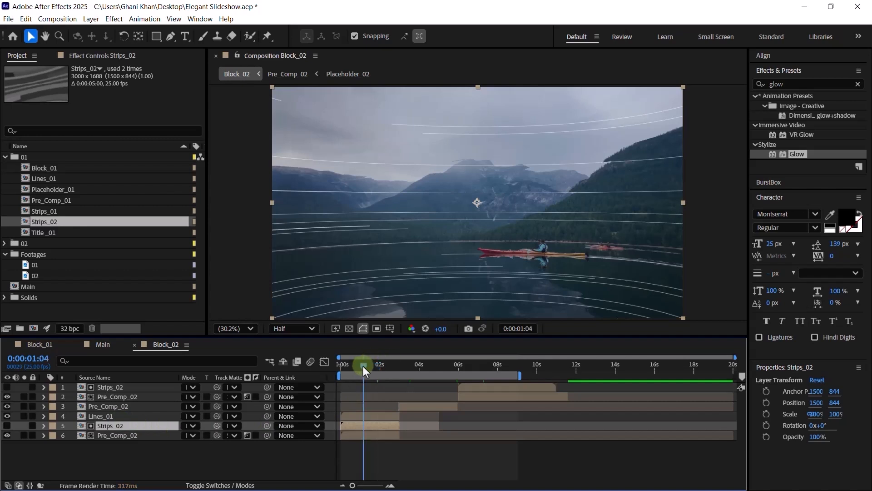
# - Inspect the Strips_02 comp's frames, then return to Block_02 at 0:00:01:13
pyautogui.click(47, 210)
pyautogui.click(48, 220)
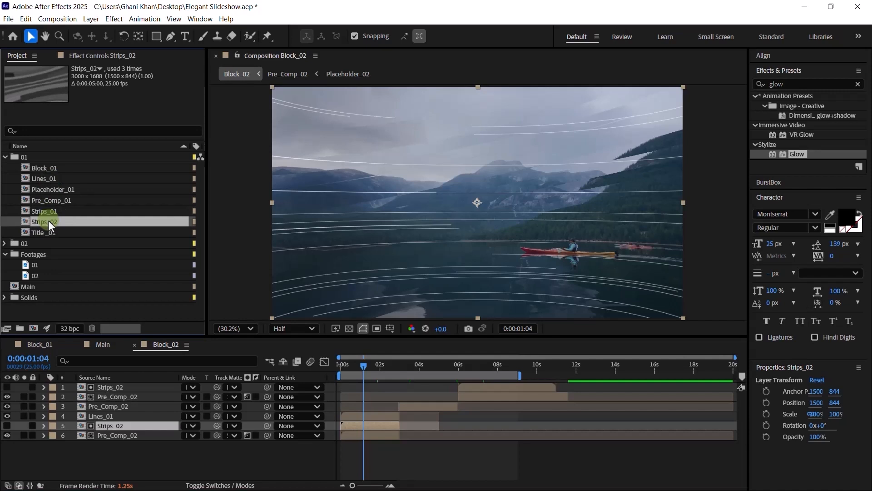
pyautogui.doubleClick(48, 221)
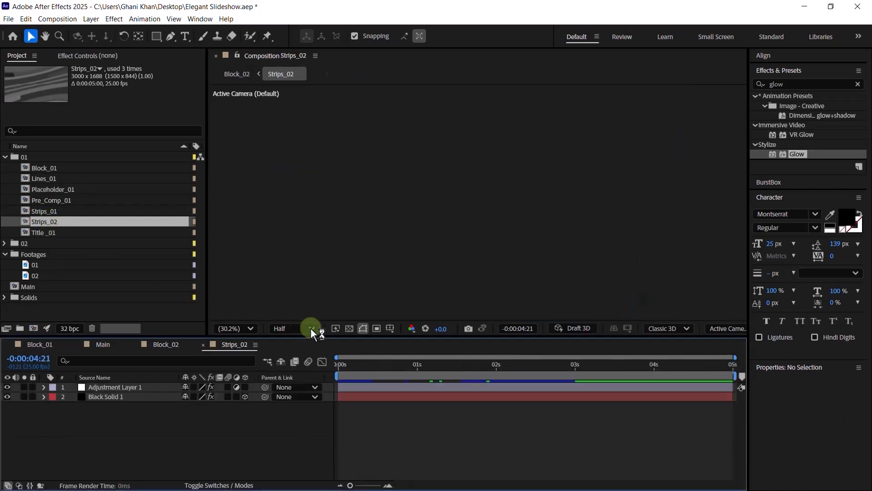
pyautogui.click(454, 367)
pyautogui.moveTo(455, 370); pyautogui.dragTo(467, 370)
pyautogui.click(203, 344)
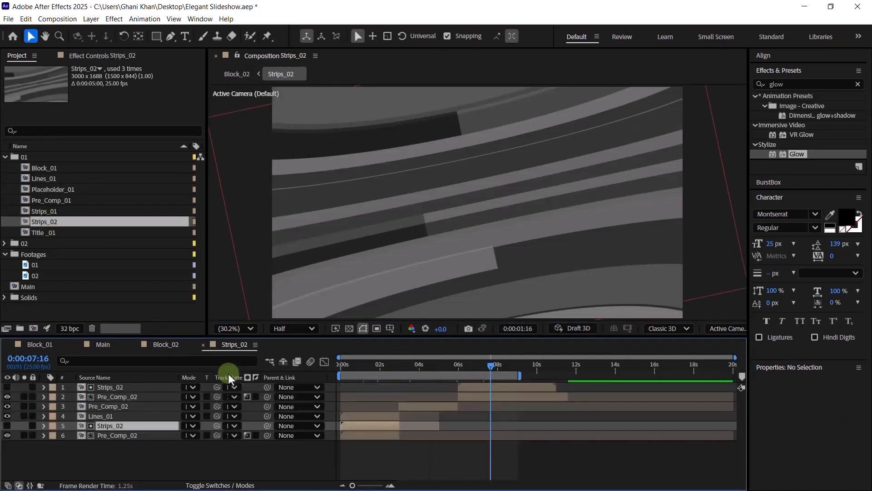
pyautogui.click(371, 369)
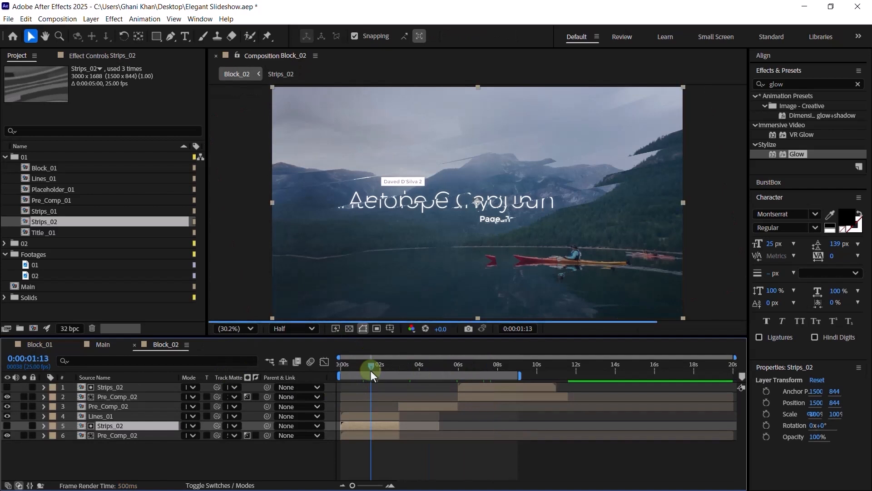
# - Confirm Pre_Comp_02's Displacement Map still uses layer 5 strips as its source
pyautogui.click(122, 432)
pyautogui.click(126, 62)
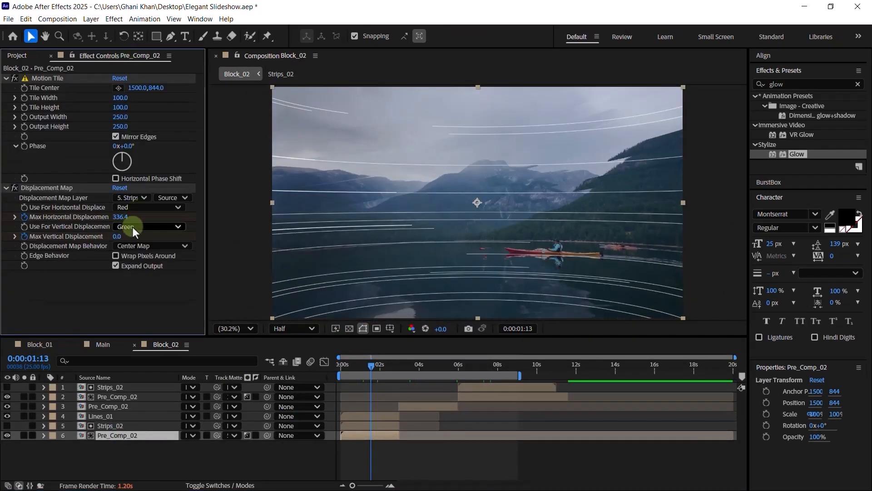
pyautogui.click(116, 428)
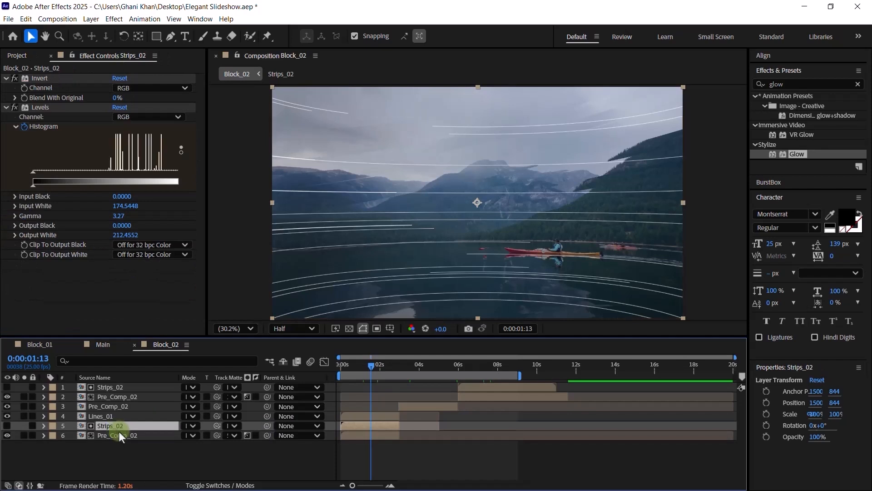
pyautogui.click(121, 435)
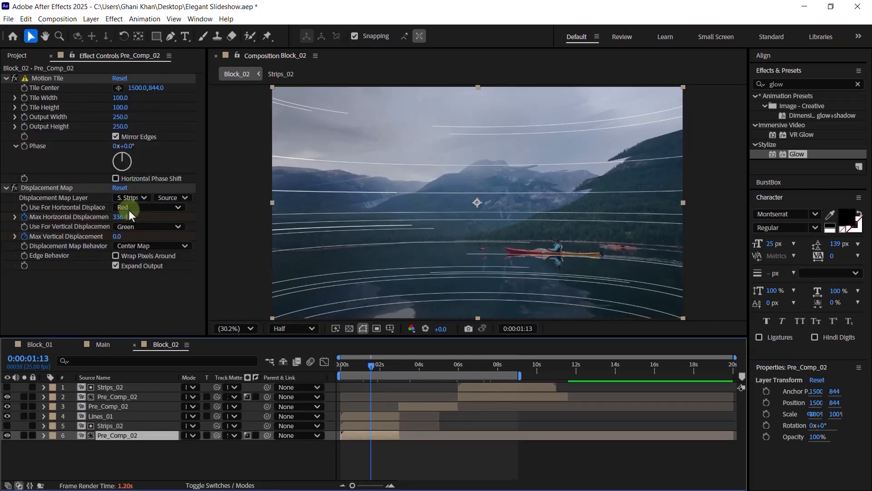
pyautogui.click(129, 198)
pyautogui.click(132, 268)
pyautogui.click(138, 435)
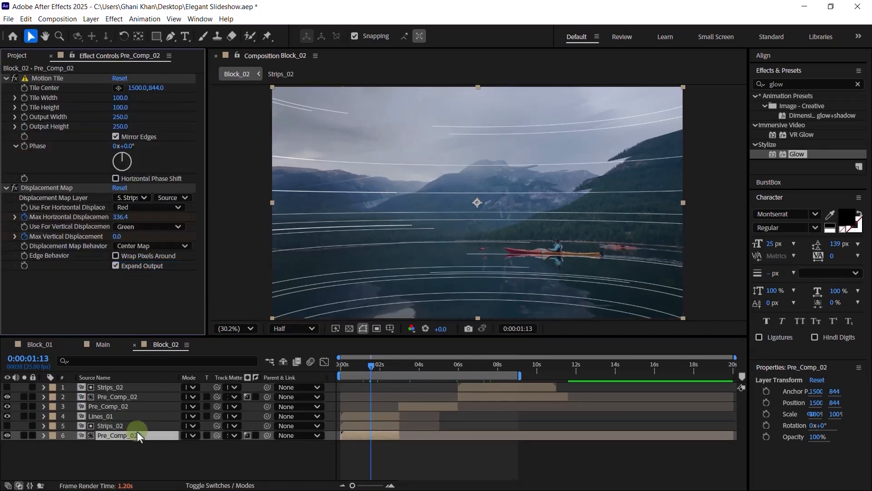
pyautogui.click(137, 428)
pyautogui.click(108, 418)
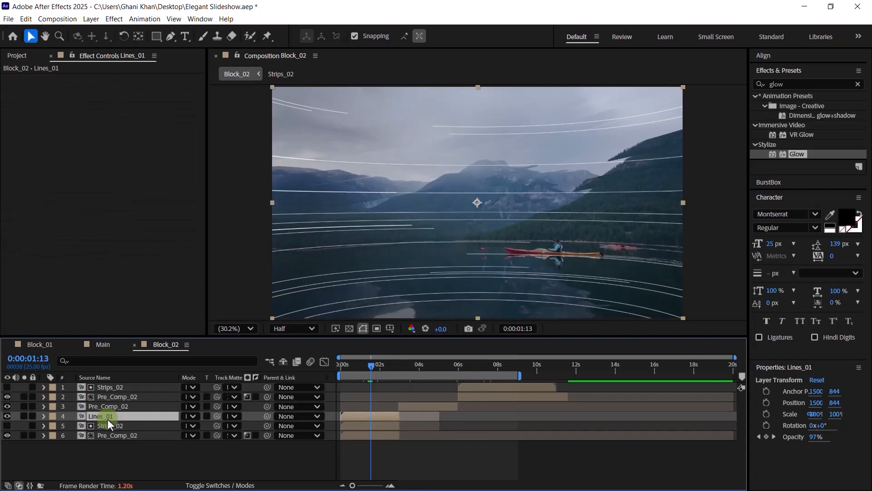
# - Open the Lines_01 and Strips_02 precomps and reveal Strips_02's Black Solid 1 rotation
pyautogui.doubleClick(111, 415)
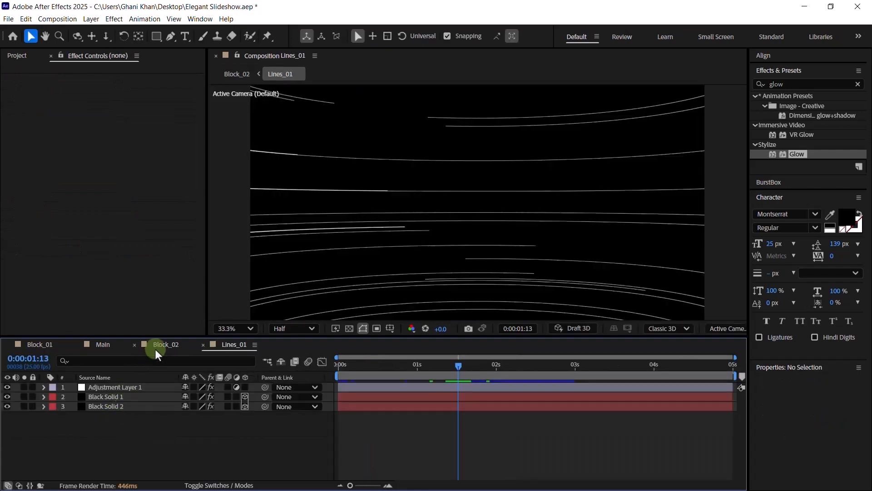
pyautogui.click(157, 350)
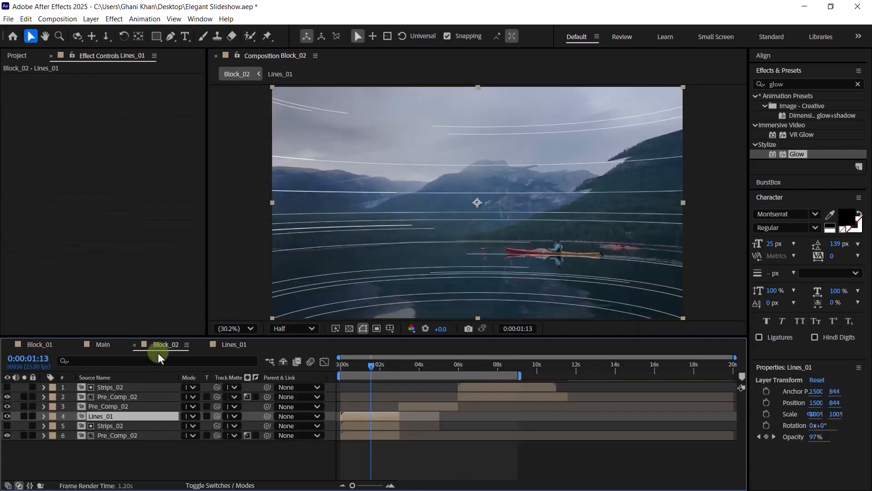
pyautogui.click(110, 426)
pyautogui.doubleClick(111, 425)
pyautogui.click(108, 399)
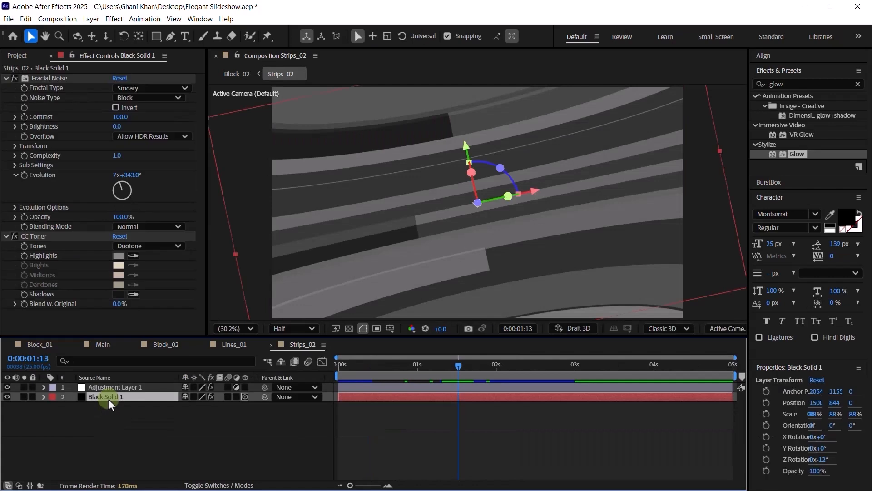
pyautogui.press('r')
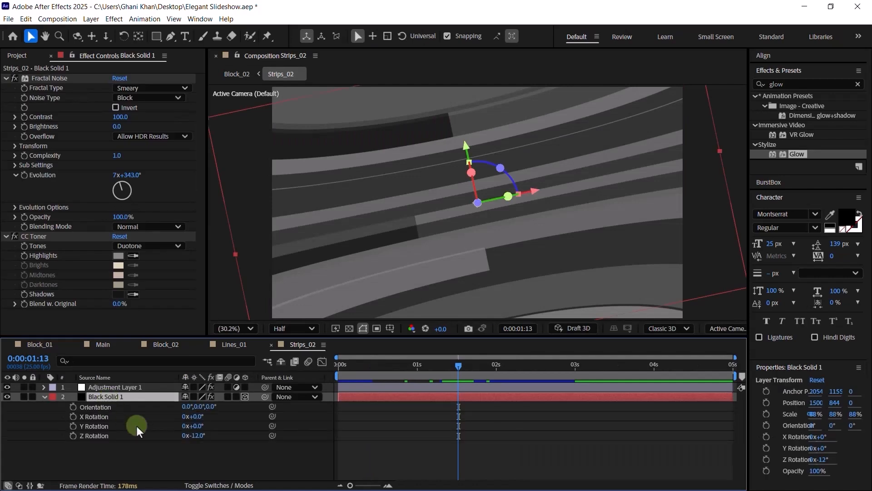
# - In Lines_01, try tilting Black Solid 1 to about -12.9° Z rotation, then undo it back to -180°
pyautogui.click(234, 346)
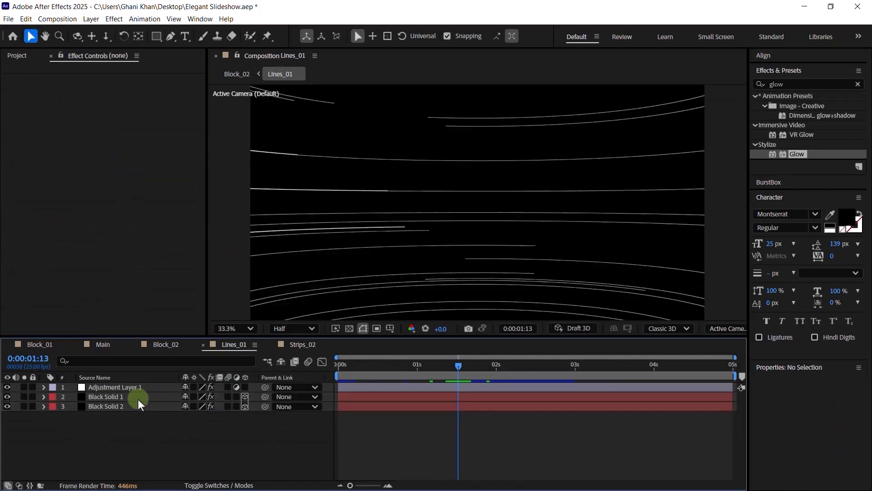
pyautogui.click(124, 398)
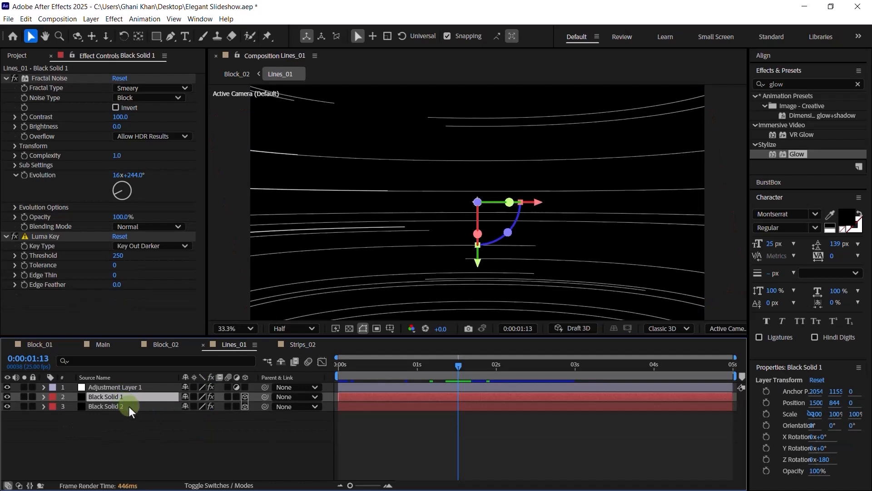
pyautogui.press('r')
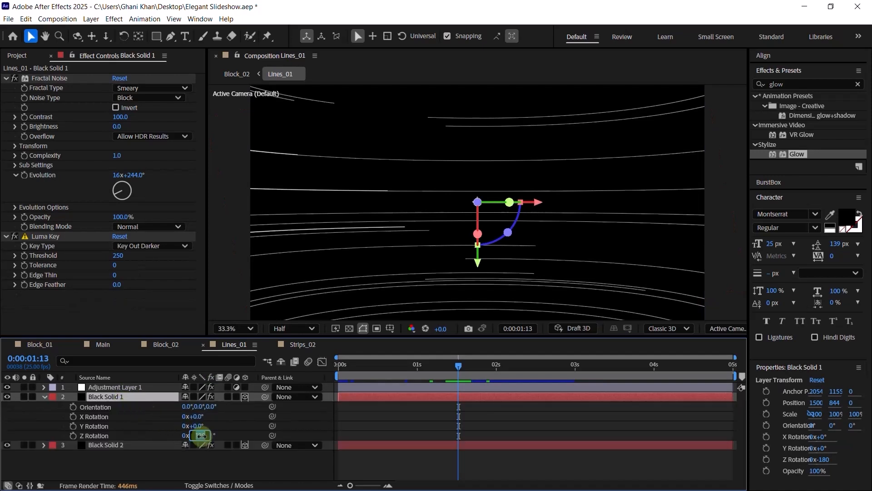
pyautogui.moveTo(200, 436); pyautogui.dragTo(202, 435)
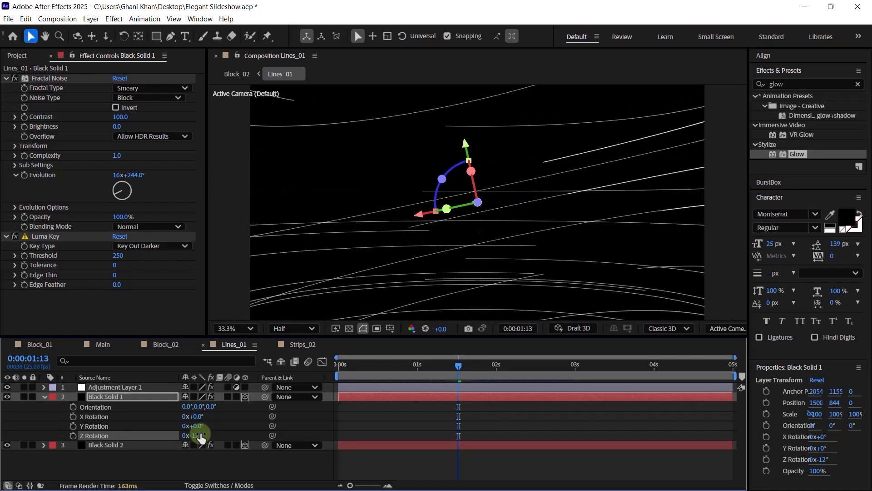
pyautogui.hotkey('ctrl', 'z')
# - Expand project folder 02 to list its comps
pyautogui.click(17, 55)
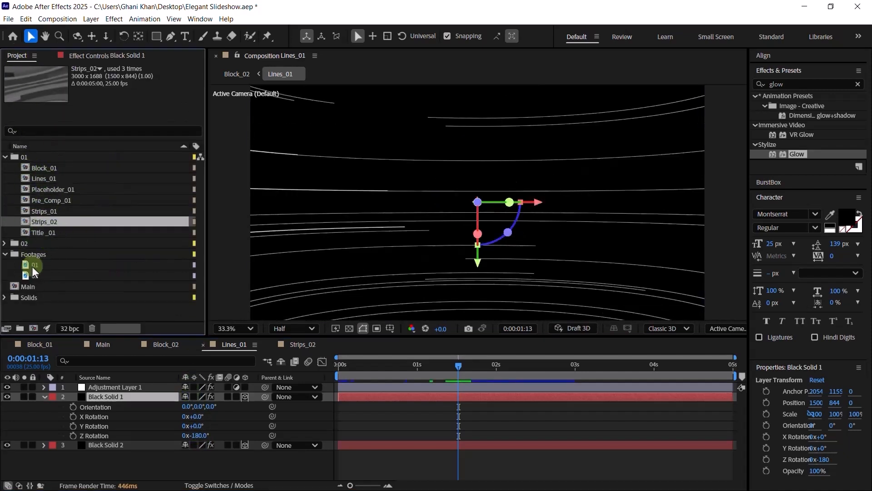
pyautogui.doubleClick(24, 244)
pyautogui.scroll(-1, 55, 291)
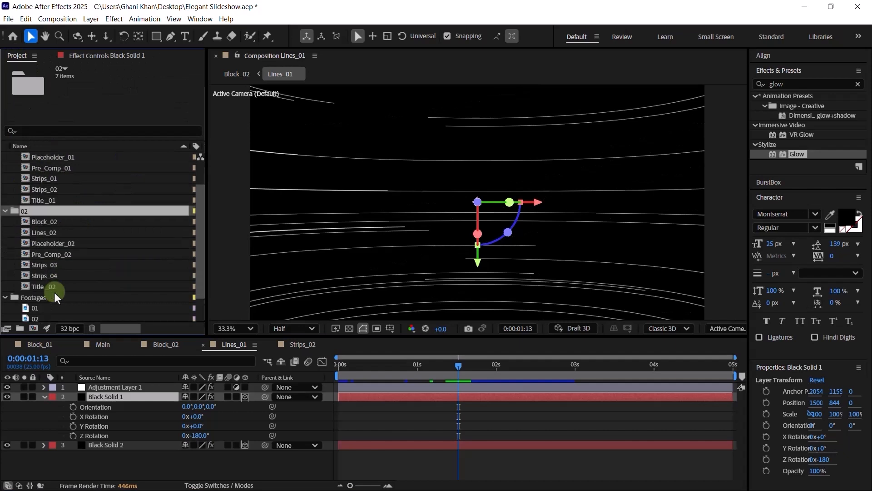
# - In Lines_02, set both Black Solid 1 and Black Solid 2 to -12° Z rotation
pyautogui.click(45, 234)
pyautogui.doubleClick(45, 233)
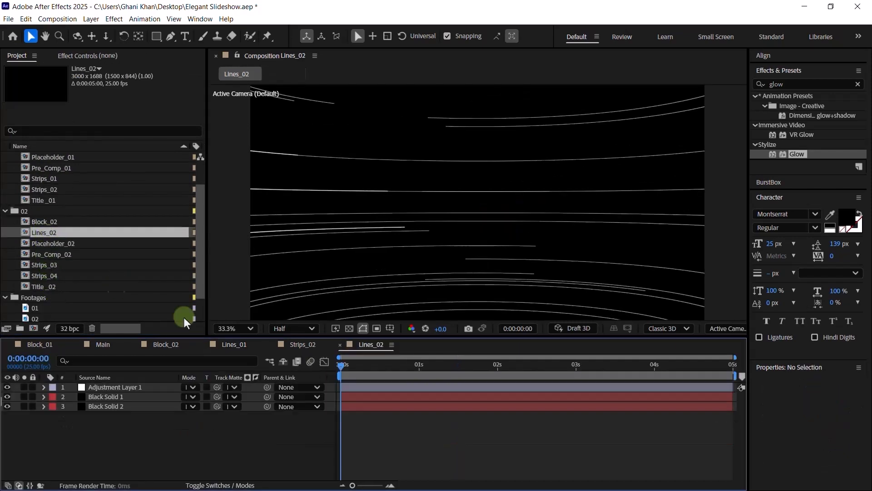
pyautogui.click(117, 396)
pyautogui.keyDown('shift'); pyautogui.click(117, 407); pyautogui.keyUp('shift')
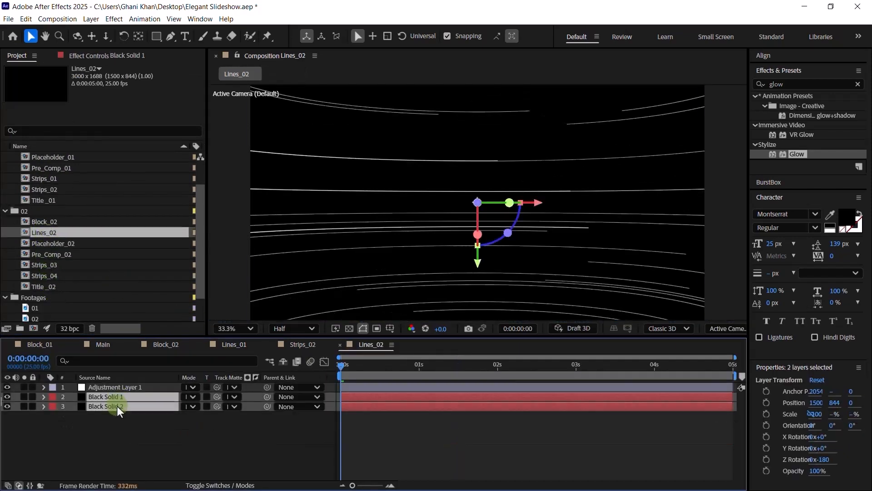
pyautogui.press('r')
pyautogui.click(200, 435)
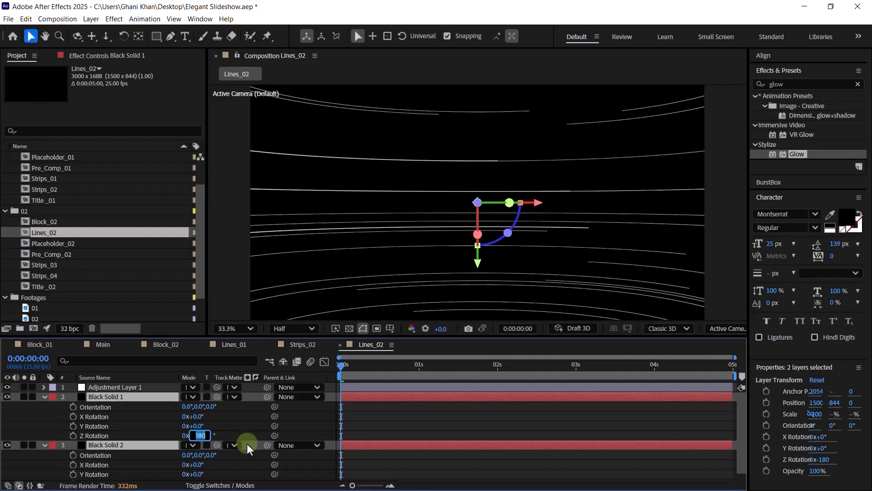
pyautogui.write('-12')
pyautogui.press('Return')
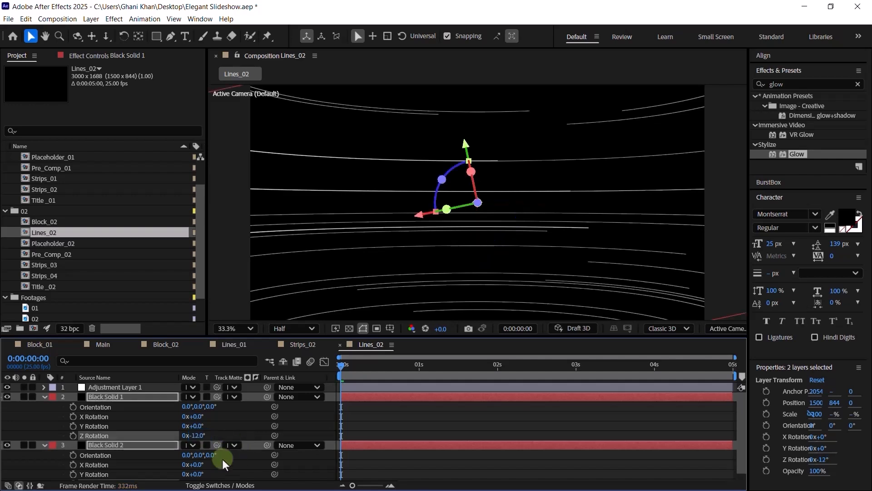
pyautogui.scroll(-1, 218, 469)
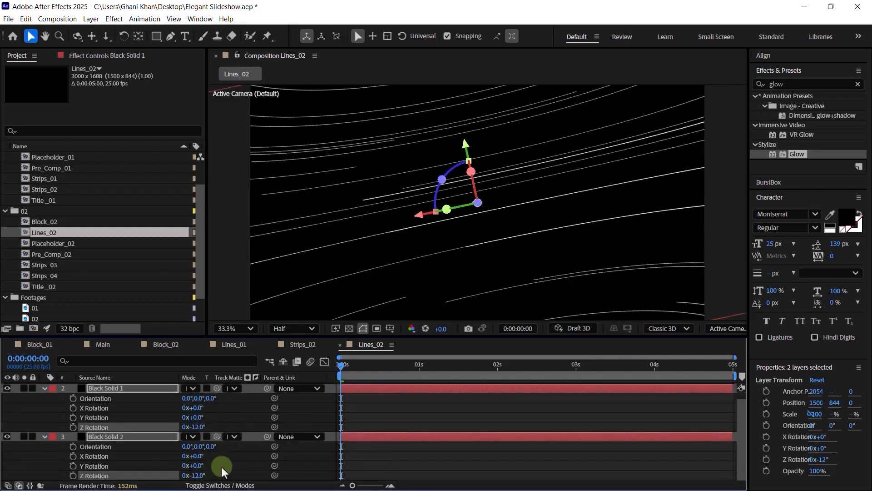
# - Close the open precomps and replace Block_02's Lines_01 layer with Lines_02 at 0:00:01:19
pyautogui.click(340, 344)
pyautogui.click(271, 345)
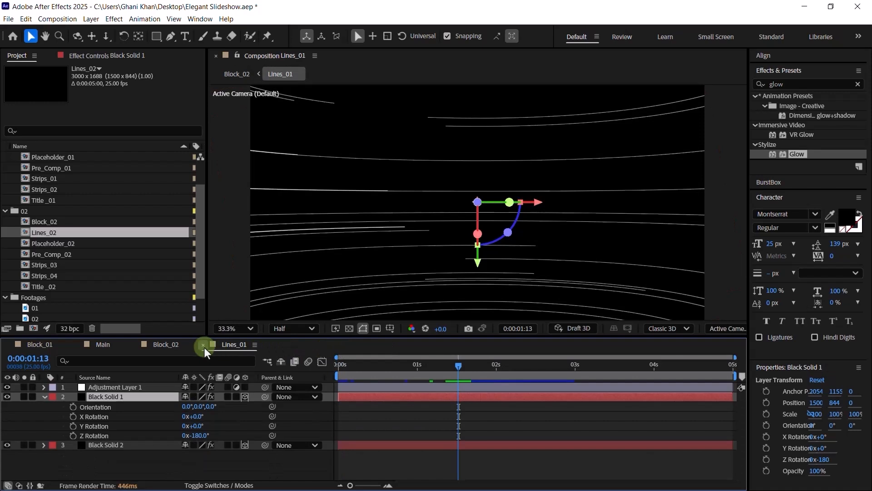
pyautogui.click(203, 344)
pyautogui.click(146, 427)
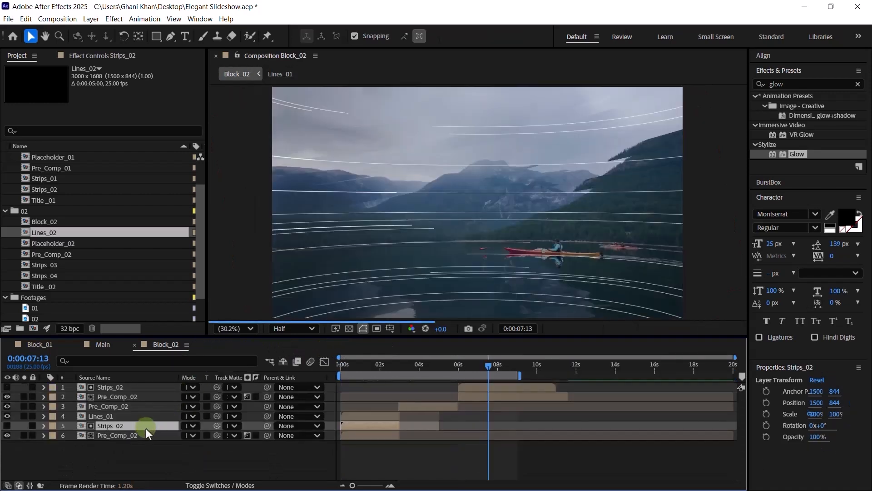
pyautogui.click(116, 416)
pyautogui.click(375, 370)
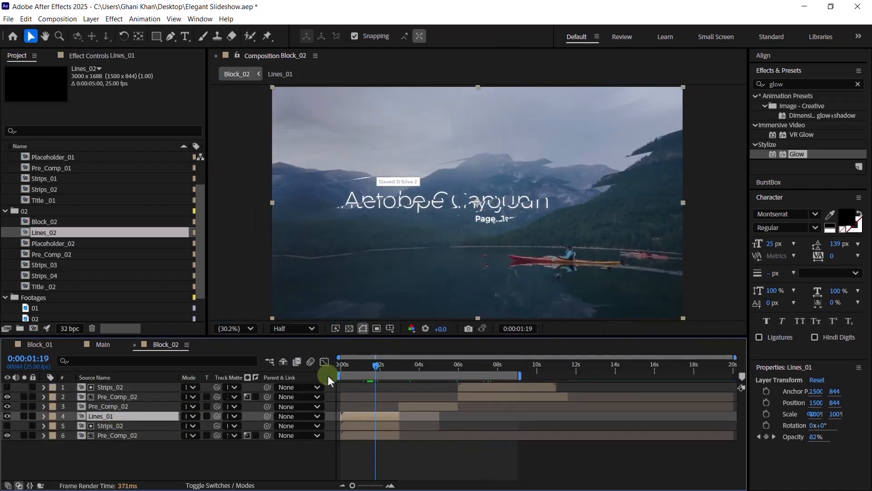
pyautogui.click(48, 235)
pyautogui.moveTo(56, 234); pyautogui.dragTo(126, 415)
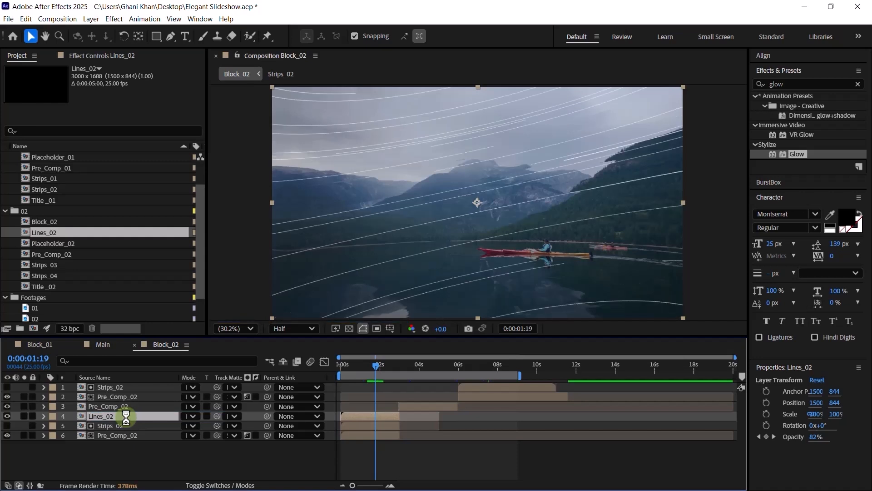
# - Scrub to preview the lines fading, jump to the title frame near 7 seconds, and select Strips_02
pyautogui.moveTo(358, 369)
pyautogui.mouseDown()
pyautogui.moveTo(348, 370)
pyautogui.moveTo(368, 369)
pyautogui.mouseUp()
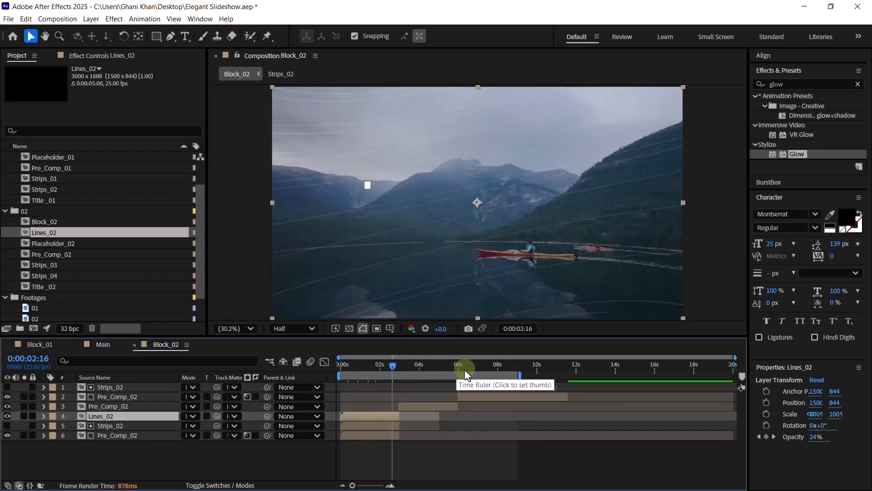
pyautogui.click(491, 367)
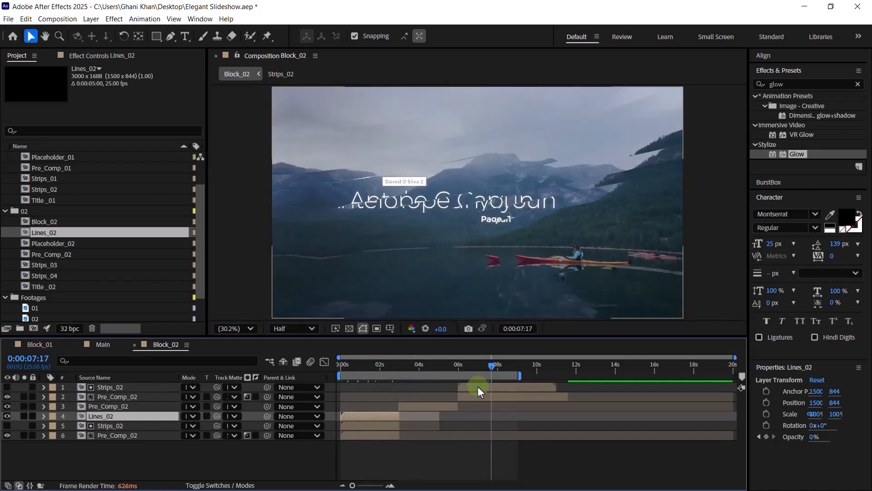
pyautogui.click(478, 387)
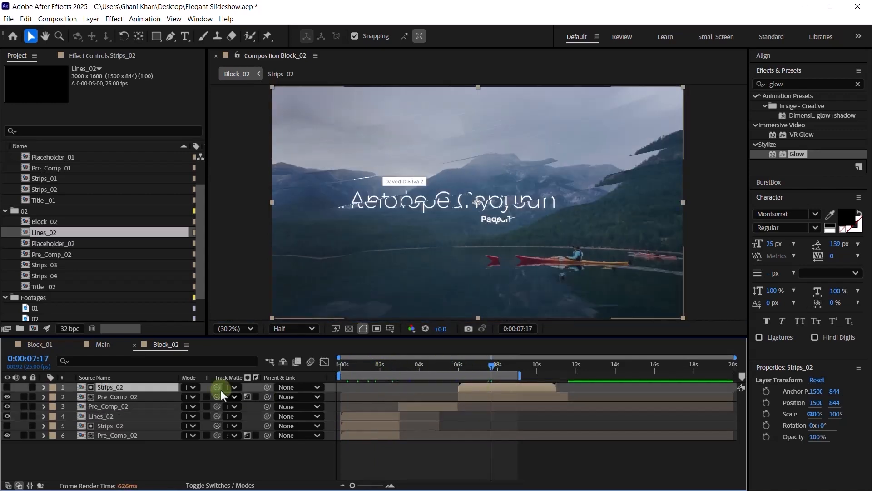
# - In the Strips_02 precomp, set Black Solid 1's Z Rotation to 108°
pyautogui.doubleClick(107, 387)
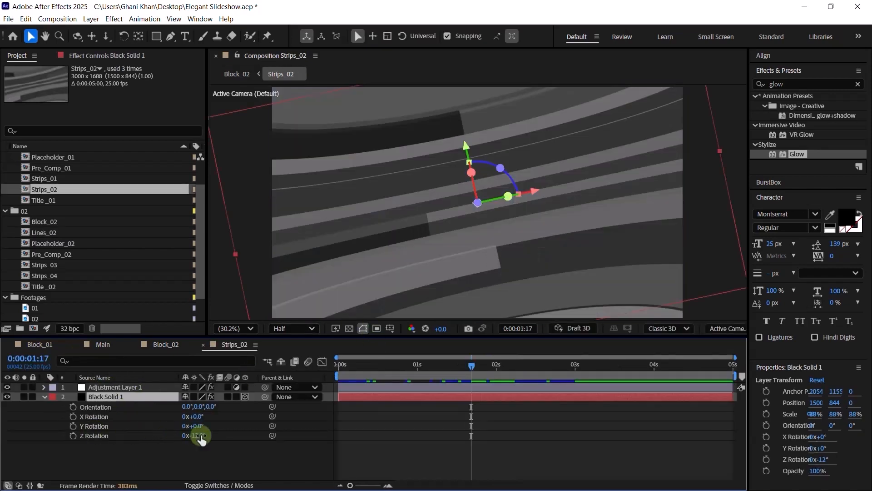
pyautogui.click(200, 435)
pyautogui.write('108')
pyautogui.press('Return')
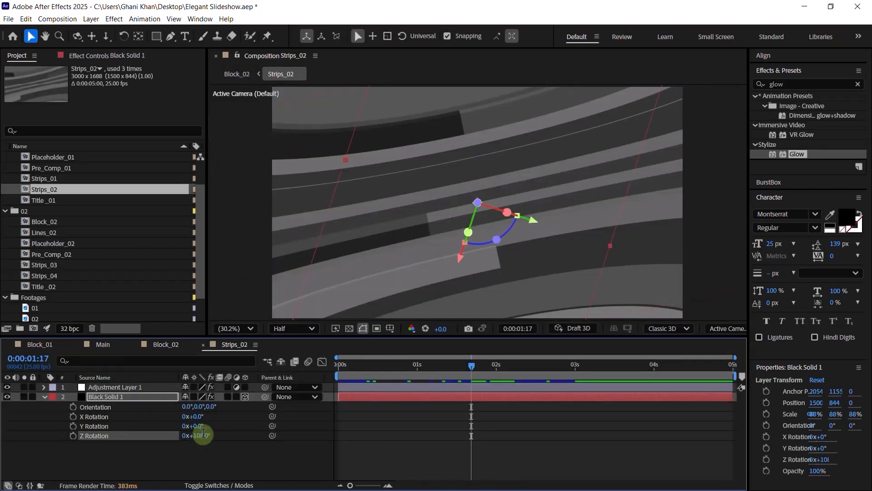
# - Scale the solid to 110%, then close Strips_02 and Block_02 to return to Main
pyautogui.press('s')
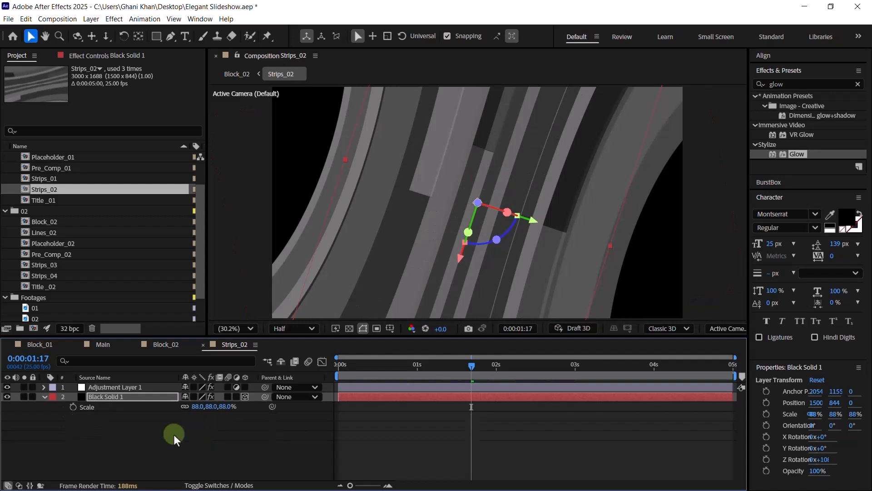
pyautogui.click(200, 406)
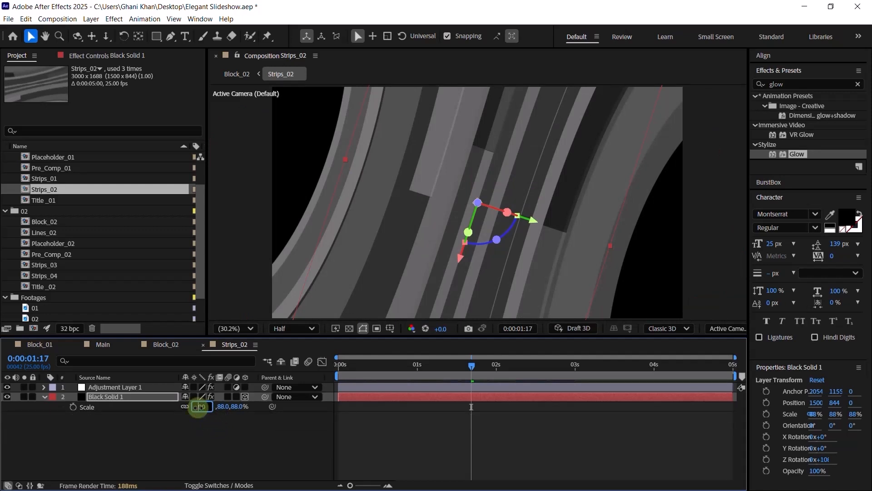
pyautogui.write('100')
pyautogui.press('Return')
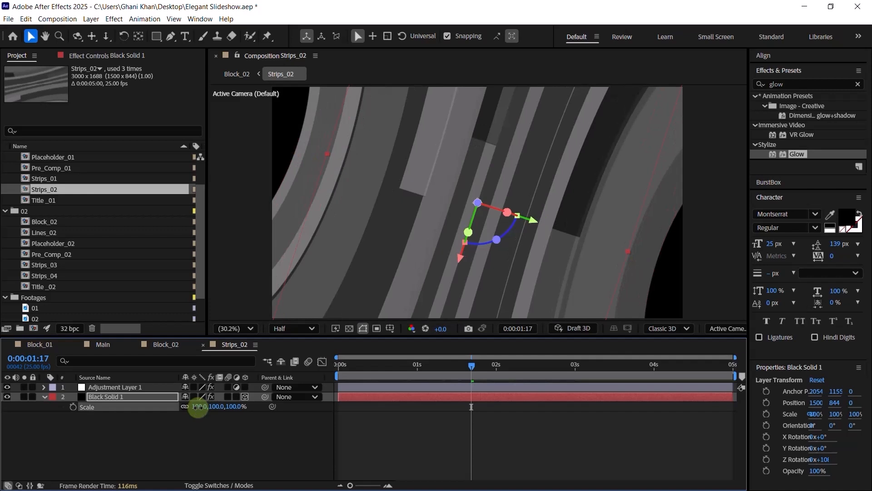
pyautogui.moveTo(198, 407); pyautogui.dragTo(200, 406)
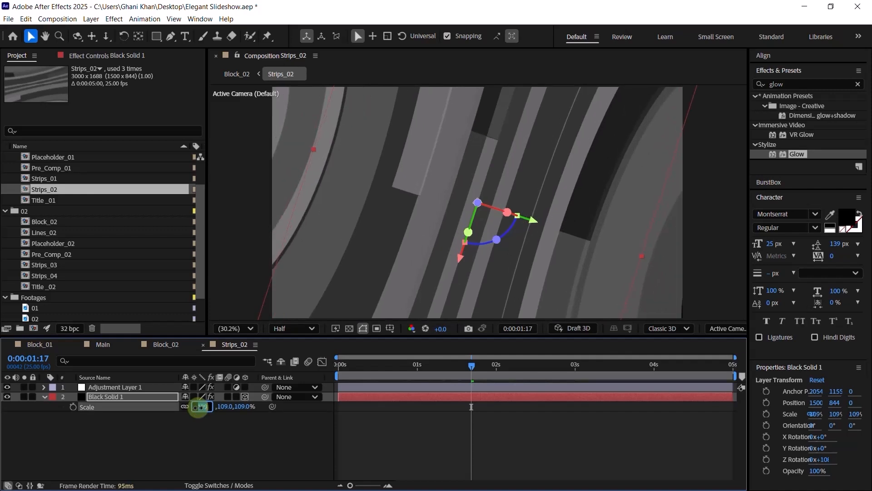
pyautogui.write('110')
pyautogui.press('Return')
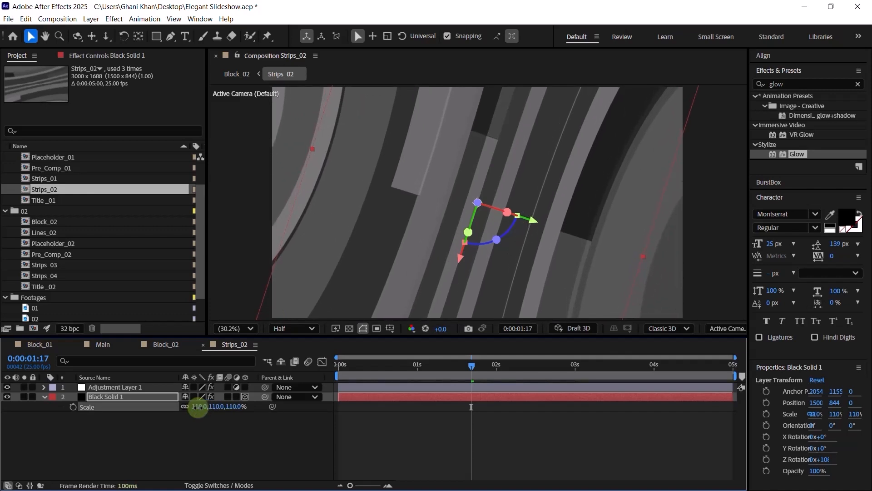
pyautogui.hotkey('ctrl', 'w')
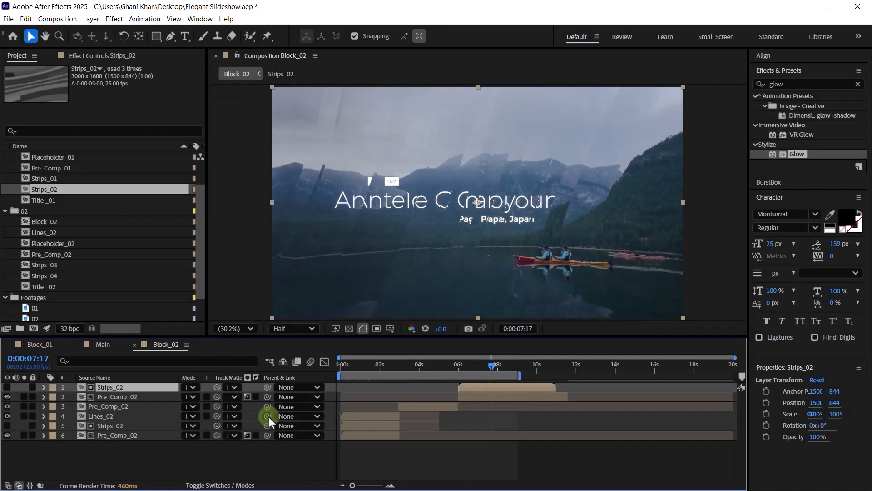
pyautogui.hotkey('ctrl', 'w')
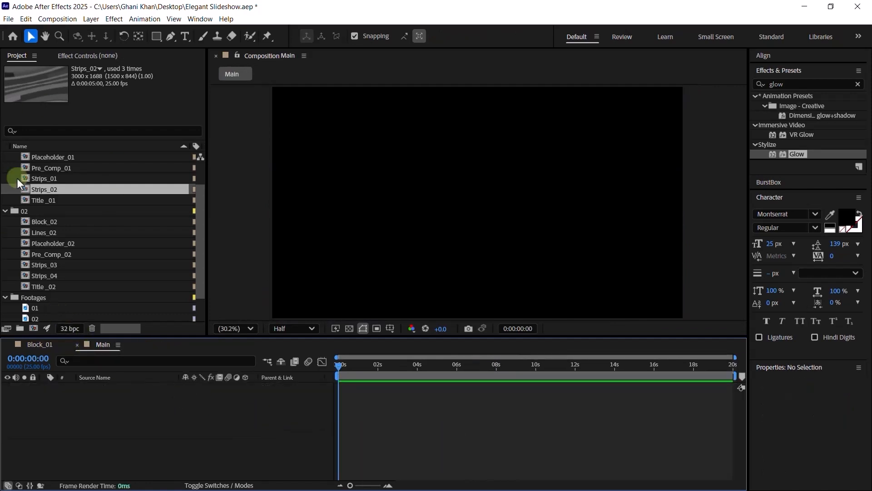
# - Add Block_01 to the Main timeline with Block_02 stacked above it
pyautogui.scroll(2, 9, 186)
pyautogui.doubleClick(47, 169)
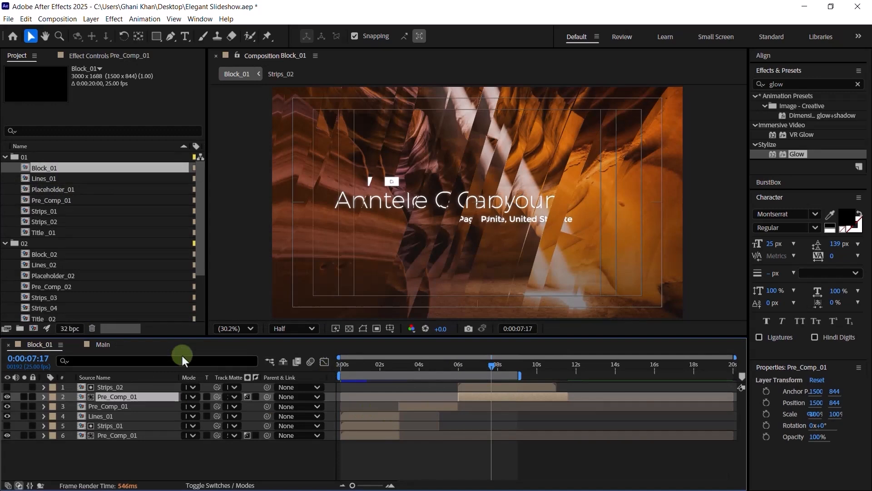
pyautogui.click(103, 343)
pyautogui.moveTo(52, 168); pyautogui.dragTo(150, 433)
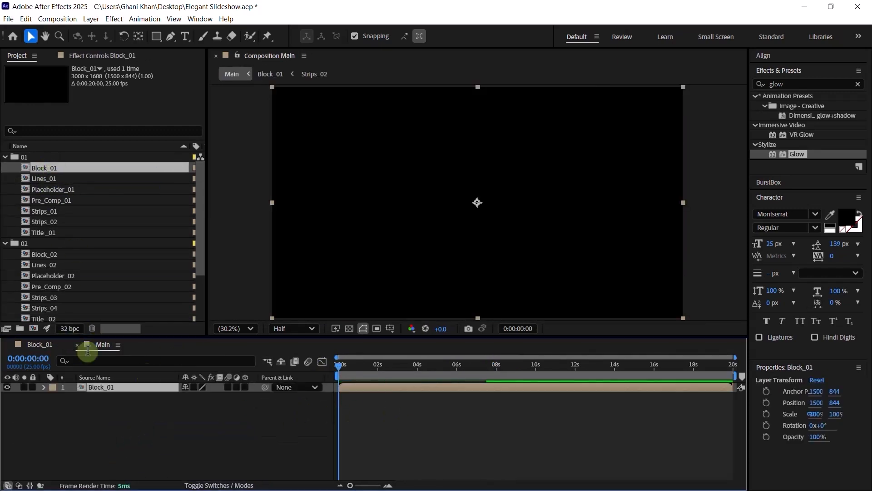
pyautogui.scroll(-3, 50, 298)
pyautogui.moveTo(54, 186); pyautogui.dragTo(131, 386)
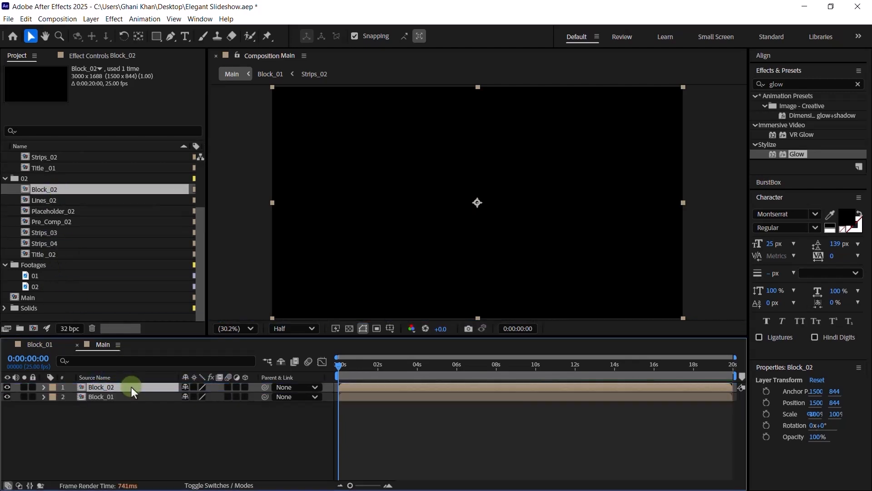
# - Make Block_02 start at exactly 6 seconds, then return to the comp start
pyautogui.click(456, 369)
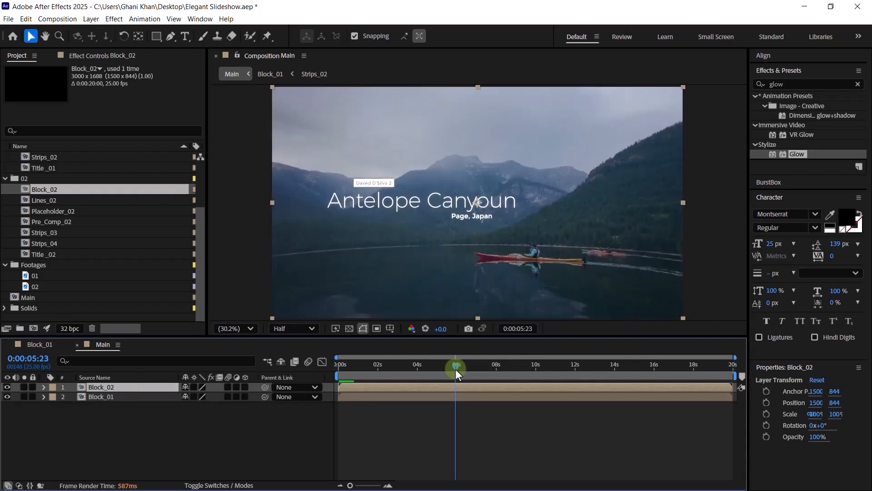
pyautogui.click(456, 371)
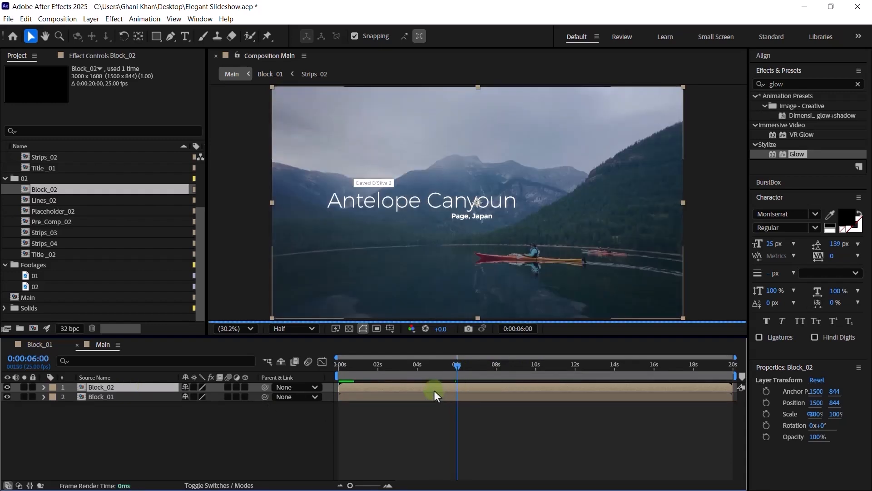
pyautogui.press('[')
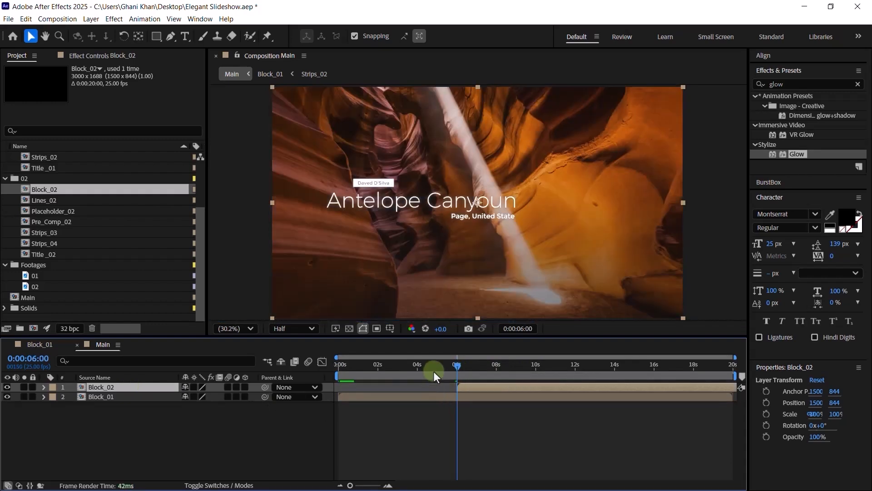
pyautogui.press('Home')
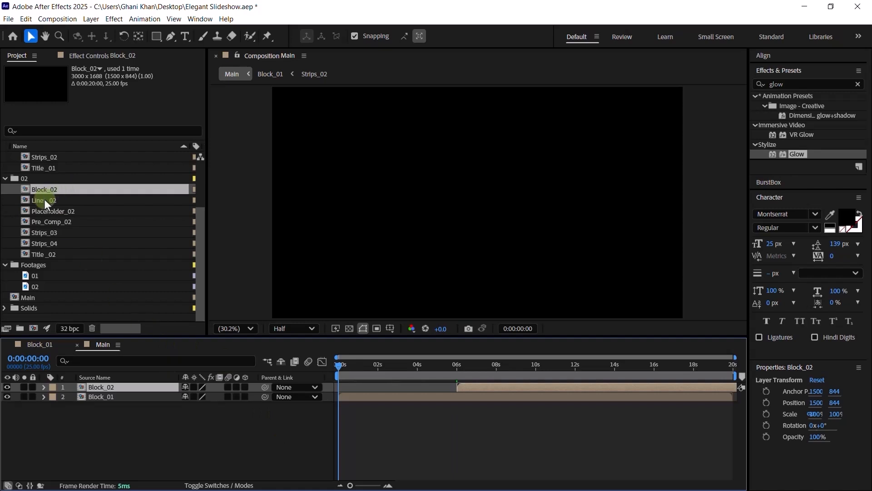
# - Collapse the 02, 01 and Footages folders, preview Main, and open its Composition Settings
pyautogui.click(5, 178)
pyautogui.click(5, 157)
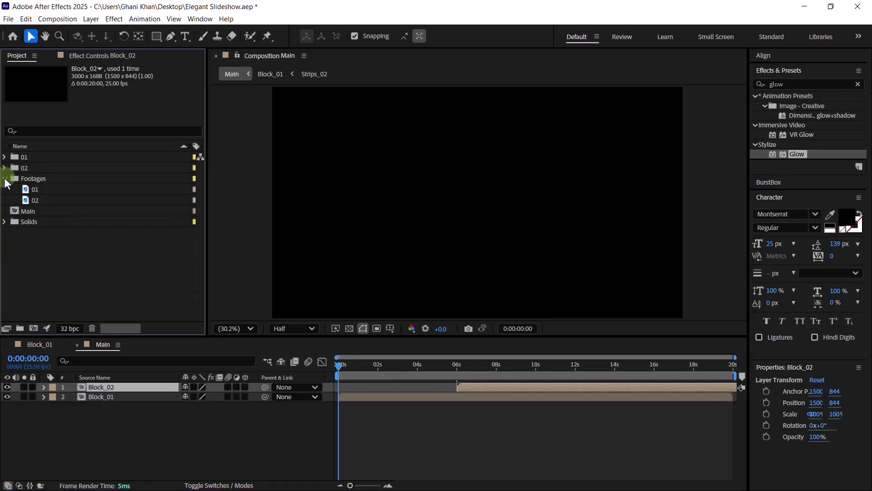
pyautogui.click(5, 178)
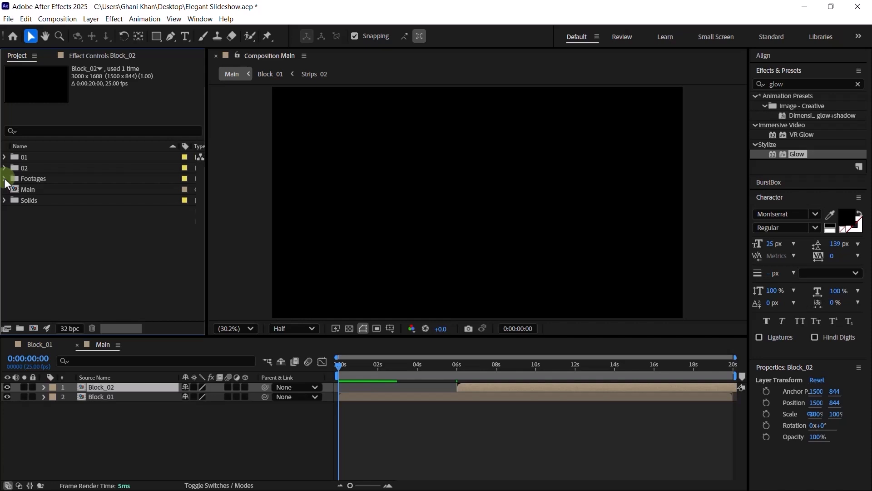
pyautogui.click(189, 418)
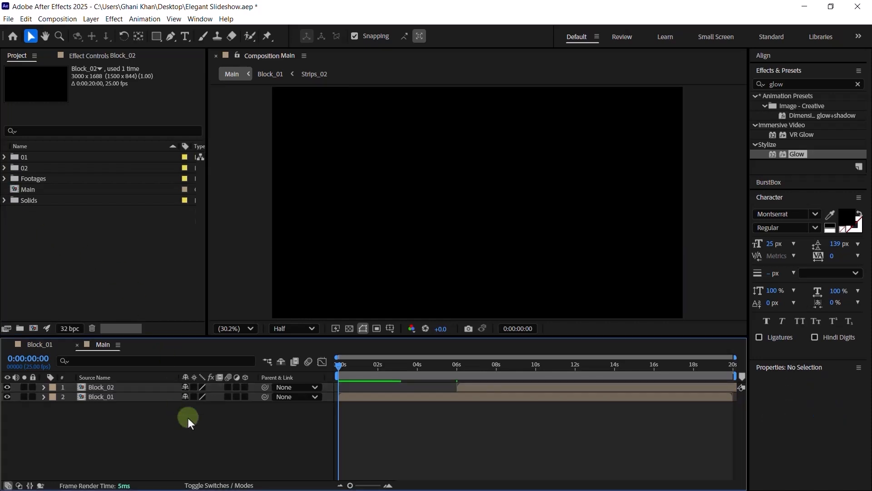
pyautogui.press('space')
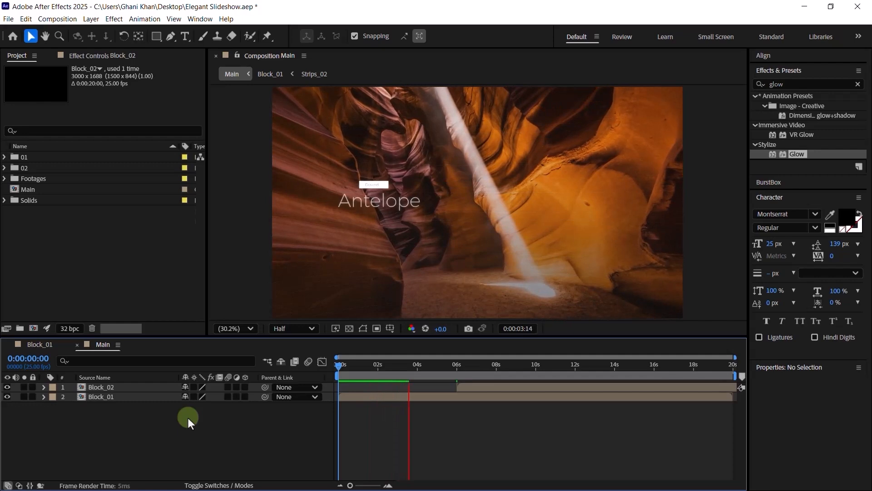
pyautogui.hotkey('ctrl', 'k')
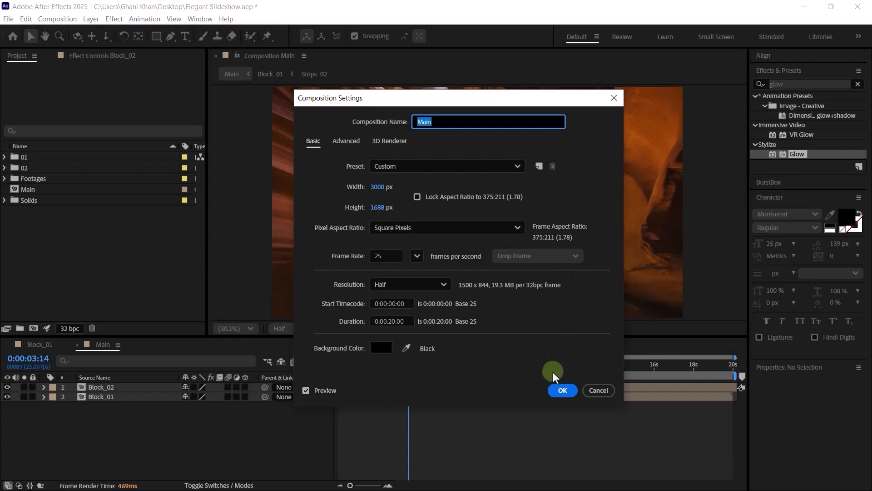
# - Confirm Main's settings and create a new 1920x1080 composition named HD
pyautogui.click(562, 389)
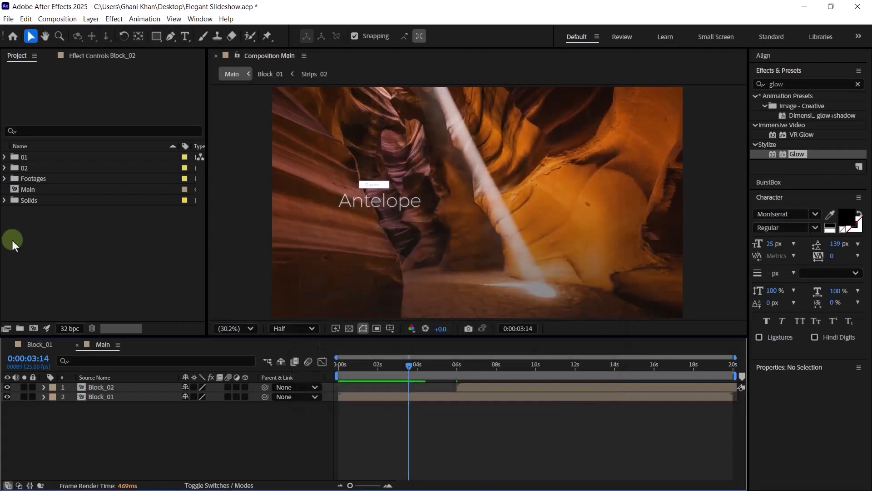
pyautogui.hotkey('ctrl', 'n')
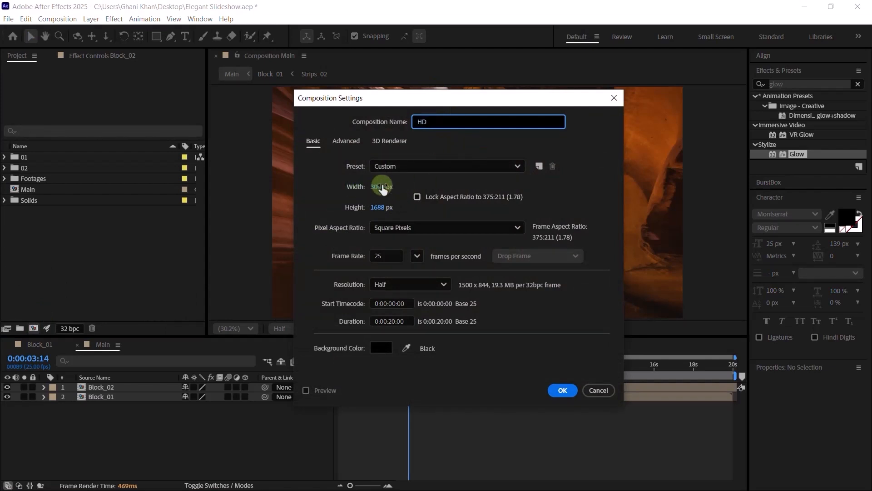
pyautogui.click(384, 186)
pyautogui.write('1920')
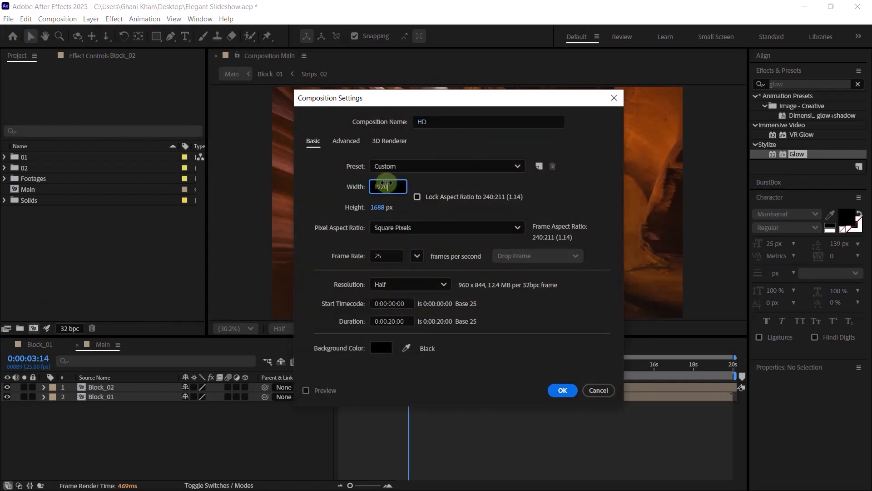
pyautogui.write('1080')
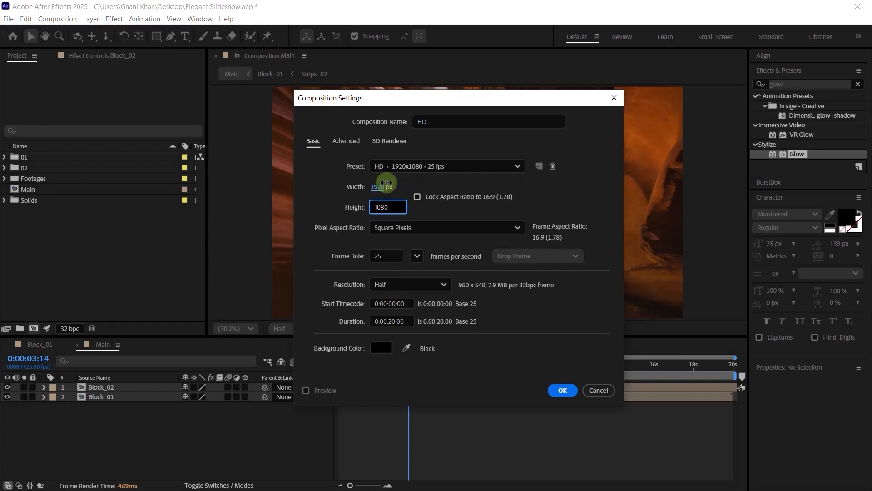
pyautogui.click(568, 391)
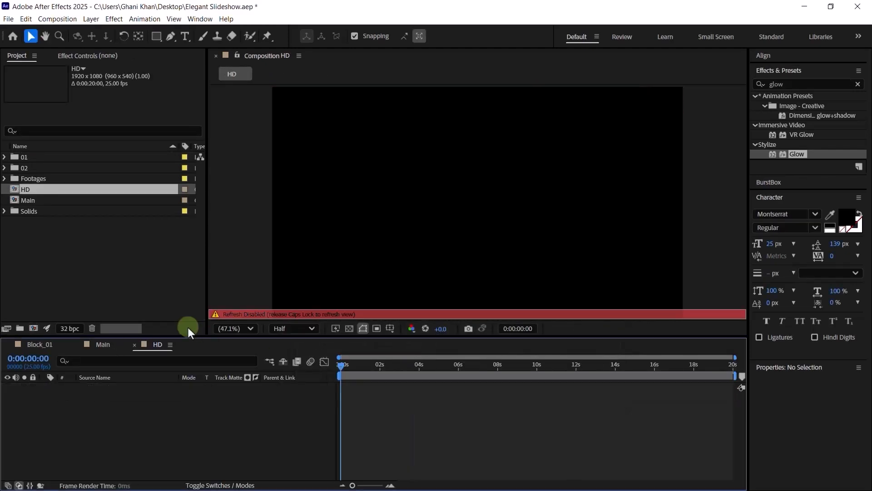
# - Place the Main comp in the HD timeline and scale it down to 64%
pyautogui.click(67, 250)
pyautogui.moveTo(41, 201); pyautogui.dragTo(212, 416)
pyautogui.click(385, 371)
pyautogui.press('s')
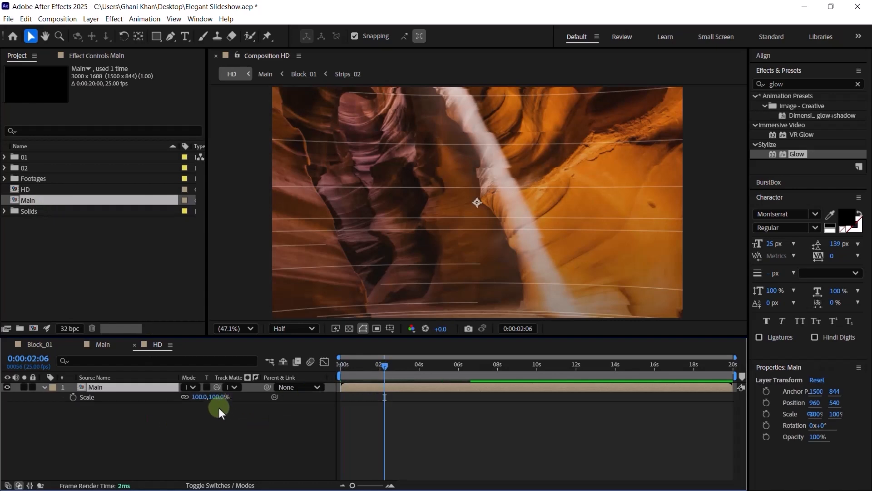
pyautogui.moveTo(220, 397); pyautogui.dragTo(220, 397)
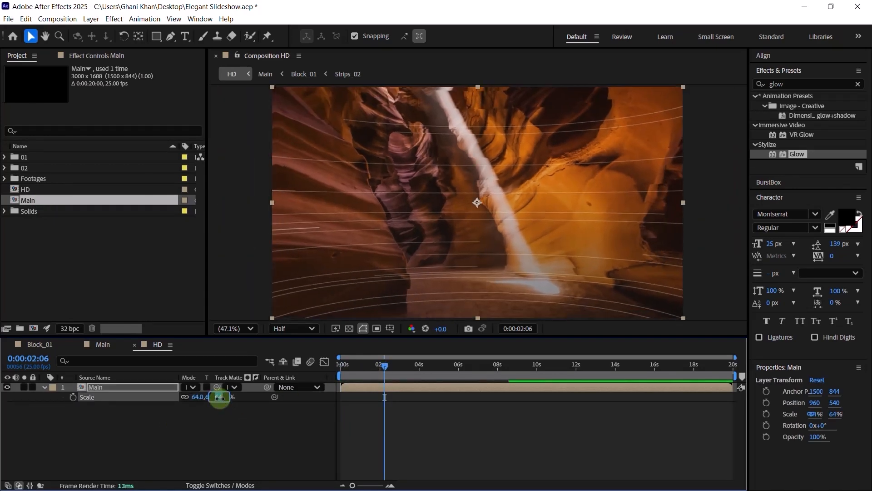
# - Fit HD in the viewer and preview the Antelope Canyoun title reveal from the start
pyautogui.moveTo(373, 371); pyautogui.dragTo(303, 374)
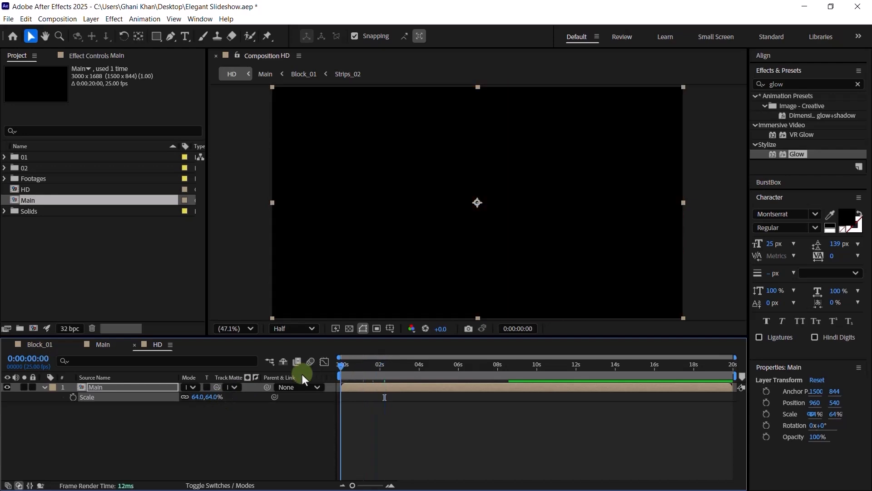
pyautogui.click(235, 330)
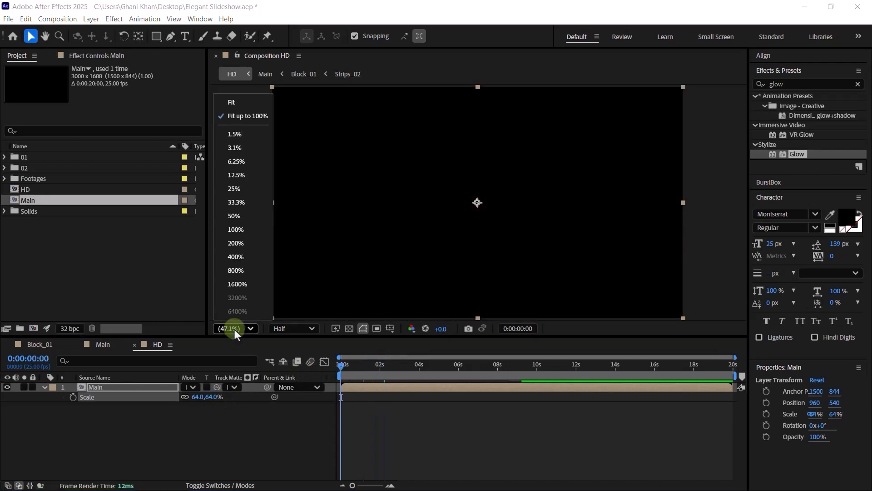
pyautogui.click(241, 106)
pyautogui.click(218, 192)
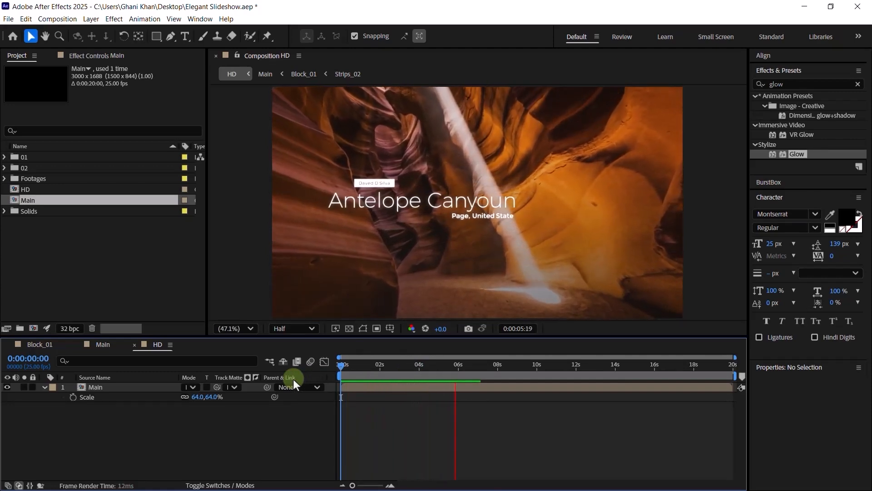
pyautogui.press('space')
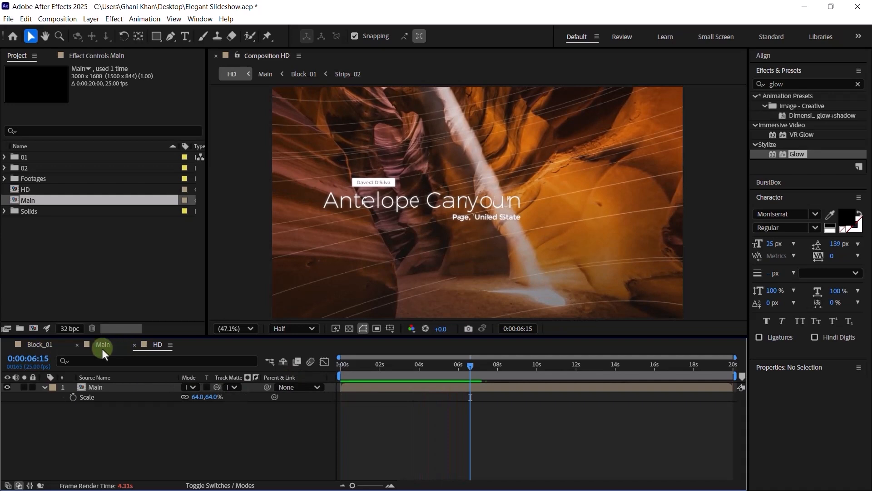
# - Inspect Block_01 near 6 seconds, then open its Strips_02 precomp and select Black Solid 1
pyautogui.click(40, 345)
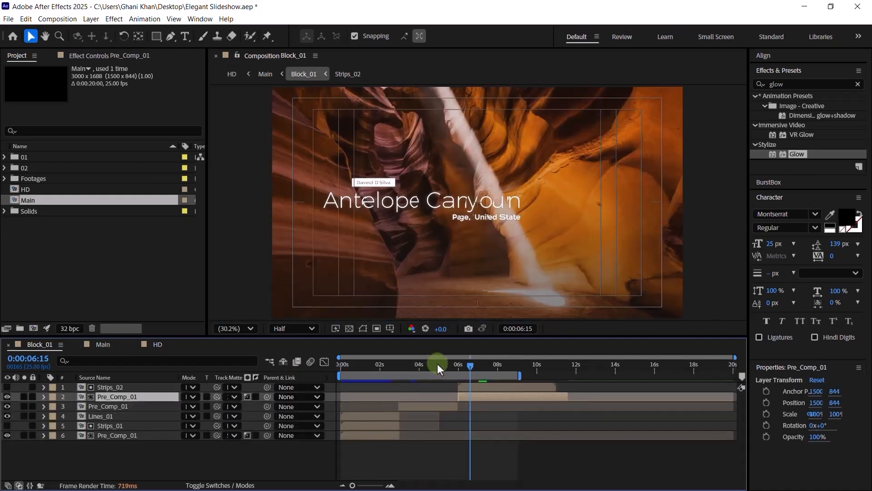
pyautogui.moveTo(438, 363); pyautogui.dragTo(490, 364)
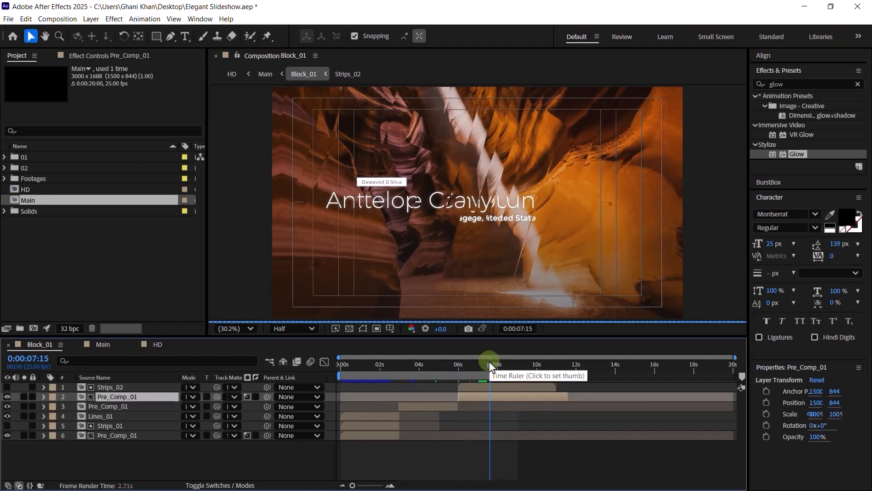
pyautogui.doubleClick(132, 390)
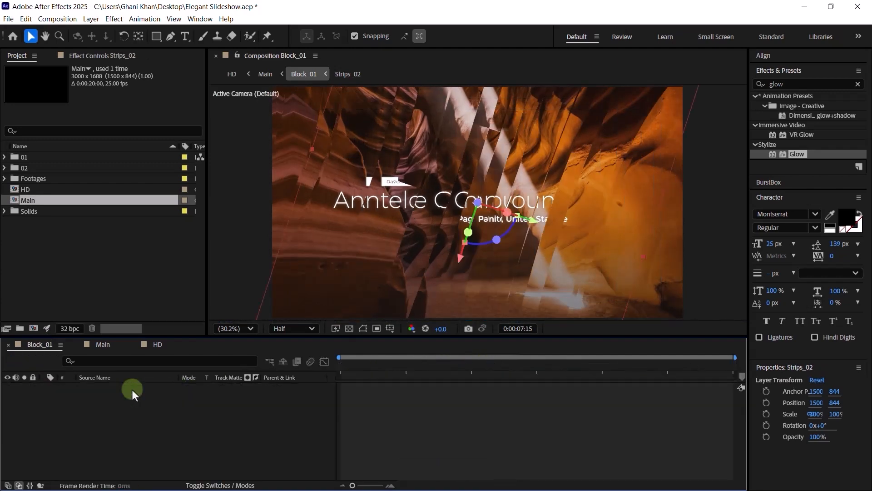
pyautogui.click(120, 419)
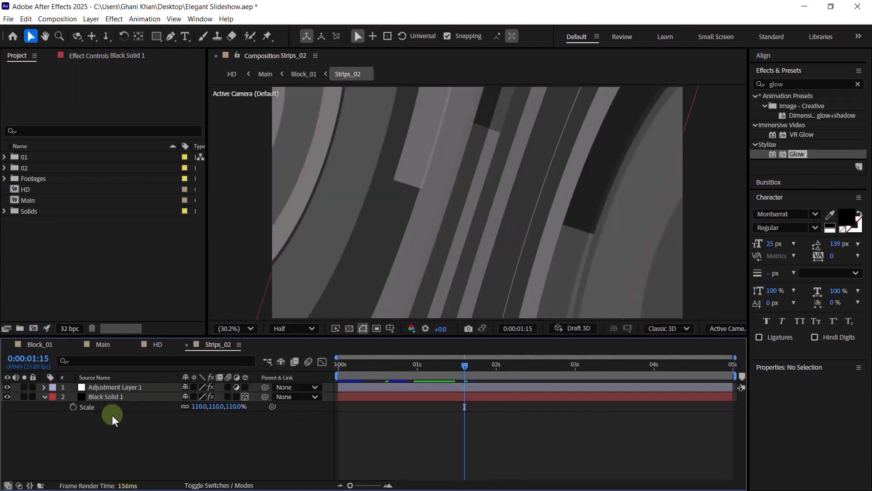
pyautogui.click(103, 398)
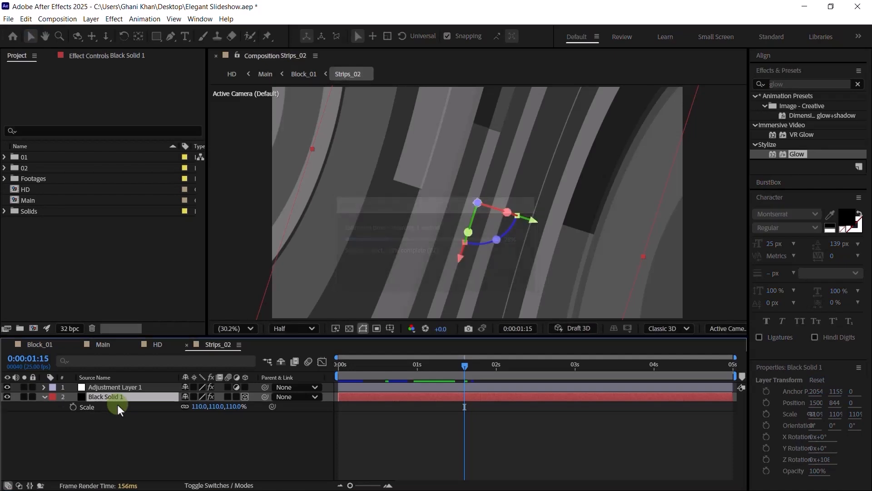
pyautogui.click(392, 368)
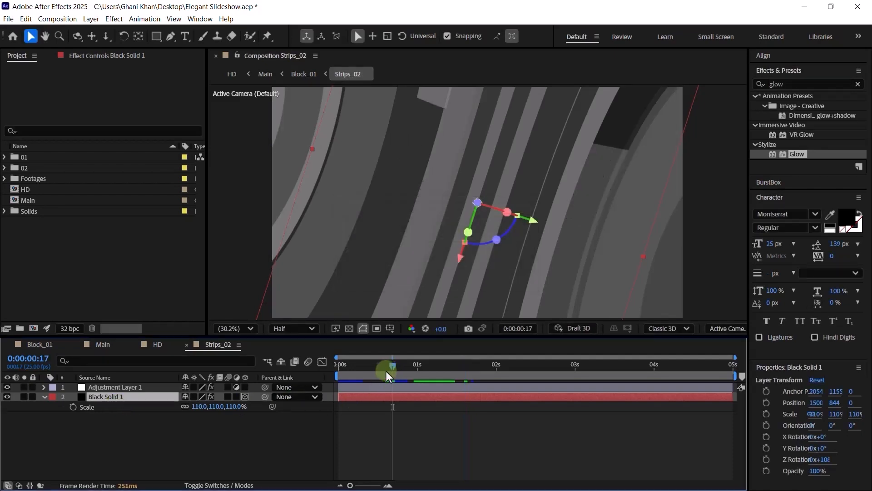
pyautogui.moveTo(386, 371); pyautogui.dragTo(379, 371)
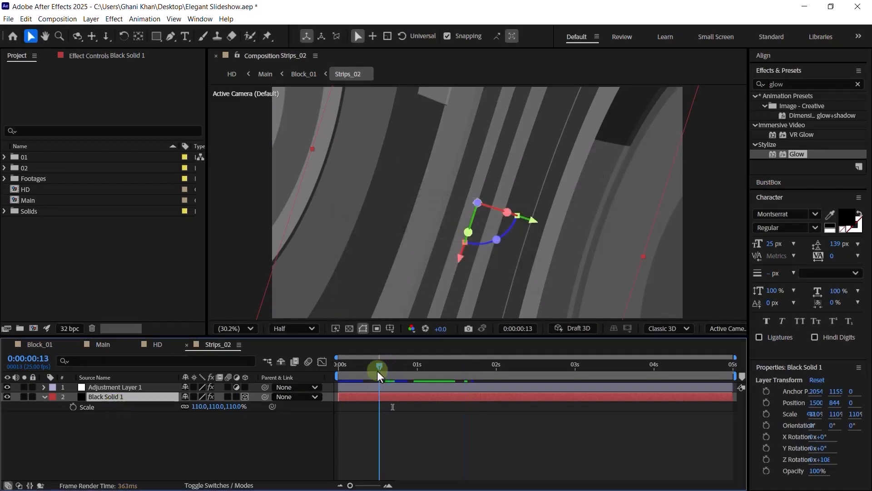
# - Open Block_02 from Main and scrub its timeline from about 6 seconds to 1 second
pyautogui.click(103, 344)
pyautogui.doubleClick(112, 391)
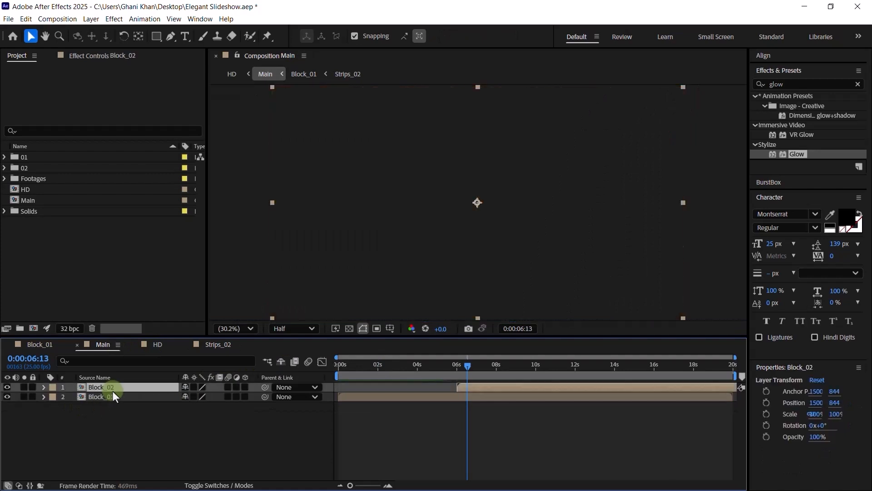
pyautogui.click(472, 366)
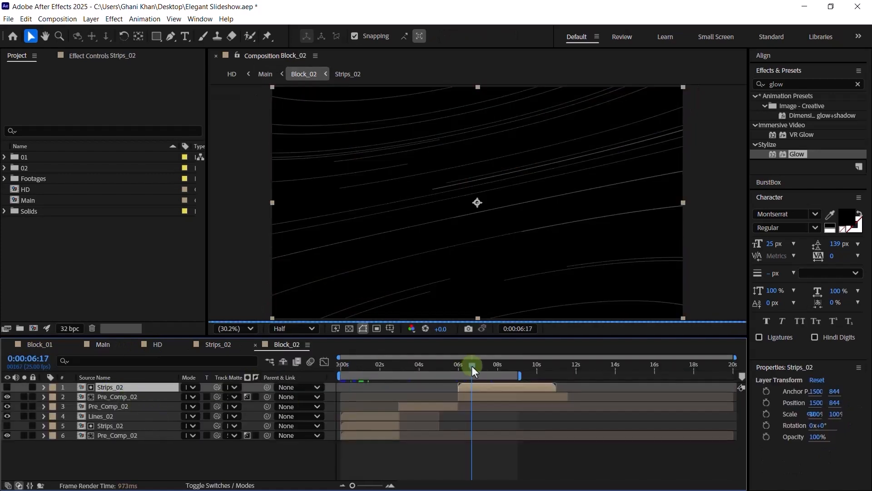
pyautogui.moveTo(473, 366); pyautogui.dragTo(444, 367)
pyautogui.click(360, 366)
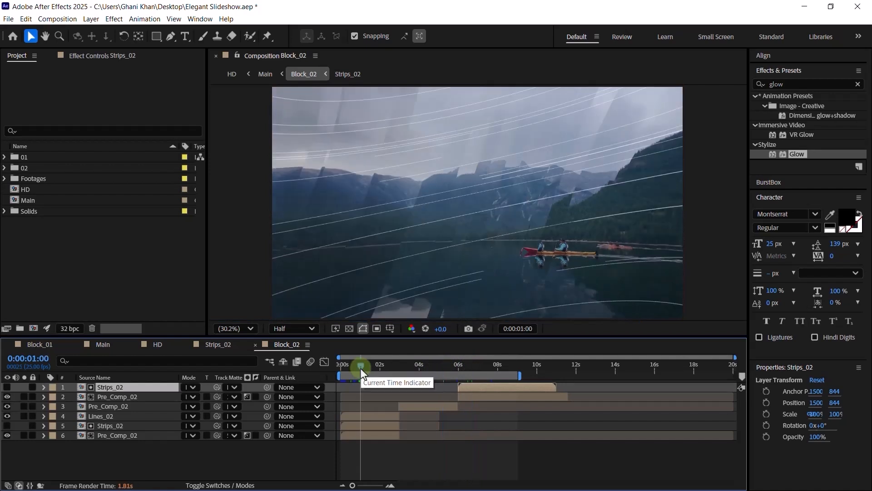
# - Open the Lines_02 precomp from Block_02's layer stack
pyautogui.click(128, 427)
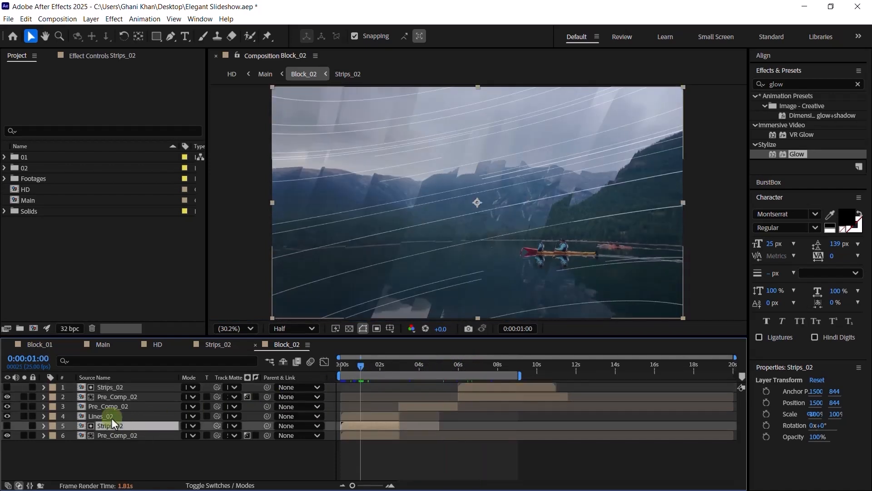
pyautogui.click(112, 417)
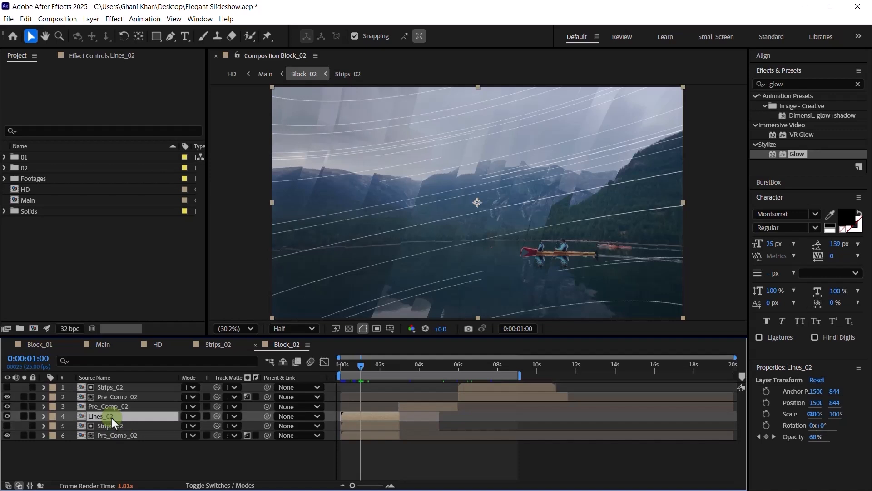
pyautogui.doubleClick(113, 417)
pyautogui.click(121, 422)
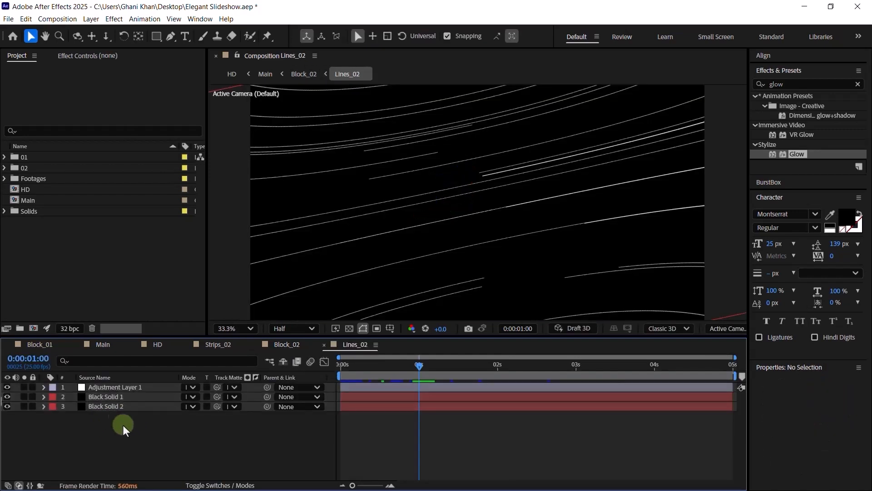
# - Check Black Solid 1's scale and rotation in Strips_02 for reference
pyautogui.click(304, 350)
pyautogui.click(225, 347)
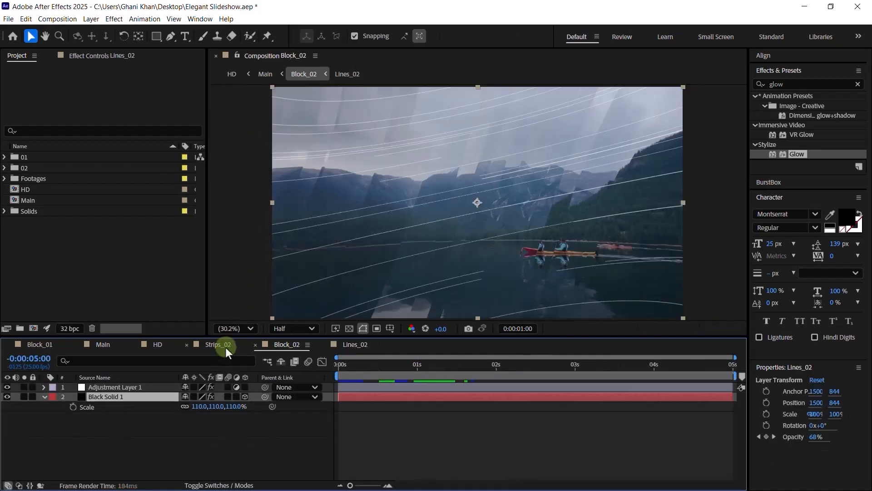
pyautogui.click(112, 398)
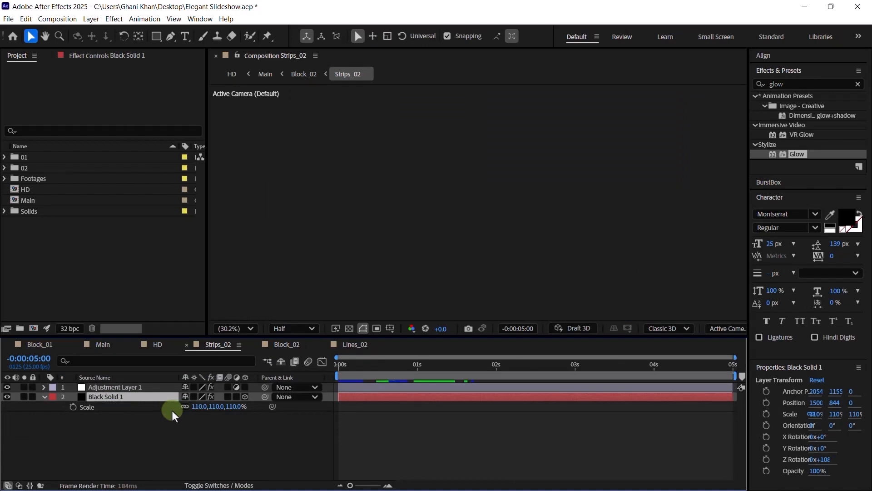
pyautogui.press('r')
# - Rotate both Black Solids in Lines_02 to 108° on Z and preview the result
pyautogui.click(361, 345)
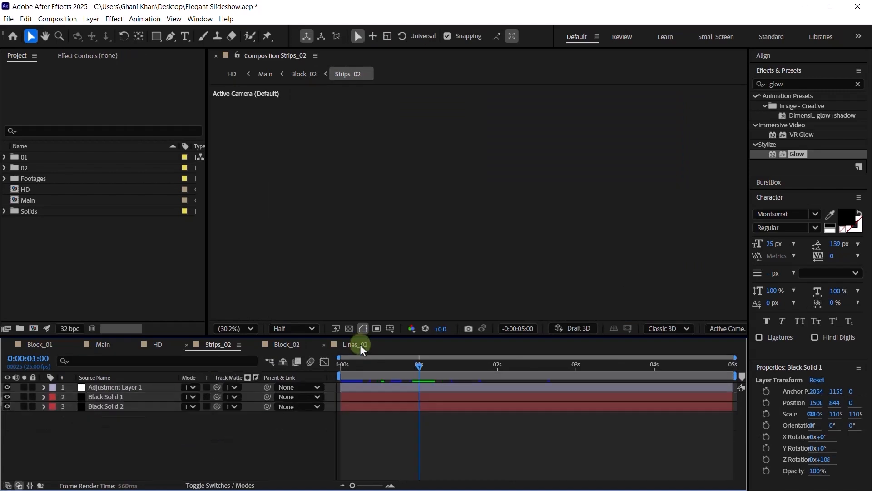
pyautogui.moveTo(125, 412); pyautogui.dragTo(114, 397)
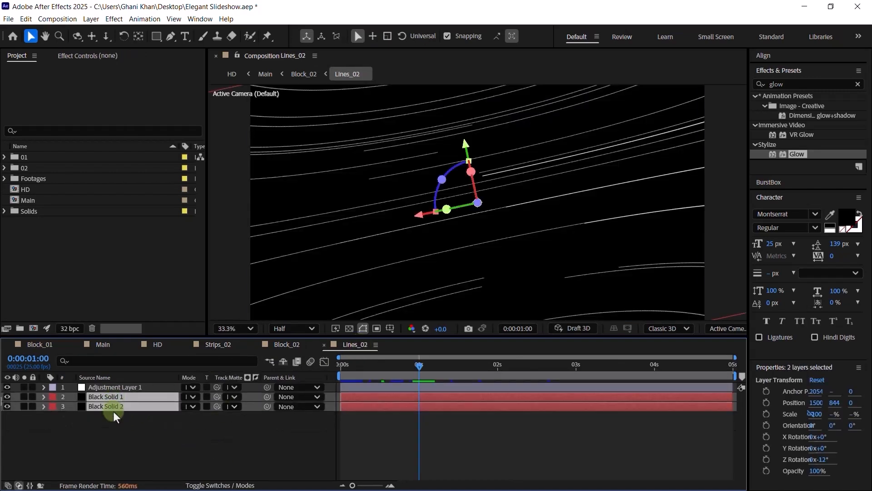
pyautogui.press('r')
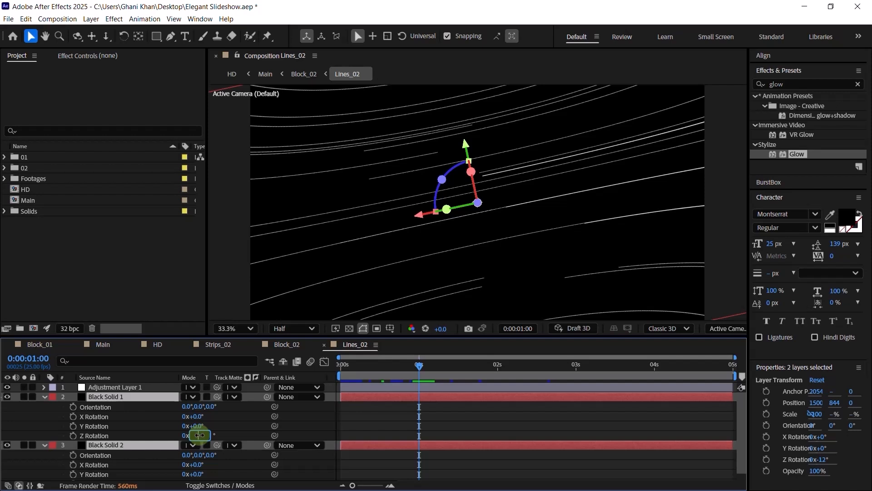
pyautogui.moveTo(199, 435); pyautogui.dragTo(210, 451)
pyautogui.click(198, 437)
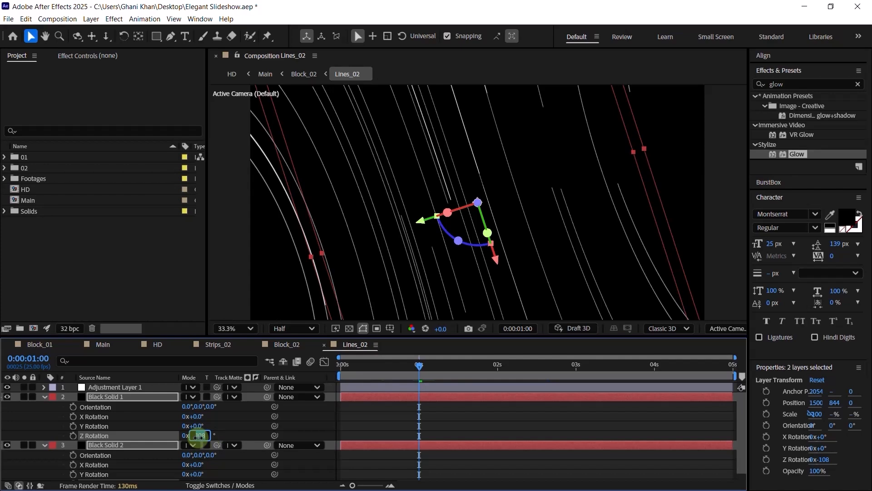
pyautogui.write('108')
pyautogui.press('Return')
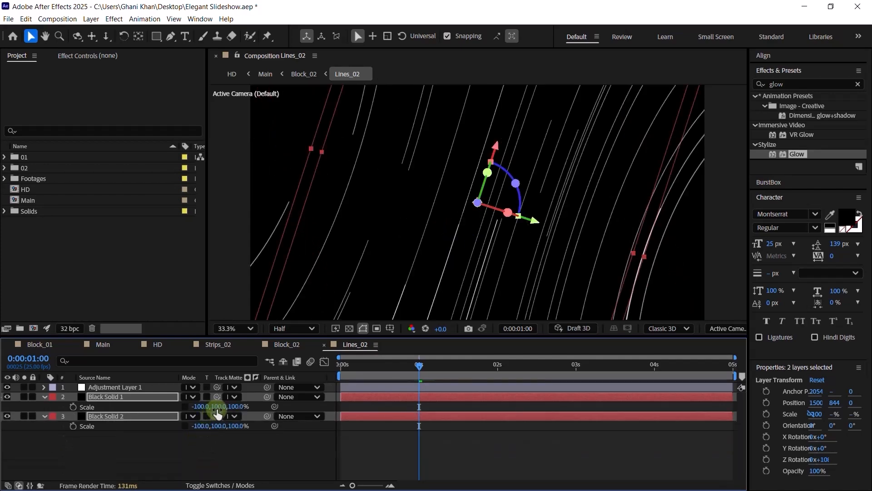
pyautogui.click(287, 345)
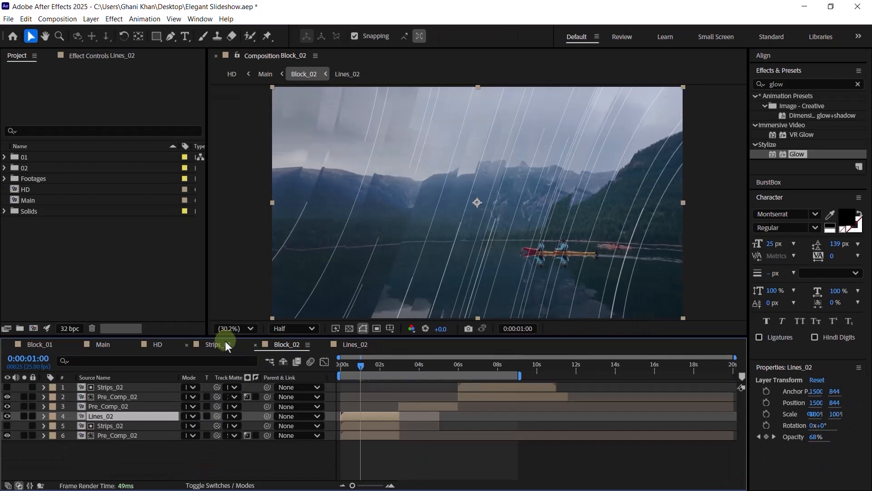
pyautogui.click(226, 343)
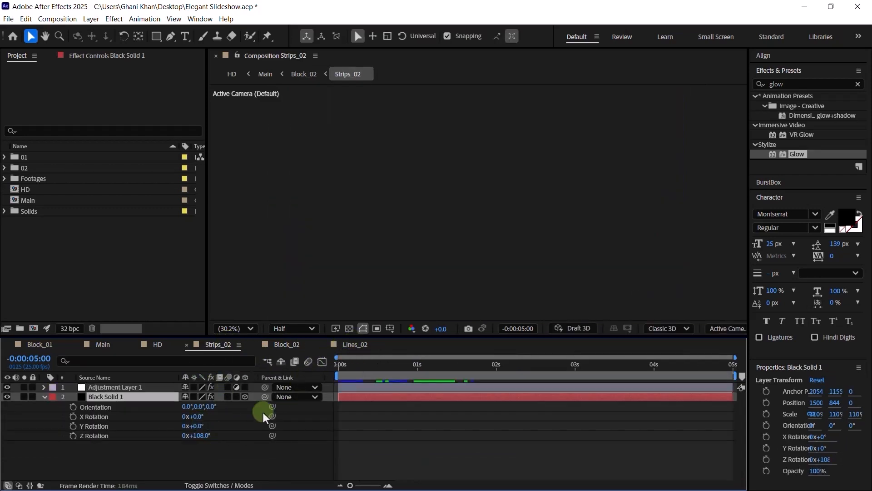
# - Set both Black Solids' scale to 110% in Lines_02
pyautogui.click(354, 345)
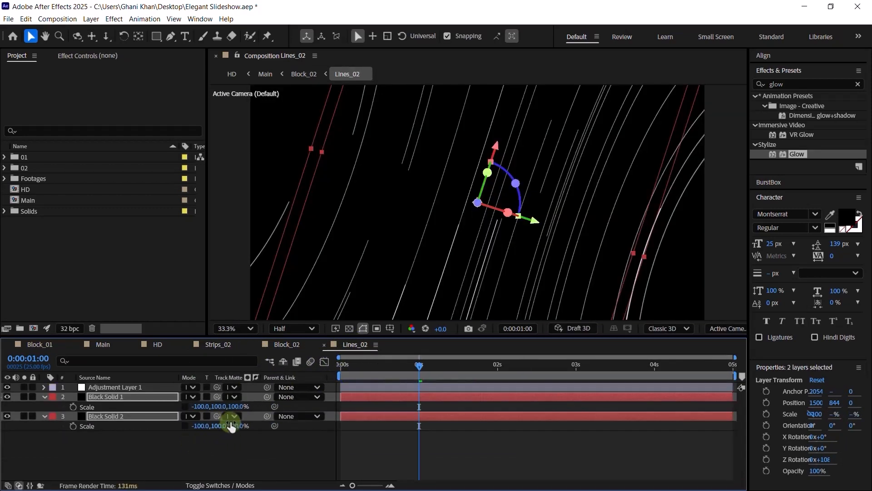
pyautogui.click(221, 407)
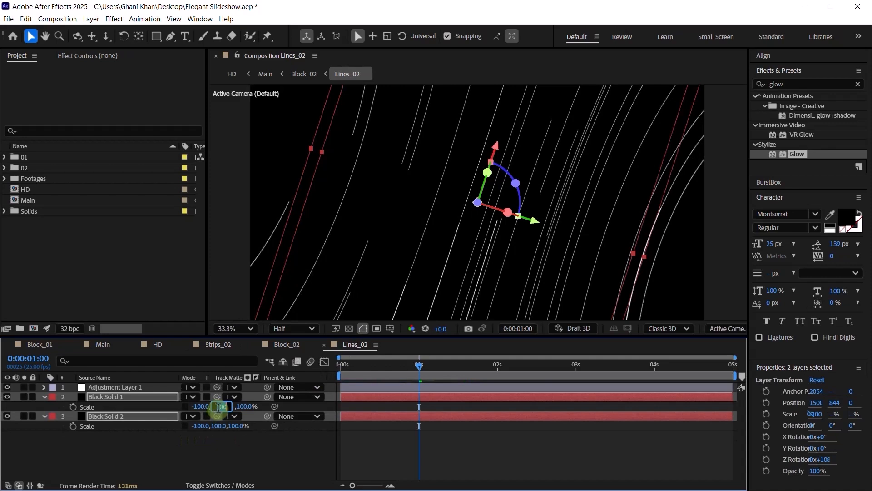
pyautogui.write('110')
pyautogui.press('Return')
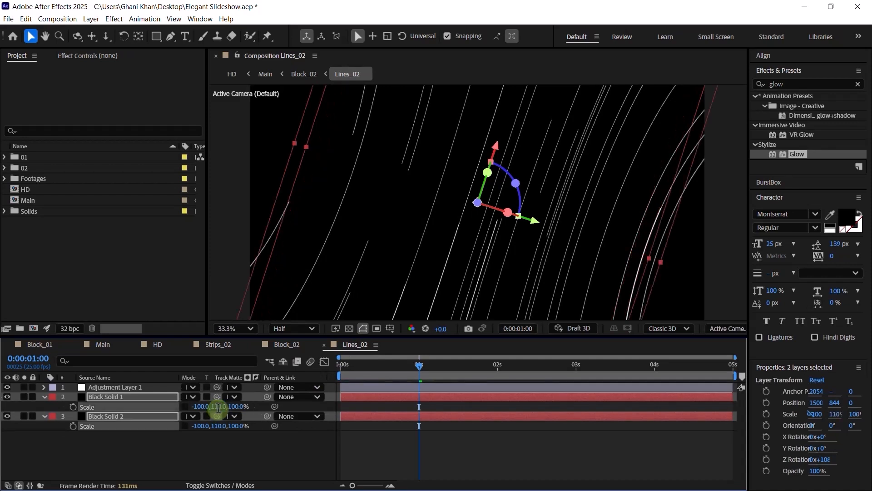
pyautogui.hotkey('ctrl', 'z')
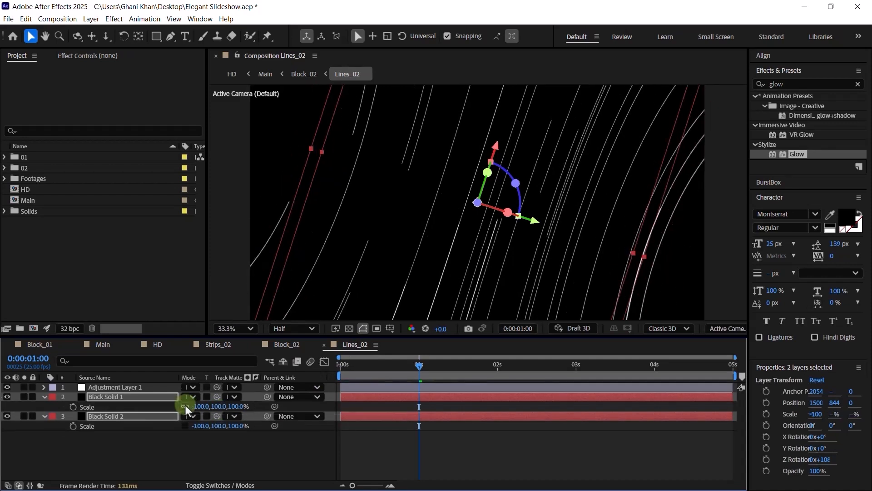
pyautogui.click(221, 407)
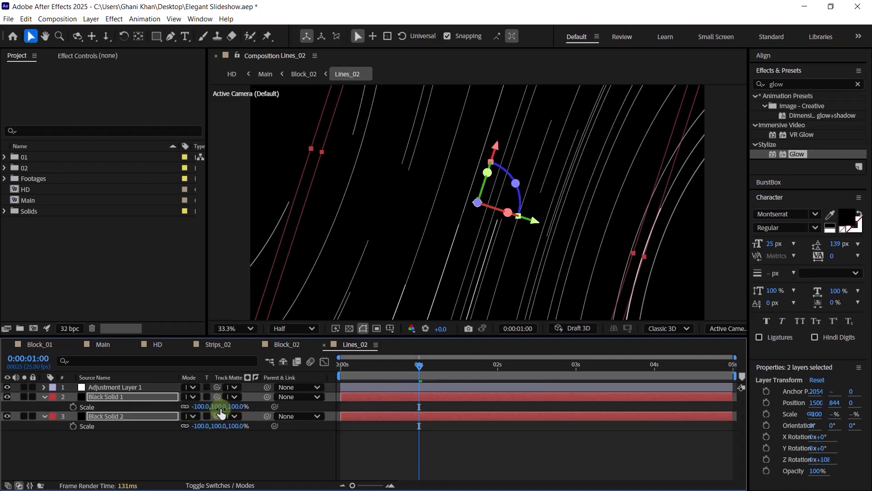
pyautogui.write('110')
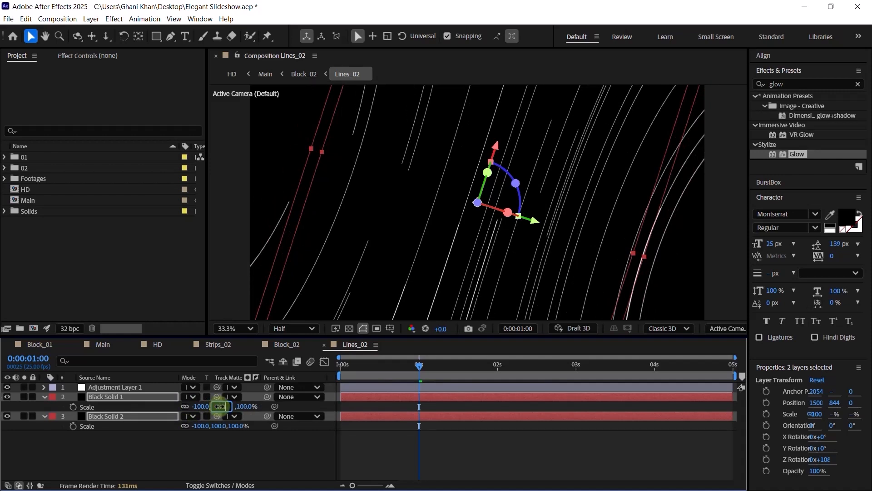
pyautogui.press('Return')
# - Close Lines_02, Block_02 and Strips_02, returning to the start of HD
pyautogui.click(200, 453)
pyautogui.hotkey('ctrl', 'w')
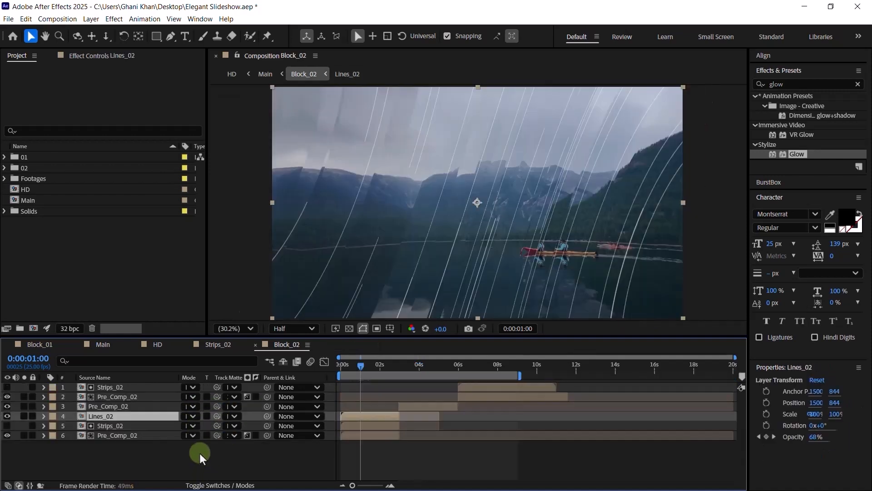
pyautogui.hotkey('ctrl', 'w')
pyautogui.hotkey('ctrl', 'w')
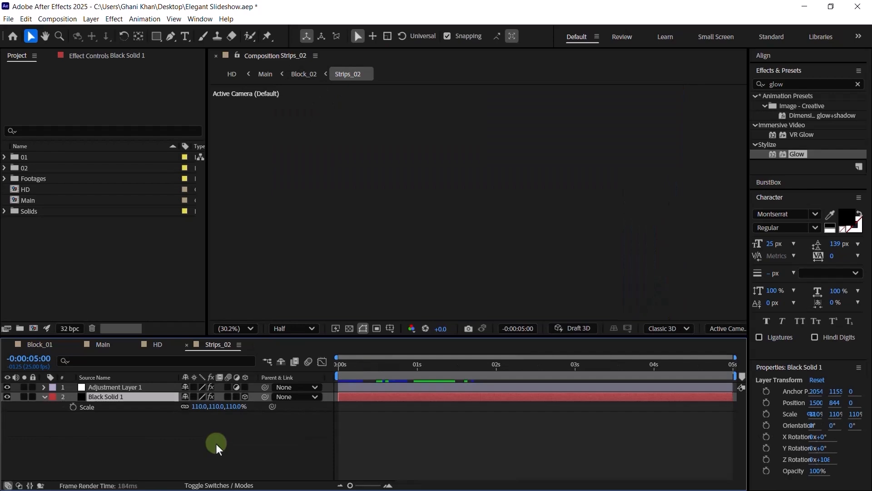
pyautogui.press('Home')
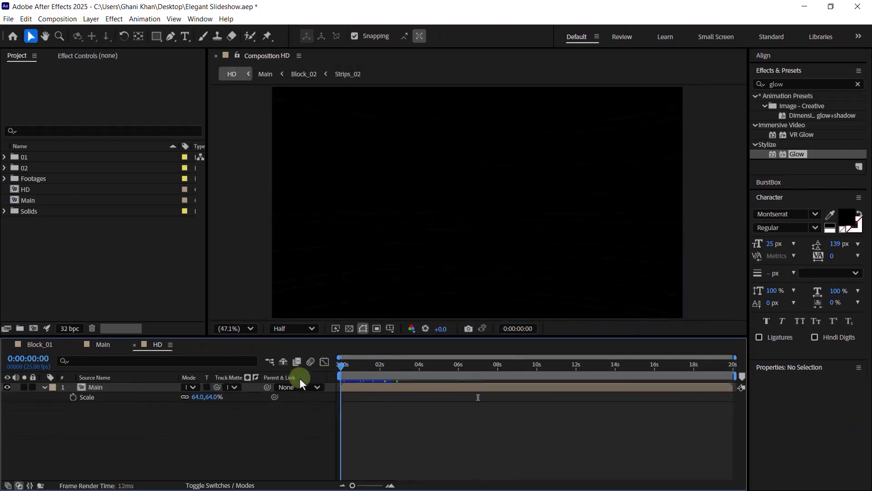